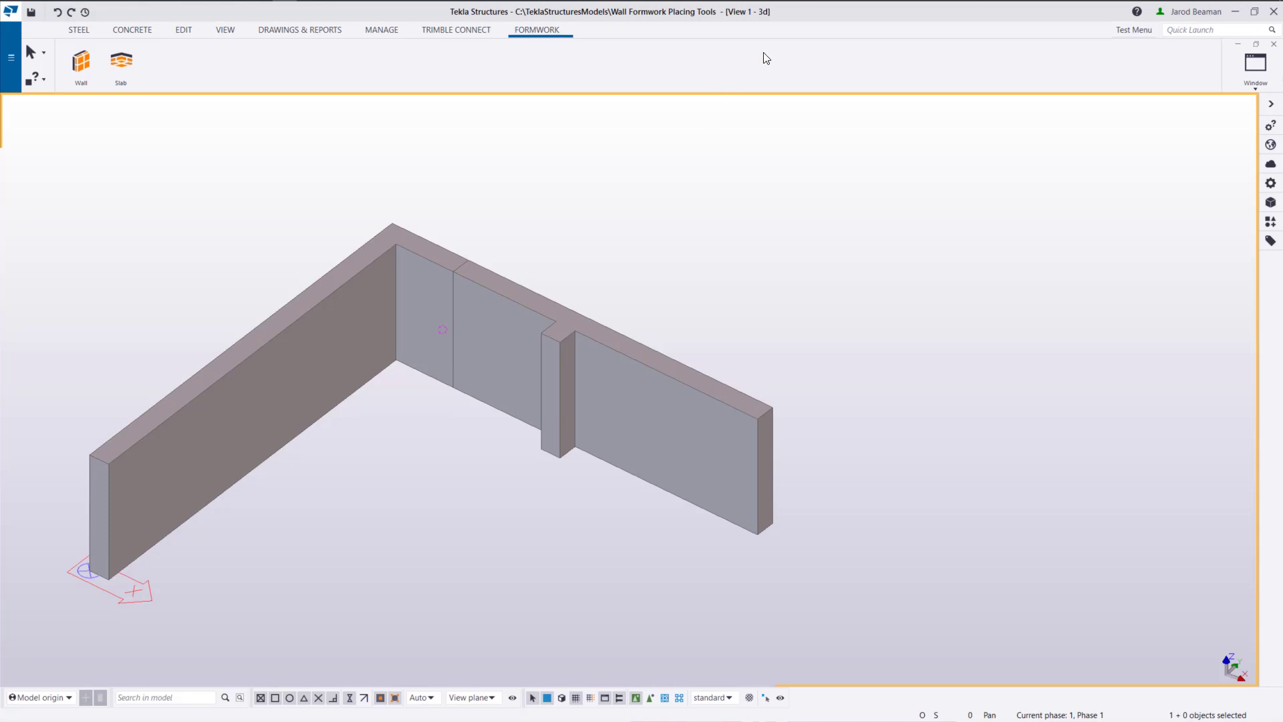
# Open the wall formwork placing tool's settings
pyautogui.click(525, 32)
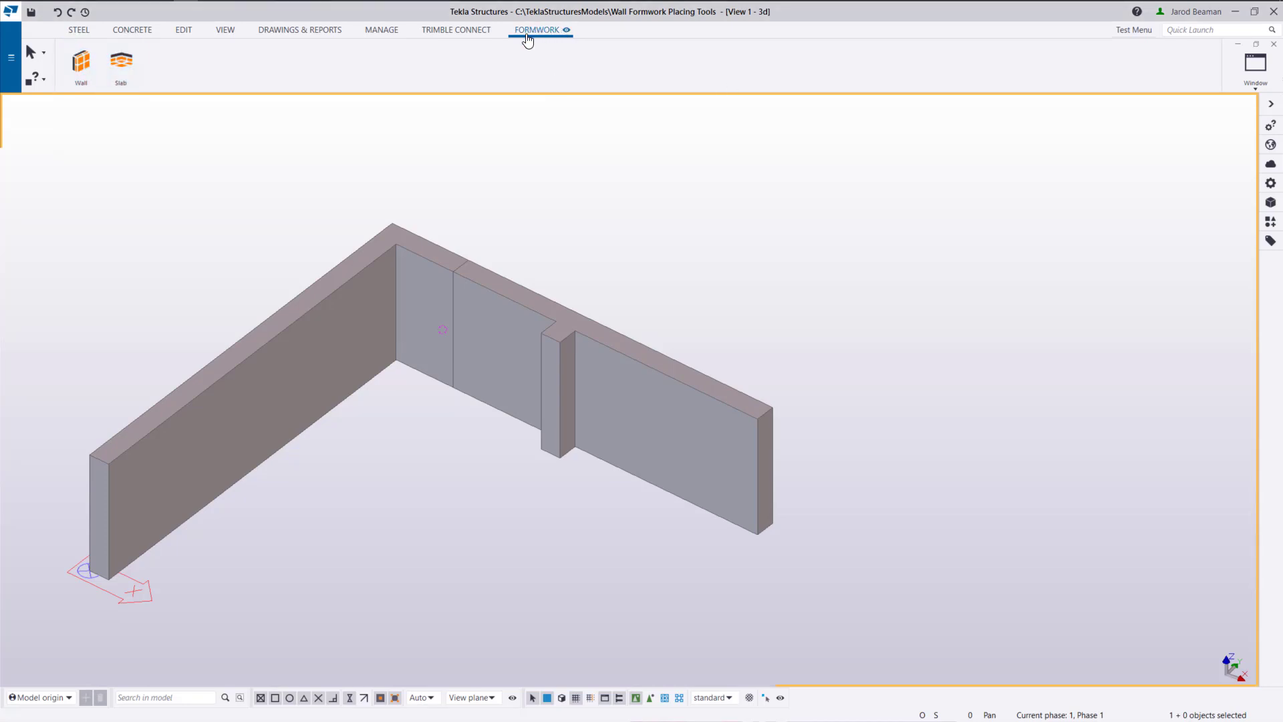
pyautogui.click(83, 65)
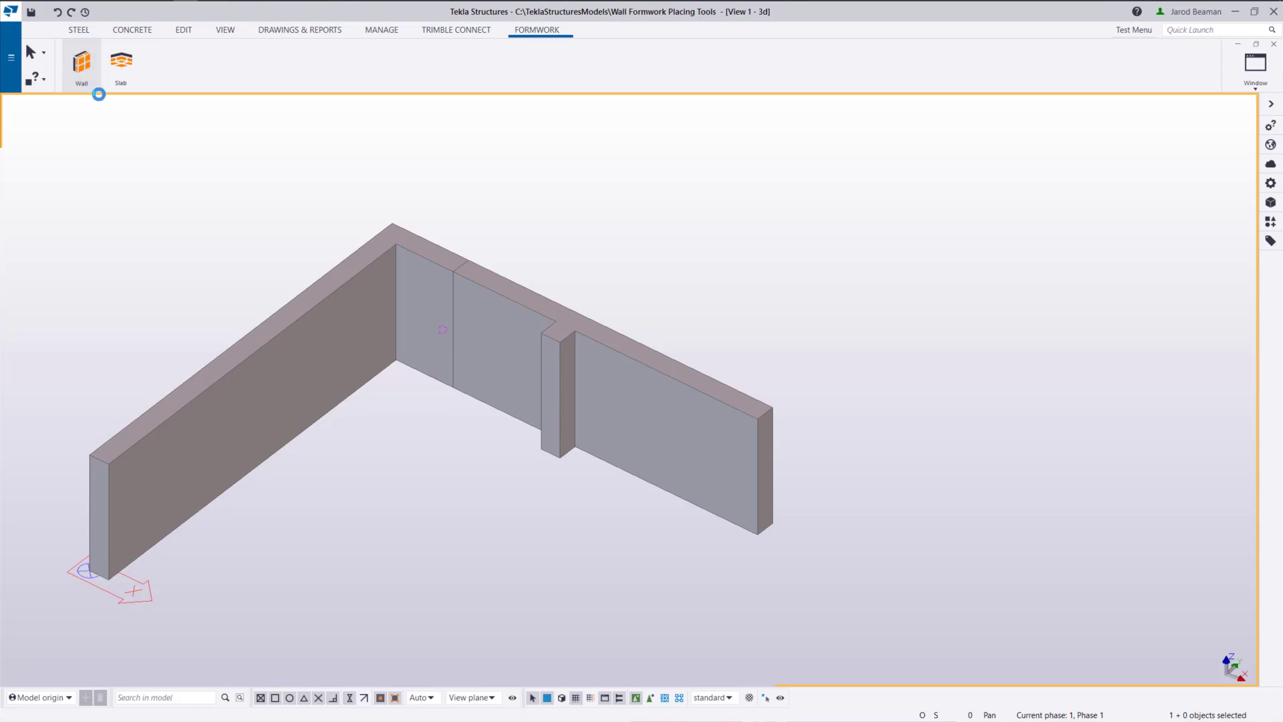
pyautogui.click(81, 62)
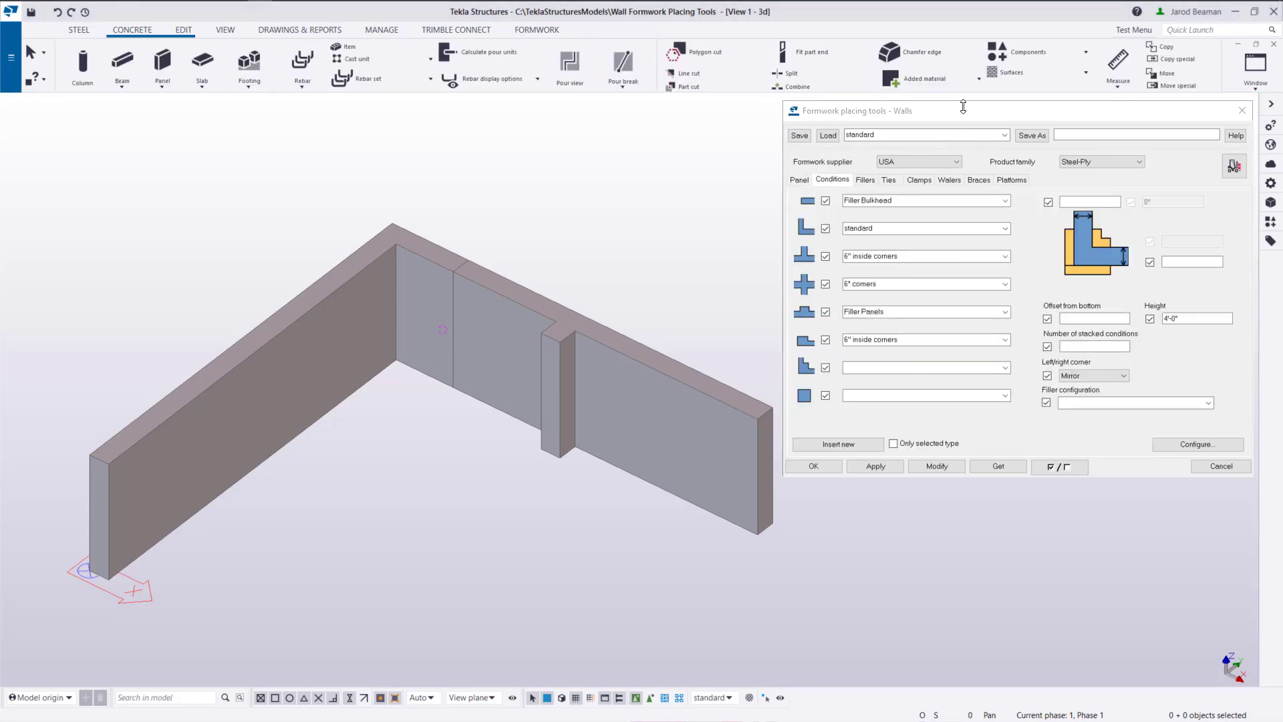
# Assign the L-shaped corner wall as the new pour that receives the formwork items
pyautogui.click(795, 177)
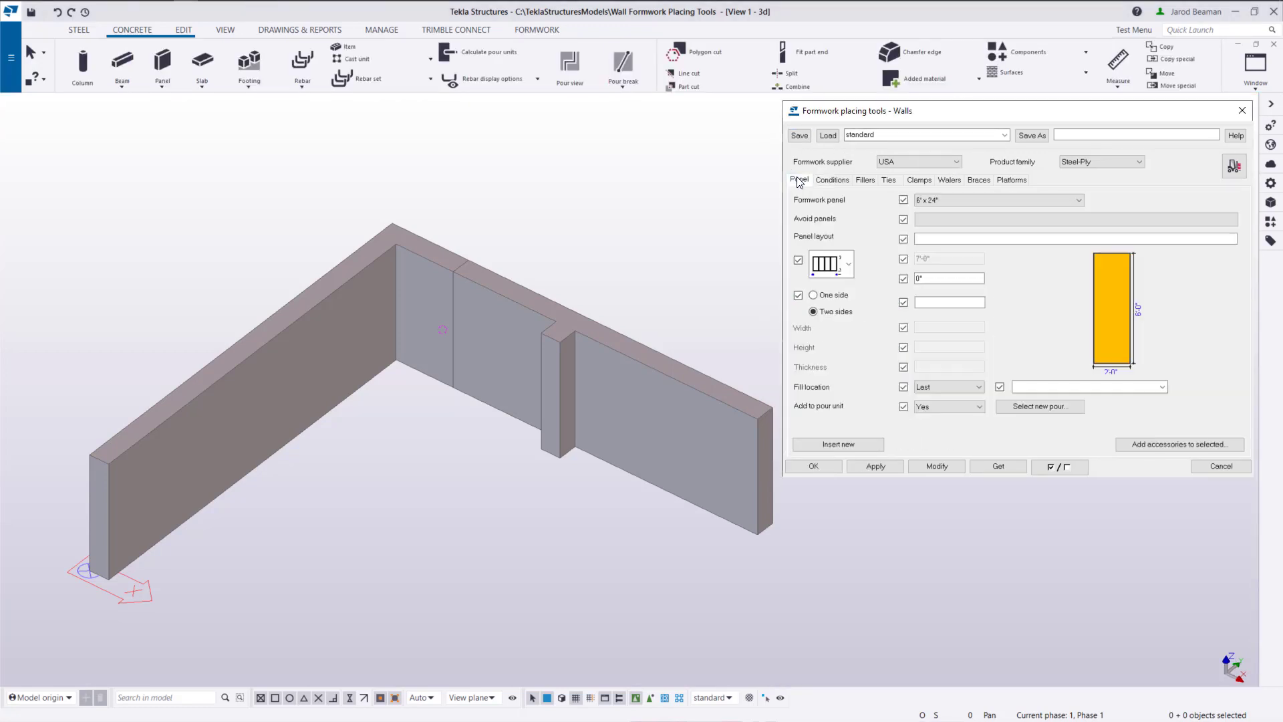
pyautogui.click(1028, 407)
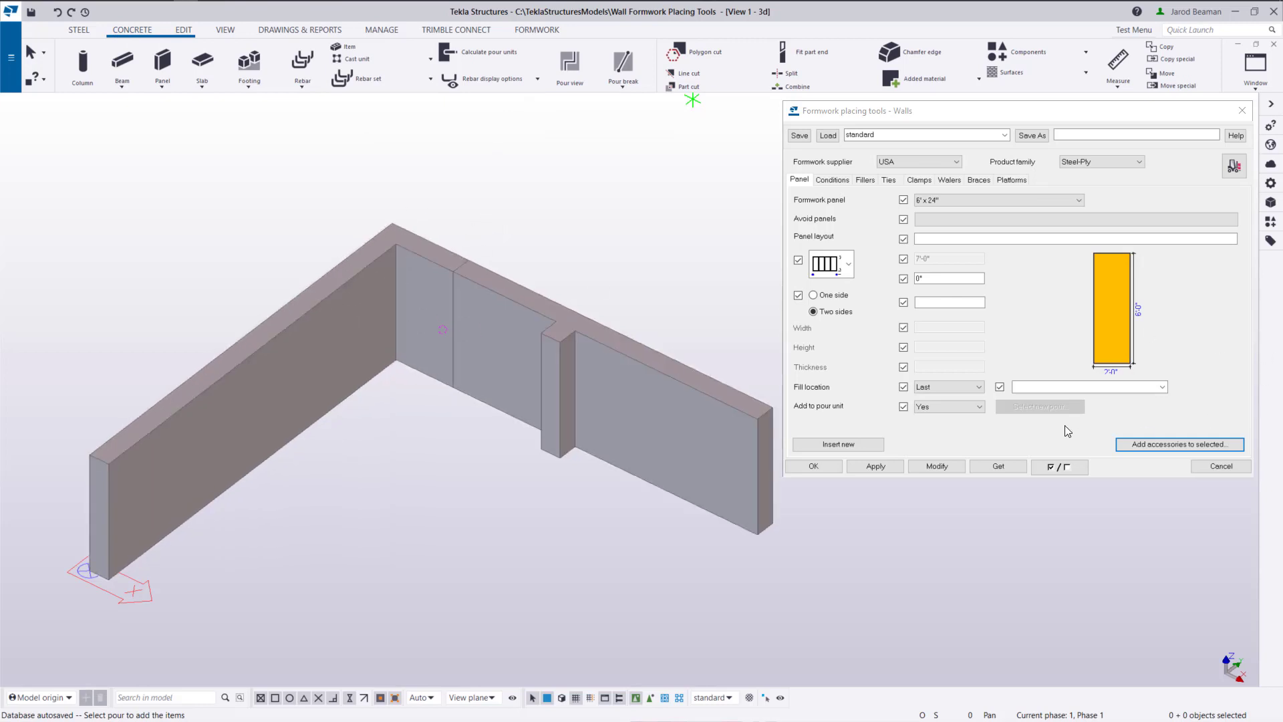
pyautogui.click(315, 327)
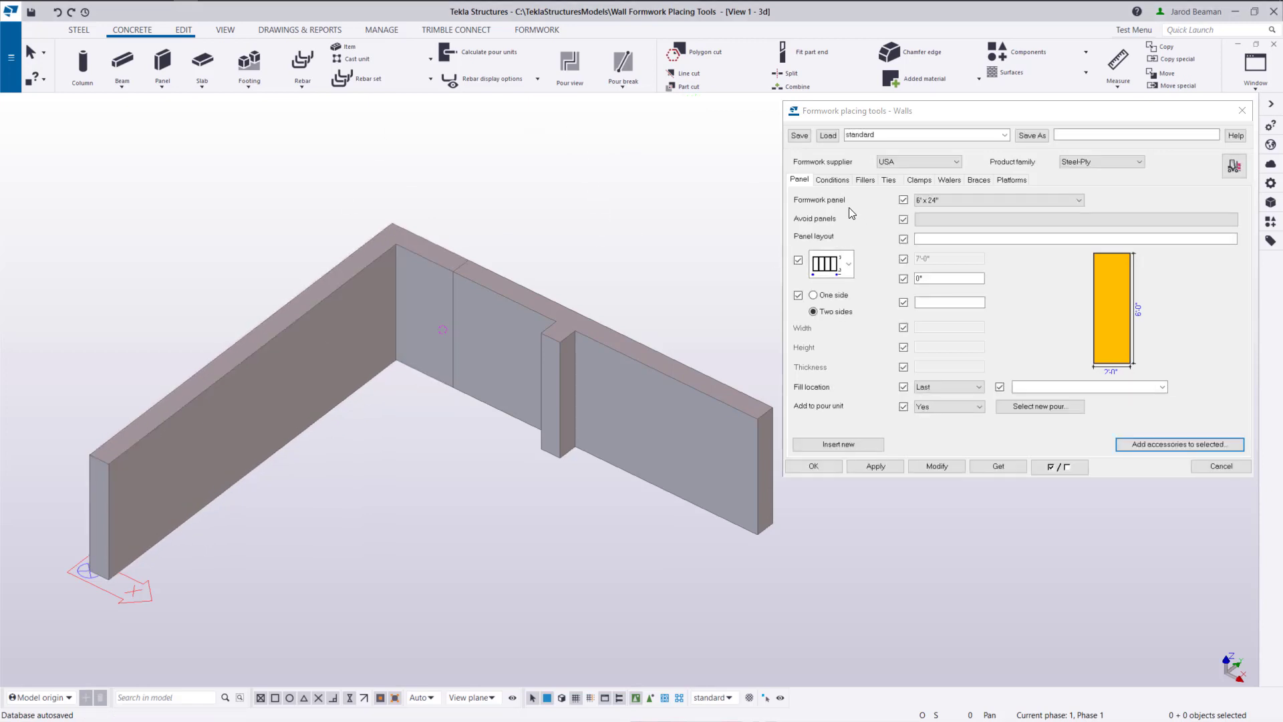
# Choose the conditions Filler Bulkhead for wall ends, standard for L-corners and Filler Panels for pilasters
pyautogui.click(833, 180)
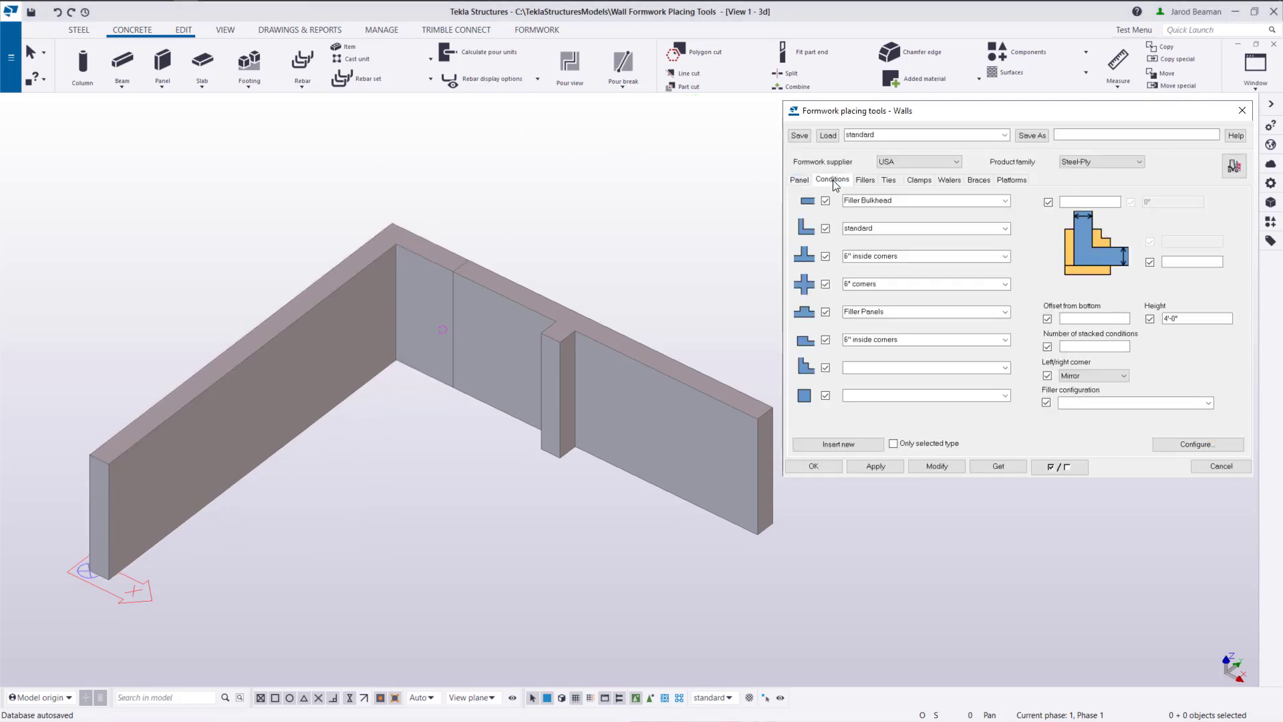
pyautogui.click(876, 467)
pyautogui.click(986, 201)
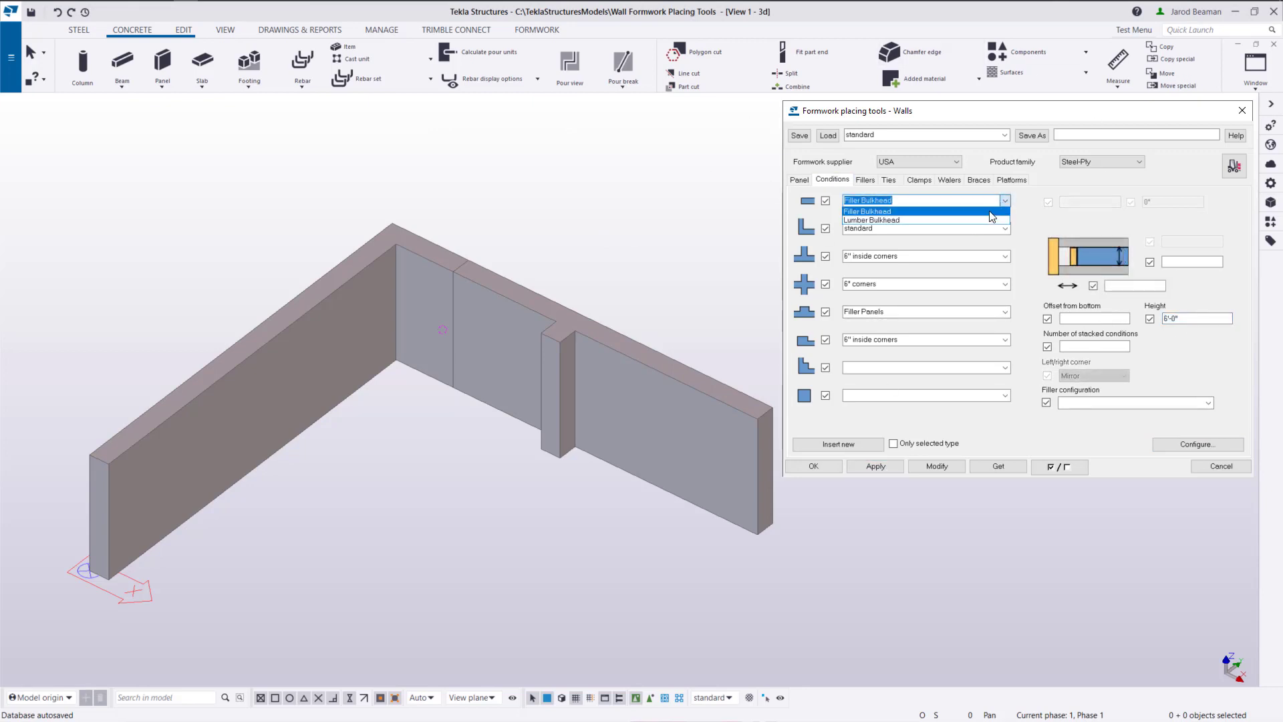
pyautogui.click(990, 212)
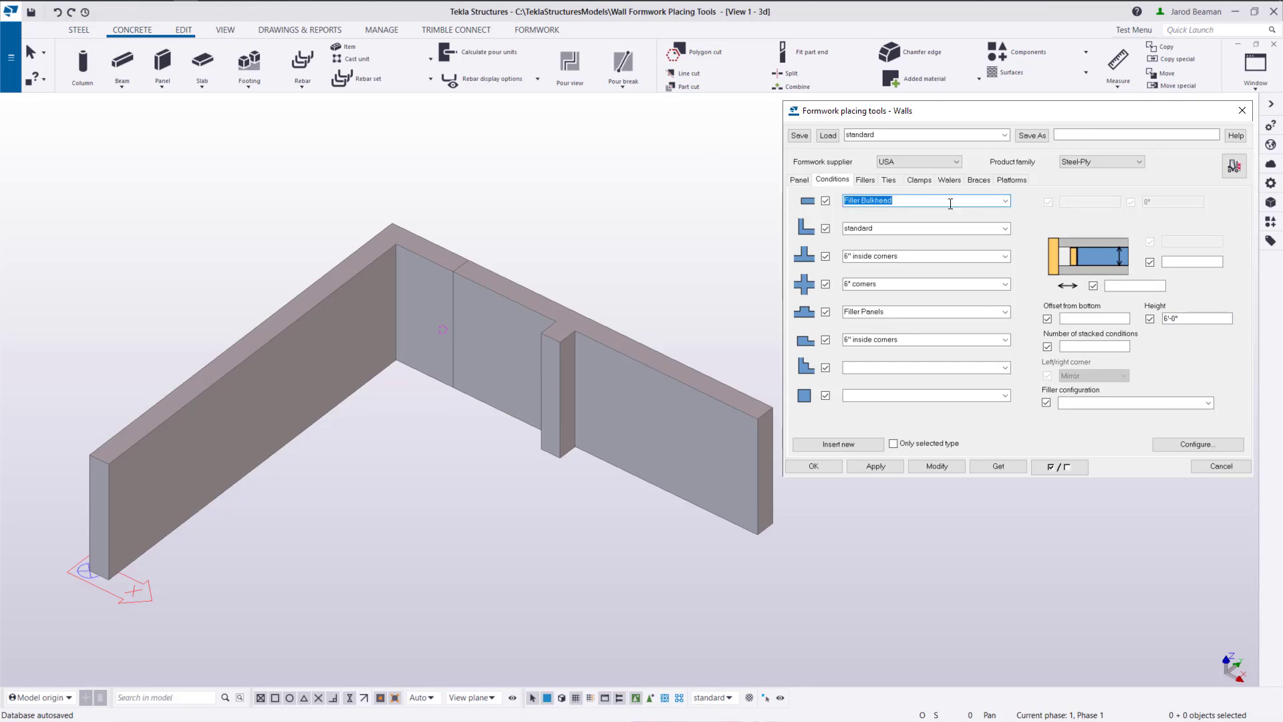
pyautogui.click(1006, 229)
pyautogui.click(1006, 229)
pyautogui.click(1005, 311)
pyautogui.click(1006, 314)
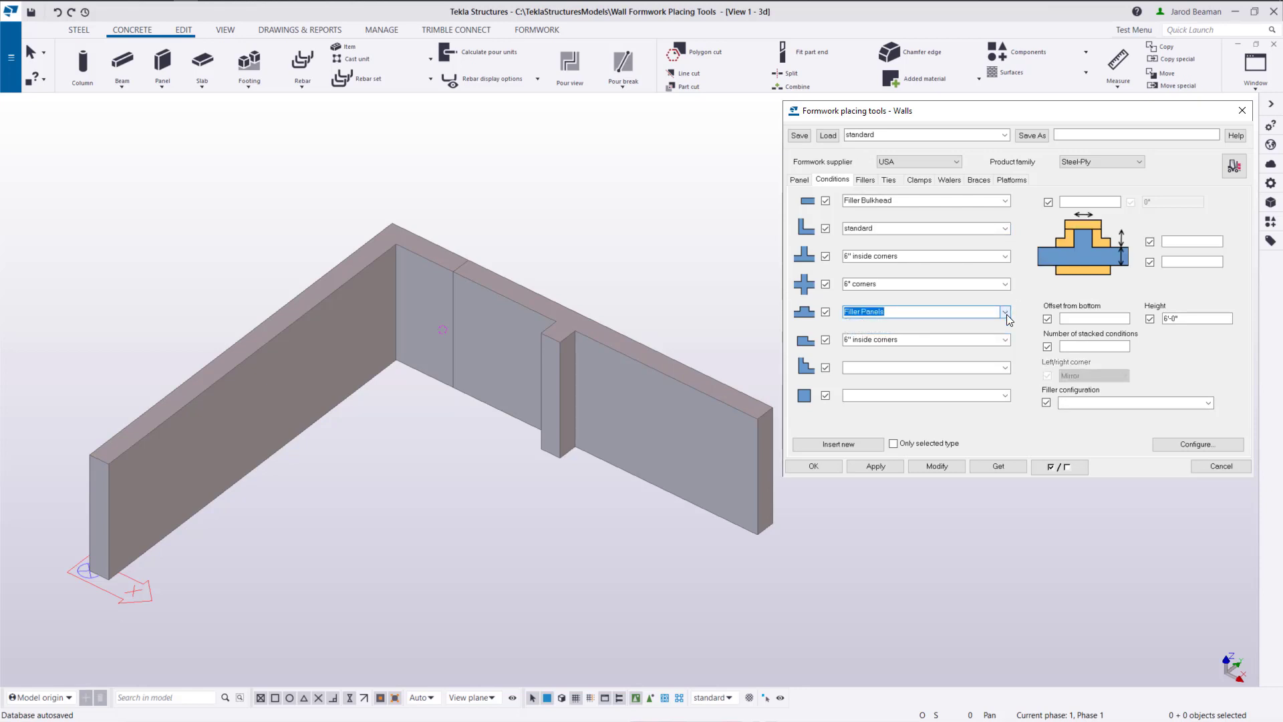
# Set the height of the wall conditions to 6'-0" and apply the settings
pyautogui.click(1090, 201)
pyautogui.click(1182, 263)
pyautogui.click(1188, 320)
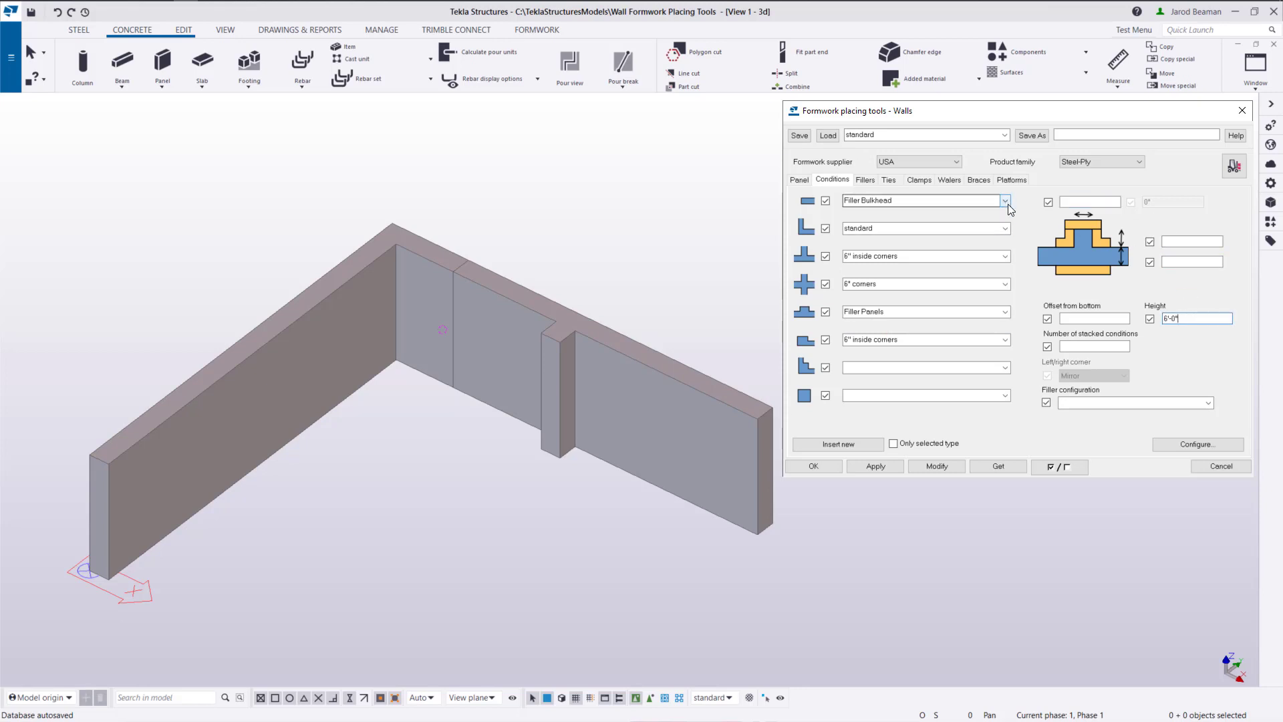
pyautogui.doubleClick(1193, 319)
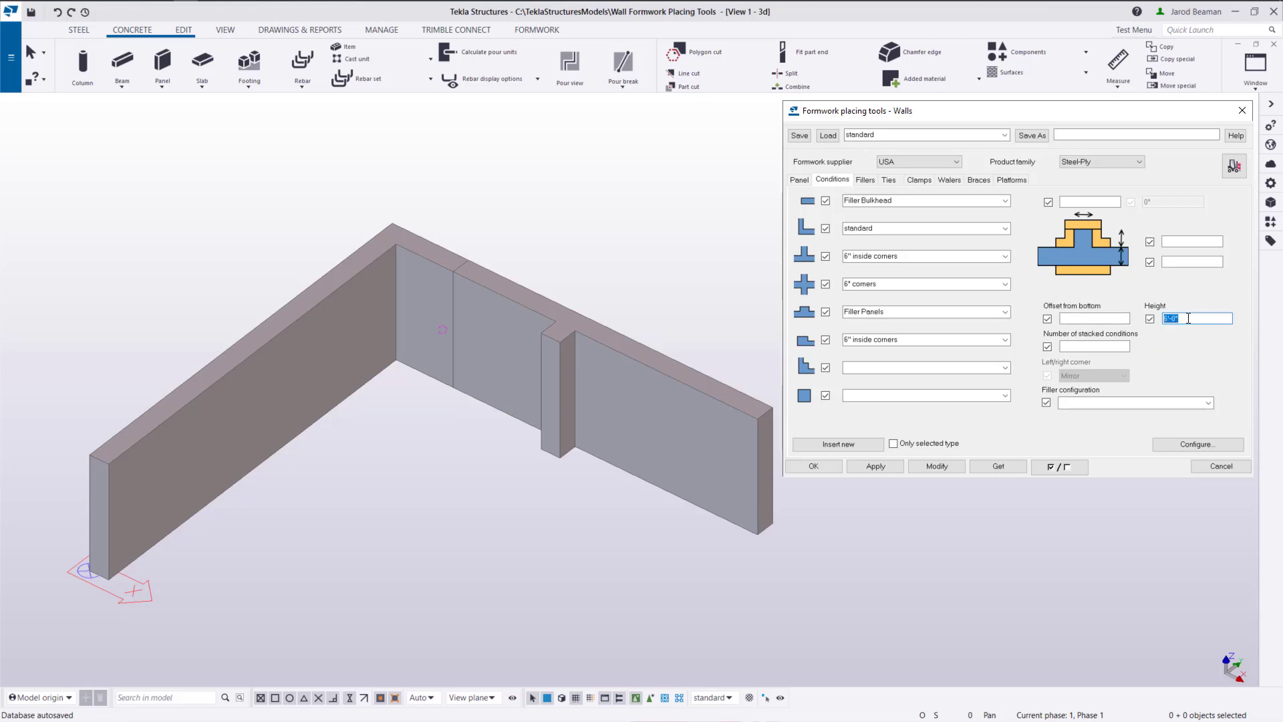
pyautogui.write('3')
pyautogui.click(875, 466)
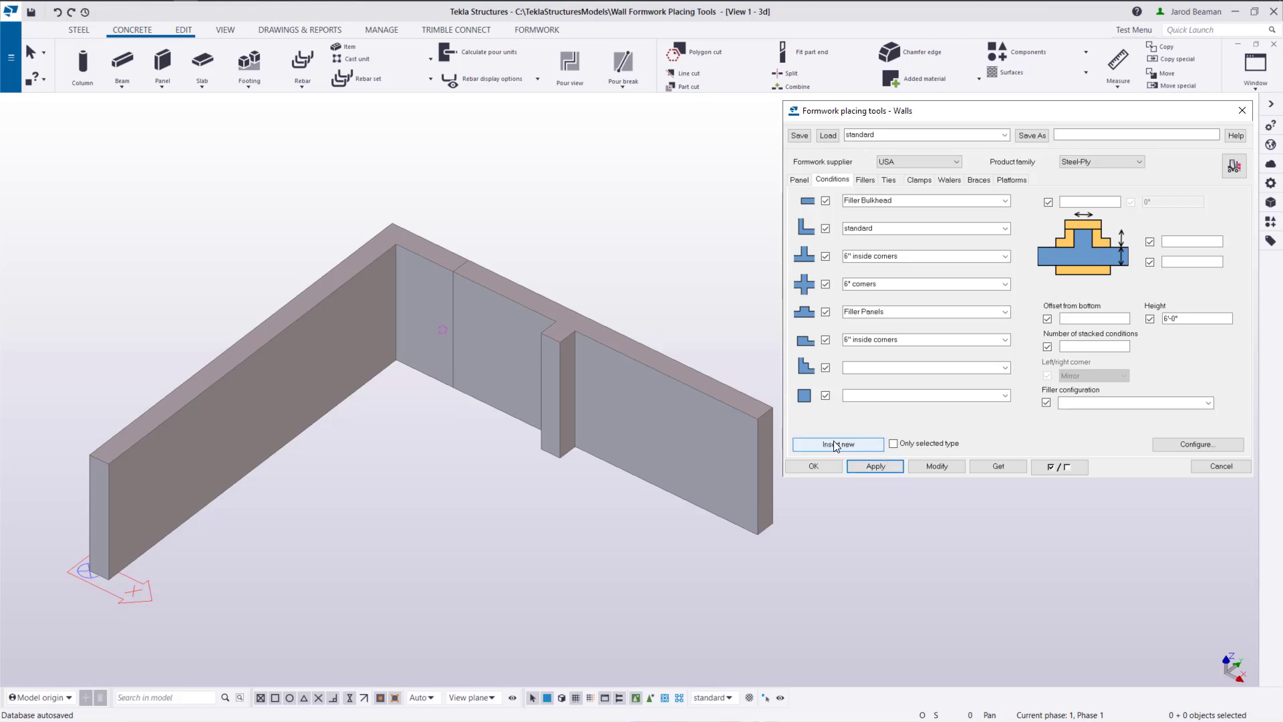
# Insert a filler bulkhead at the long wall's free end near the origin and filler-panel formwork around the pilaster
pyautogui.scroll(1, 146, 513)
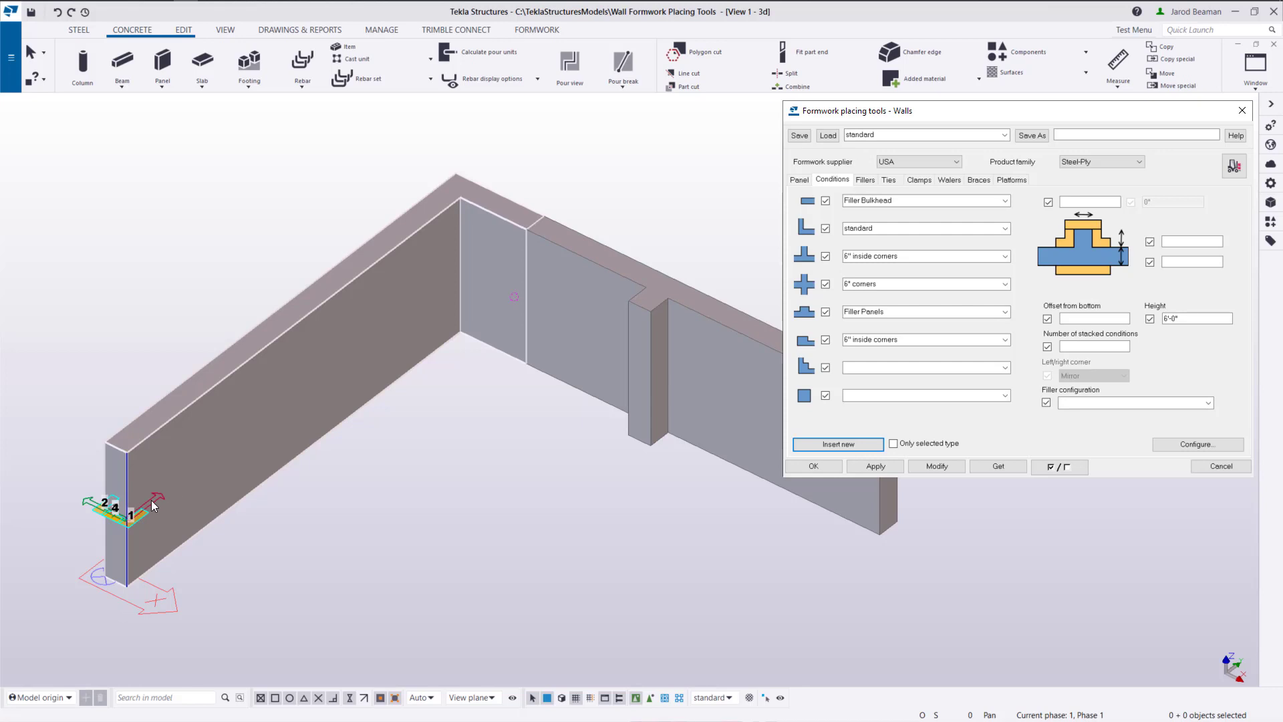
pyautogui.scroll(2, 149, 521)
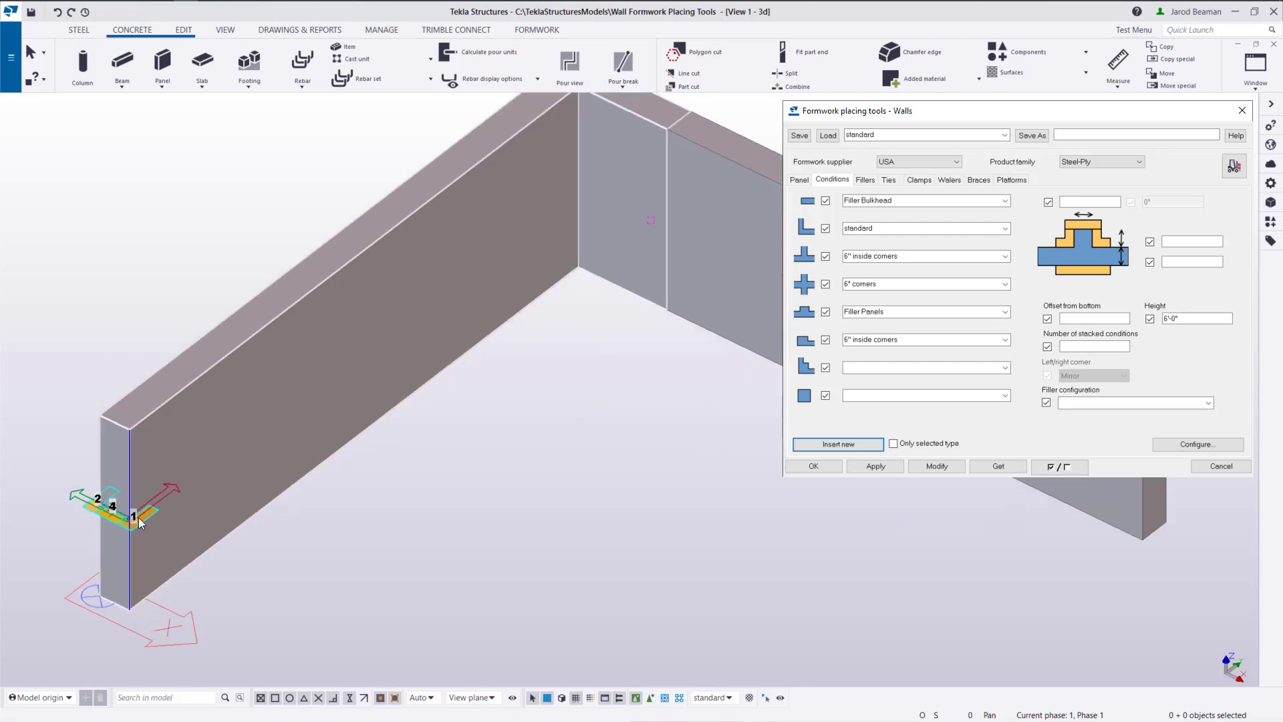
pyautogui.scroll(-2, 158, 503)
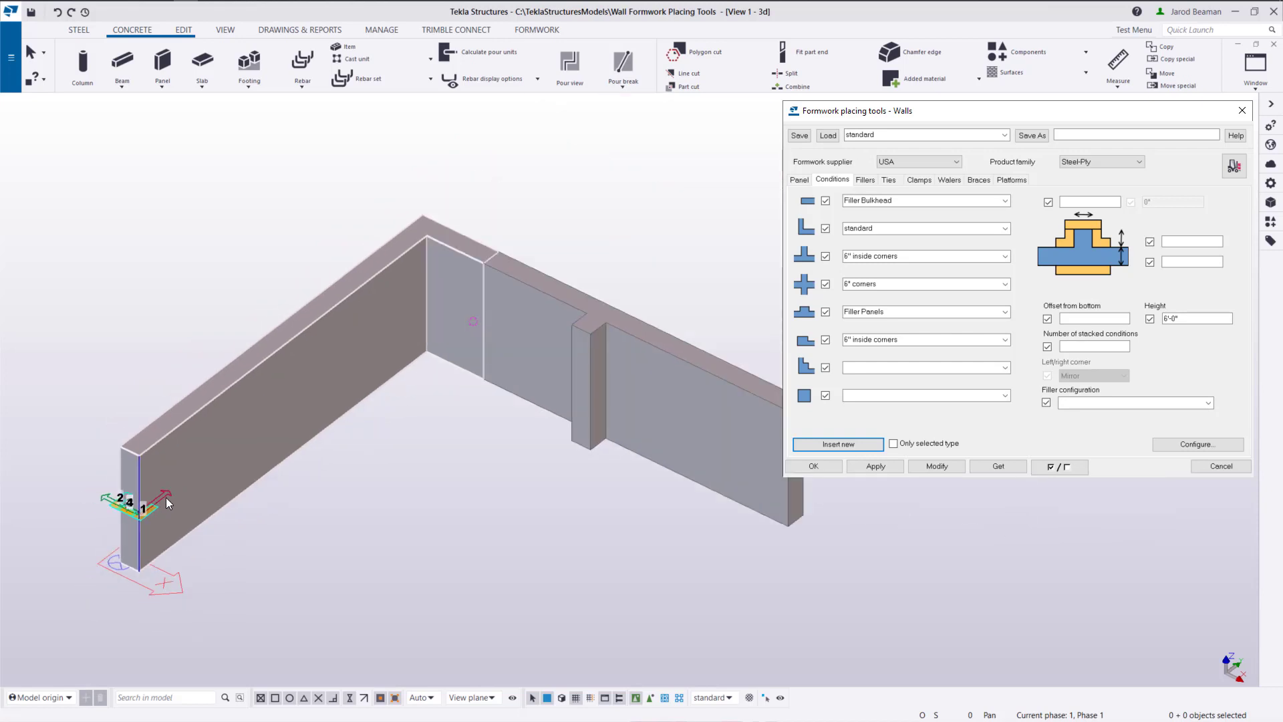
pyautogui.click(167, 503)
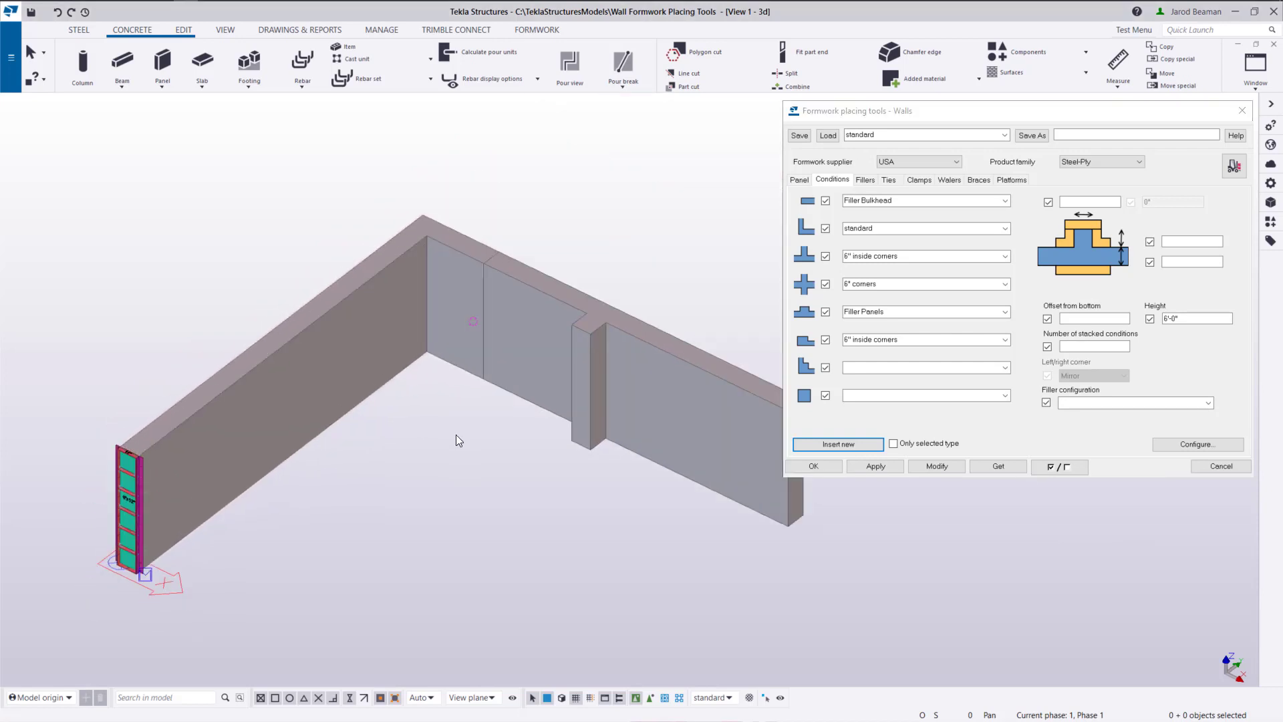
pyautogui.click(569, 370)
# Insert filler bulkheads at the free end of the pilaster wall and at the joint between the two pours
pyautogui.scroll(-2, 516, 372)
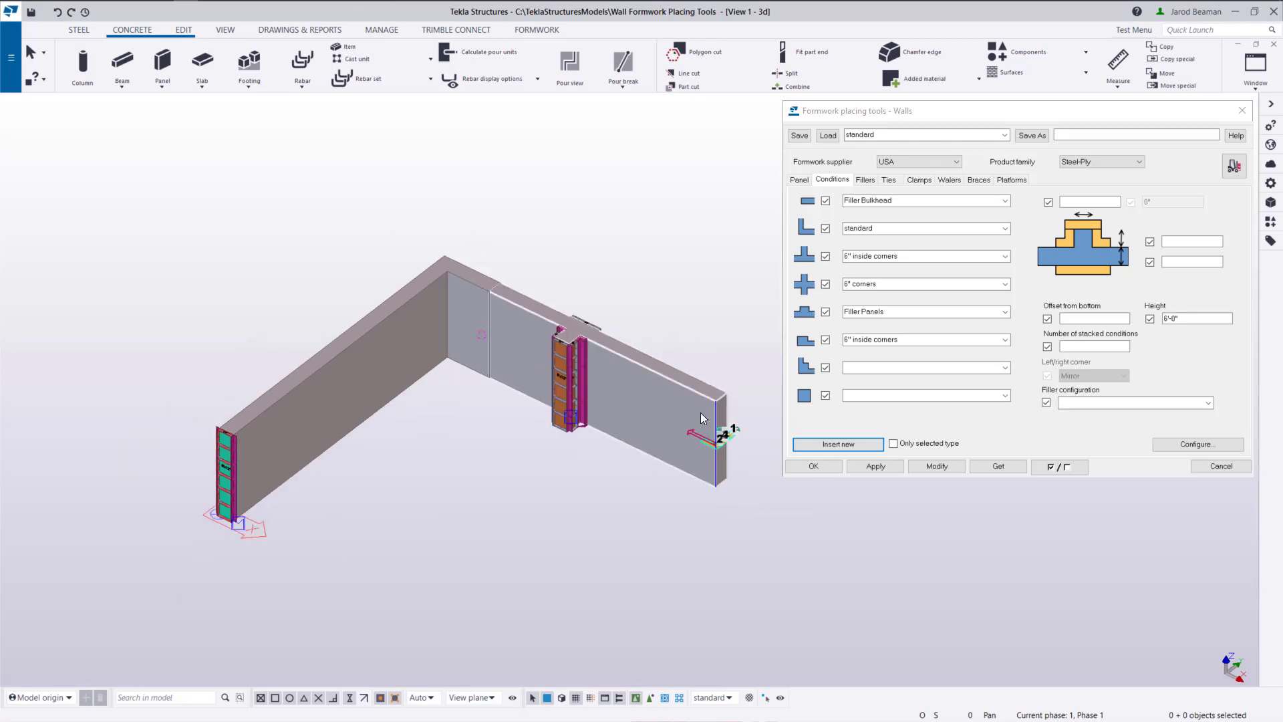
pyautogui.click(728, 435)
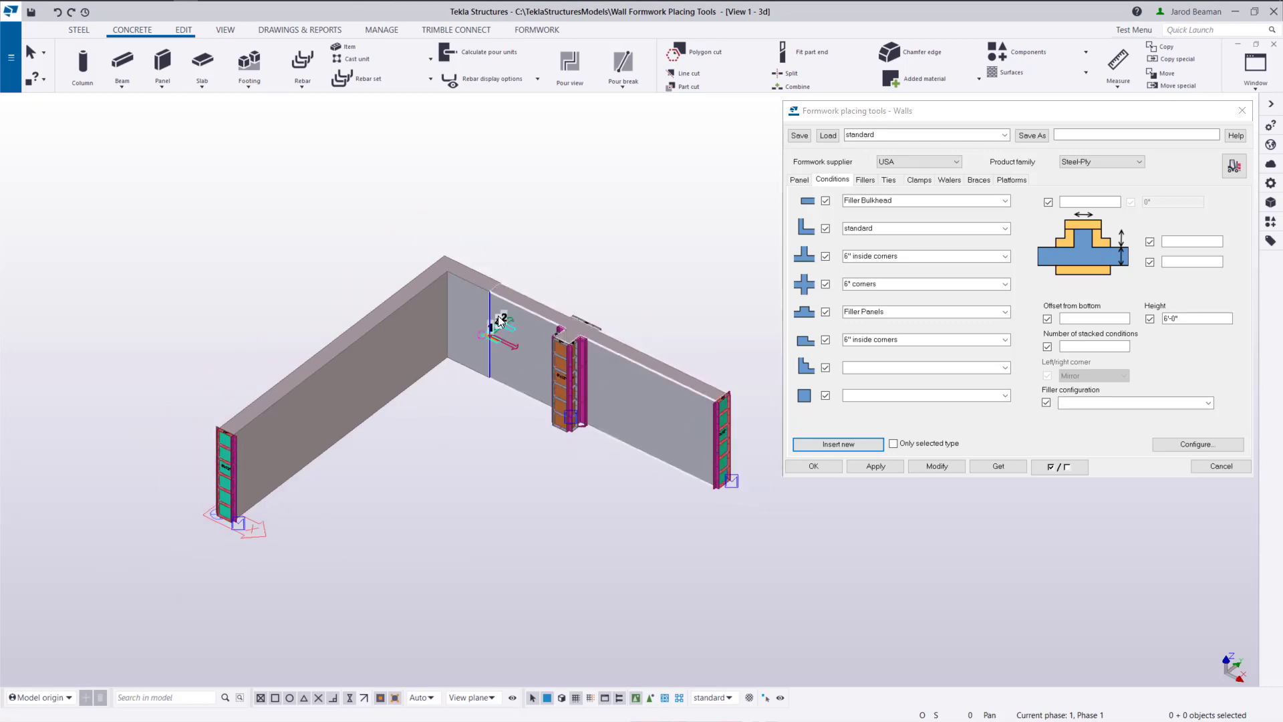
pyautogui.click(477, 311)
pyautogui.scroll(3, 477, 311)
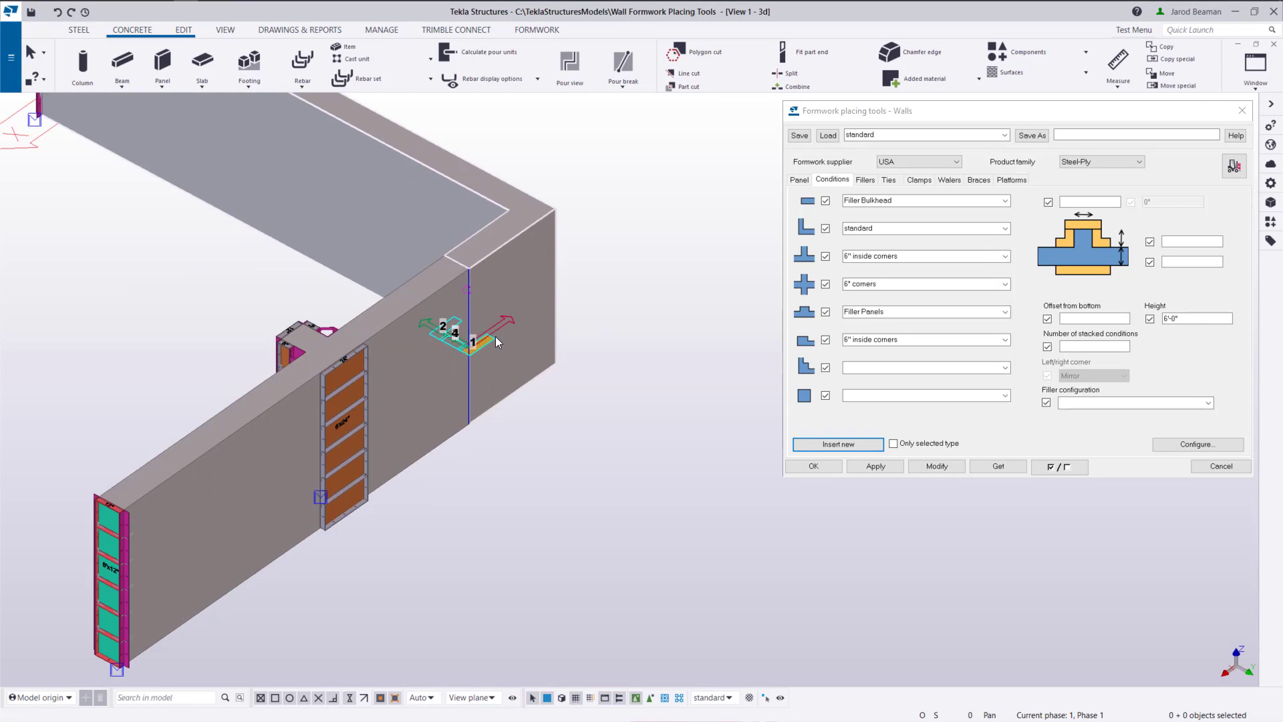
pyautogui.keyDown('ctrl'); pyautogui.moveTo(479, 307); pyautogui.dragTo(533, 346, button='middle'); pyautogui.keyUp('ctrl')
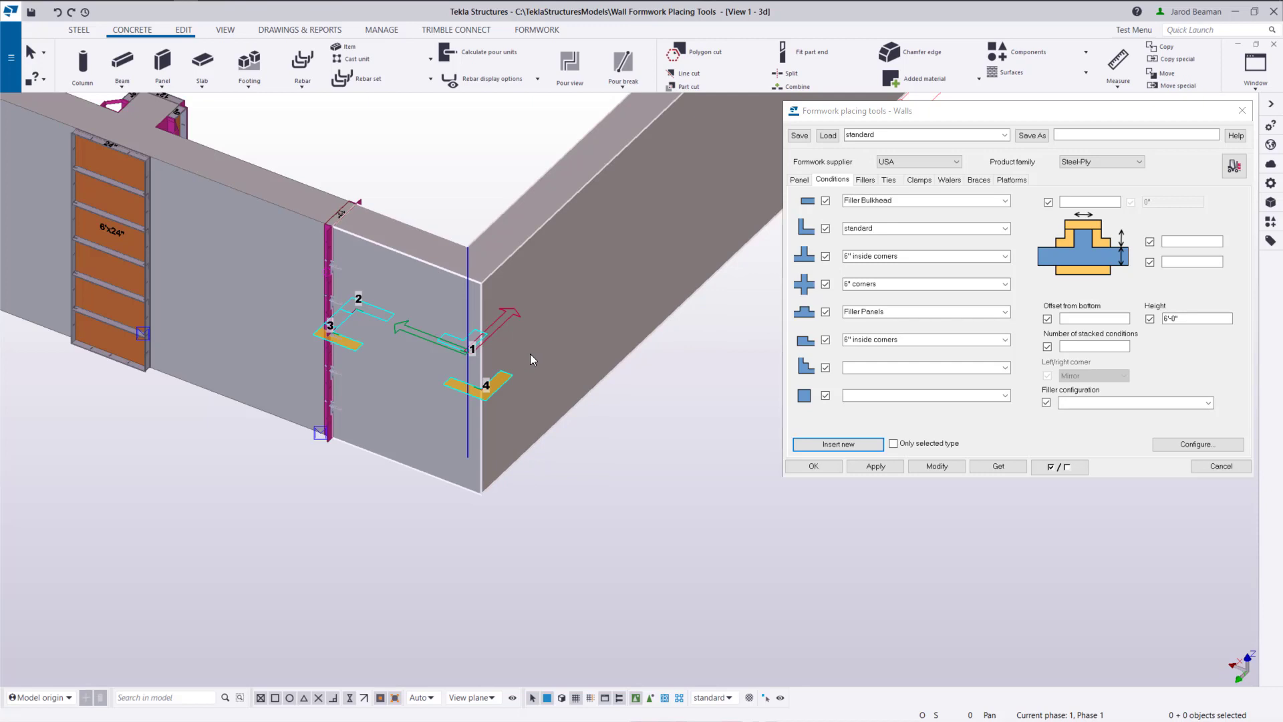
# Limit insertion to only the selected type, make the standard L-corner condition active and apply it
pyautogui.click(893, 443)
pyautogui.scroll(-3, 480, 345)
pyautogui.keyDown('ctrl'); pyautogui.moveTo(480, 346); pyautogui.dragTo(490, 334, button='middle'); pyautogui.keyUp('ctrl')
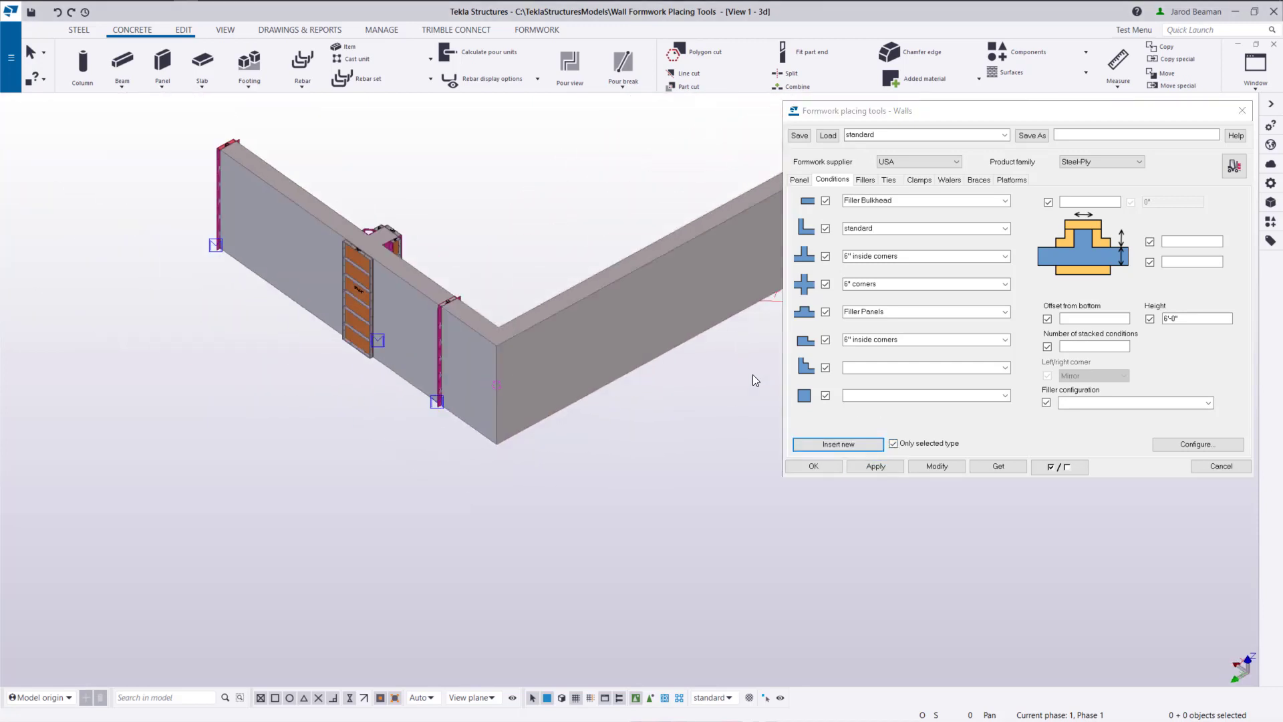
pyautogui.scroll(1, 493, 336)
pyautogui.click(1005, 201)
pyautogui.click(1005, 229)
pyautogui.click(874, 467)
# Insert the standard corner condition at the outer corner where the two walls meet
pyautogui.click(838, 444)
pyautogui.click(498, 385)
pyautogui.scroll(3, 535, 378)
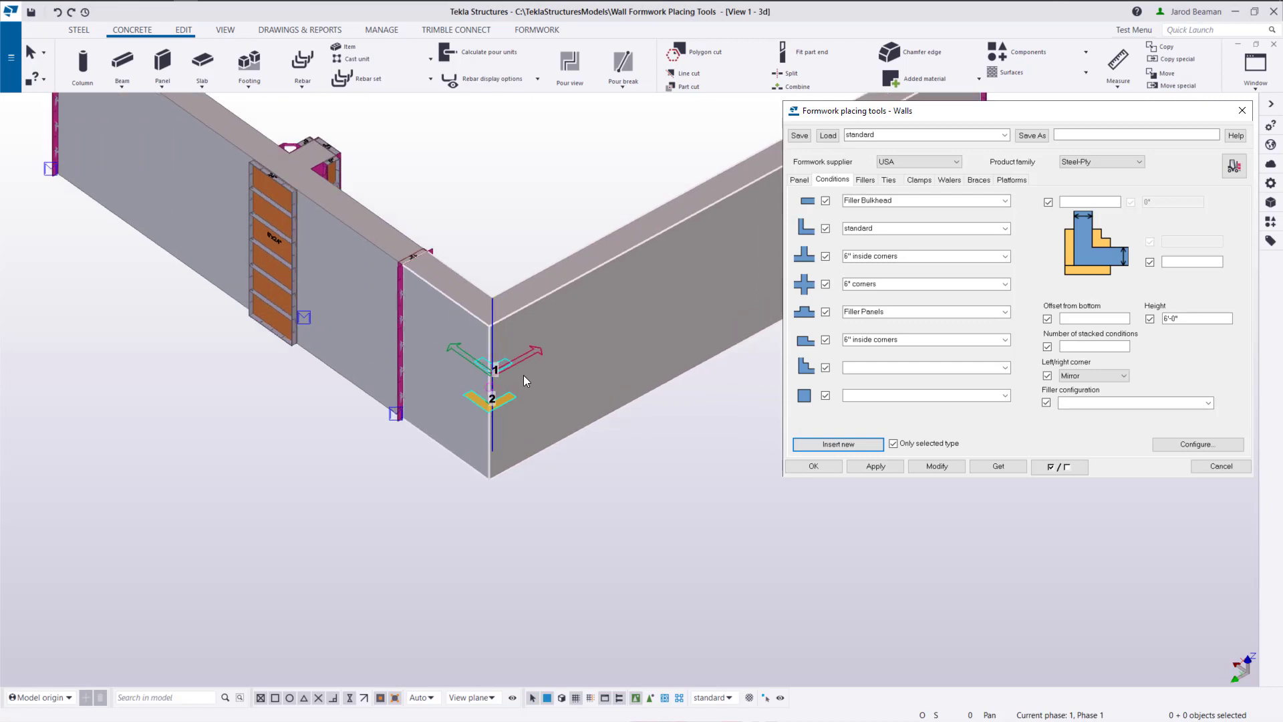
pyautogui.click(537, 353)
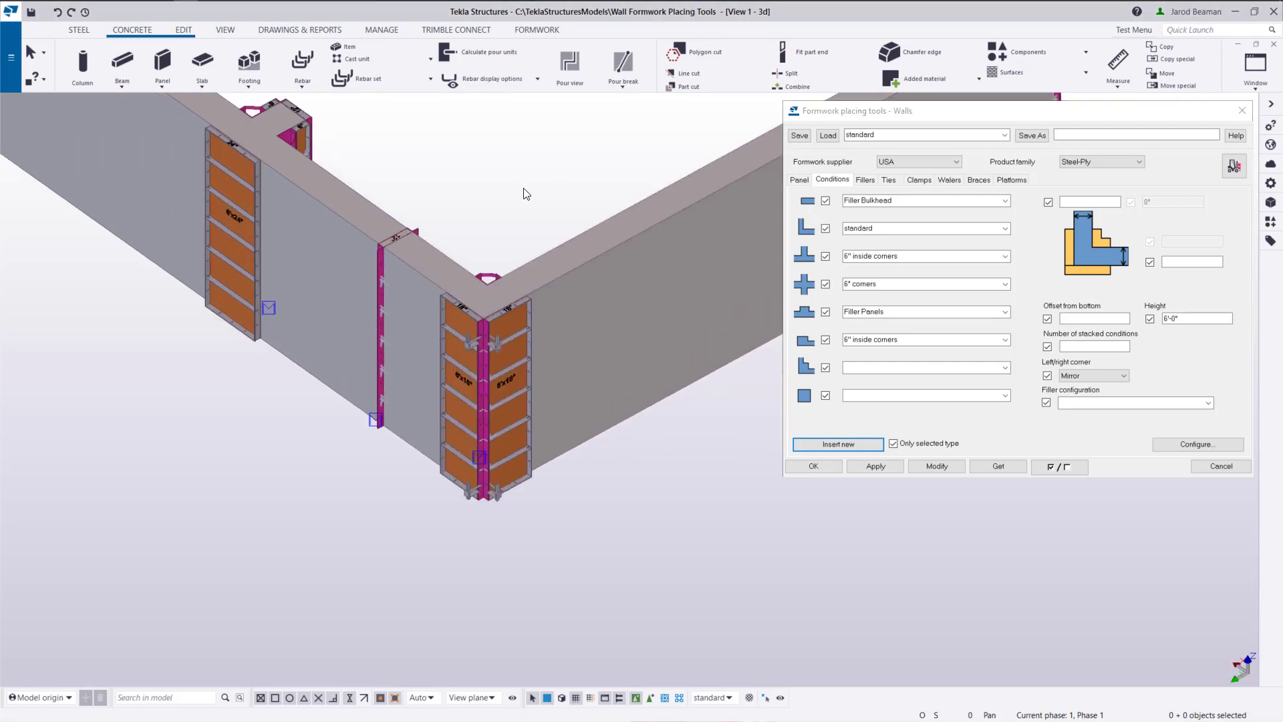
# Copy the five placed conditions linearly upward with dX 0", dY 0", dZ 6'-0" and one copy
pyautogui.scroll(-5, 525, 195)
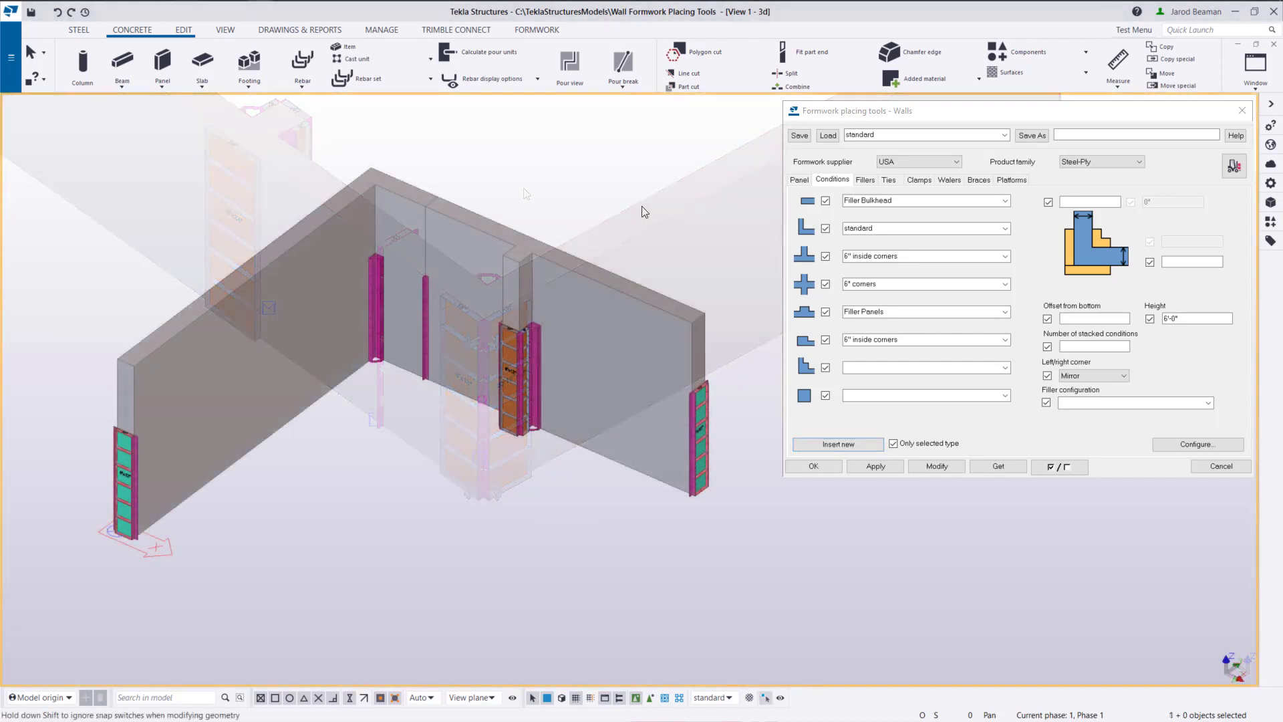
pyautogui.moveTo(477, 504); pyautogui.dragTo(474, 499, button='middle')
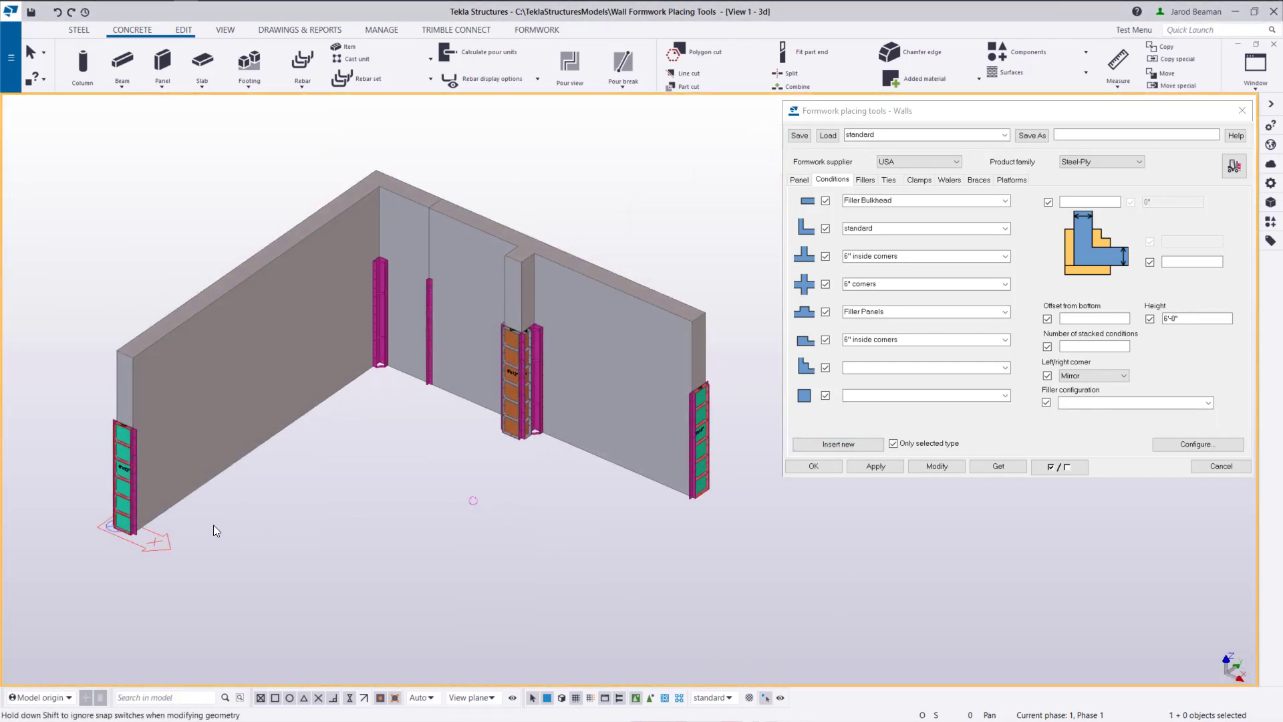
pyautogui.click(133, 482)
pyautogui.keyDown('ctrl'); pyautogui.click(380, 338); pyautogui.keyUp('ctrl')
pyautogui.keyDown('ctrl'); pyautogui.click(430, 305); pyautogui.keyUp('ctrl')
pyautogui.keyDown('ctrl'); pyautogui.click(526, 370); pyautogui.keyUp('ctrl')
pyautogui.keyDown('ctrl'); pyautogui.click(708, 400); pyautogui.keyUp('ctrl')
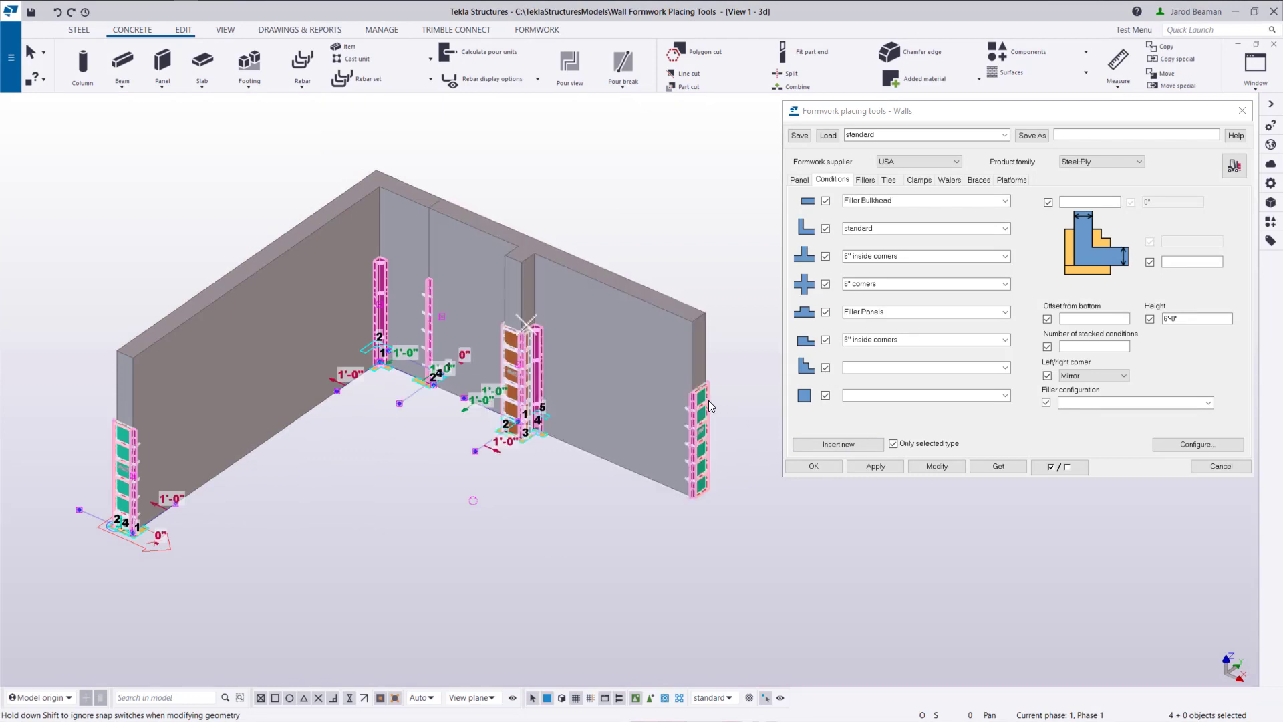
pyautogui.keyDown('ctrl'); pyautogui.click(708, 400); pyautogui.keyUp('ctrl')
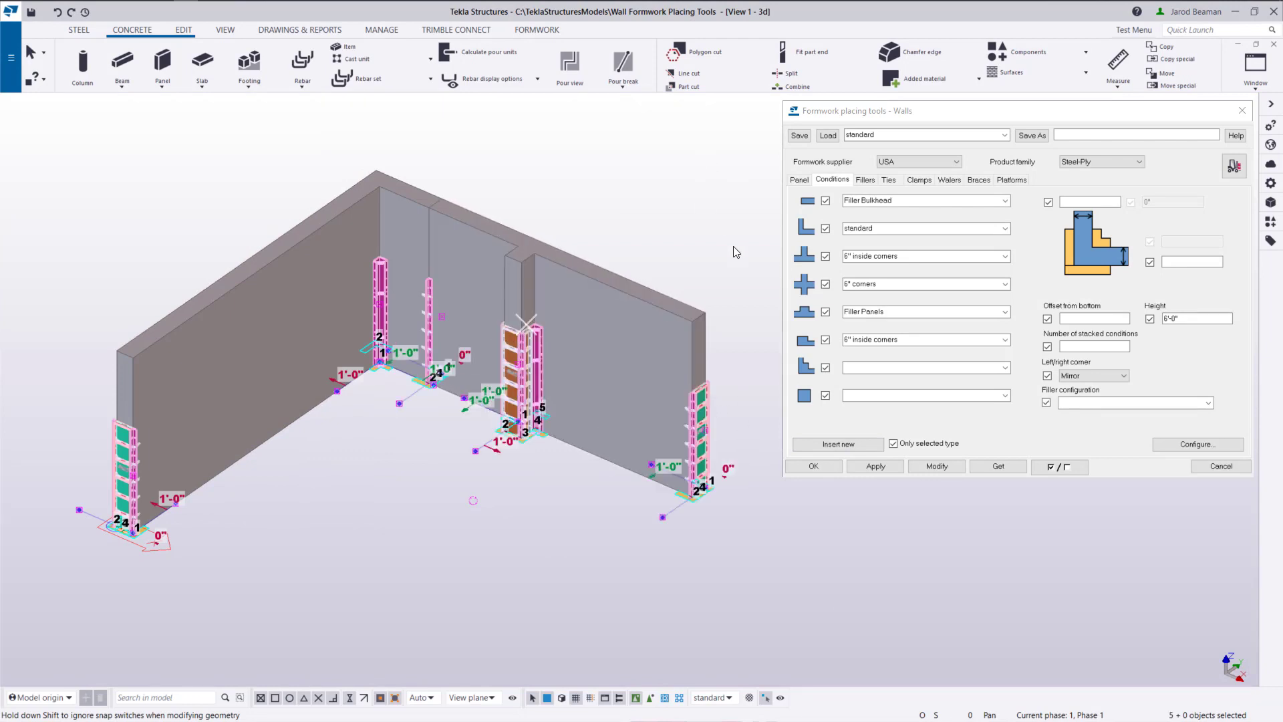
pyautogui.rightClick(681, 245)
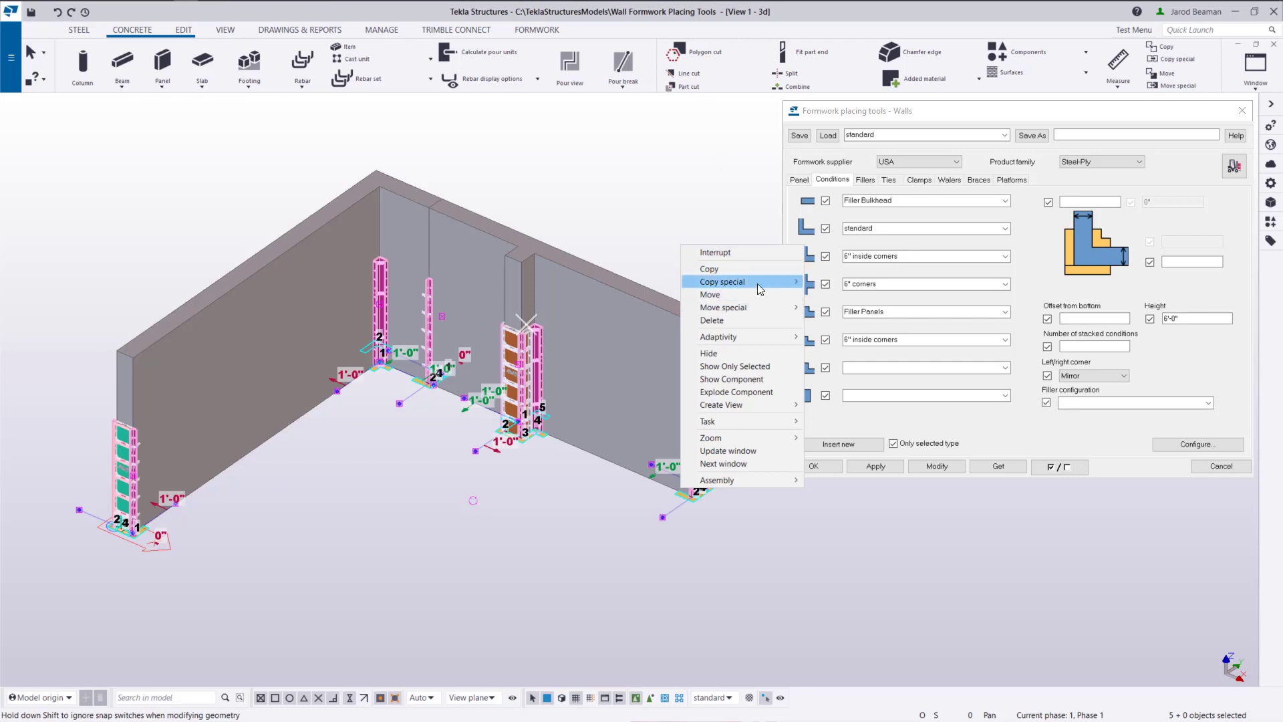
pyautogui.moveTo(742, 281)
pyautogui.click(844, 283)
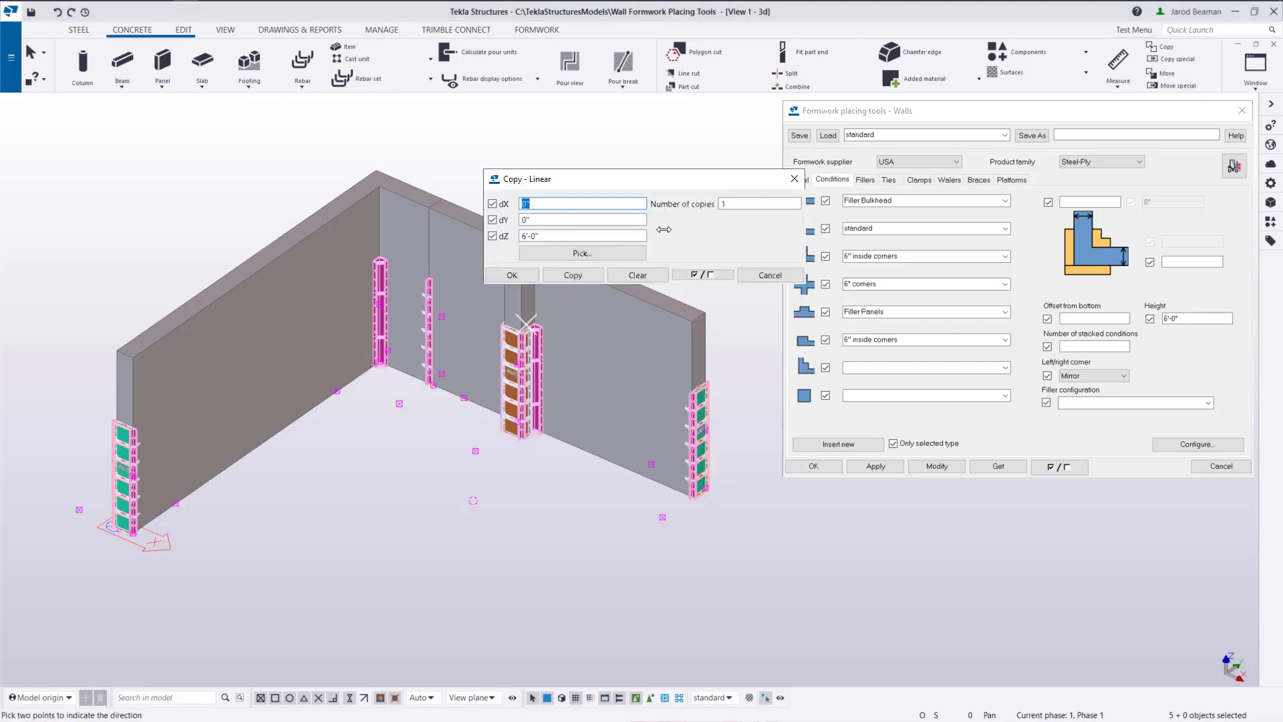
pyautogui.click(579, 277)
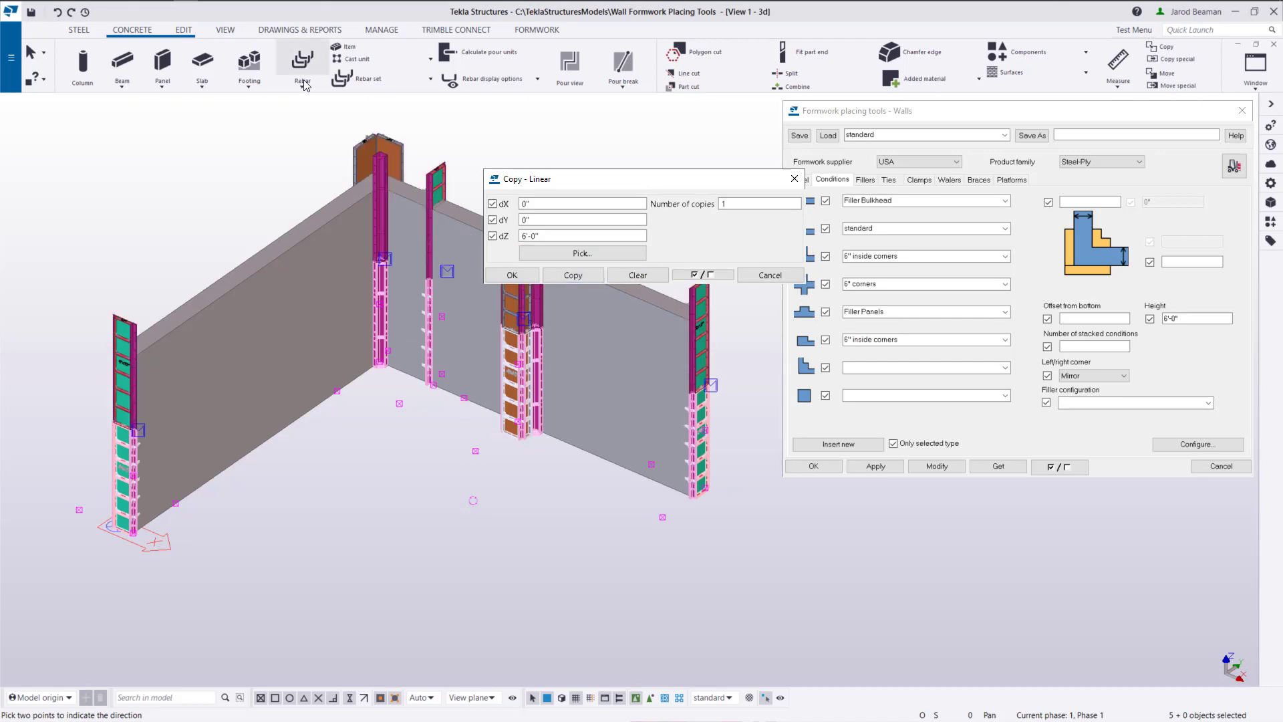
pyautogui.rightClick(357, 137)
pyautogui.click(380, 145)
# Select the upper row of copied conditions and modify only their height to 48 inches
pyautogui.scroll(-3, 490, 287)
pyautogui.scroll(3, 455, 273)
pyautogui.keyDown('ctrl'); pyautogui.moveTo(425, 260); pyautogui.dragTo(429, 183, button='middle'); pyautogui.keyUp('ctrl')
pyautogui.moveTo(751, 183); pyautogui.dragTo(354, 115)
pyautogui.keyDown('shift'); pyautogui.click(134, 194); pyautogui.keyUp('shift')
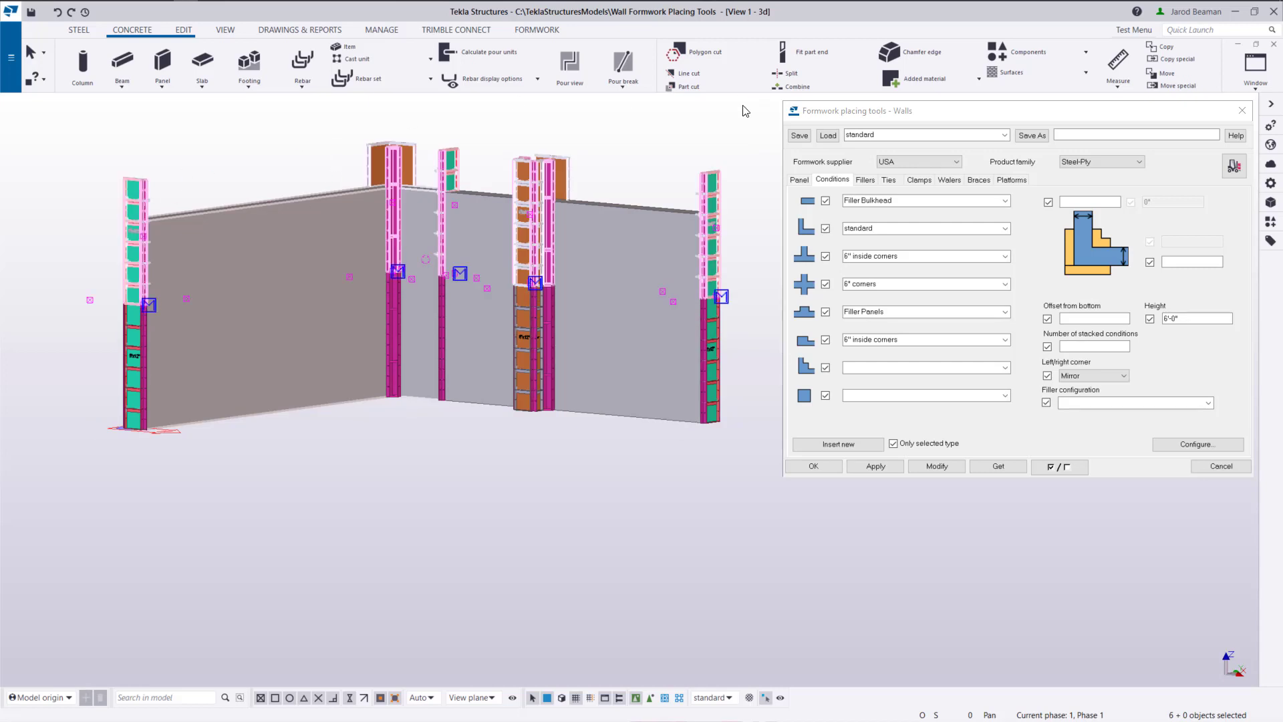
pyautogui.doubleClick(1199, 319)
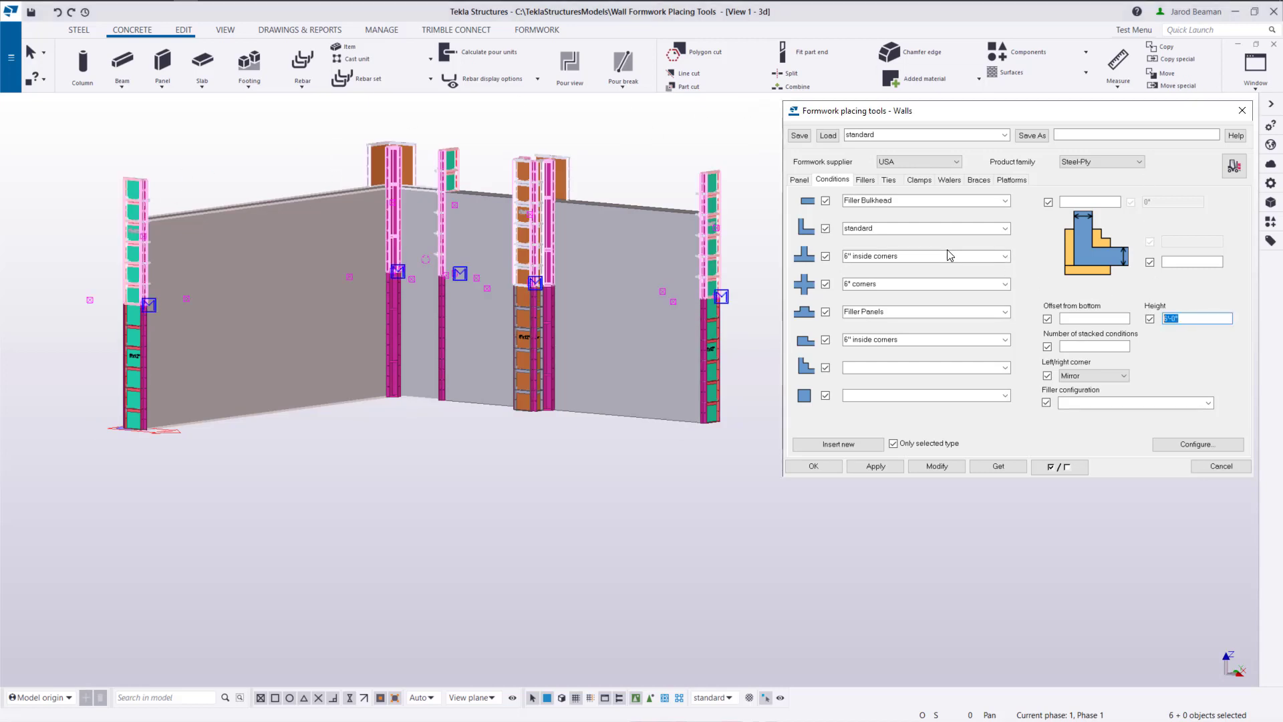
pyautogui.click(1051, 471)
pyautogui.click(1150, 320)
pyautogui.press('Tab')
pyautogui.write('48')
pyautogui.click(942, 468)
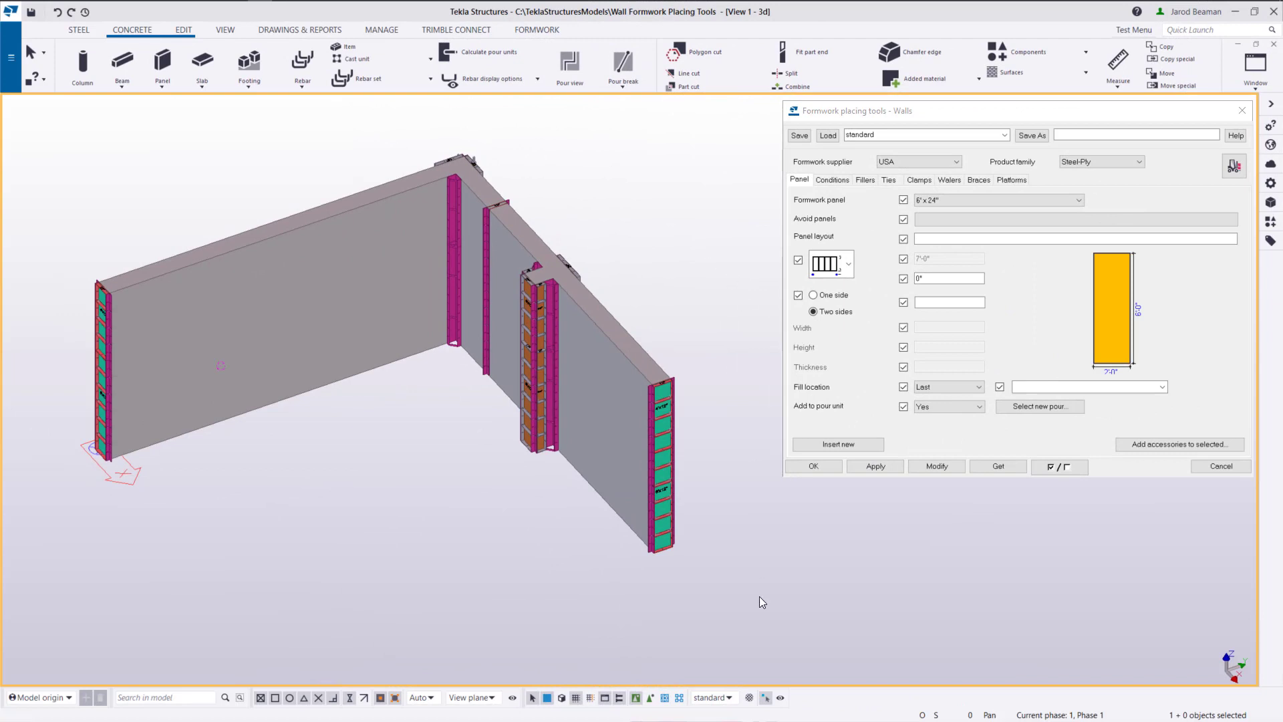
# Create a separate 3D view of the pour unit containing the long wall and the outer corner
pyautogui.click(664, 697)
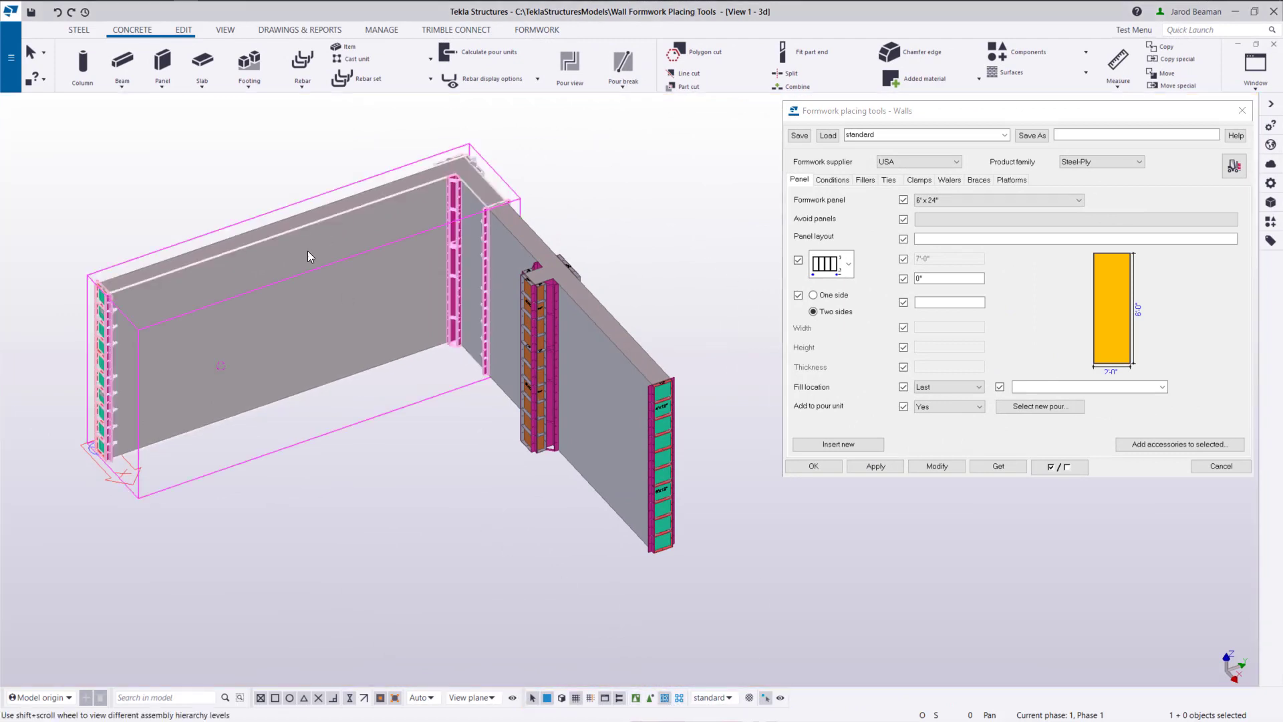
pyautogui.keyDown('ctrl'); pyautogui.moveTo(292, 265); pyautogui.dragTo(319, 288, button='middle'); pyautogui.keyUp('ctrl')
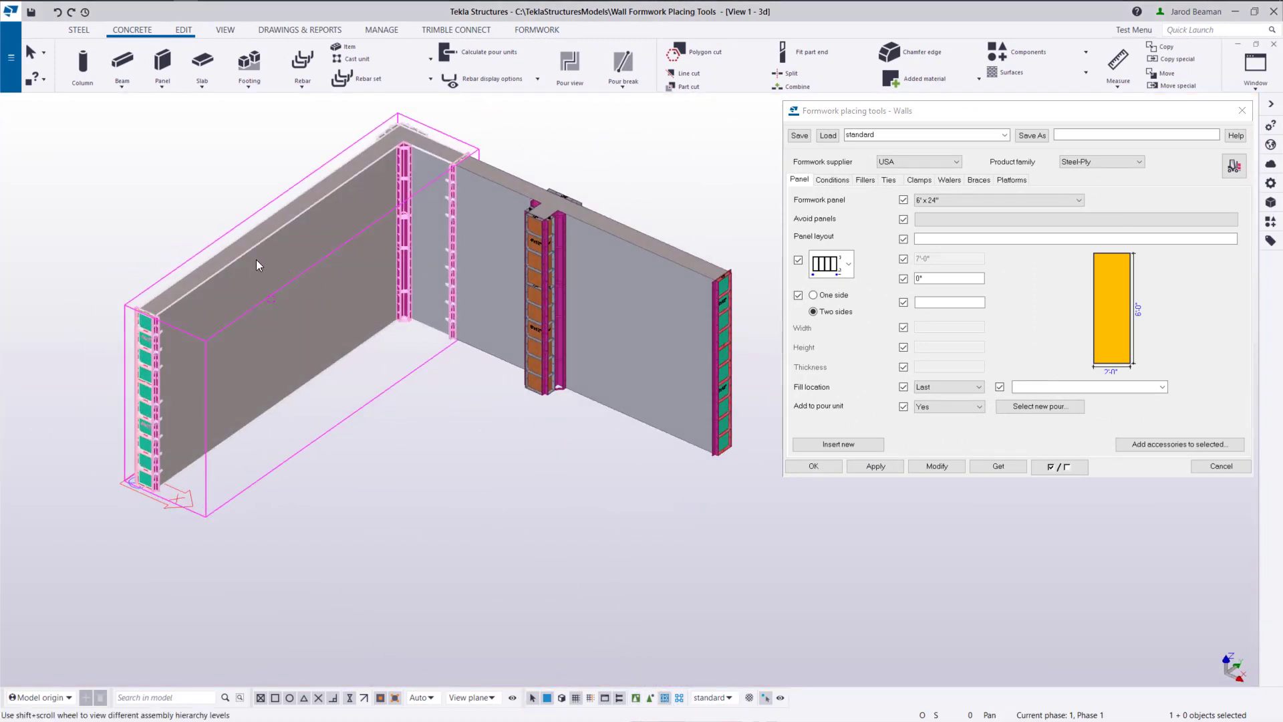
pyautogui.rightClick(290, 258)
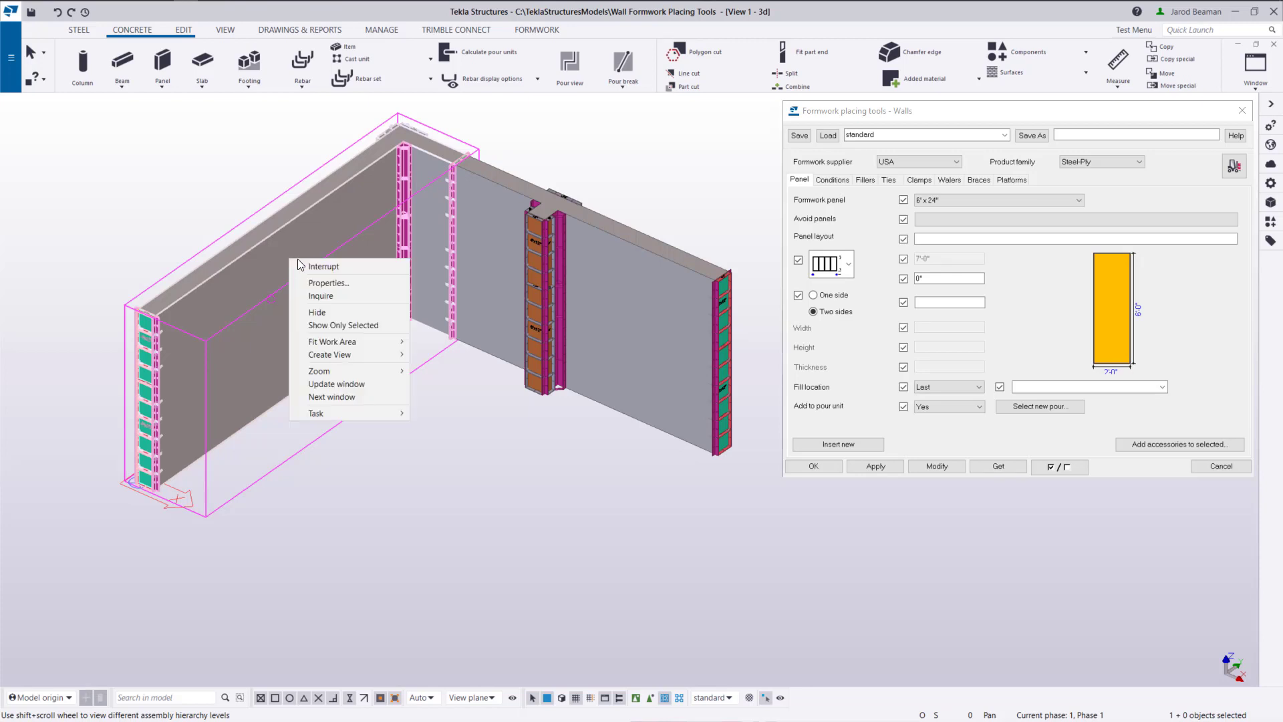
pyautogui.moveTo(379, 356)
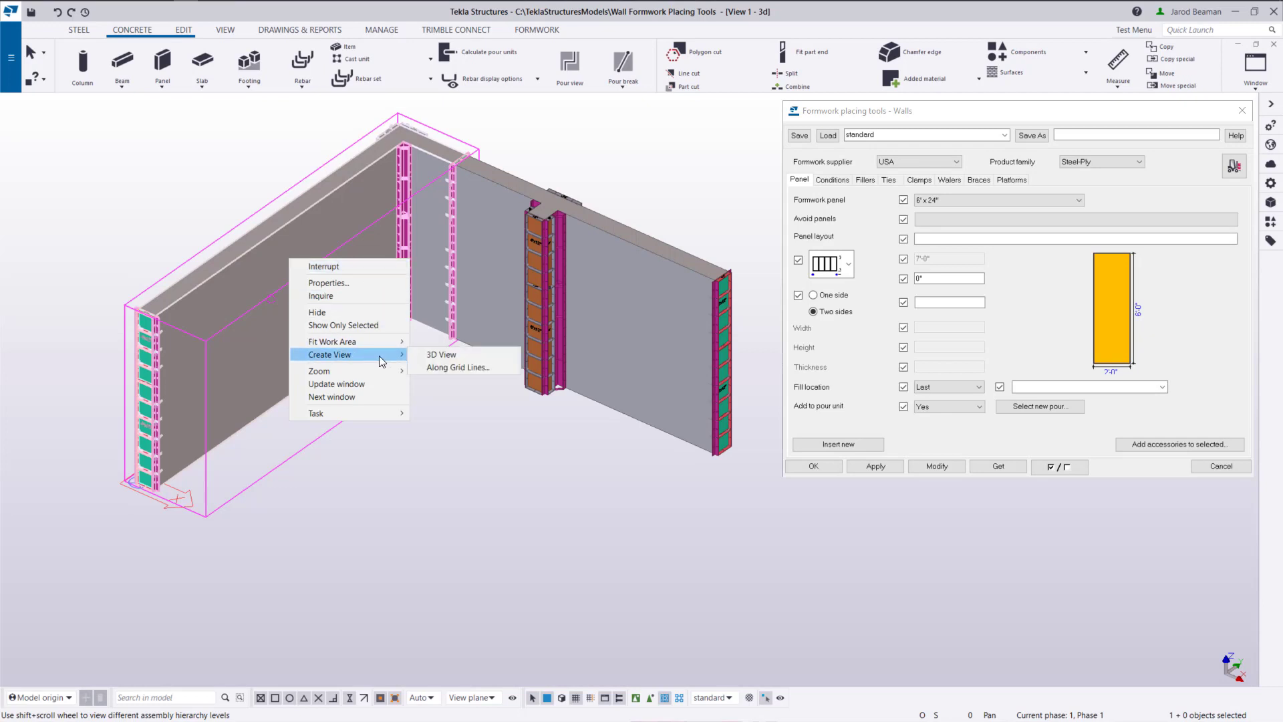
pyautogui.click(441, 355)
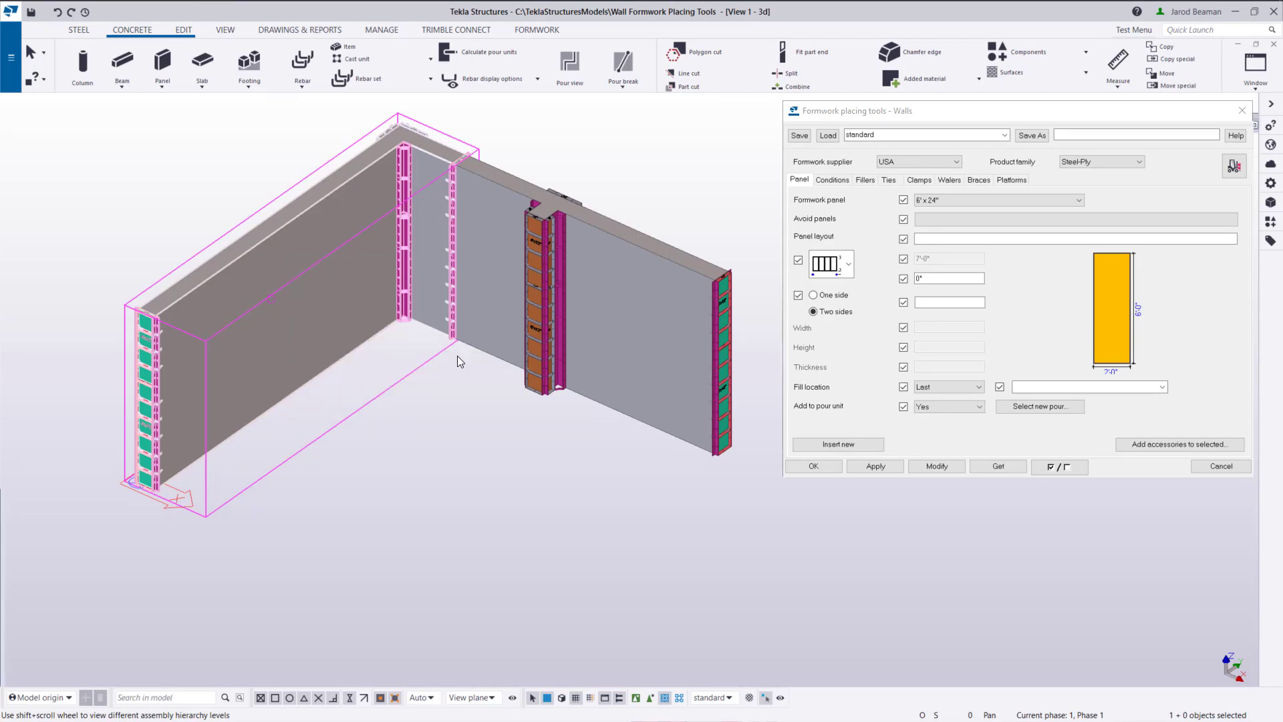
# Rename the new pour unit view as Pour 1 and maximize its window
pyautogui.click(1255, 44)
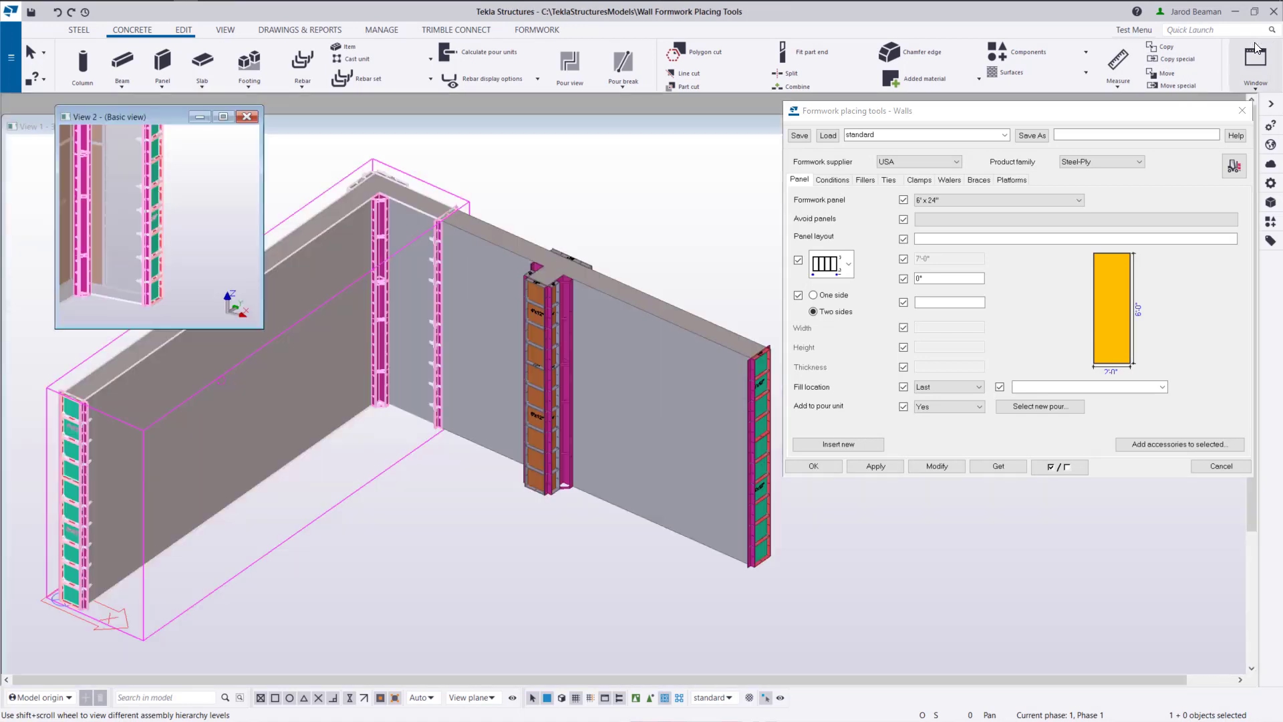
pyautogui.doubleClick(218, 199)
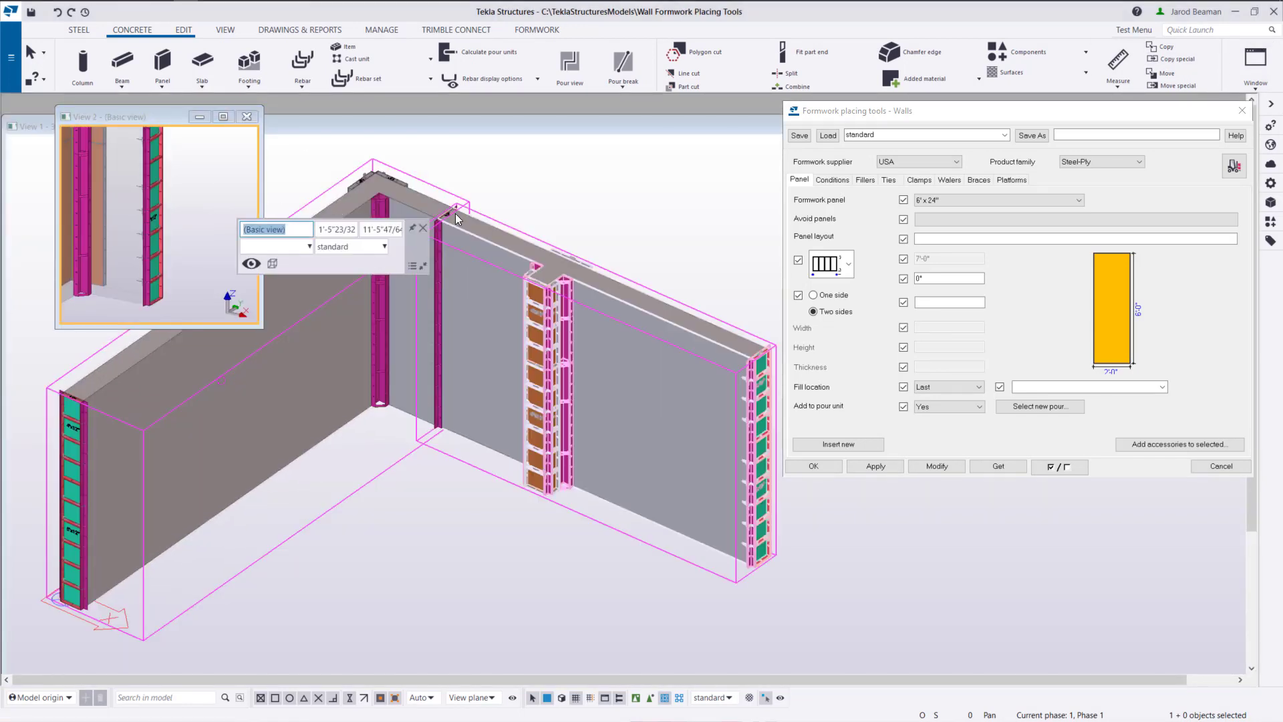
pyautogui.write('Pour 1')
pyautogui.press('Tab')
pyautogui.click(222, 186)
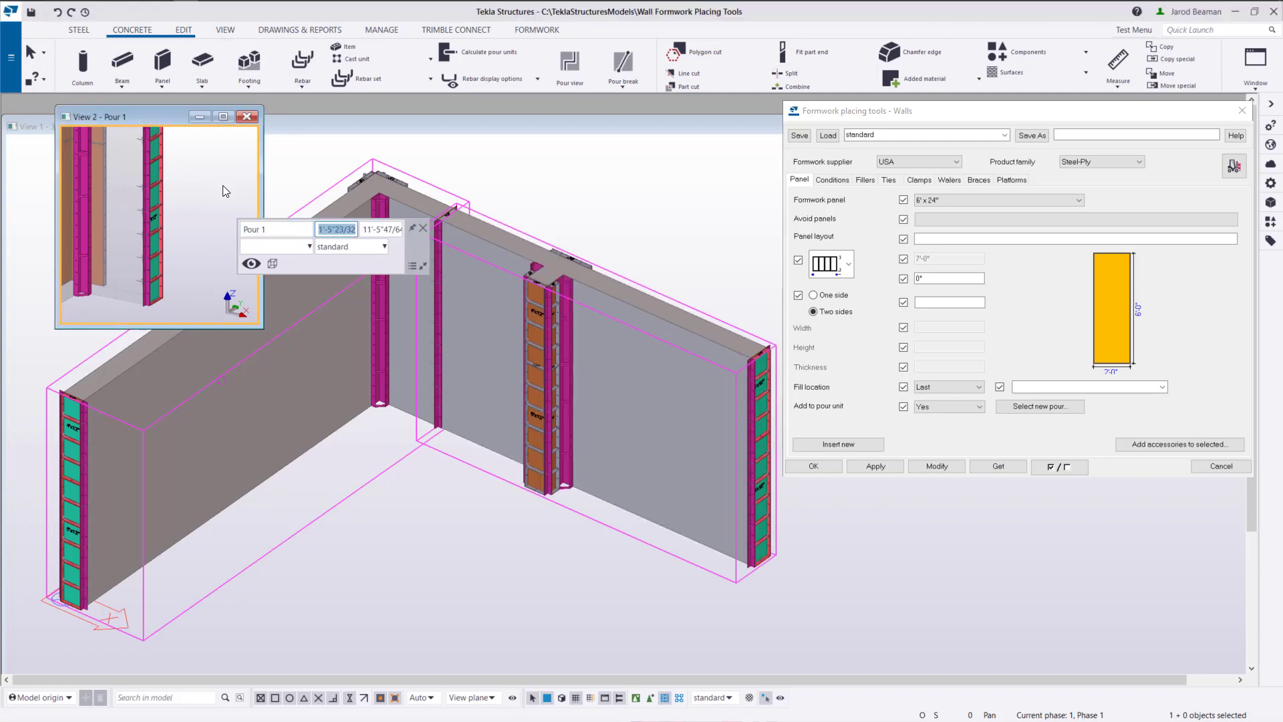
pyautogui.click(231, 118)
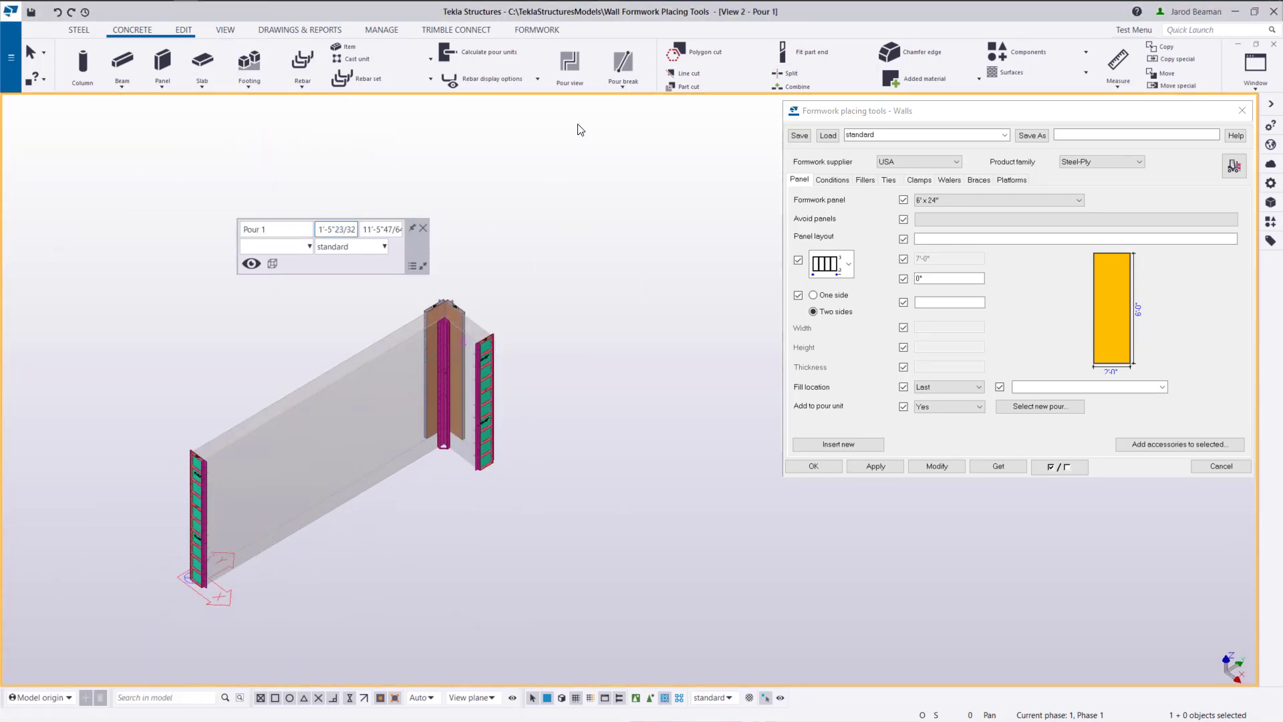
# Examine the pour unit GUID rule in the view's object group filter, leaving the view properties unchanged
pyautogui.doubleClick(232, 268)
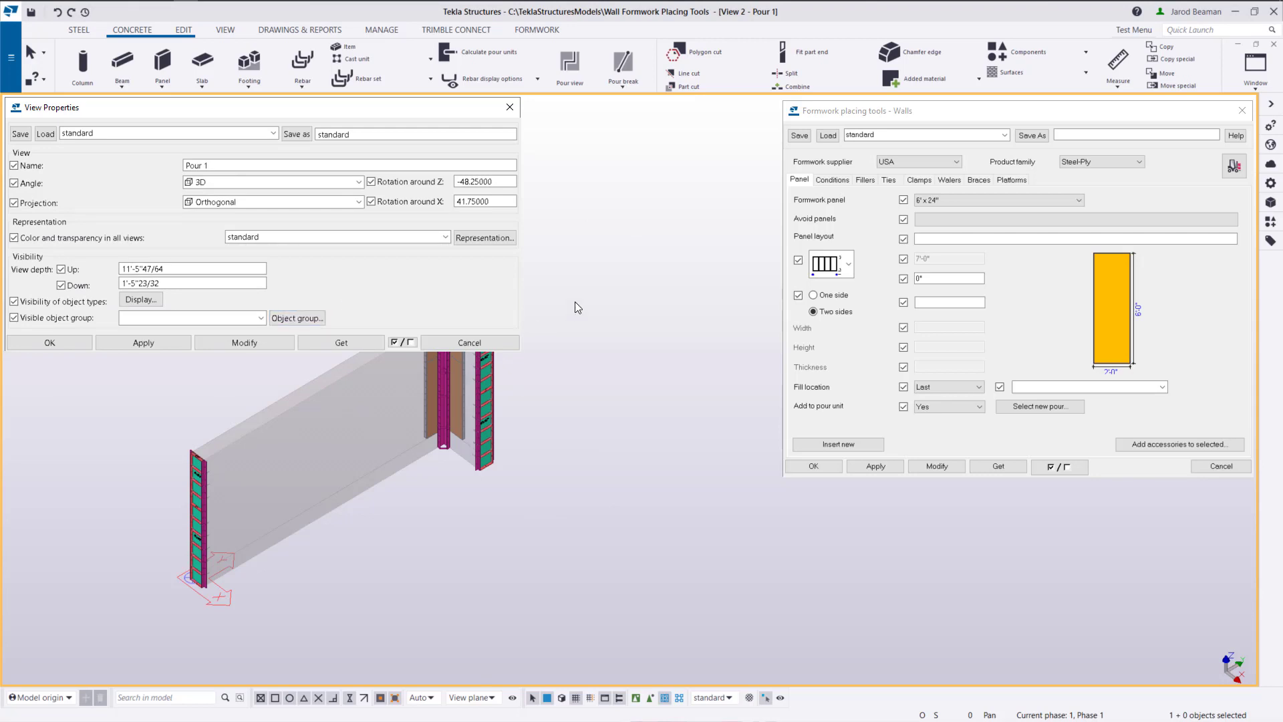
pyautogui.click(289, 321)
pyautogui.click(558, 211)
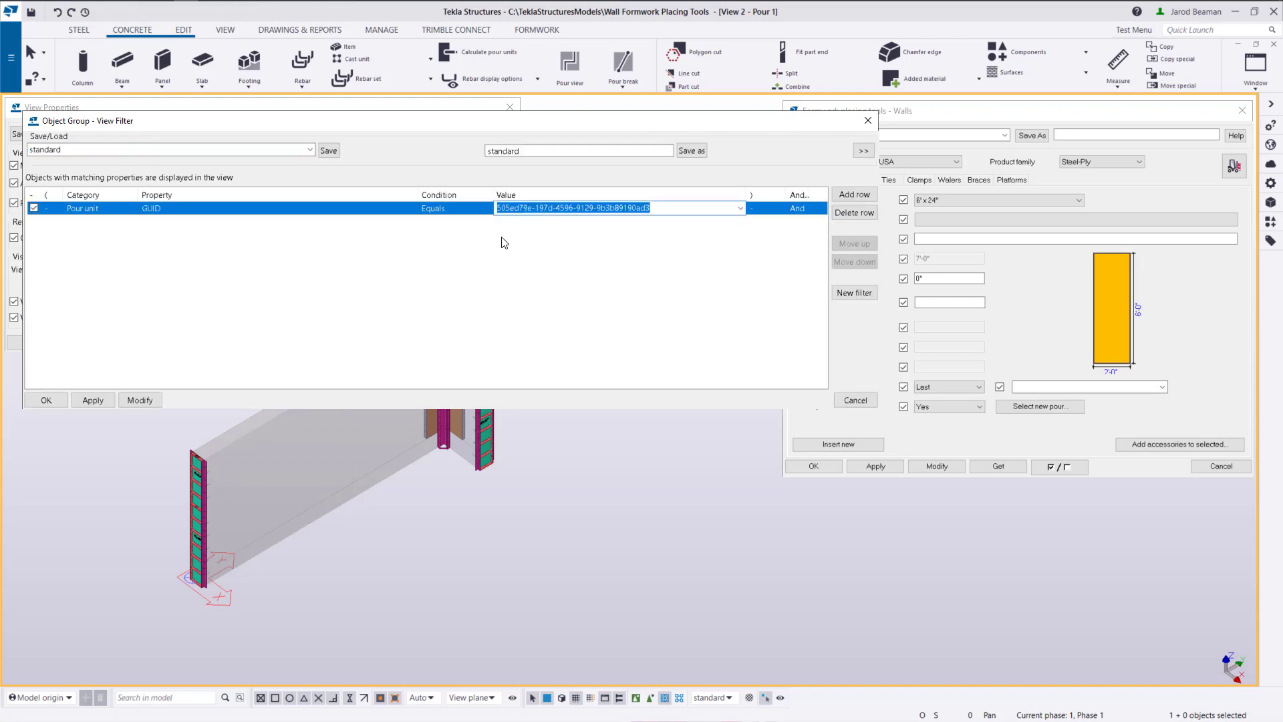
pyautogui.click(489, 261)
pyautogui.click(510, 209)
pyautogui.click(469, 272)
pyautogui.click(868, 121)
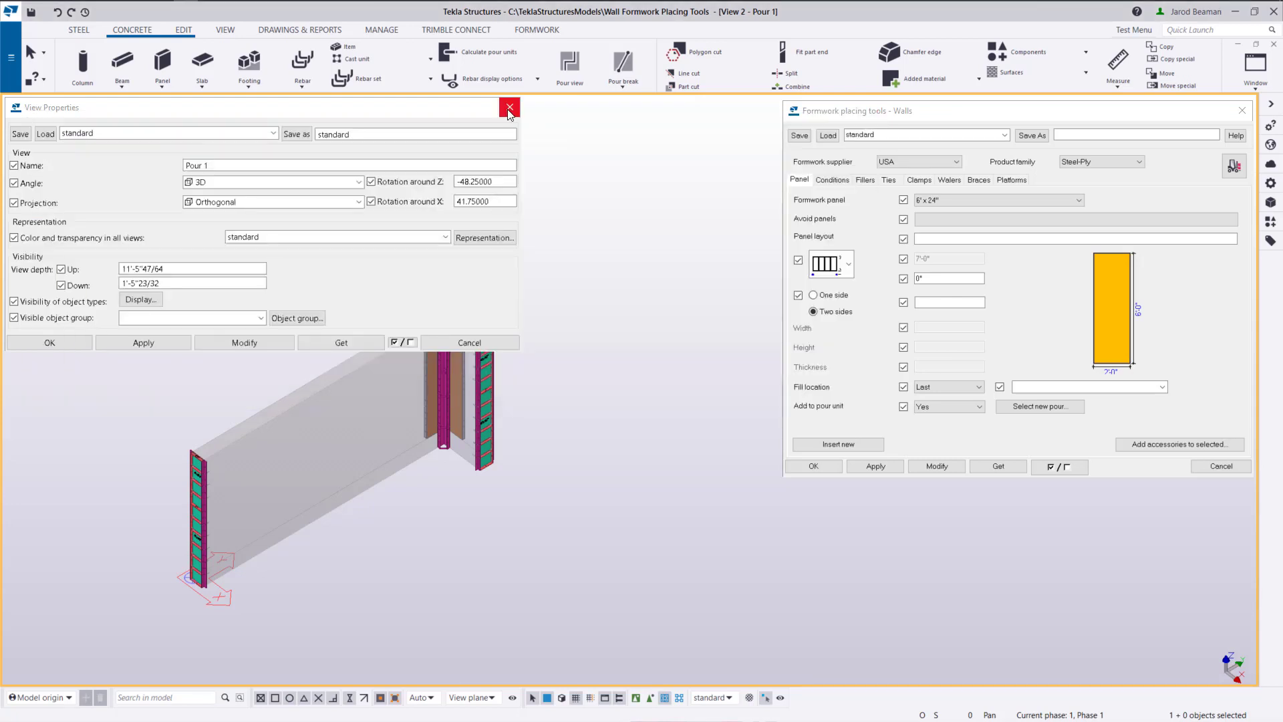
pyautogui.click(509, 106)
# Keep the 6' x 24" formwork panel and choose the wall pour as the pour unit that receives the new items
pyautogui.scroll(2, 565, 358)
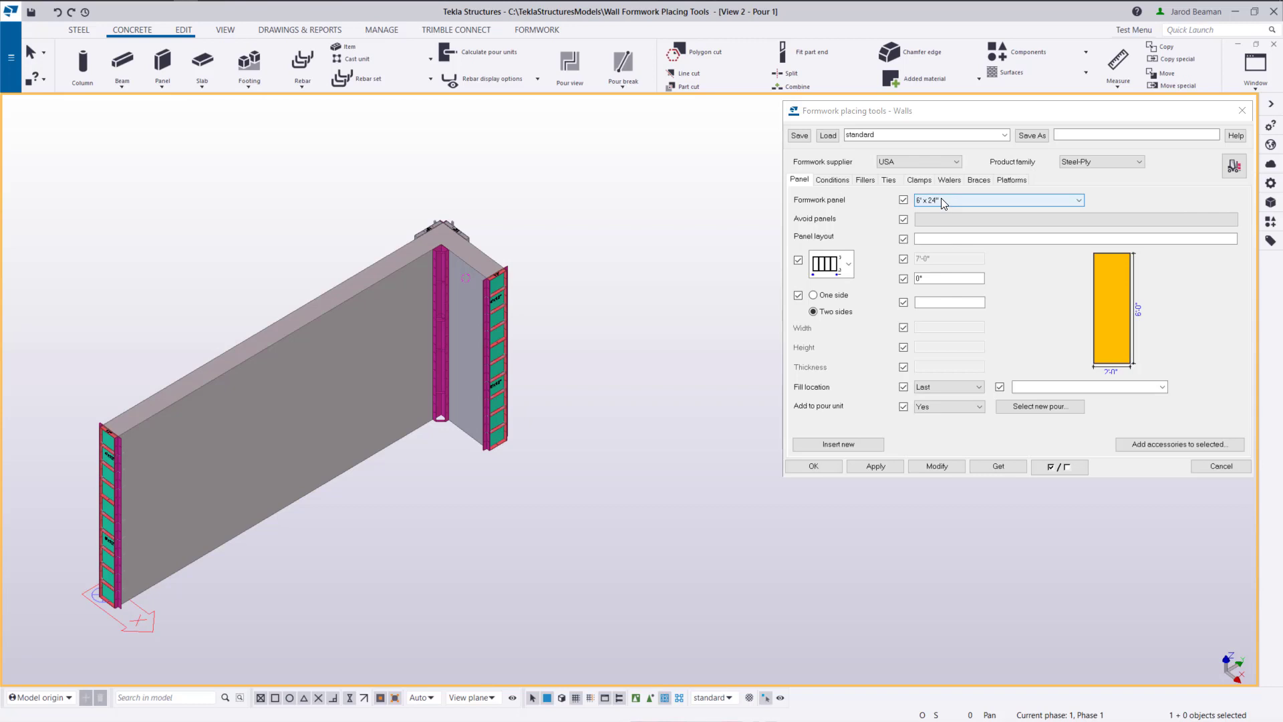
pyautogui.click(847, 444)
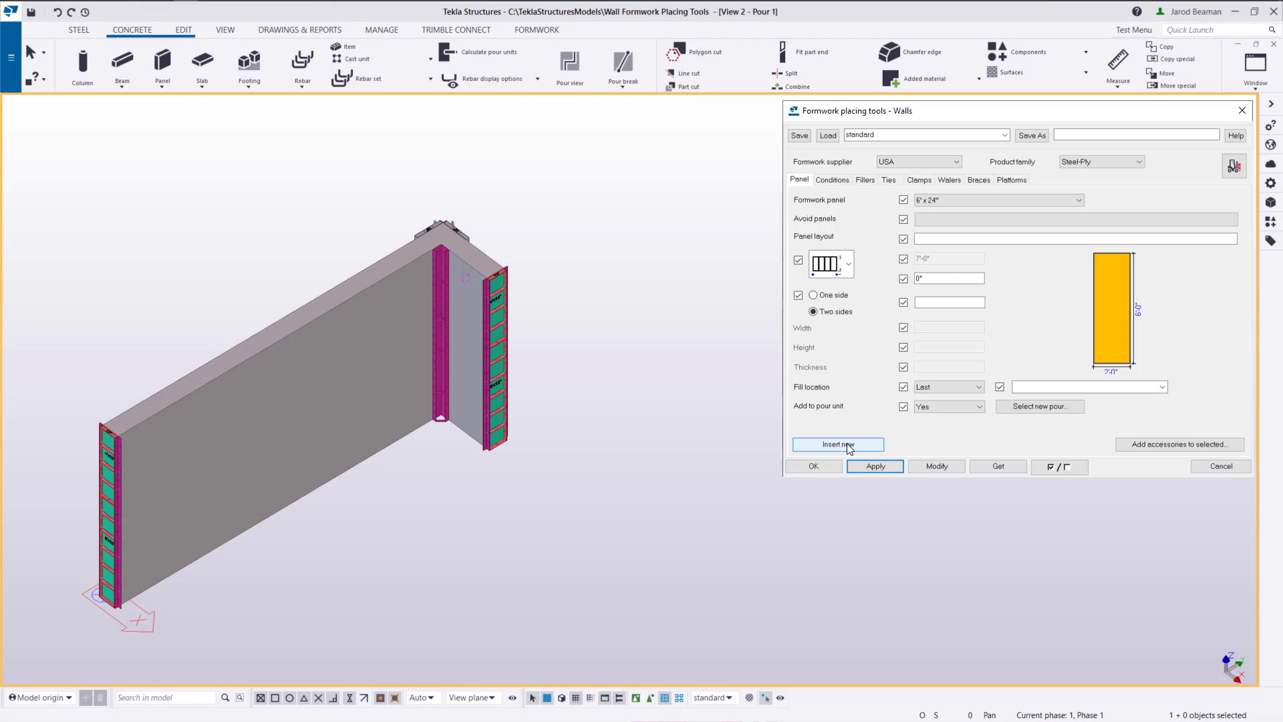
pyautogui.click(979, 199)
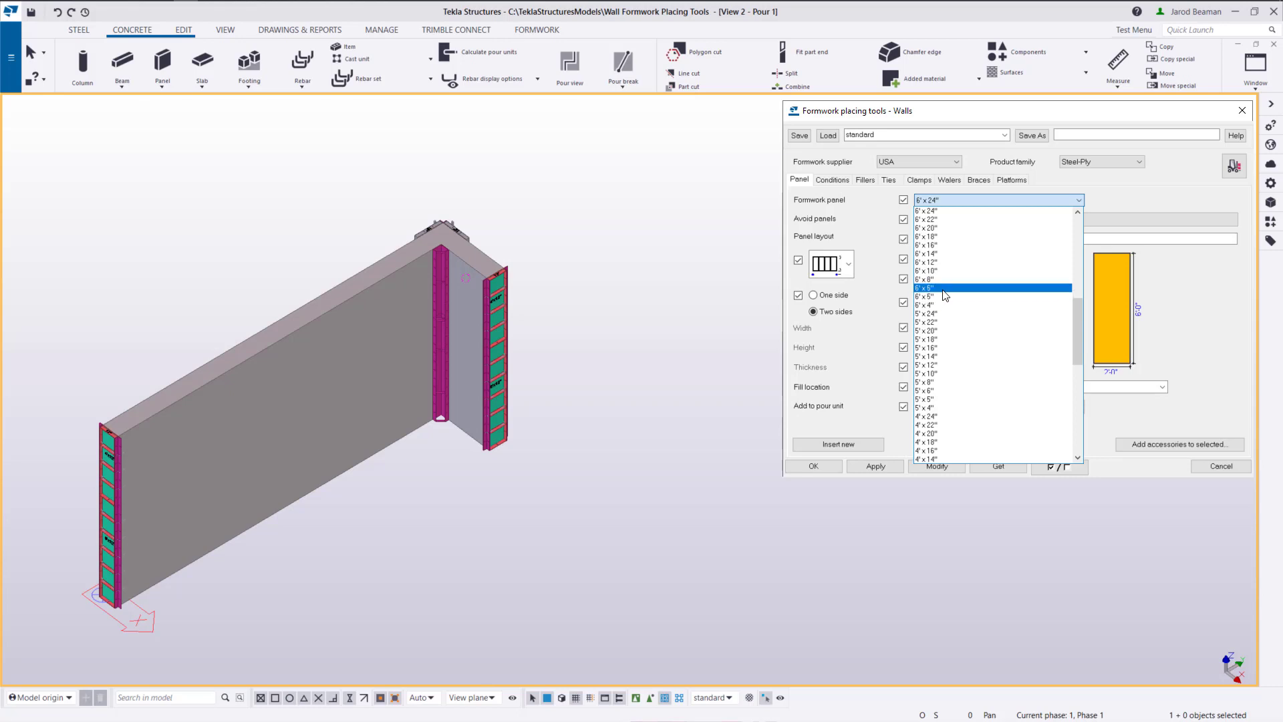
pyautogui.click(971, 196)
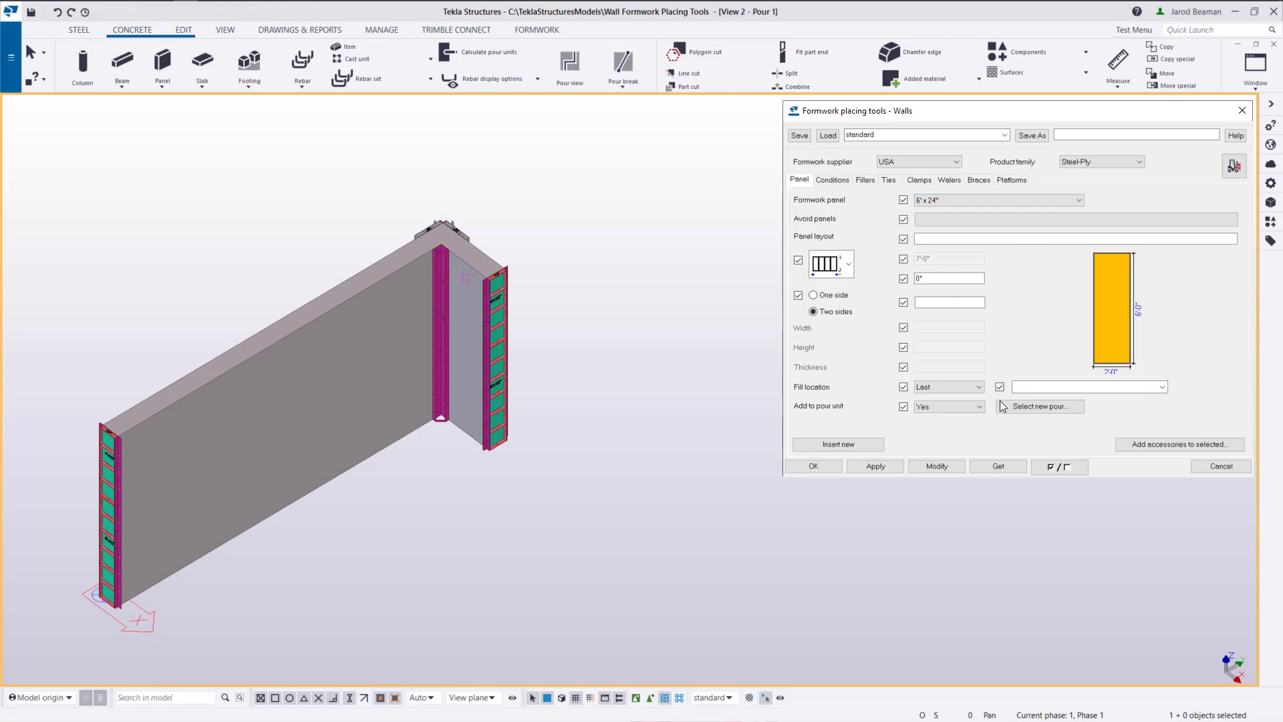
pyautogui.click(1032, 406)
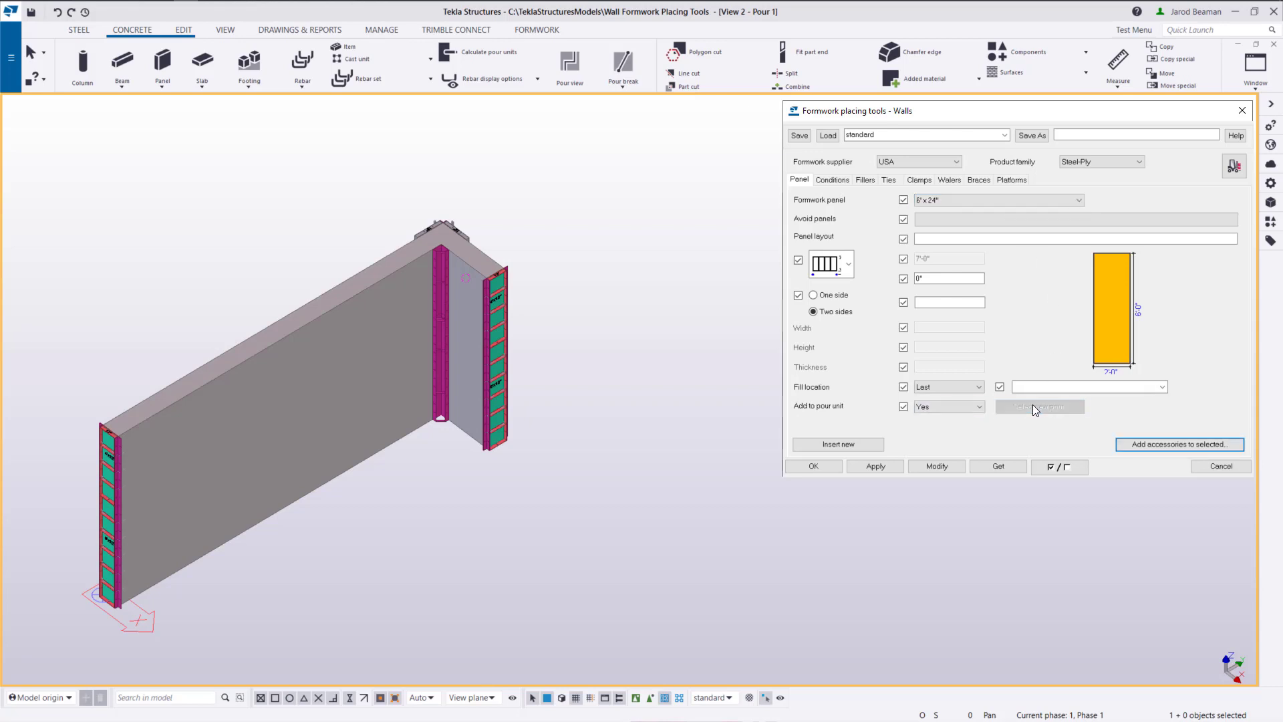
pyautogui.click(346, 296)
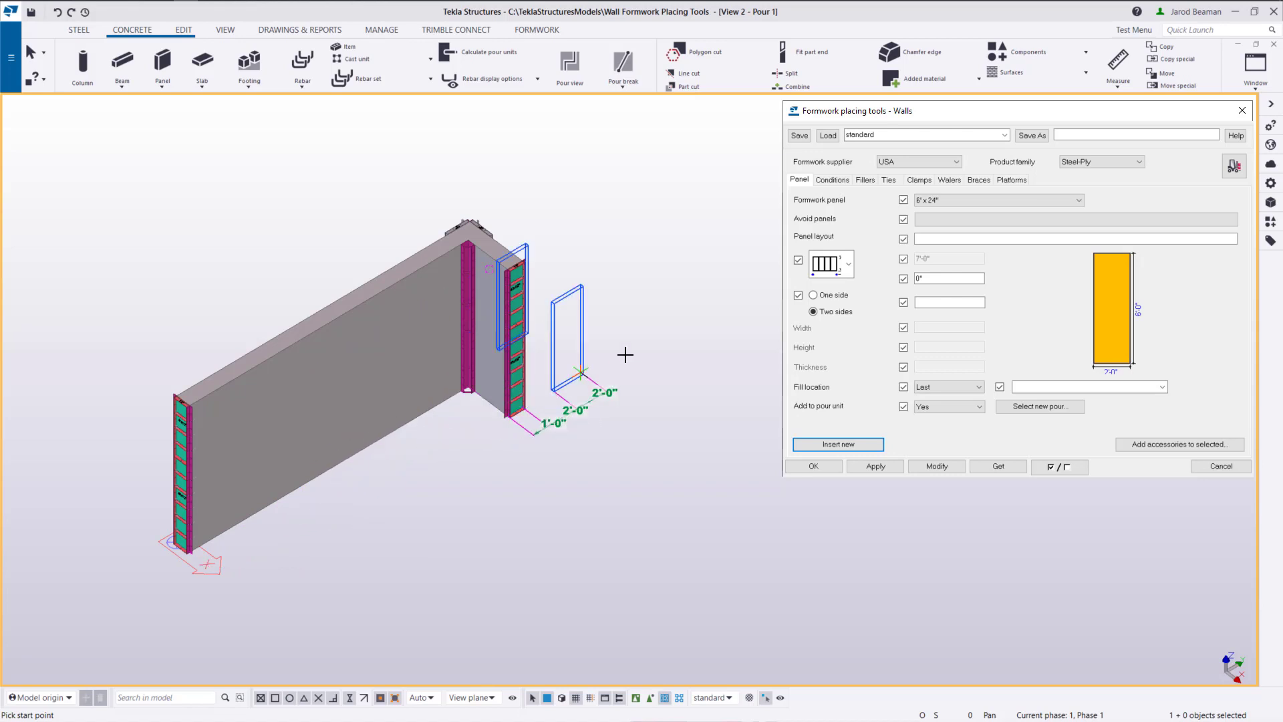
# Start a new two-sided panel run in plan view from the inner face at the long wall's free end
pyautogui.hotkey('ctrl', 'p')
pyautogui.scroll(3, 640, 601)
pyautogui.scroll(2, 622, 605)
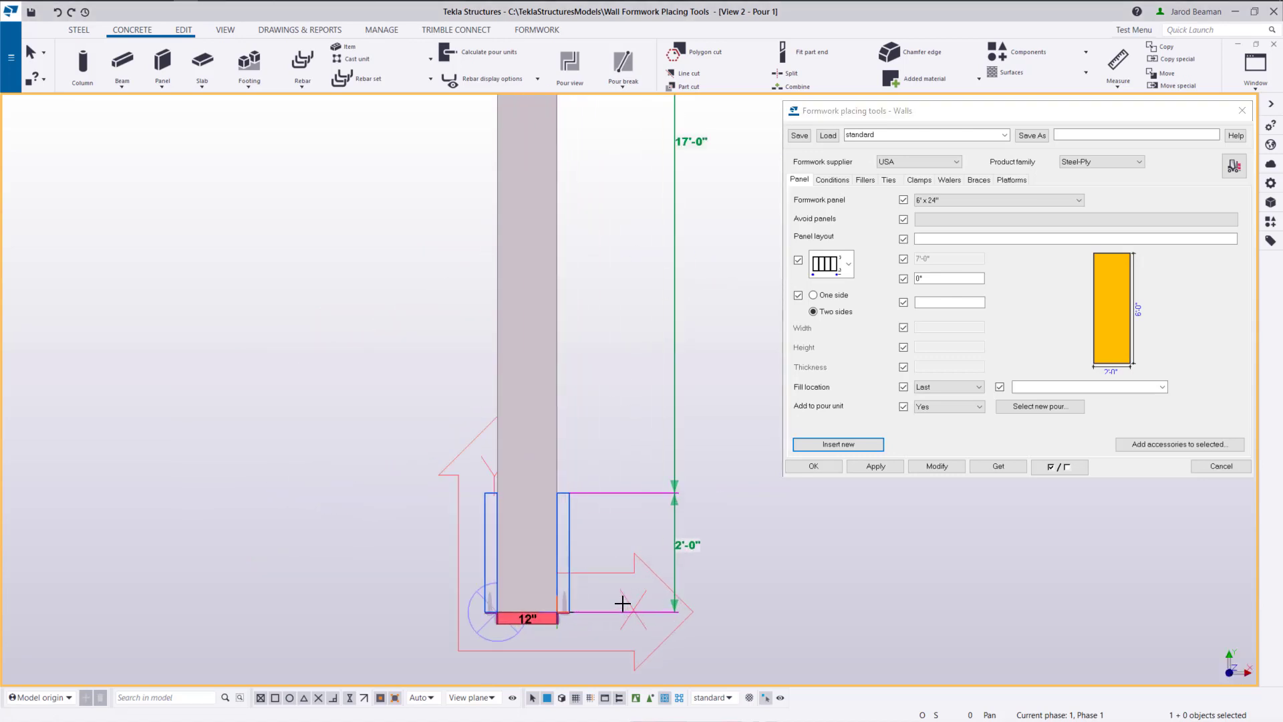
pyautogui.click(554, 608)
pyautogui.scroll(-4, 572, 525)
pyautogui.scroll(1, 599, 346)
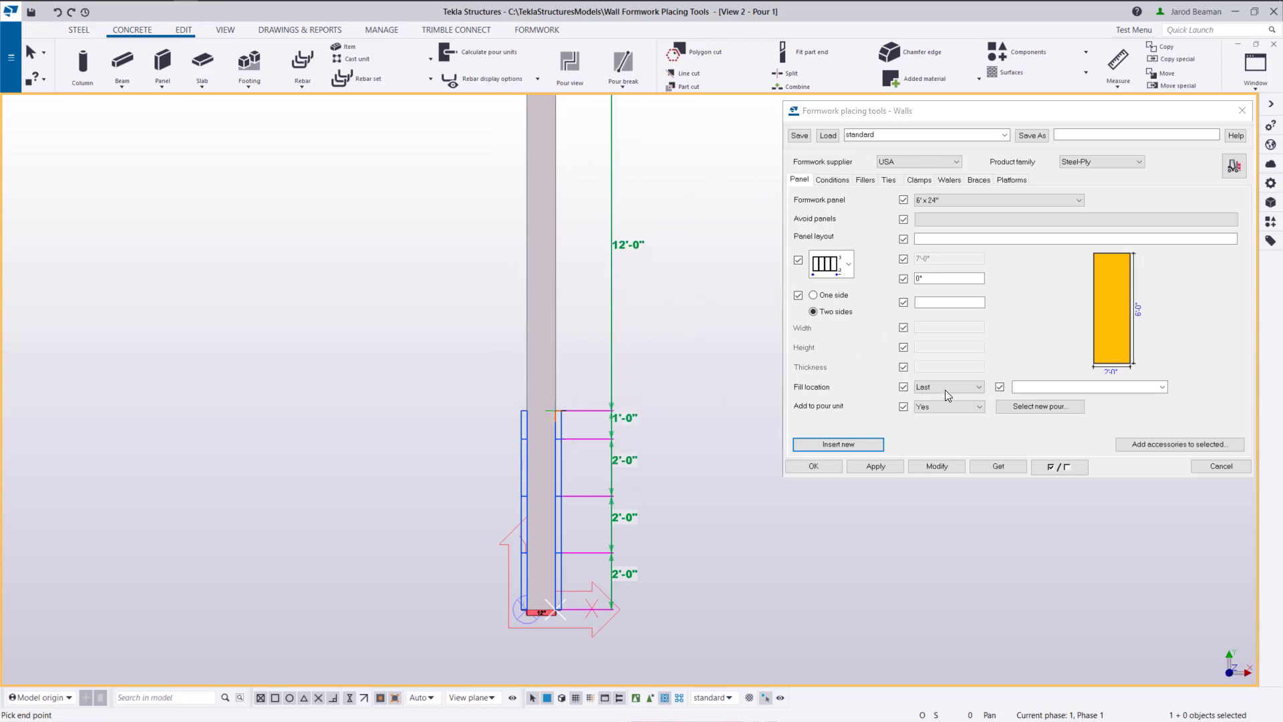
pyautogui.scroll(-1, 597, 395)
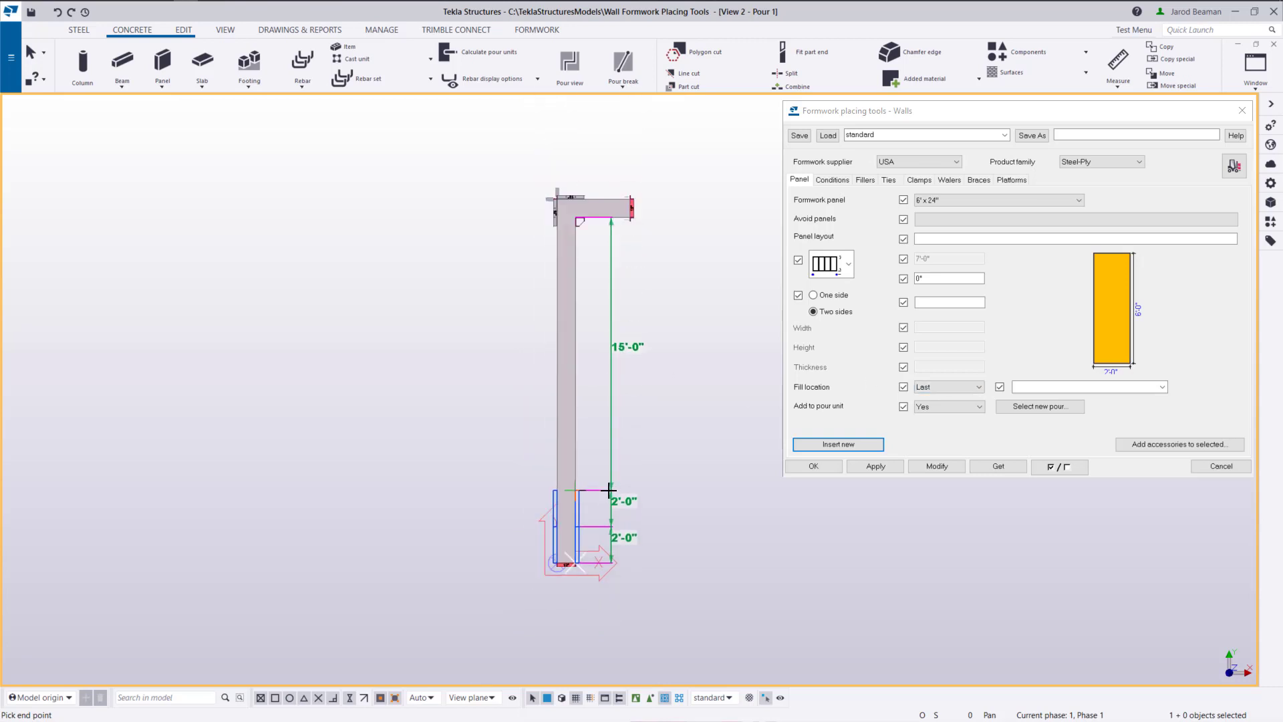
pyautogui.scroll(2, 588, 370)
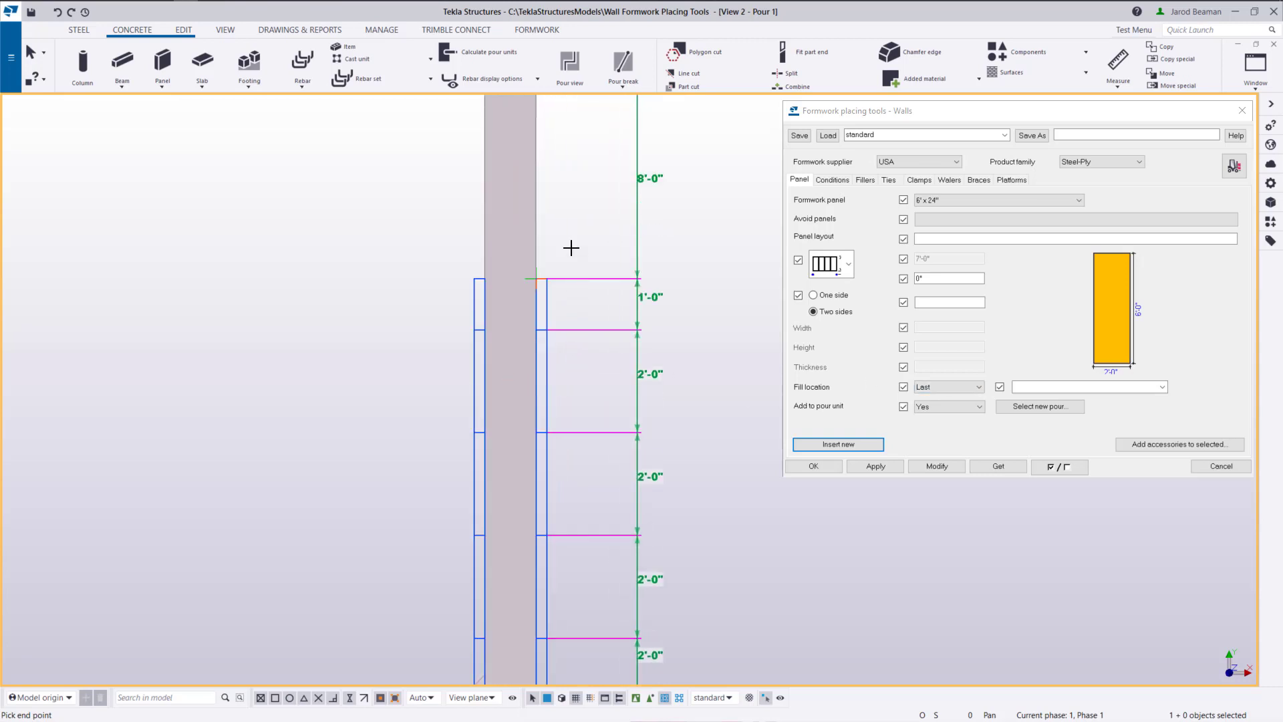
pyautogui.scroll(-2, 570, 281)
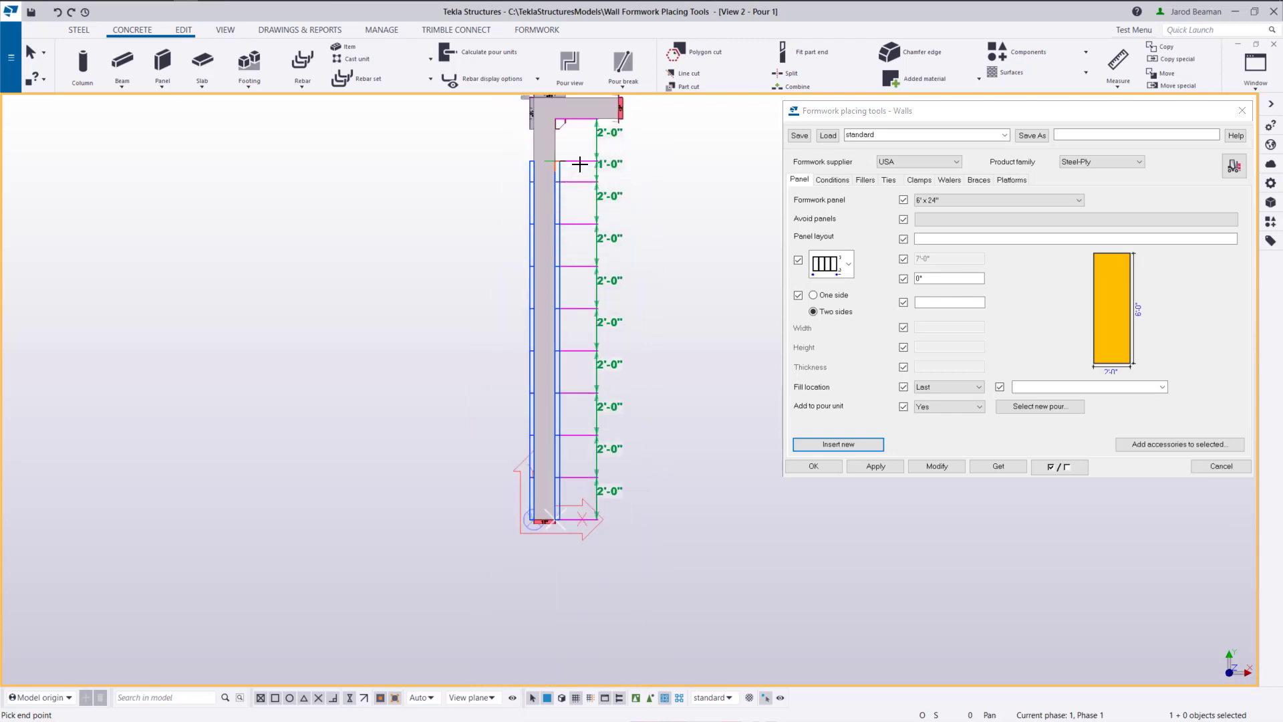
# Set the panel fill location to Middle and apply it to the run being placed
pyautogui.click(940, 387)
pyautogui.click(923, 431)
pyautogui.click(874, 463)
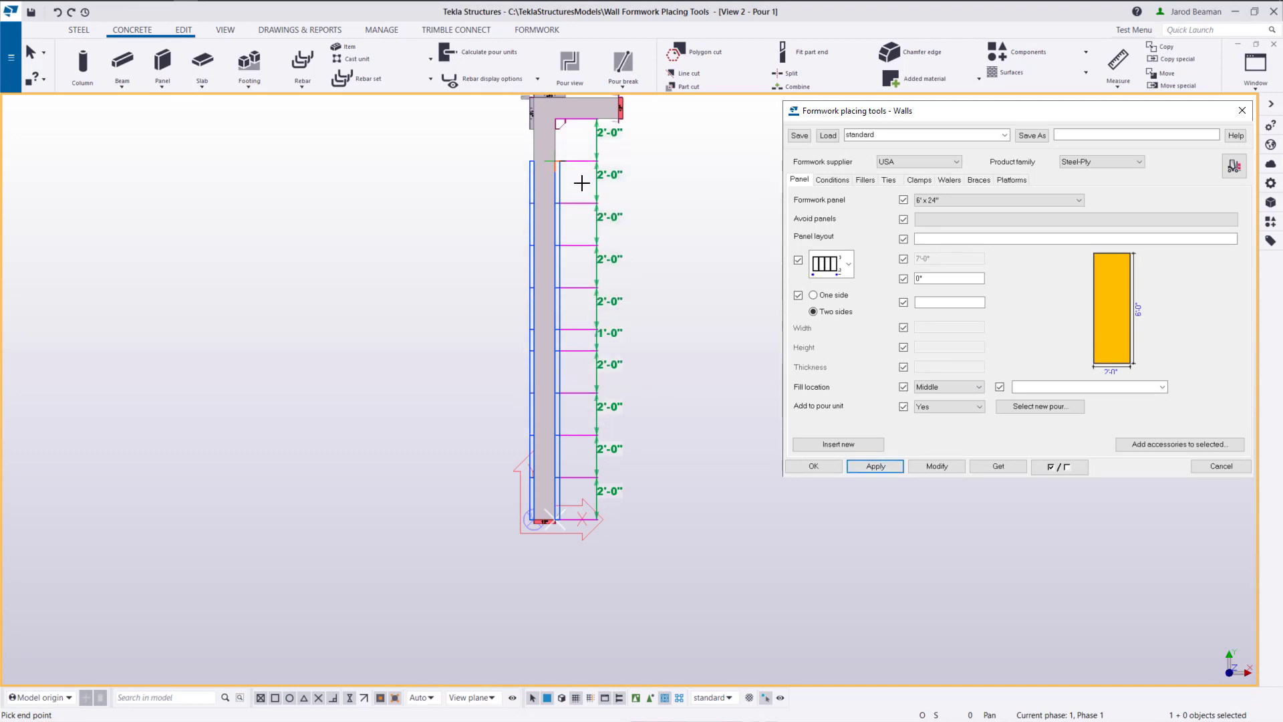
# End the panel run about 16'-0" along the long wall, finish the insertion and return to the 3D view
pyautogui.scroll(3, 576, 426)
pyautogui.scroll(-6, 572, 425)
pyautogui.scroll(4, 567, 290)
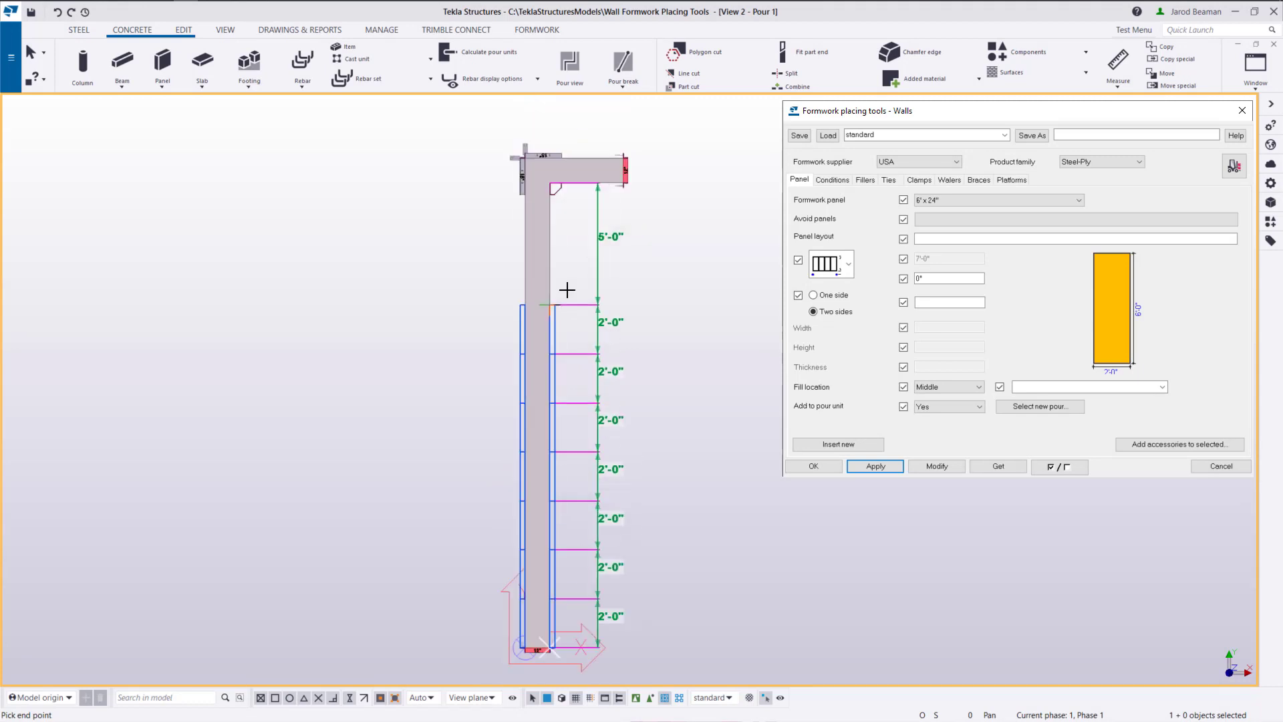
pyautogui.click(567, 257)
pyautogui.rightClick(614, 244)
pyautogui.click(646, 253)
pyautogui.hotkey('ctrl', 'p')
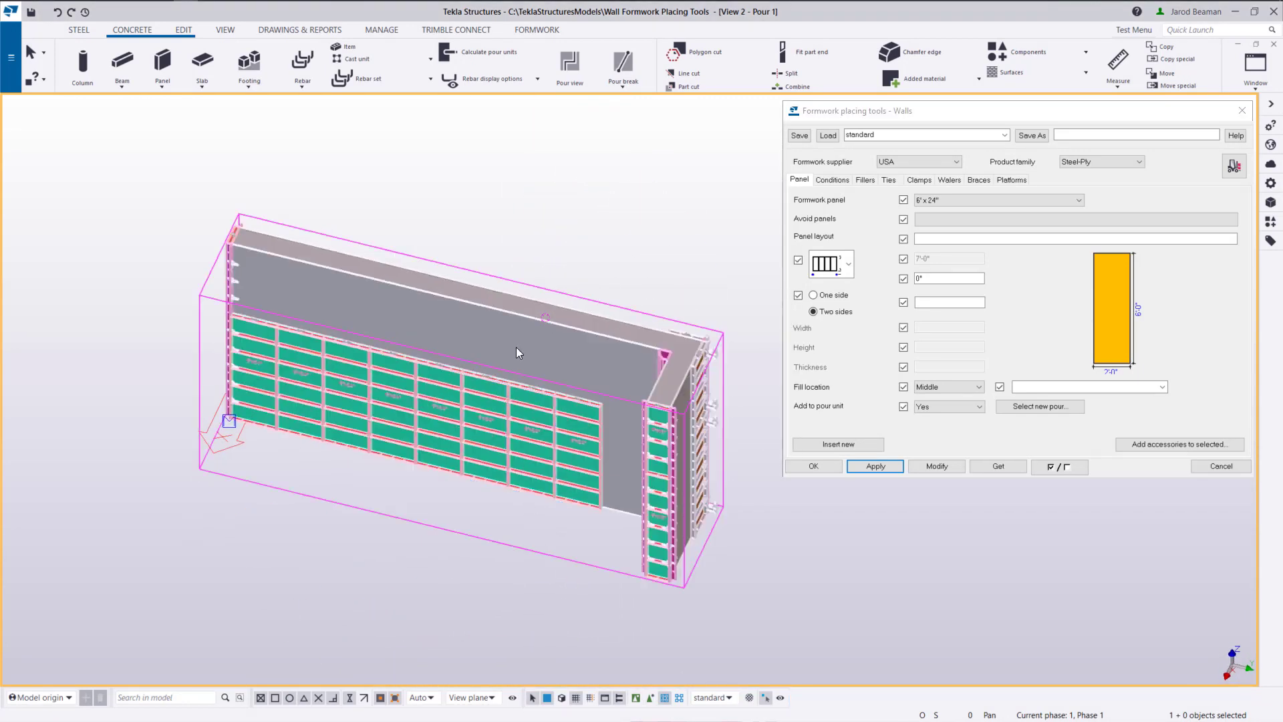
# Select the placed panel run and stretch its end to the inside wall corner with direct modification
pyautogui.click(519, 338)
pyautogui.scroll(5, 606, 522)
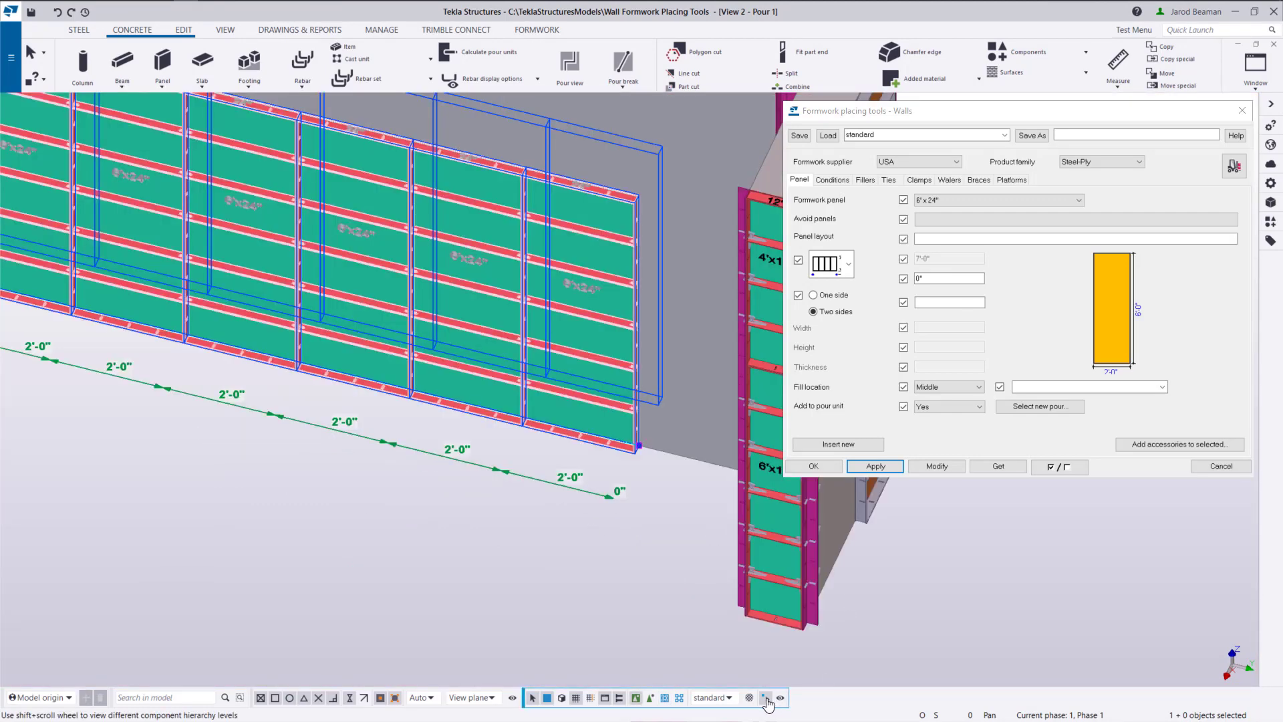
pyautogui.keyDown('ctrl'); pyautogui.moveTo(559, 417); pyautogui.dragTo(679, 414, button='middle'); pyautogui.keyUp('ctrl')
pyautogui.scroll(-4, 588, 484)
pyautogui.scroll(3, 583, 455)
pyautogui.moveTo(454, 431); pyautogui.dragTo(554, 381)
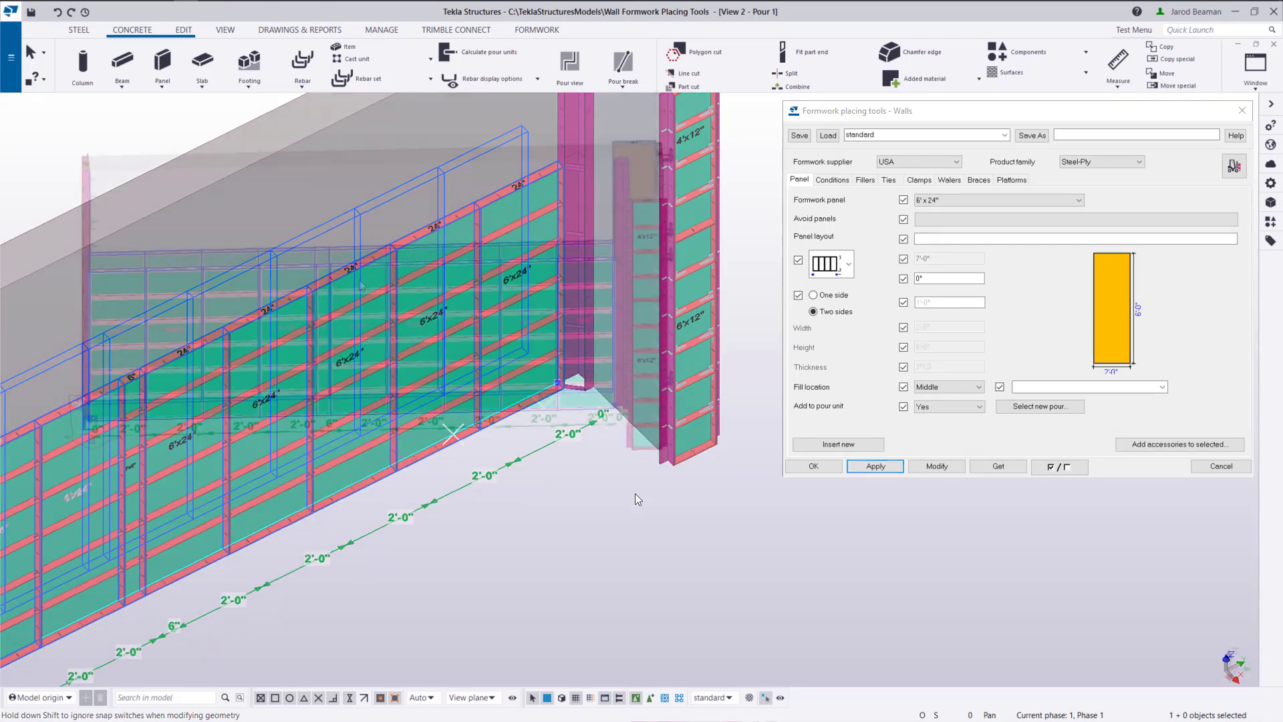
# Set the width of the 2'-0" panel next to the 6" fill panel to 18 inches
pyautogui.scroll(3, 243, 381)
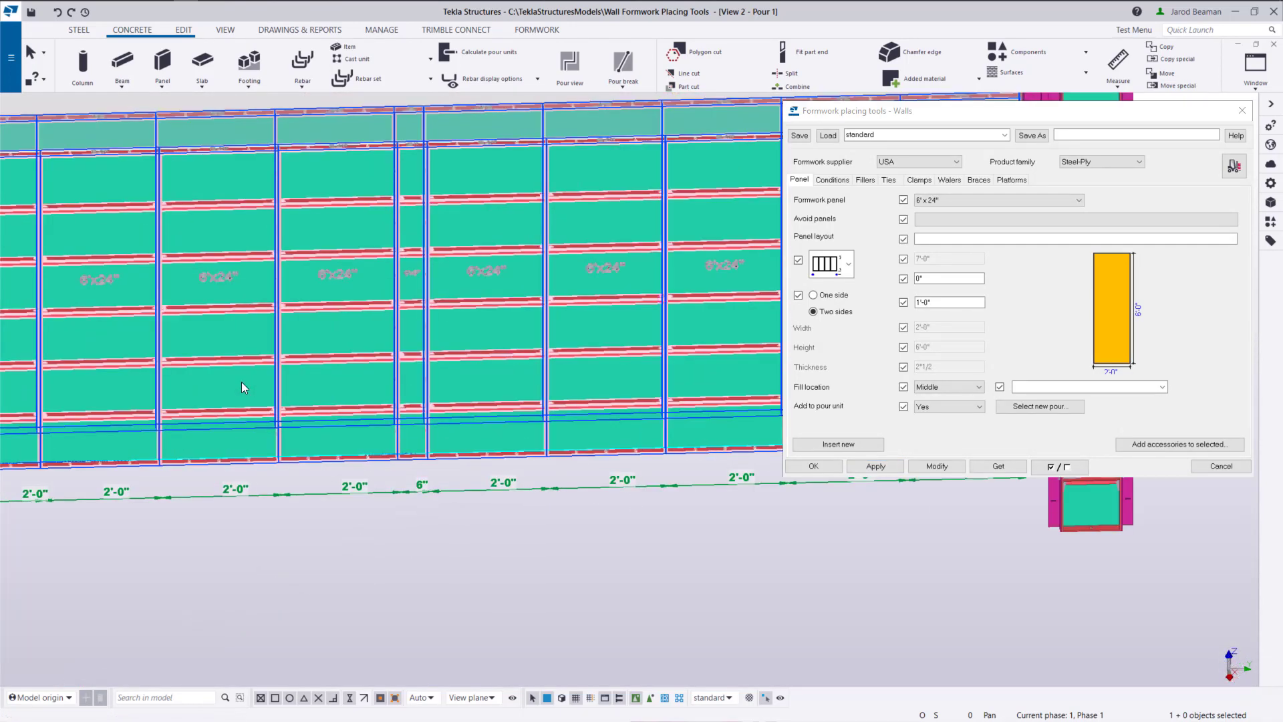
pyautogui.click(347, 487)
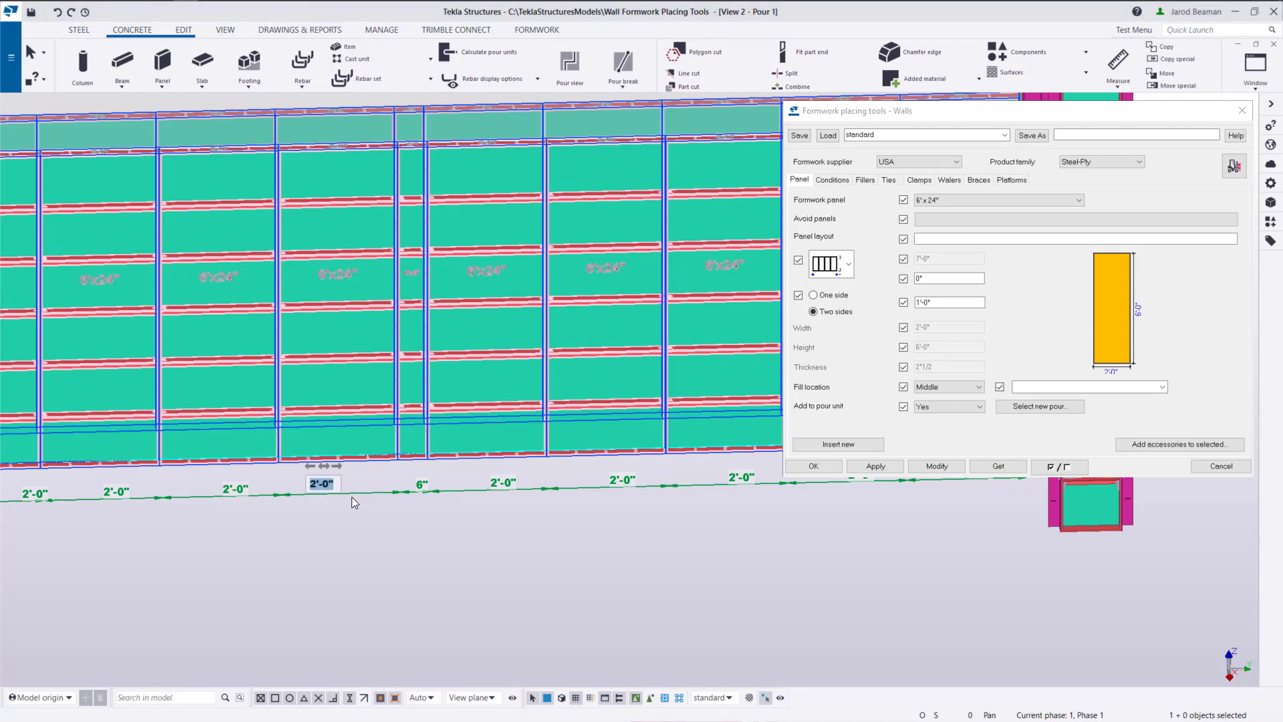
pyautogui.write('18')
pyautogui.press('Return')
pyautogui.scroll(-5, 359, 563)
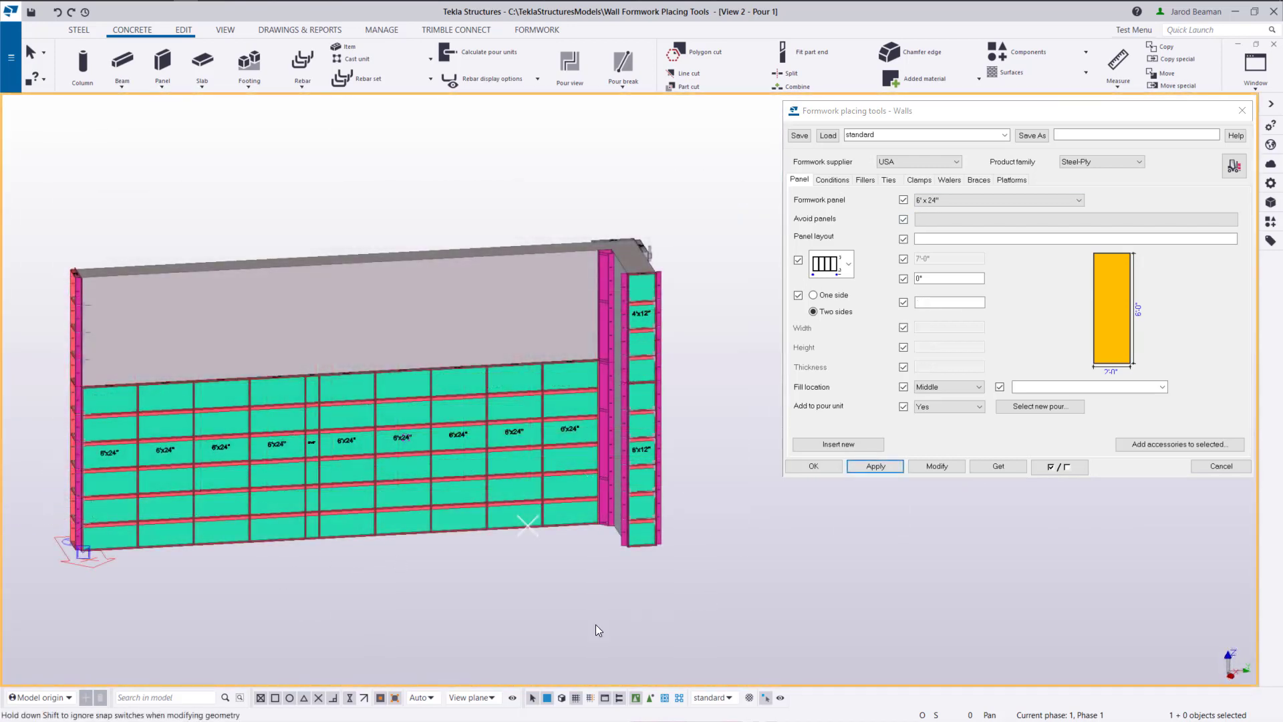
pyautogui.scroll(6, 363, 560)
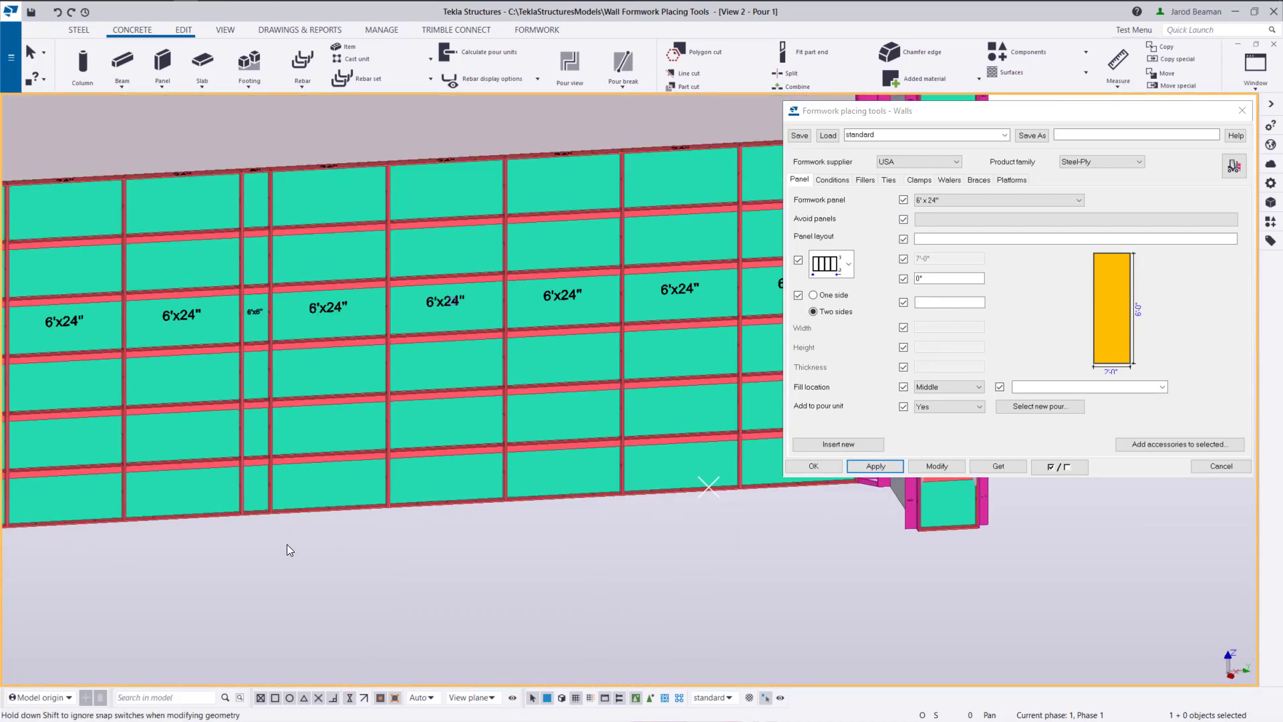
pyautogui.scroll(-2, 322, 570)
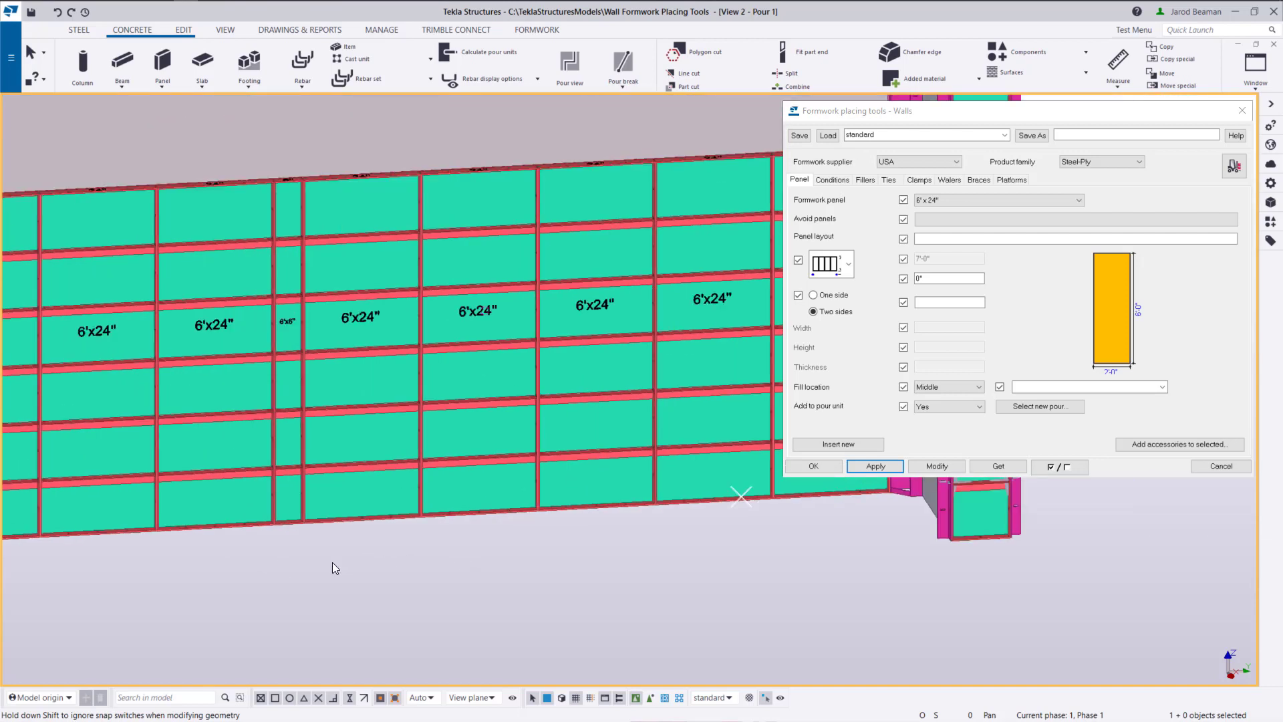
pyautogui.scroll(5, 298, 302)
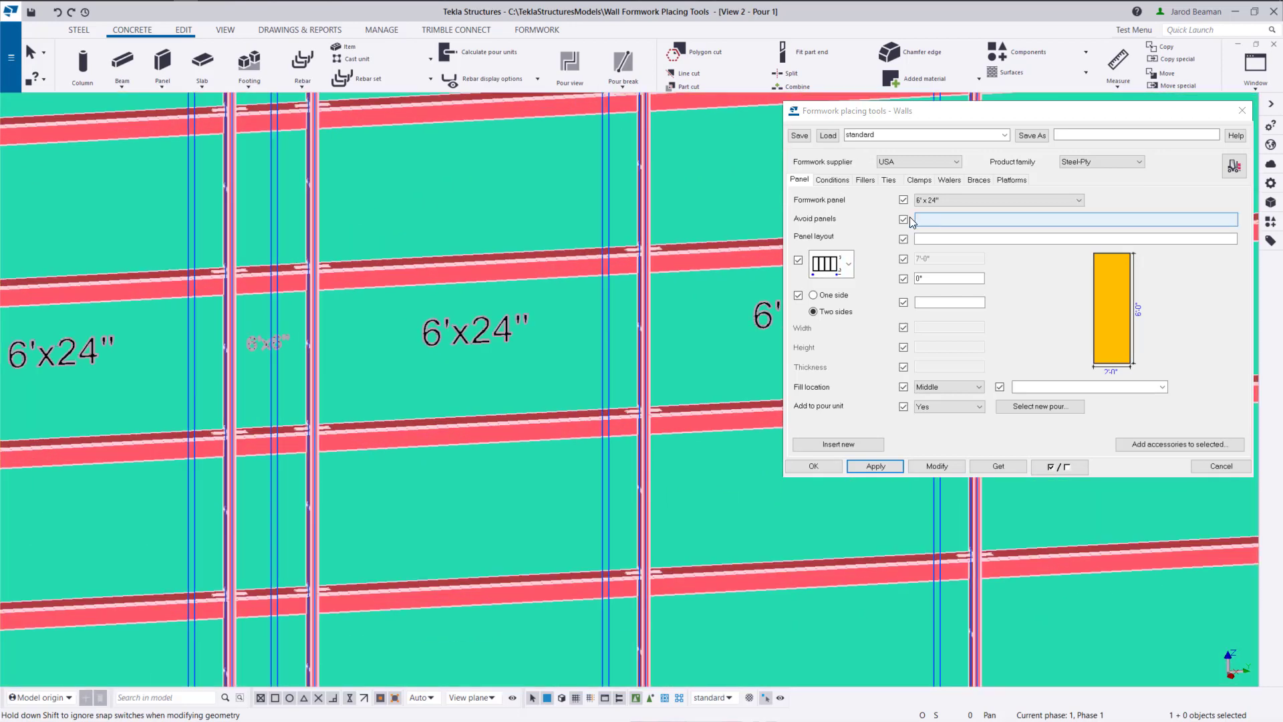
pyautogui.scroll(-5, 250, 322)
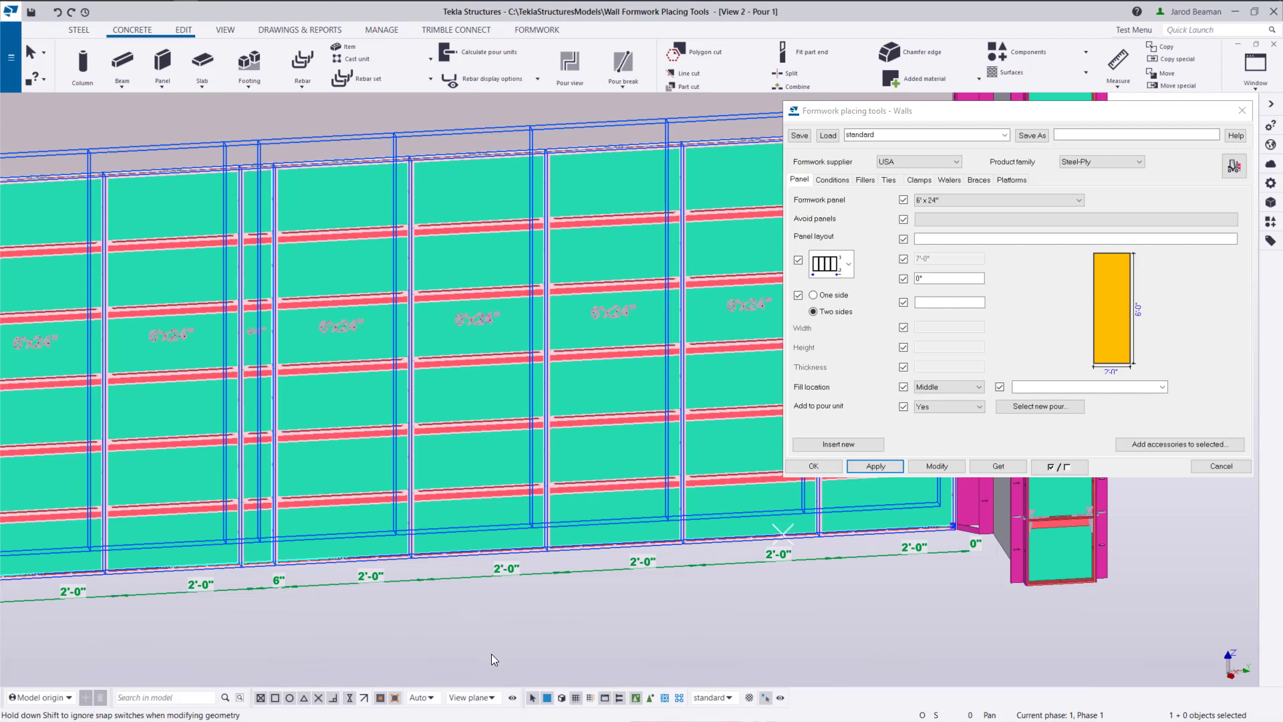
# Exclude the 6' x 6" panel through the avoid panels list and apply the change to the selected run
pyautogui.scroll(3, 311, 287)
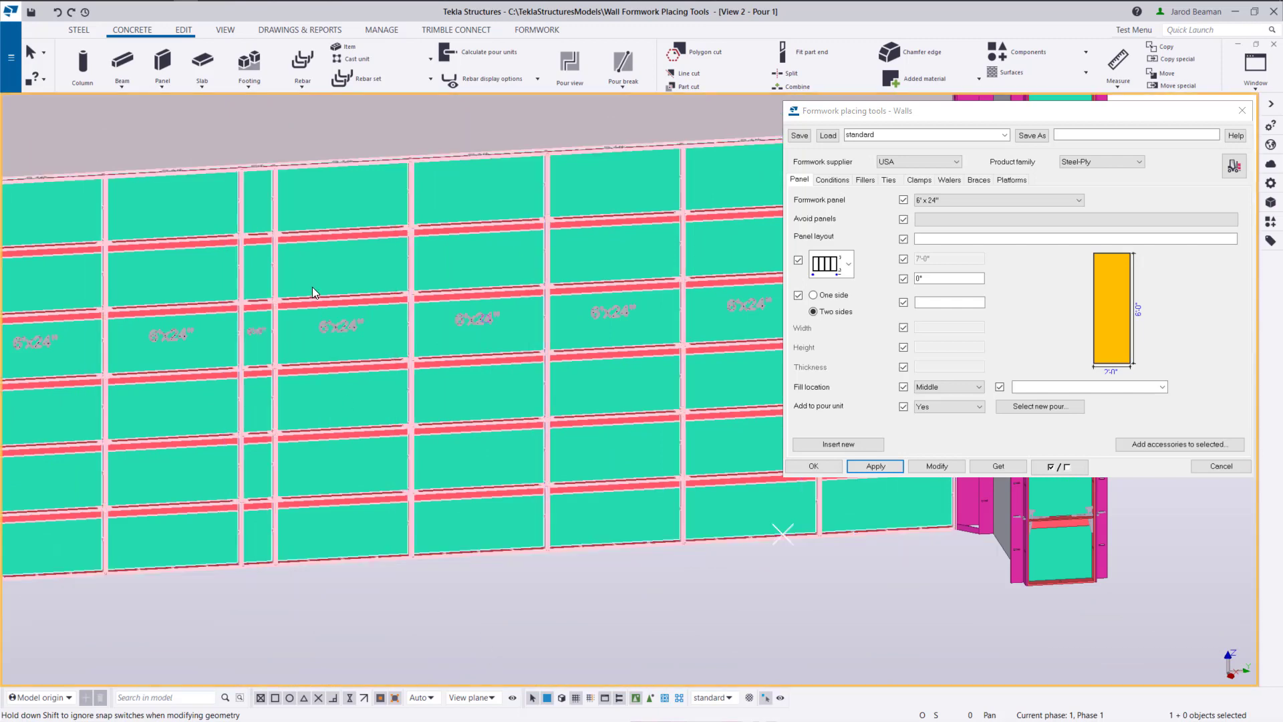
pyautogui.click(963, 215)
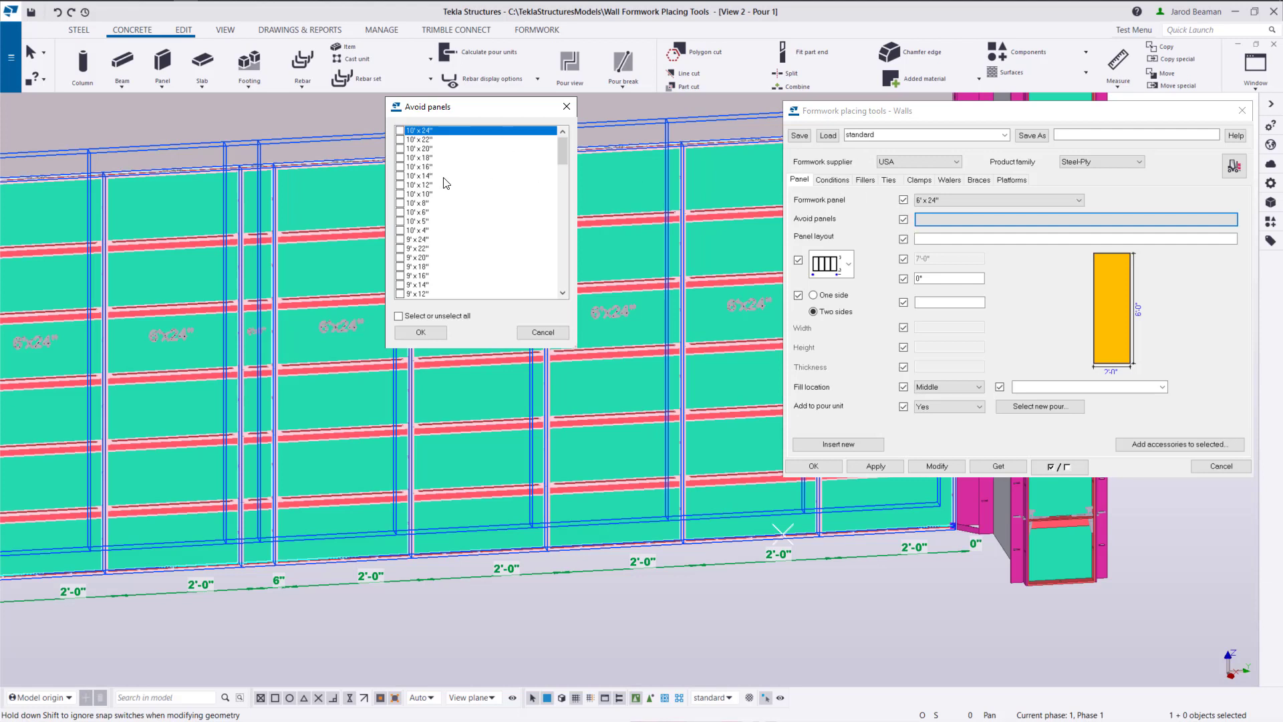
pyautogui.scroll(-10, 446, 184)
pyautogui.scroll(-1, 447, 184)
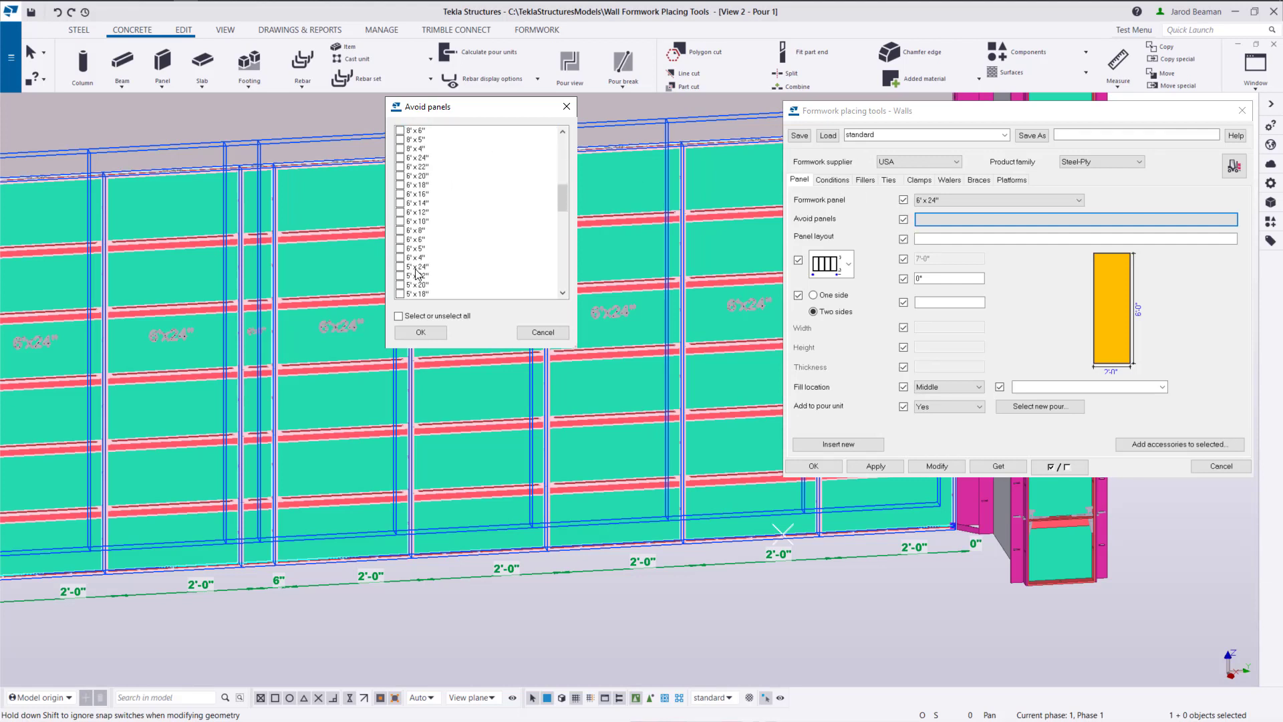
pyautogui.click(401, 240)
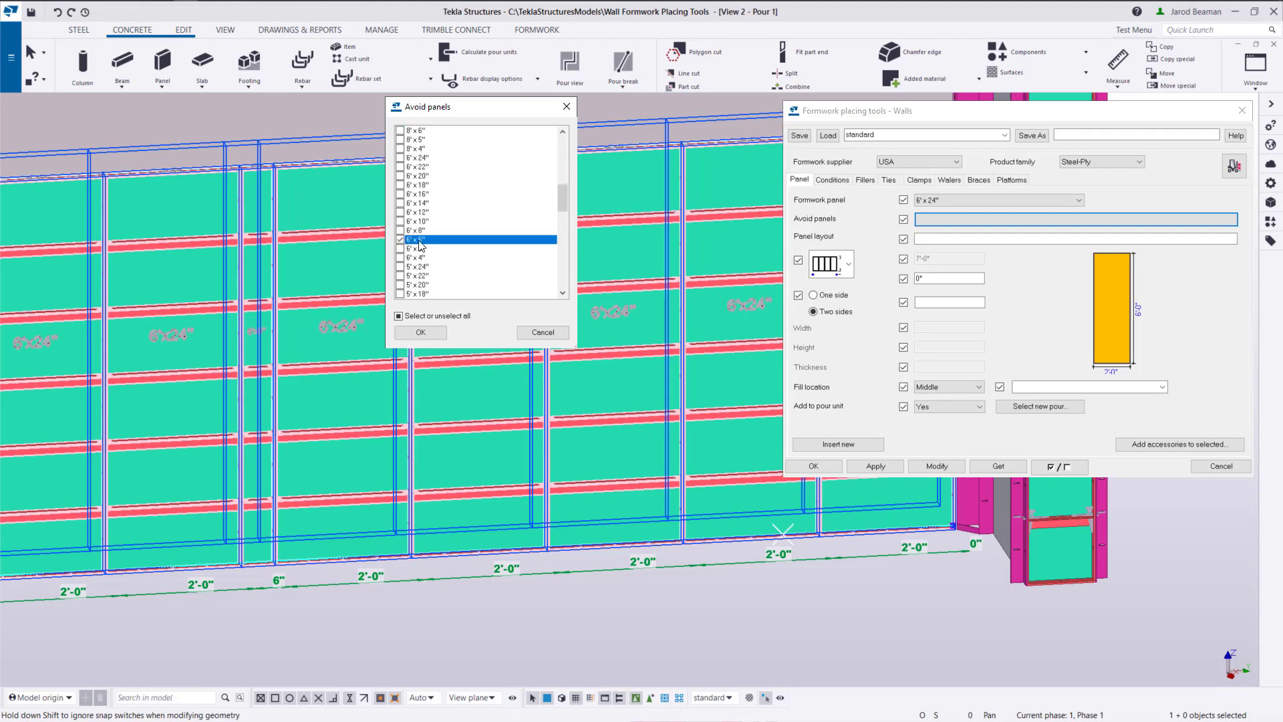
pyautogui.click(420, 333)
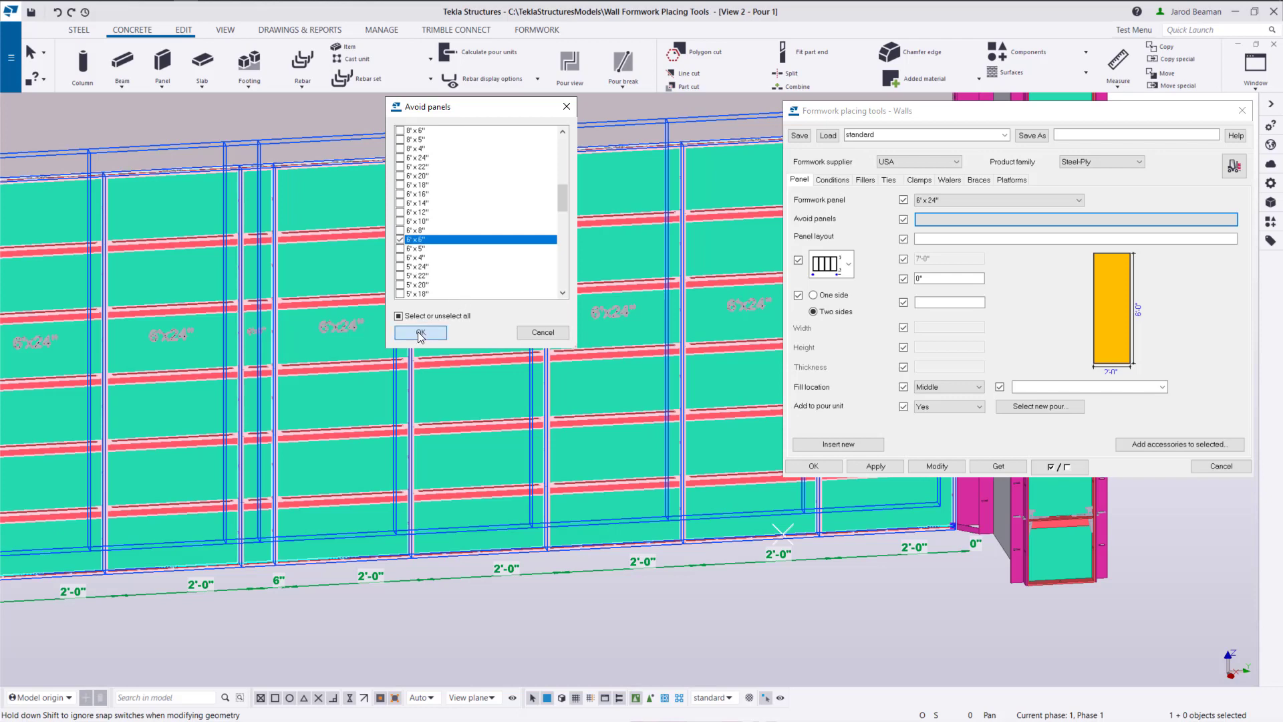
pyautogui.click(934, 466)
# Examine the narrow fill panel and the filler beside it along the panel run, including at its upper edge
pyautogui.scroll(2, 633, 612)
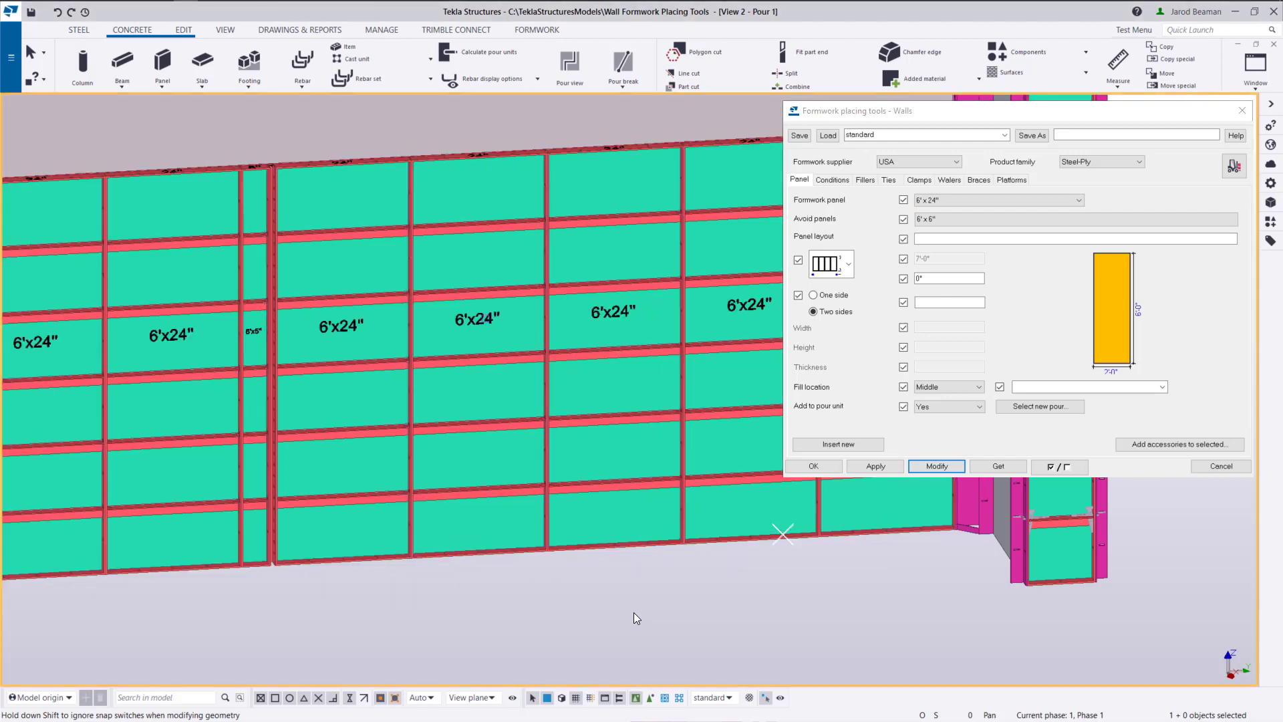
pyautogui.scroll(6, 254, 341)
pyautogui.scroll(2, 250, 289)
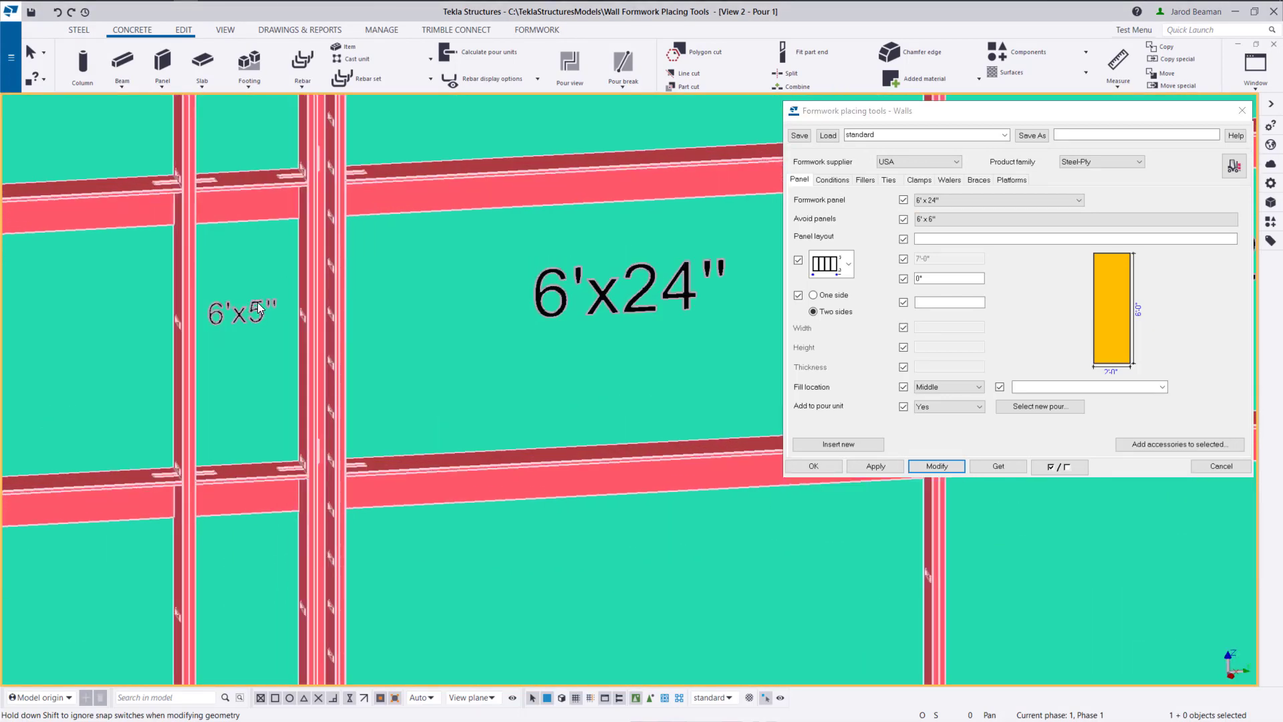
pyautogui.scroll(-10, 274, 298)
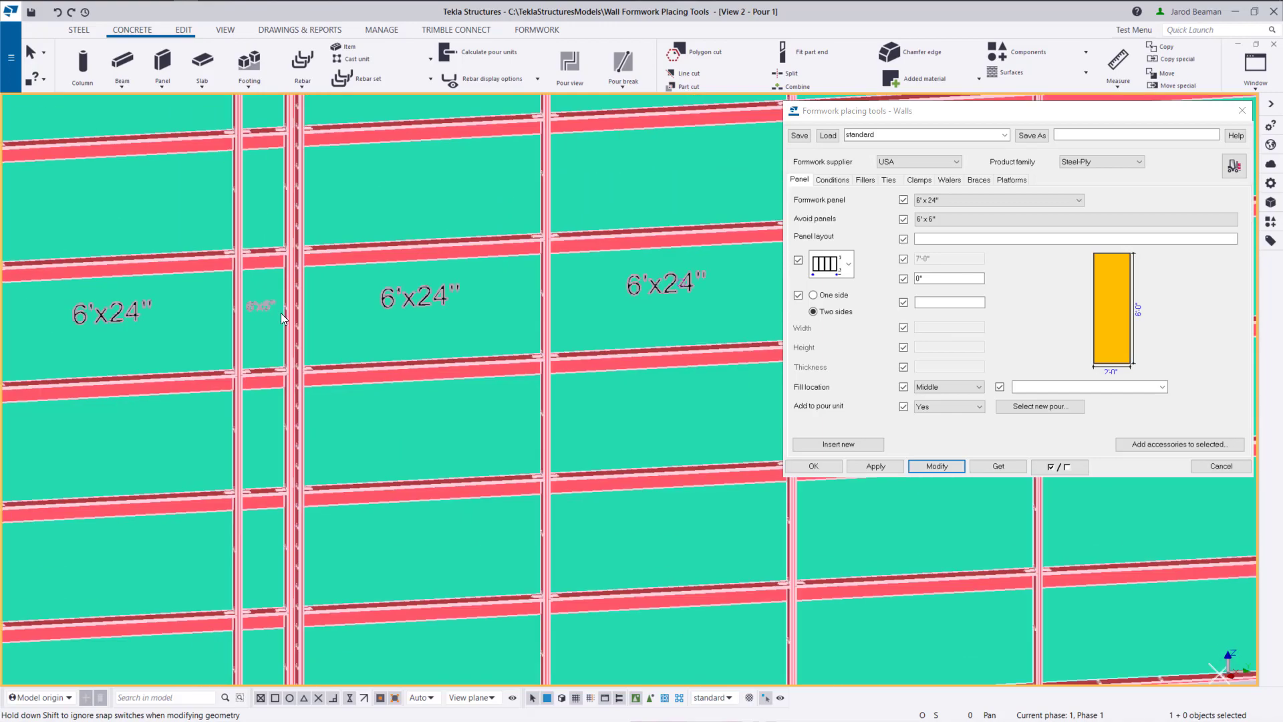
pyautogui.scroll(4, 294, 119)
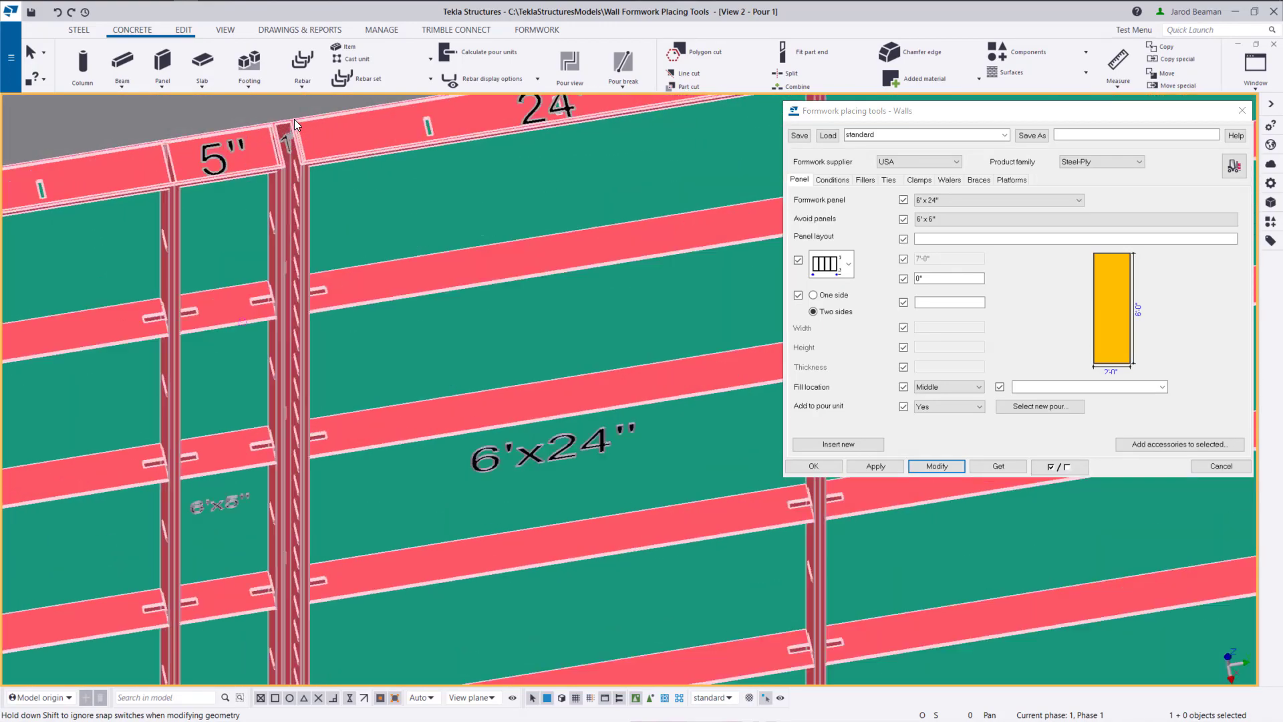
pyautogui.scroll(-10, 355, 233)
pyautogui.keyDown('ctrl'); pyautogui.moveTo(355, 232); pyautogui.dragTo(418, 184, button='middle'); pyautogui.keyUp('ctrl')
# Clear the avoid panels list, apply the change to the selected run and deselect it
pyautogui.doubleClick(934, 219)
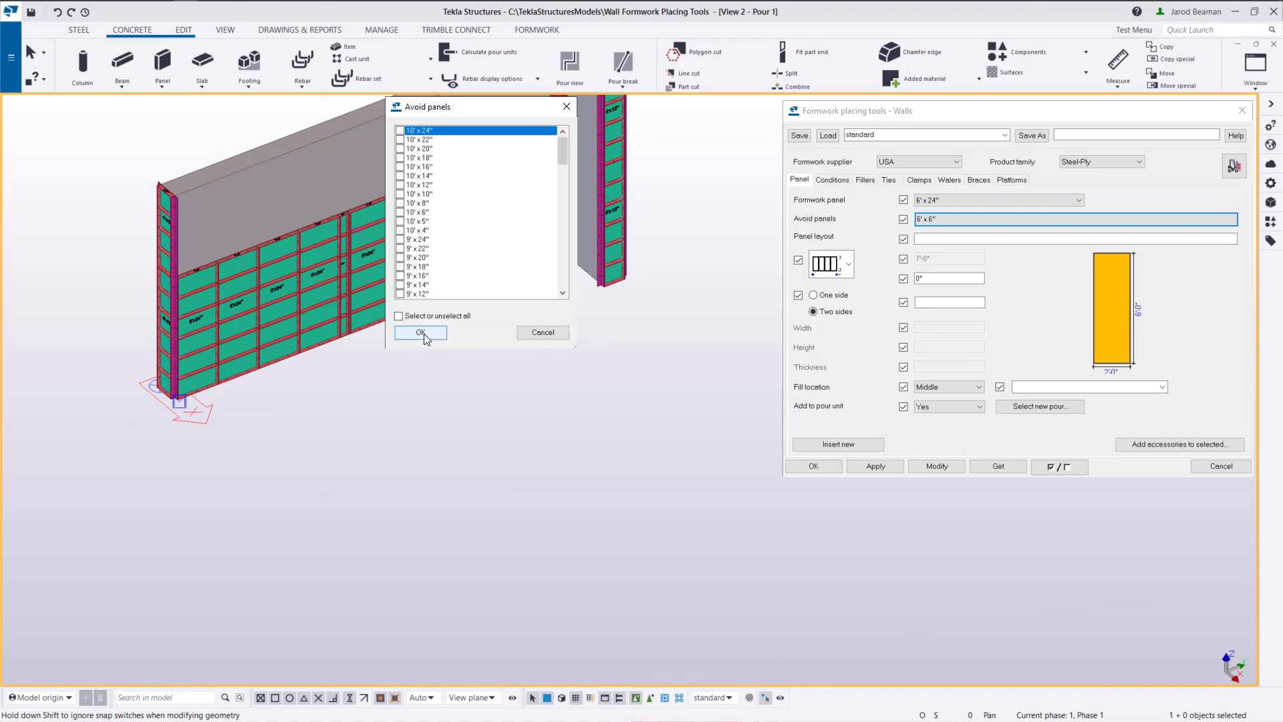
pyautogui.click(421, 333)
pyautogui.click(937, 465)
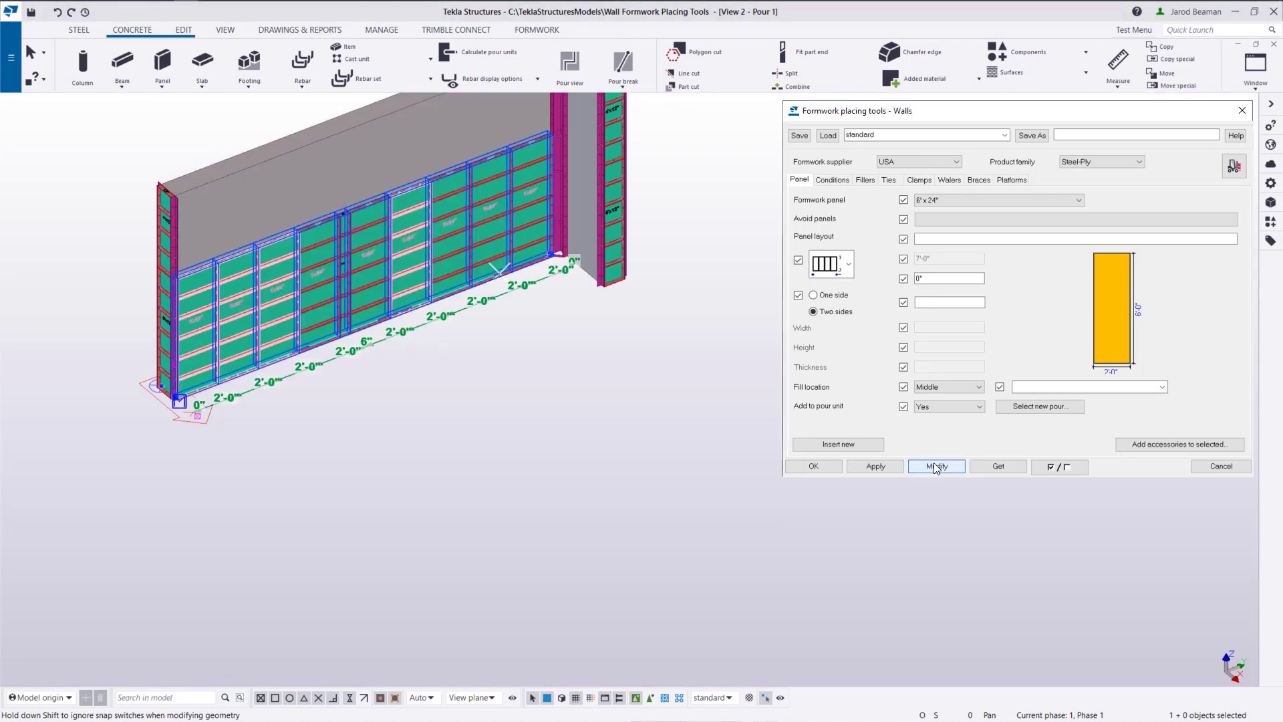
pyautogui.click(487, 438)
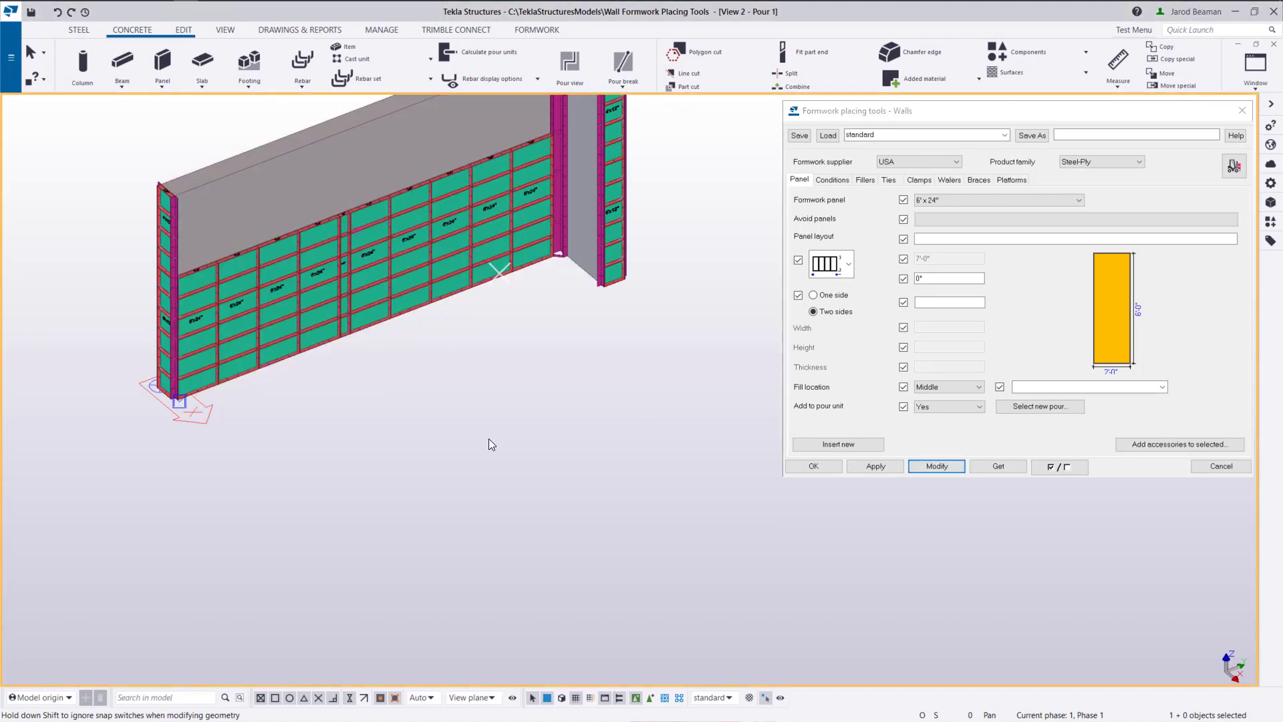
# Undo the last change made to the panel run along the long wall
pyautogui.scroll(4, 186, 256)
pyautogui.keyDown('ctrl'); pyautogui.moveTo(208, 285); pyautogui.dragTo(167, 278, button='middle'); pyautogui.keyUp('ctrl')
pyautogui.scroll(-5, 255, 384)
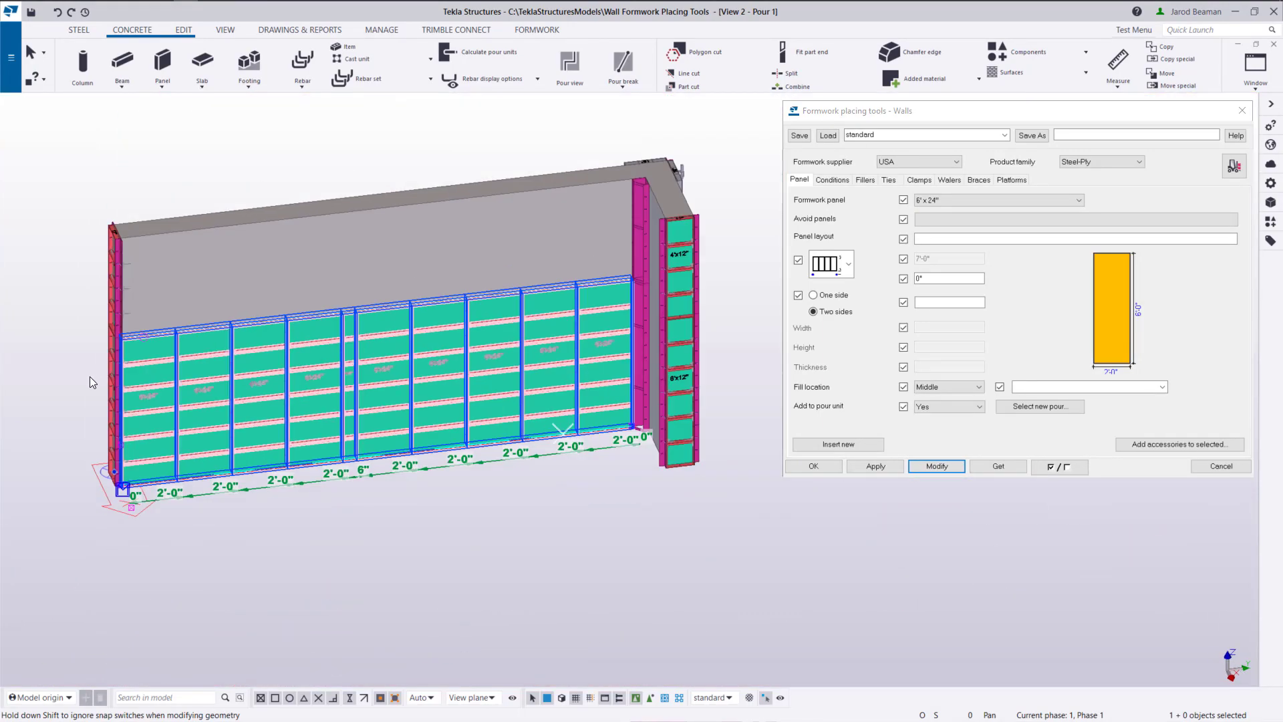
pyautogui.keyDown('ctrl'); pyautogui.moveTo(114, 380); pyautogui.dragTo(463, 387, button='middle'); pyautogui.keyUp('ctrl')
pyautogui.click(952, 304)
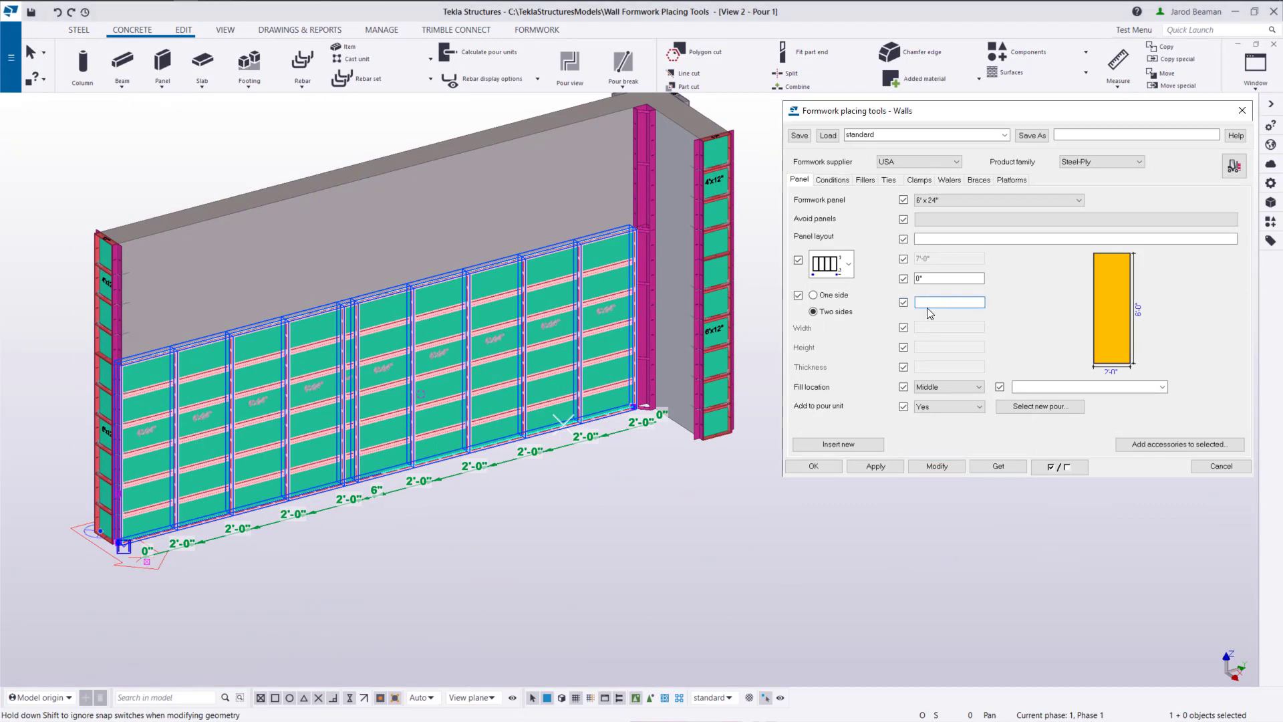
pyautogui.keyDown('ctrl'); pyautogui.moveTo(282, 419); pyautogui.dragTo(326, 448, button='middle'); pyautogui.keyUp('ctrl')
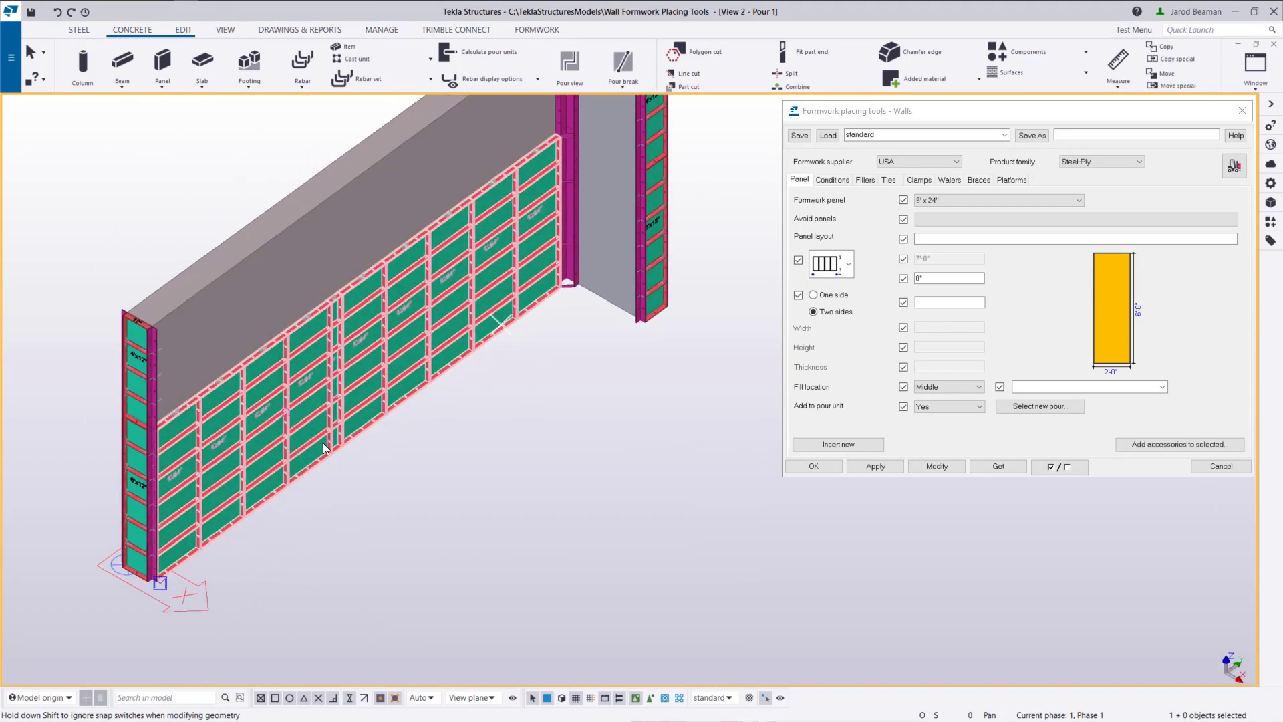
pyautogui.click(59, 13)
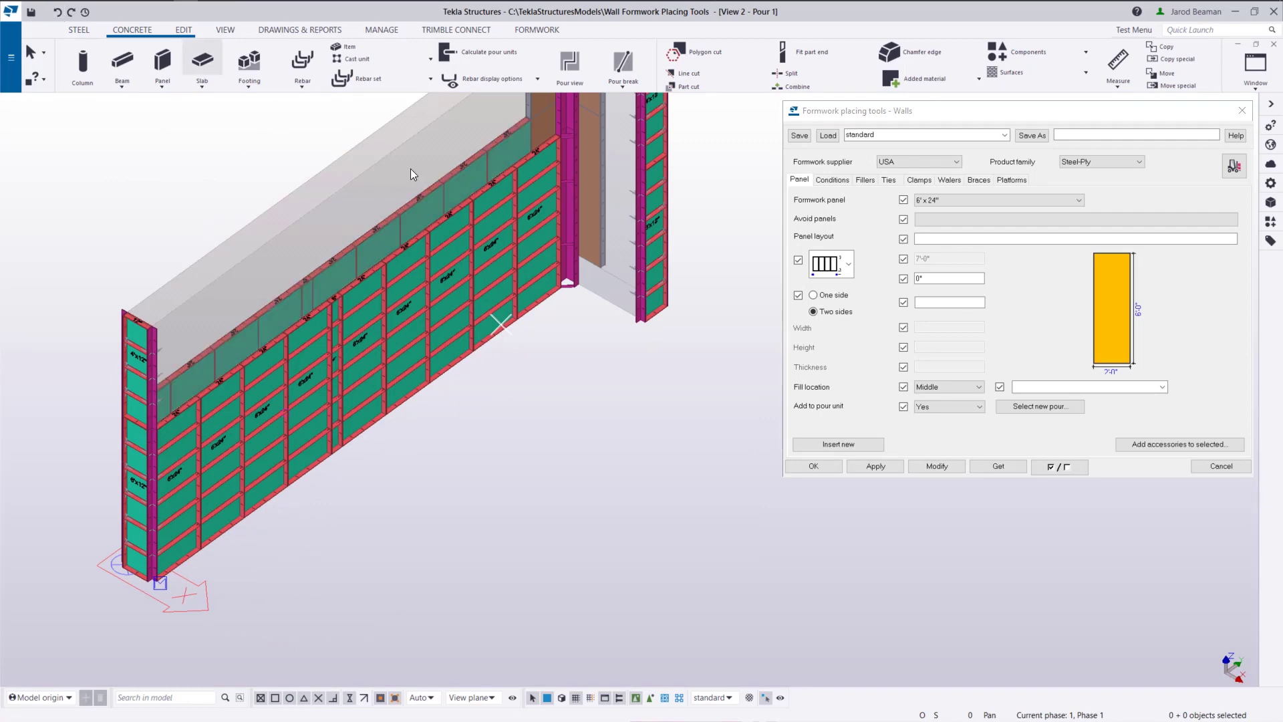
# Select the two-sided panel run on the long wall and load its properties into the placing settings
pyautogui.click(307, 336)
pyautogui.keyDown('ctrl'); pyautogui.moveTo(363, 310); pyautogui.dragTo(329, 303, button='middle'); pyautogui.keyUp('ctrl')
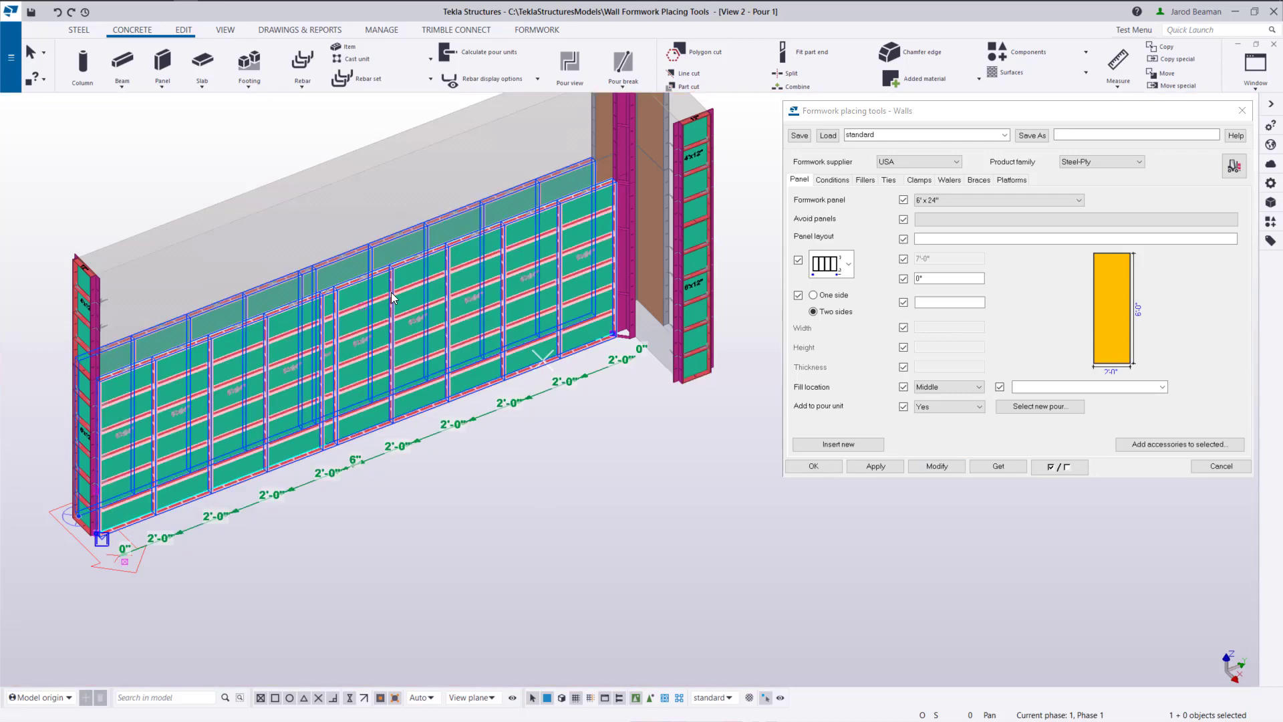
pyautogui.click(992, 468)
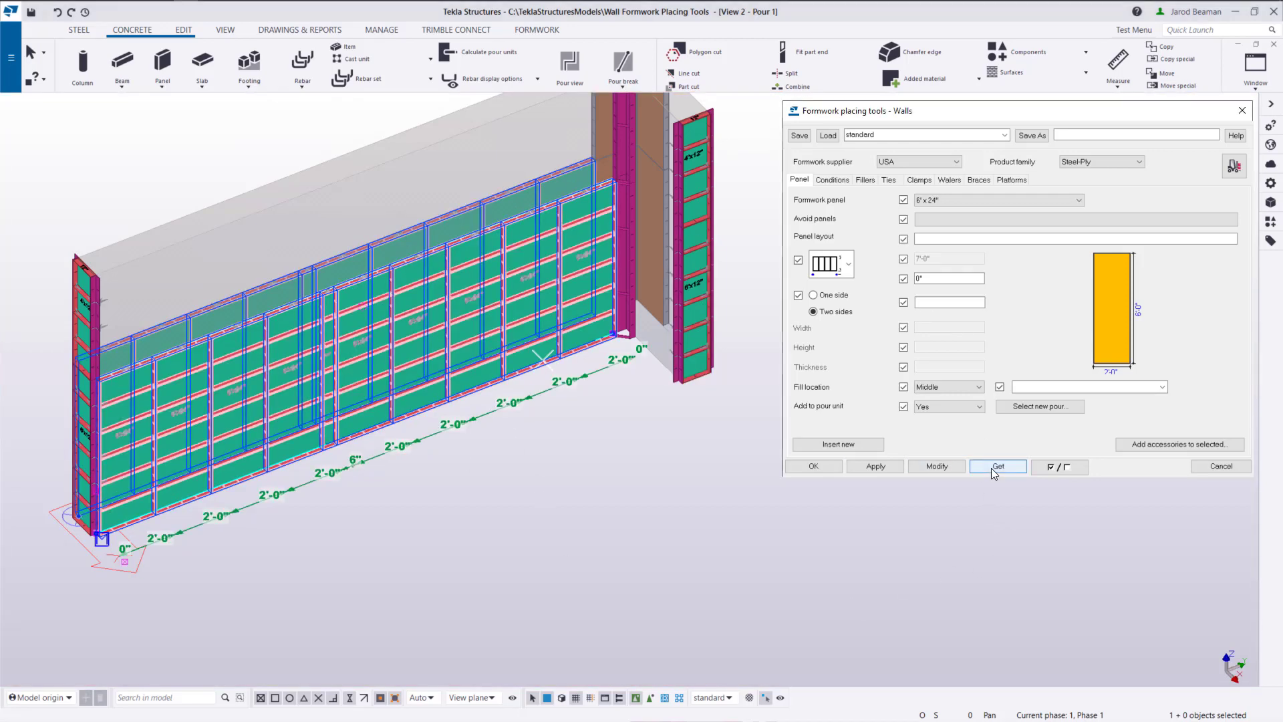
pyautogui.doubleClick(925, 302)
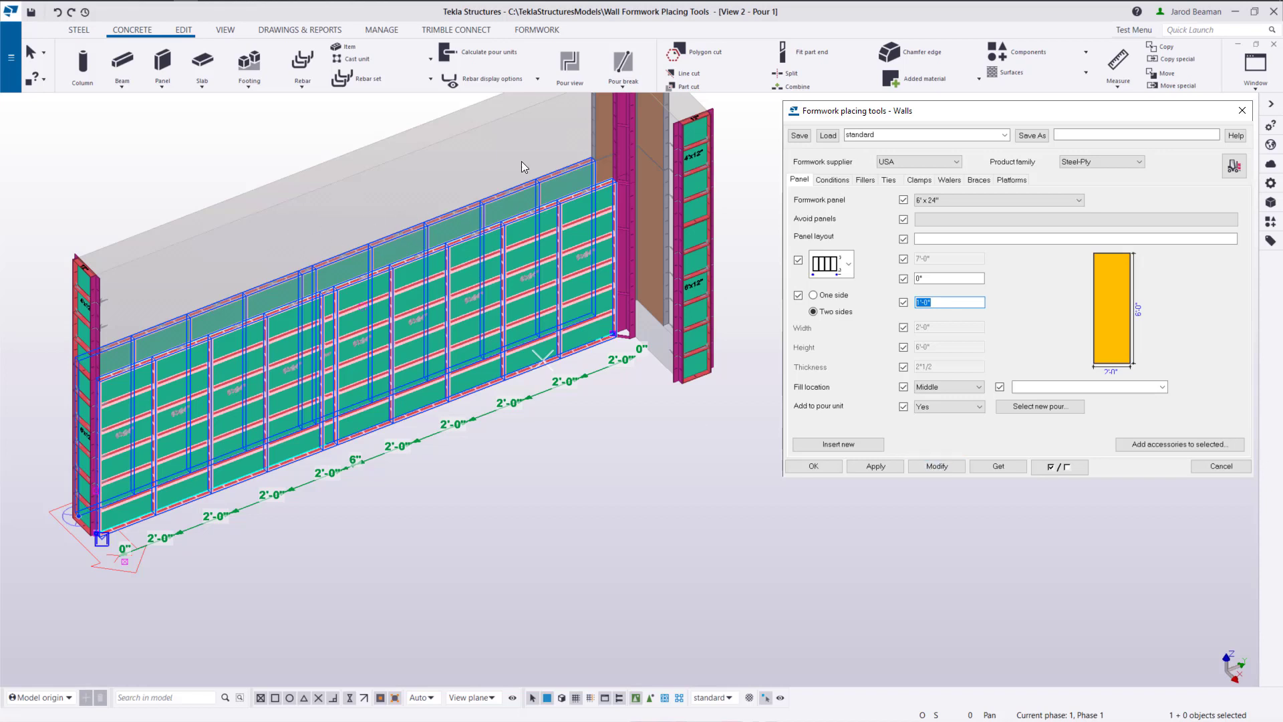
pyautogui.scroll(2, 328, 249)
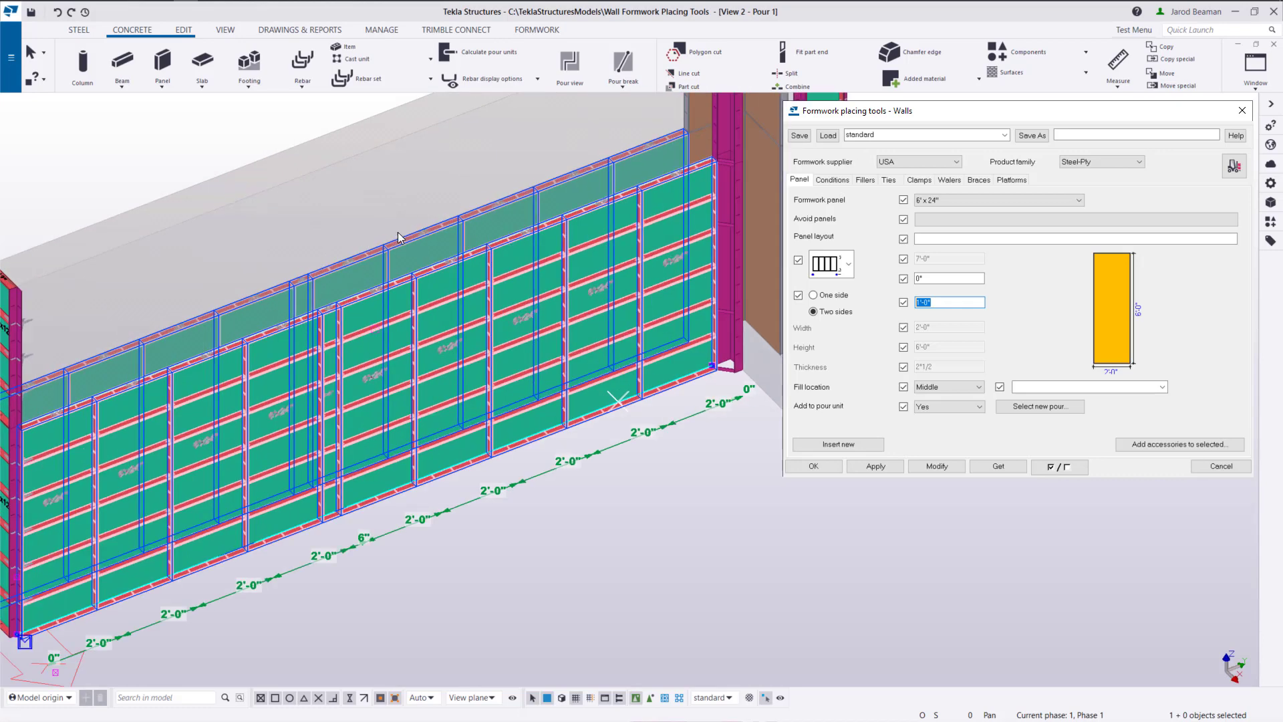
pyautogui.scroll(-2, 370, 285)
pyautogui.keyDown('ctrl'); pyautogui.moveTo(378, 314); pyautogui.dragTo(377, 308, button='middle'); pyautogui.keyUp('ctrl')
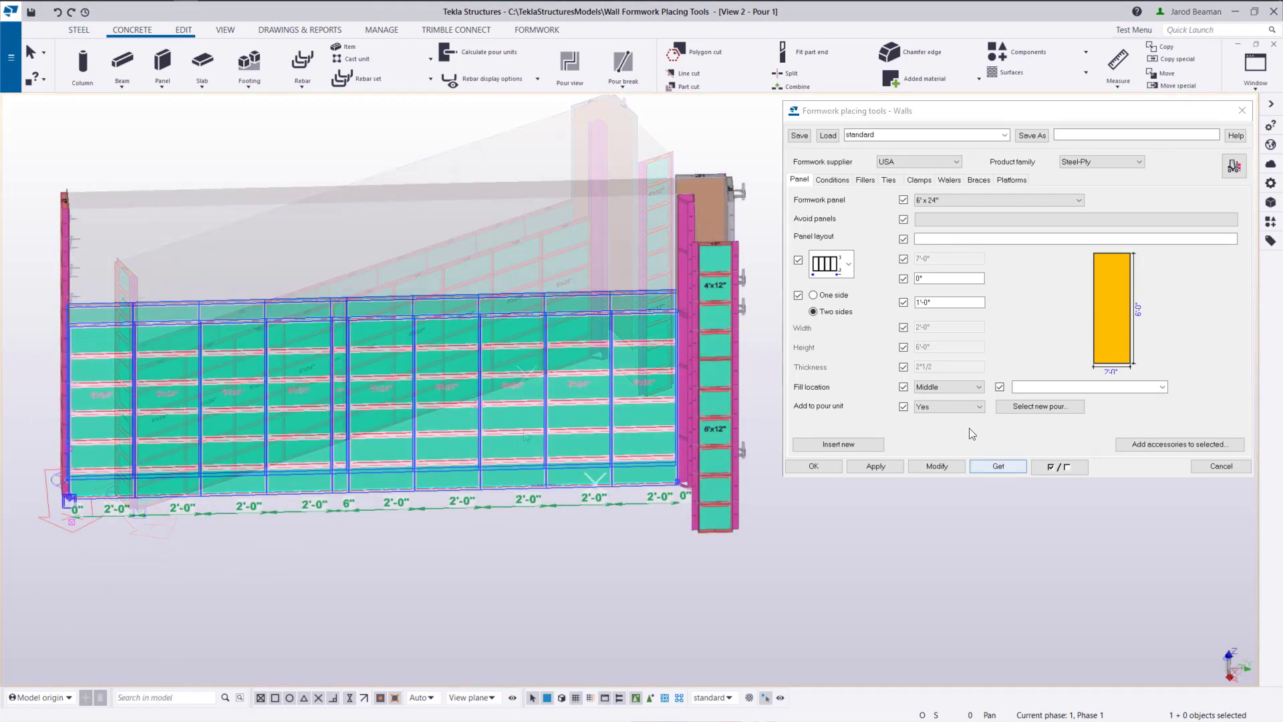
# Set the panel layout to 1'-0" 2'-0" 1'-0" and apply it to the selected run
pyautogui.click(936, 239)
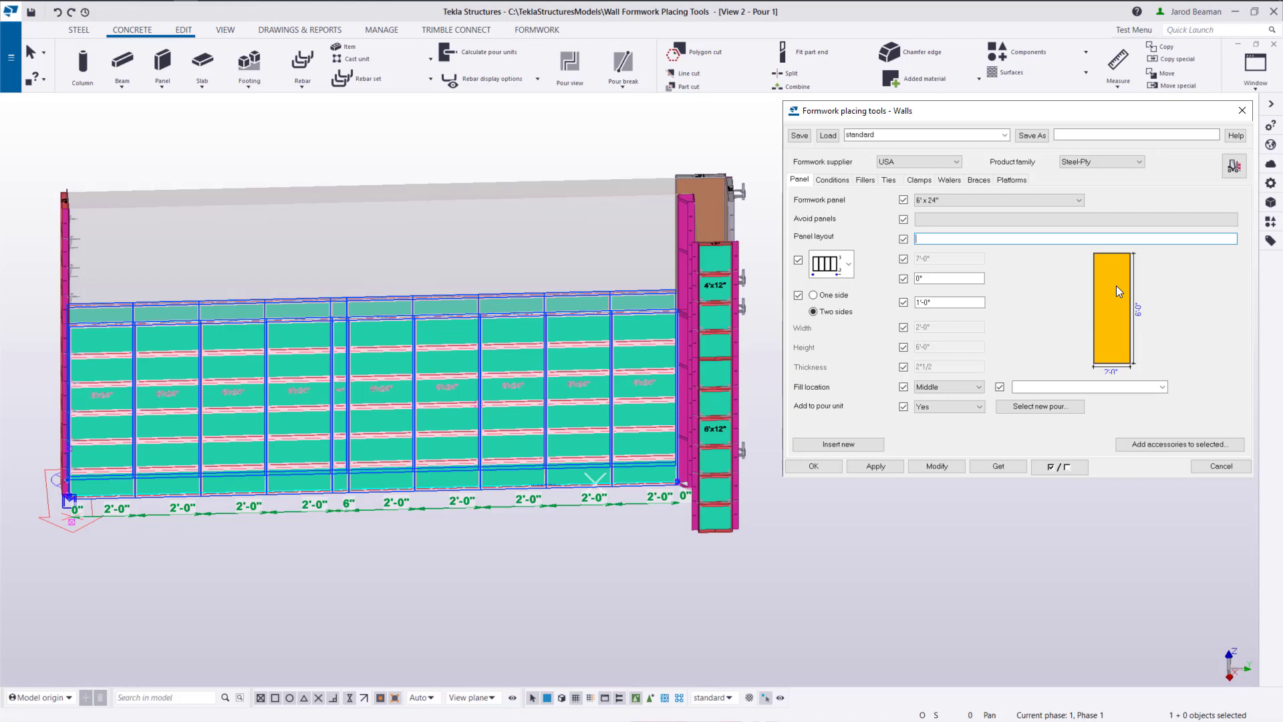
pyautogui.write('12 24 12')
pyautogui.click(937, 466)
pyautogui.click(232, 605)
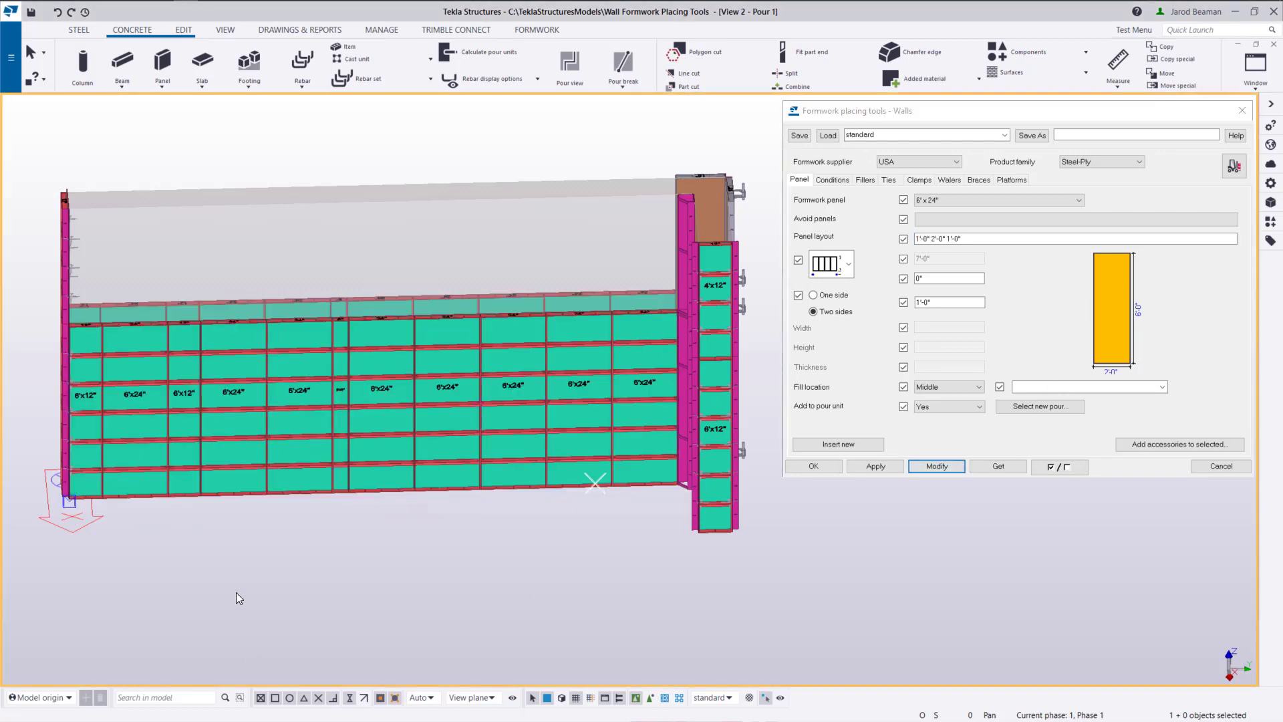
pyautogui.scroll(5, 167, 516)
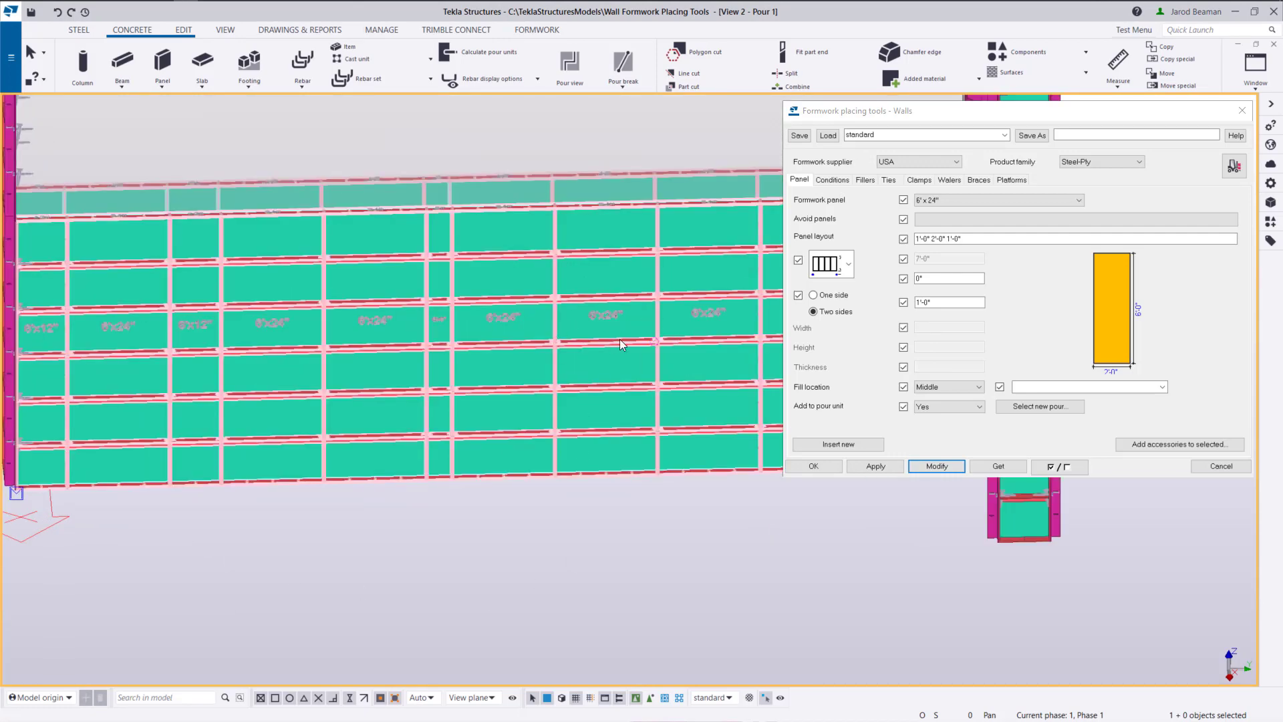
pyautogui.scroll(-4, 620, 336)
# Modify the selected run to the layout with a second panel row stacked on top, 10'-0" total height and an empty panel layout
pyautogui.click(459, 410)
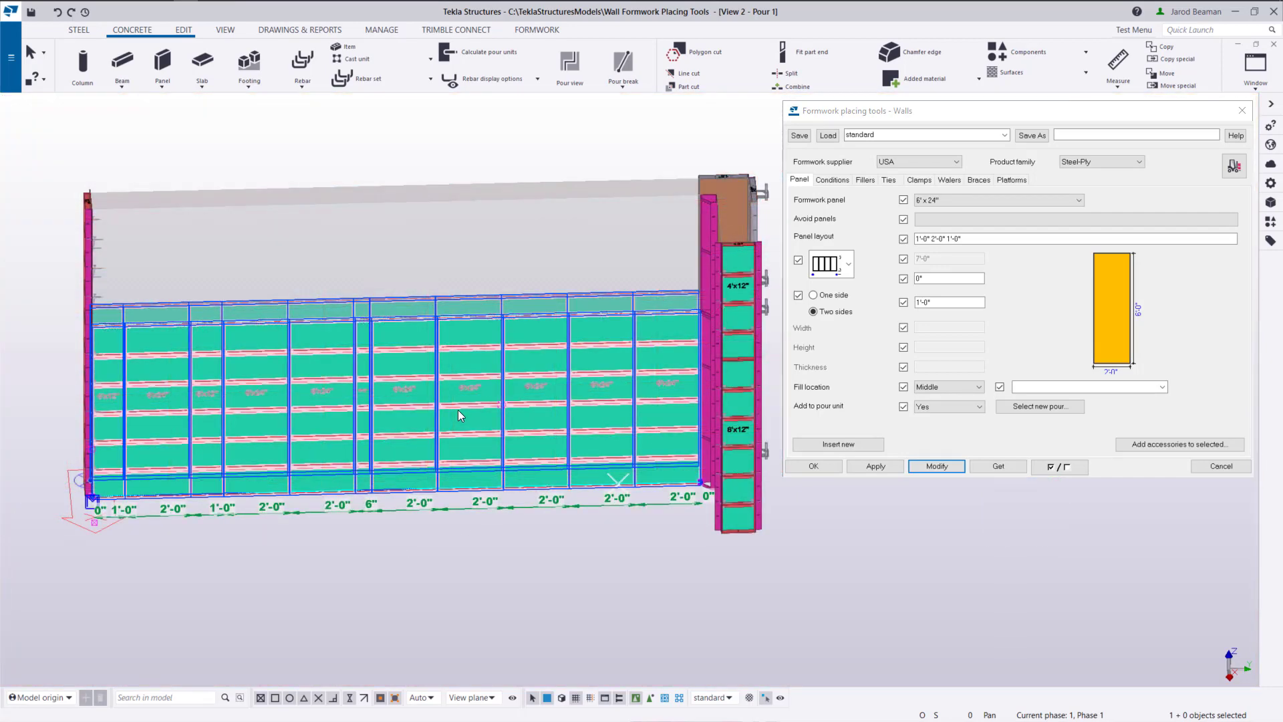
pyautogui.click(849, 267)
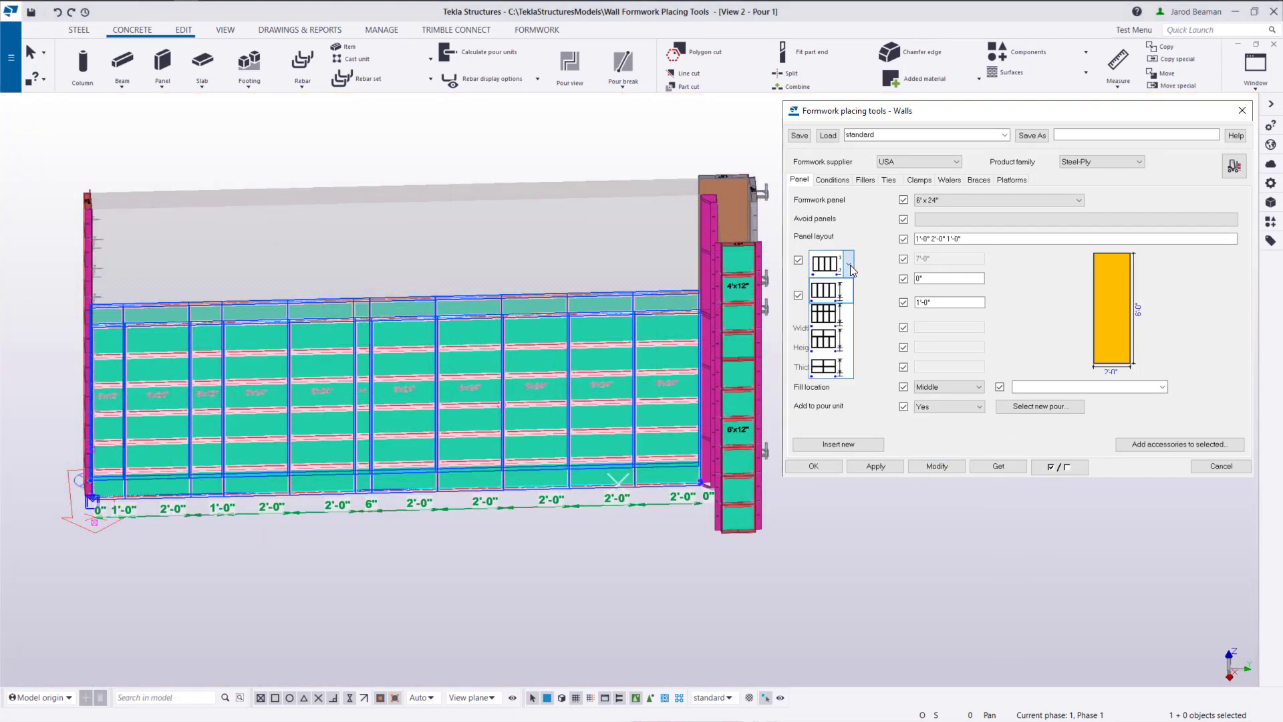
pyautogui.click(834, 321)
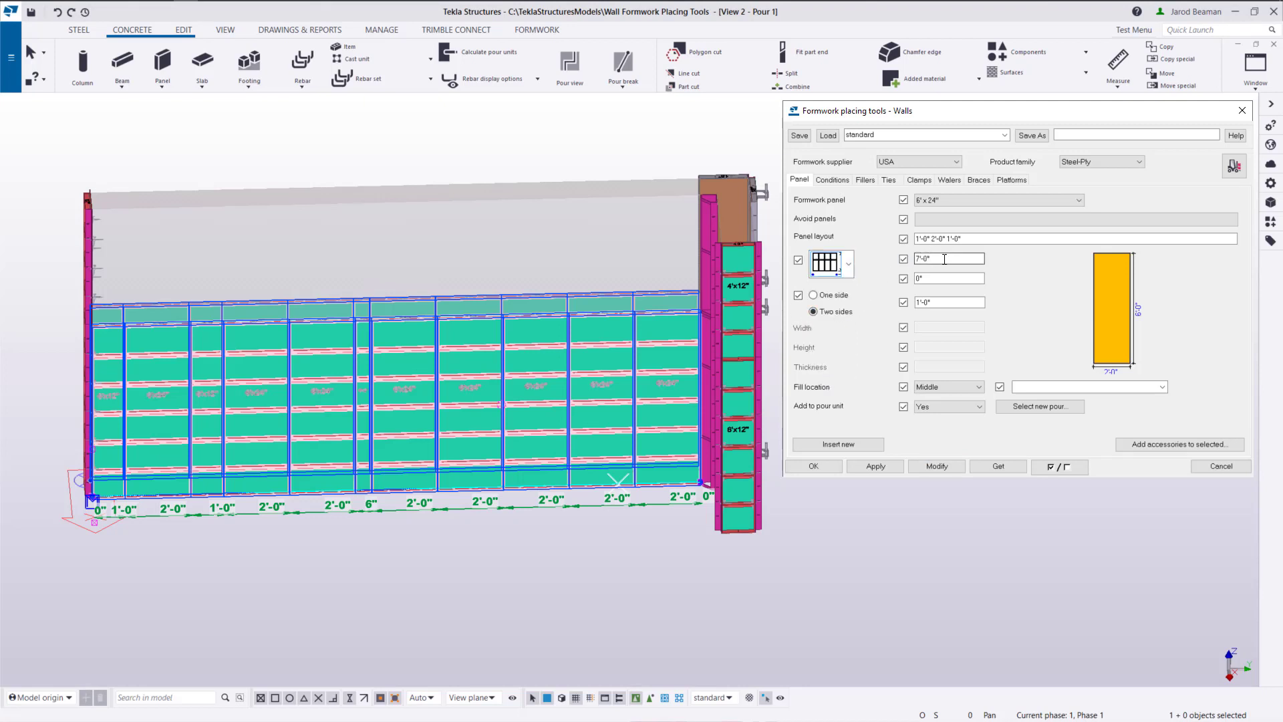
pyautogui.moveTo(951, 260); pyautogui.dragTo(881, 260)
pyautogui.write("10'")
pyautogui.click(967, 238)
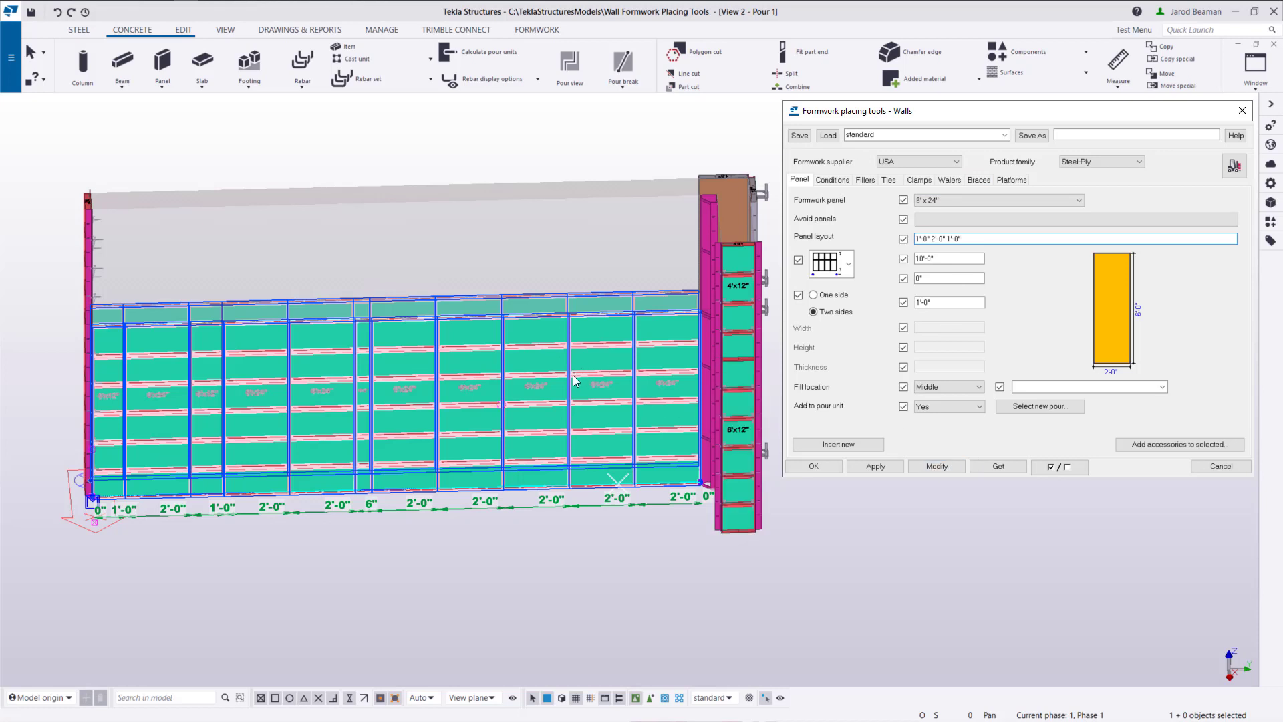
pyautogui.click(933, 464)
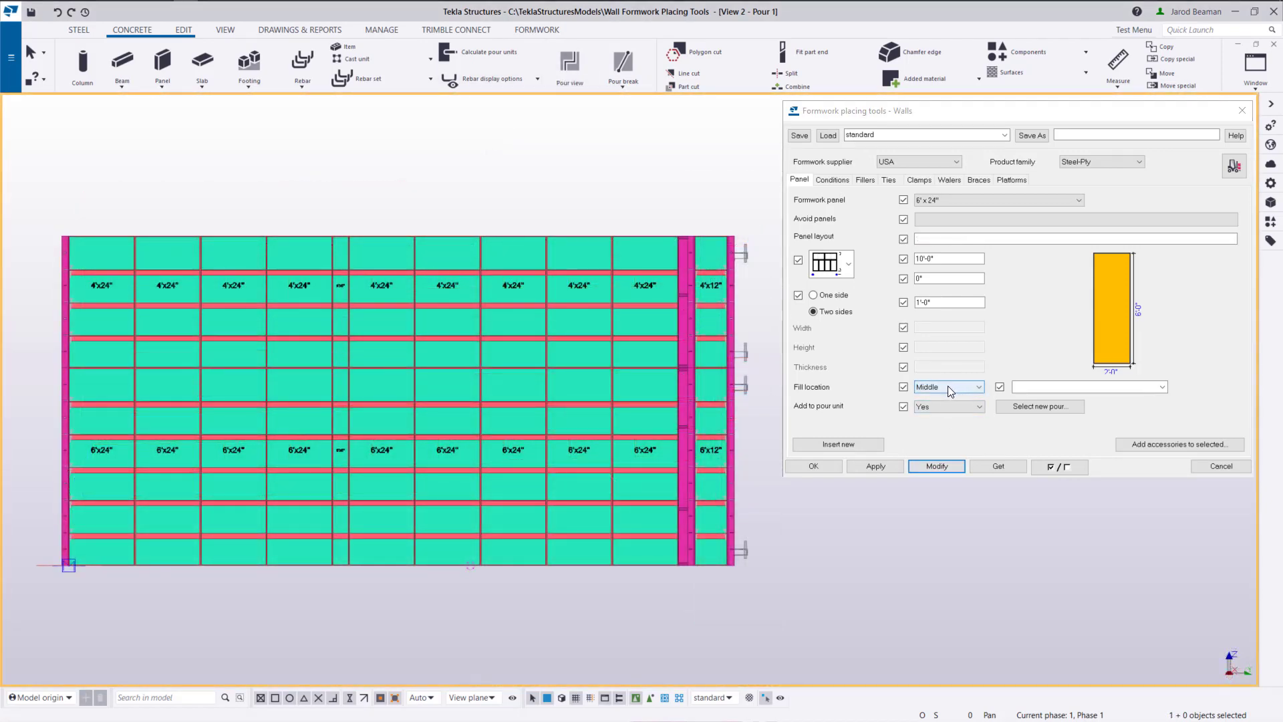
# Set the fill location of the stacked panel run to Last and apply it
pyautogui.click(461, 506)
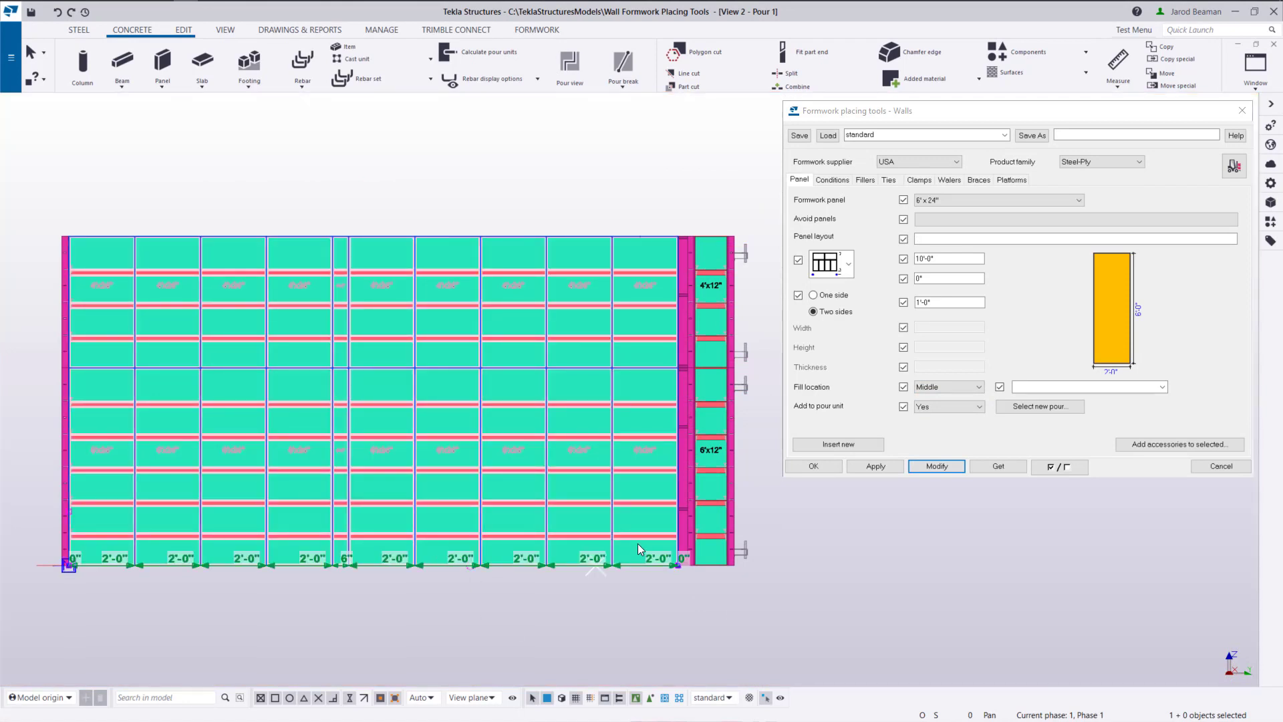
pyautogui.scroll(-3, 594, 541)
pyautogui.scroll(3, 457, 548)
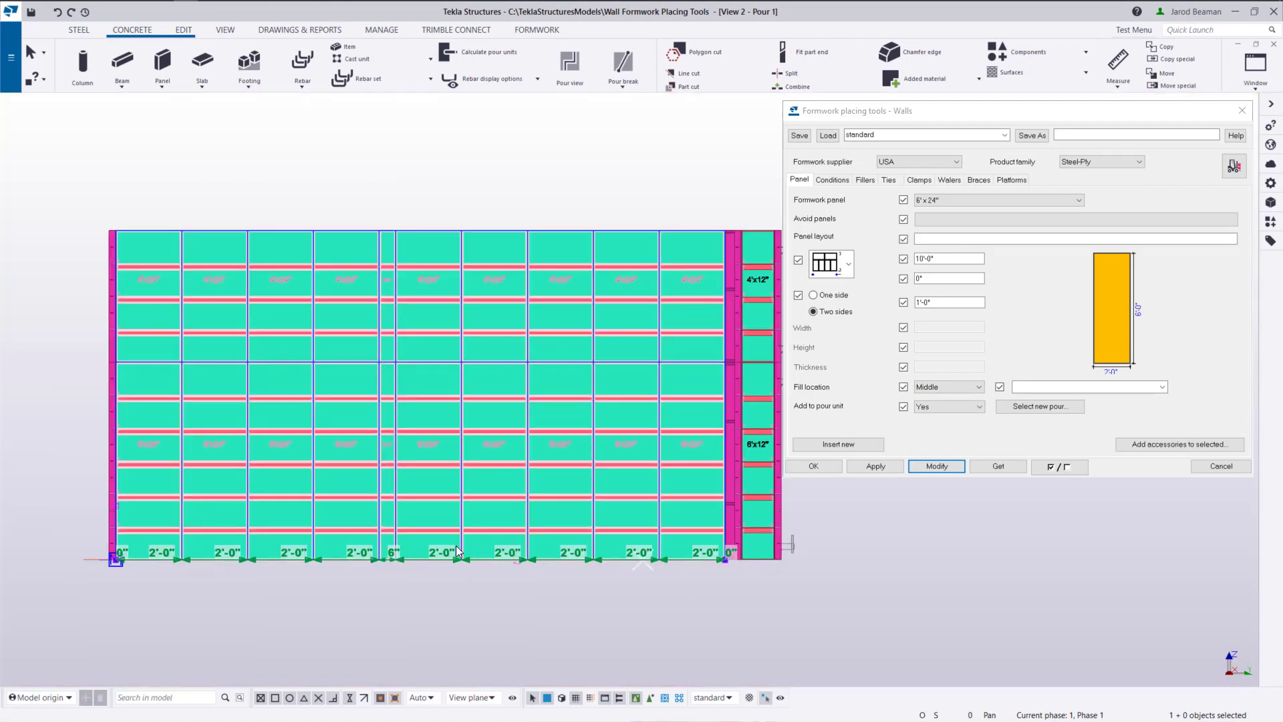
pyautogui.click(932, 386)
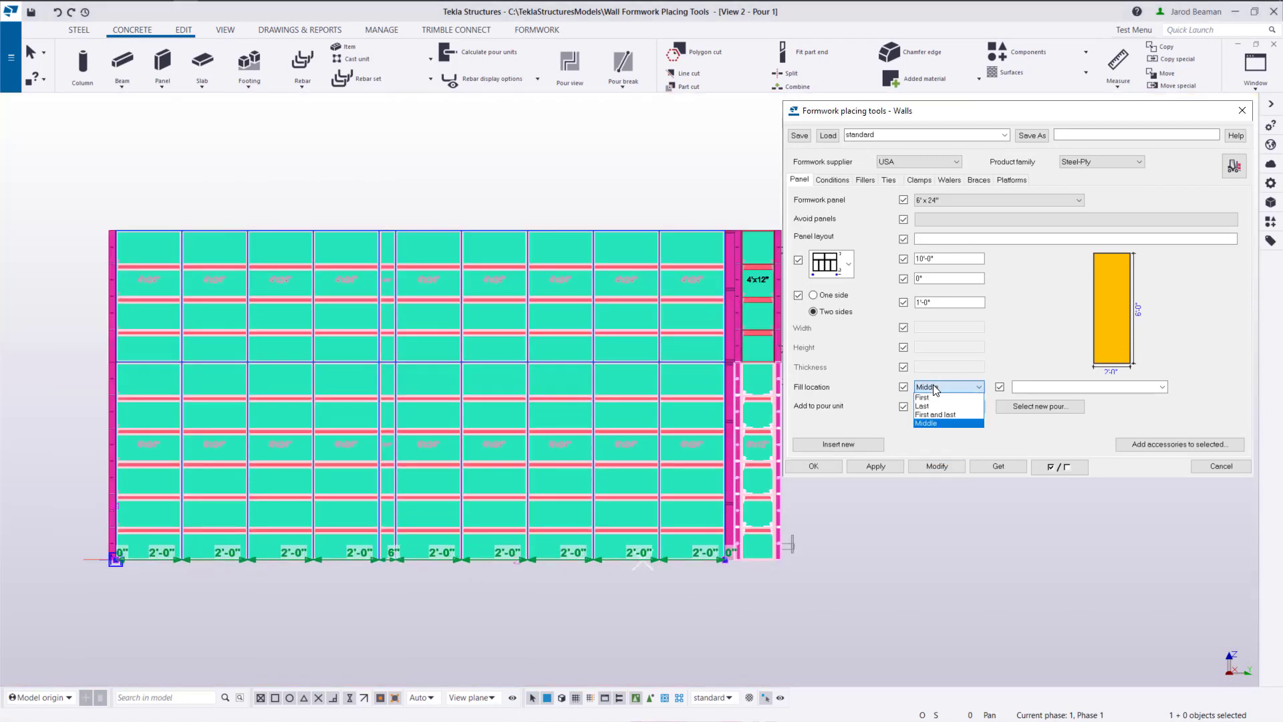
pyautogui.click(934, 409)
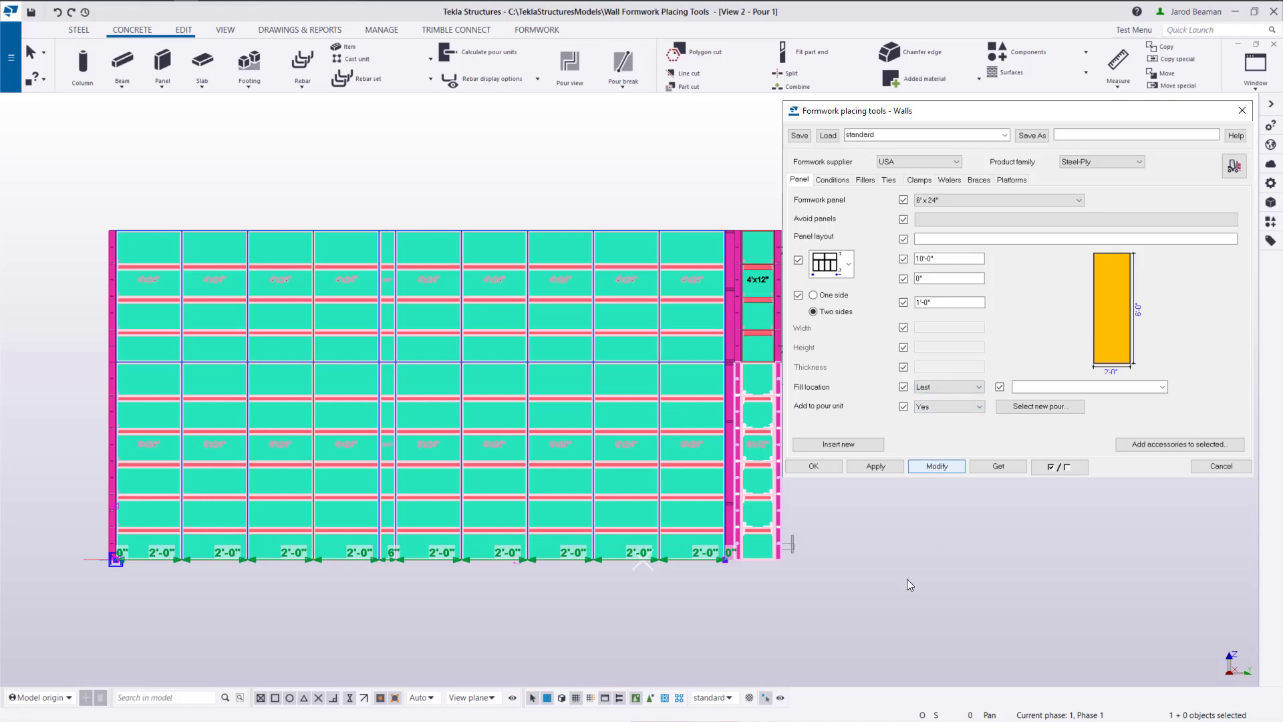
pyautogui.click(870, 607)
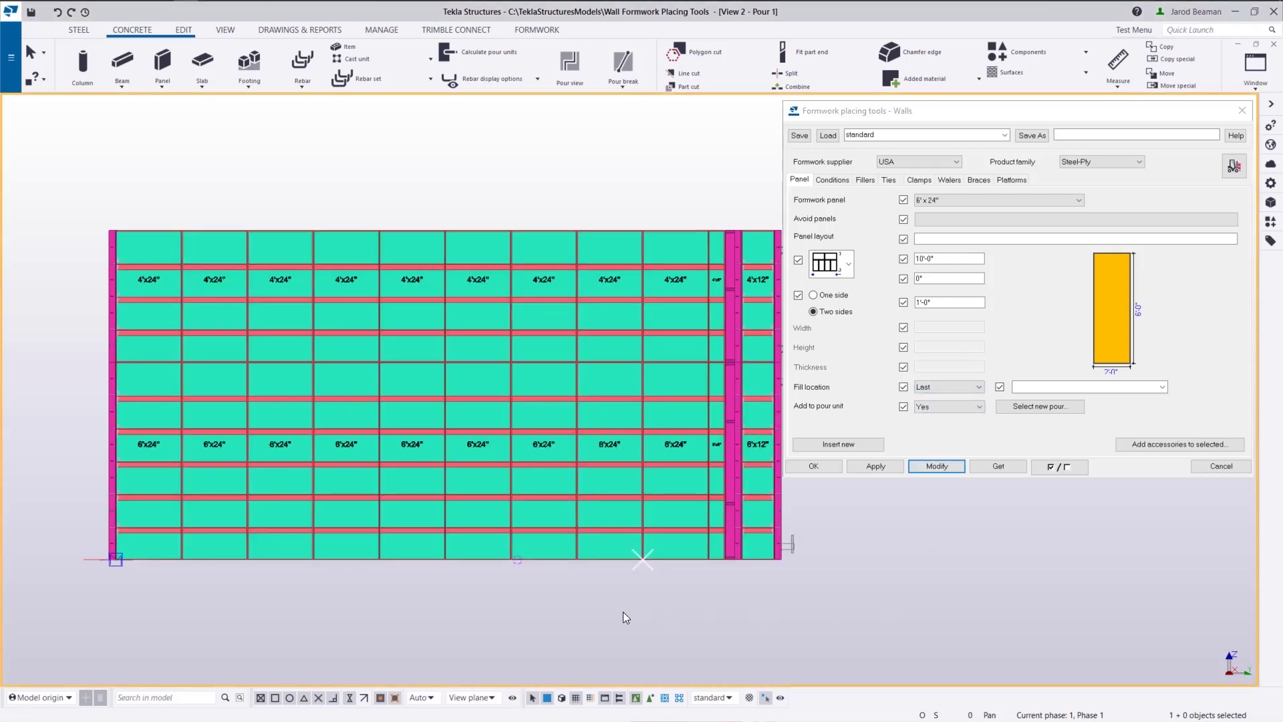
pyautogui.scroll(1, 623, 611)
pyautogui.scroll(1, 623, 611)
pyautogui.scroll(-2, 625, 623)
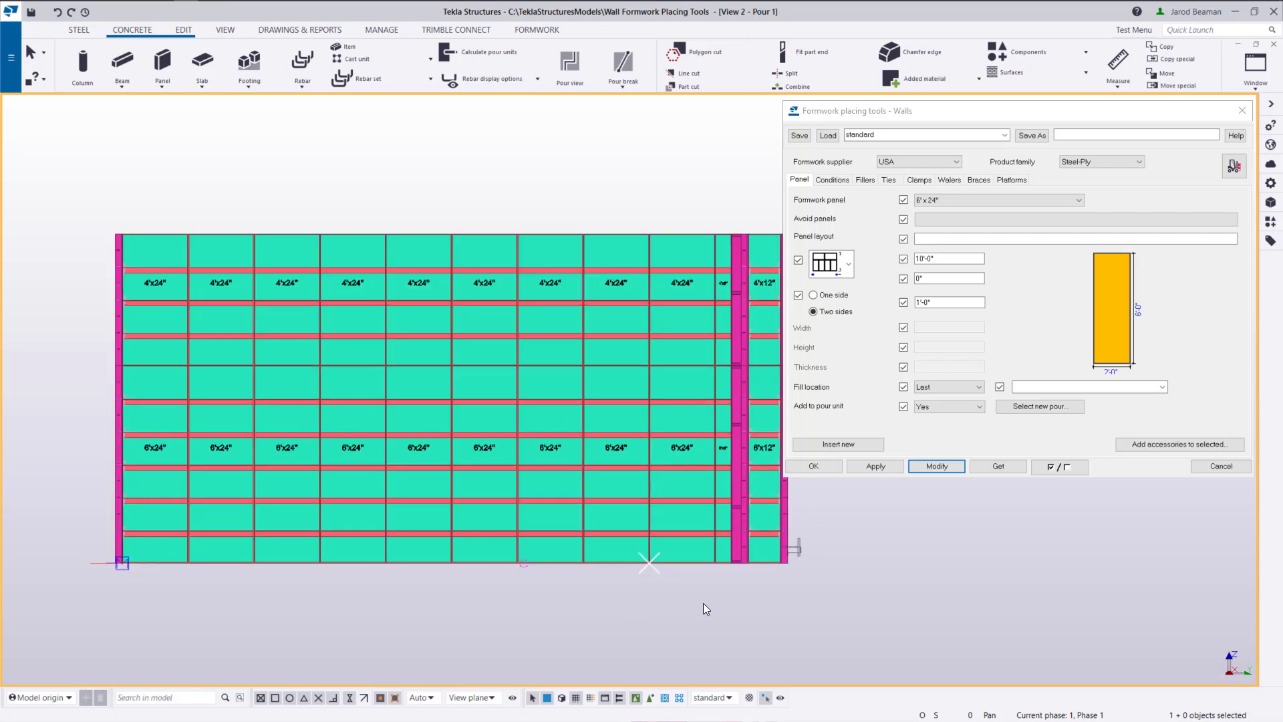
# Set the fill location of the selected panel run to First and apply it
pyautogui.click(946, 386)
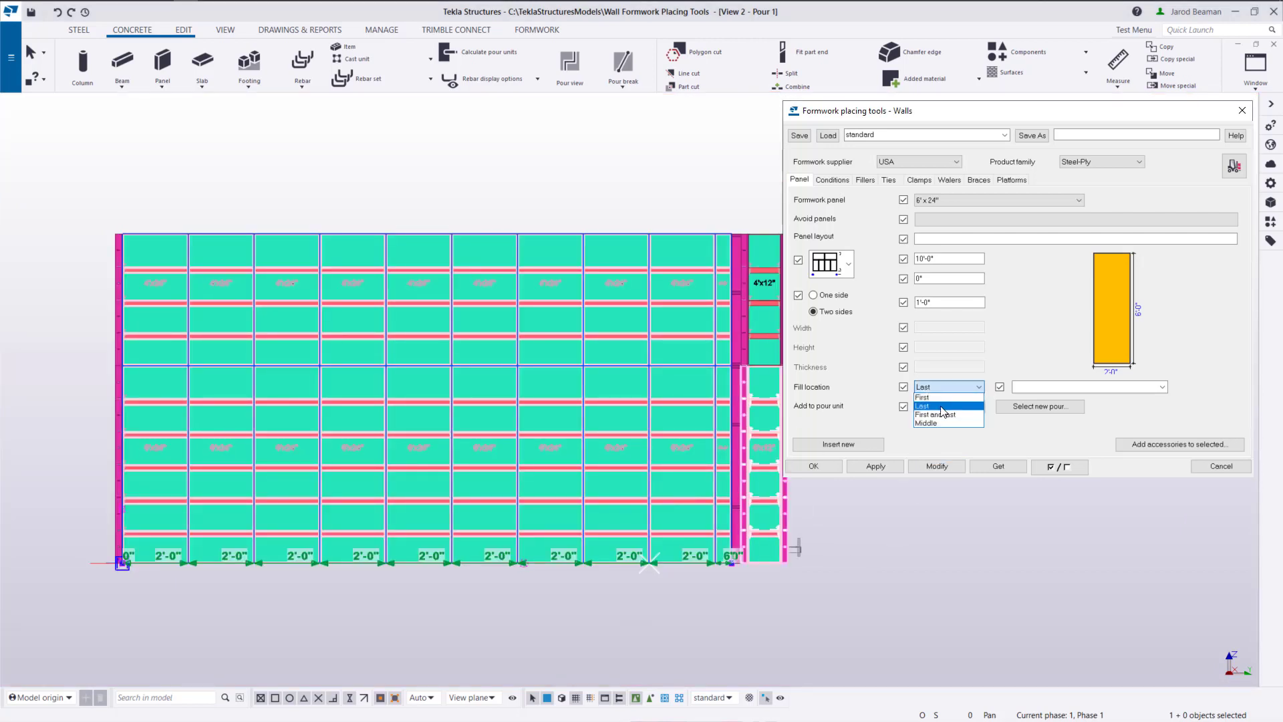
pyautogui.click(952, 396)
pyautogui.click(936, 461)
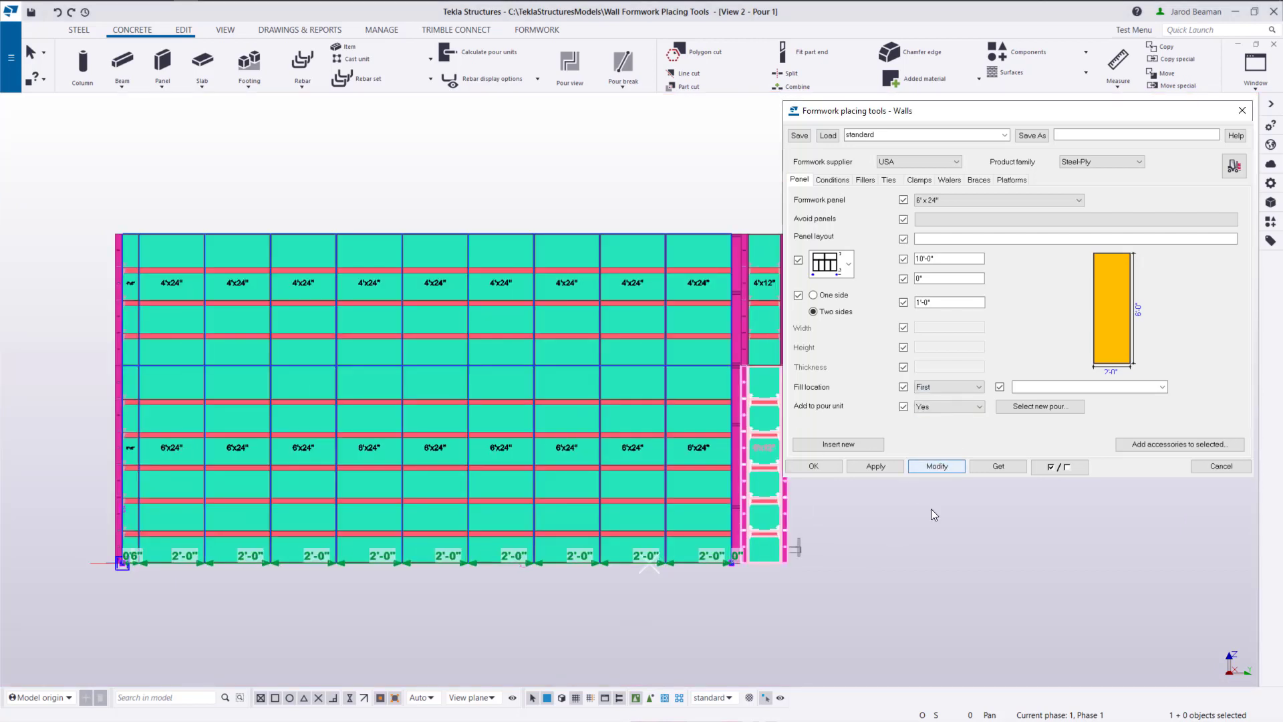
# Set the fill location of the selected stacked panel run to First and last and apply it
pyautogui.click(942, 388)
pyautogui.click(952, 415)
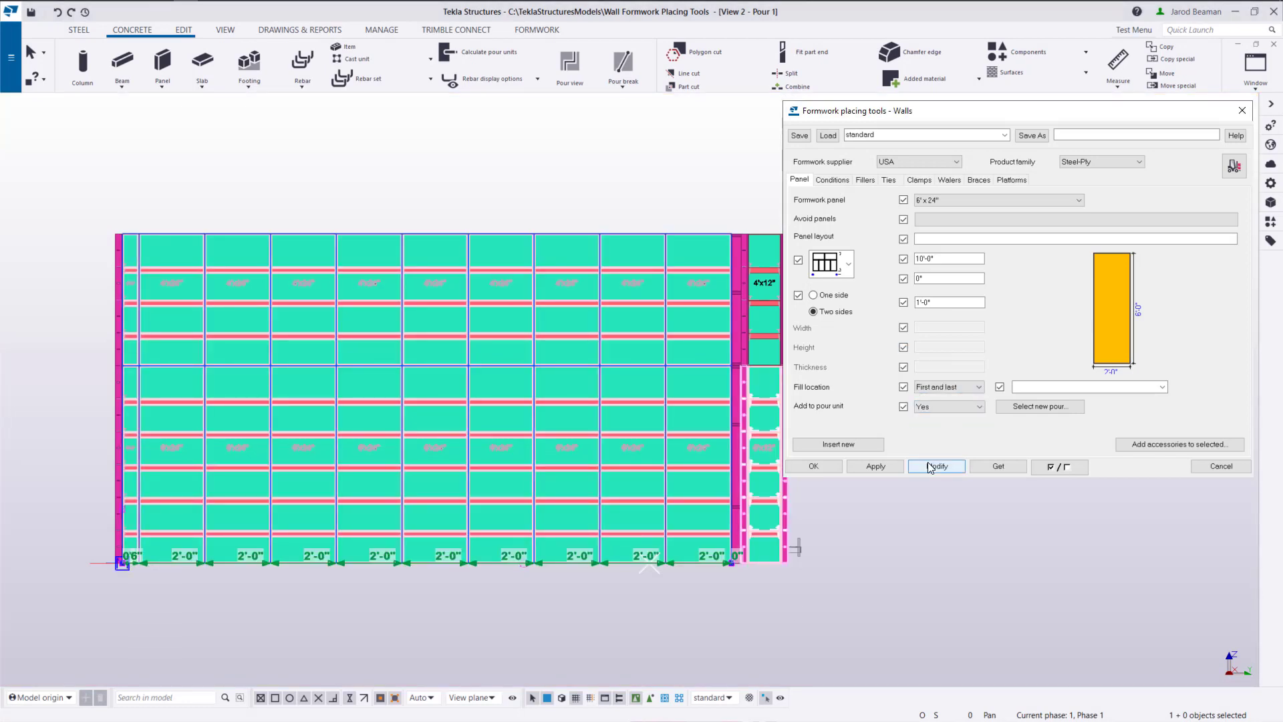
pyautogui.click(936, 467)
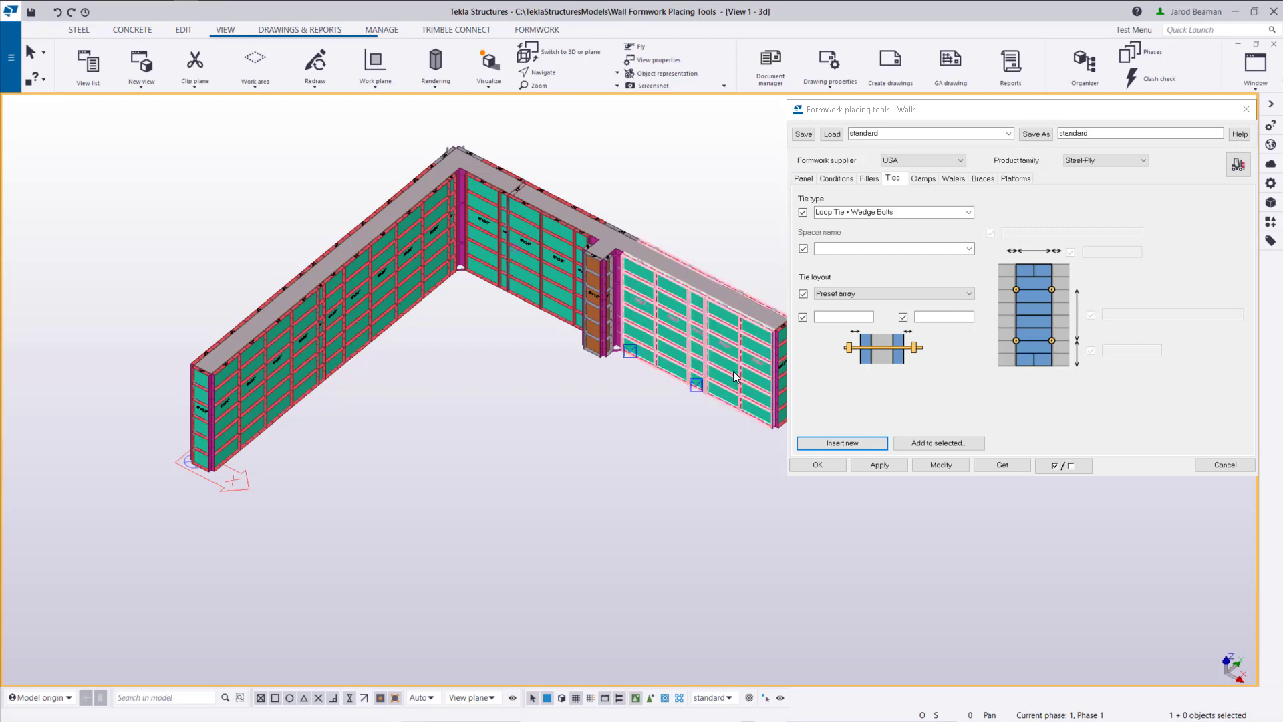
# Select the wall panel runs along both legs and add Loop Tie + Wedge Bolts ties in a preset array to them
pyautogui.keyDown('ctrl'); pyautogui.click(530, 241); pyautogui.keyUp('ctrl')
pyautogui.keyDown('ctrl'); pyautogui.click(487, 201); pyautogui.keyUp('ctrl')
pyautogui.keyDown('ctrl'); pyautogui.click(398, 253); pyautogui.keyUp('ctrl')
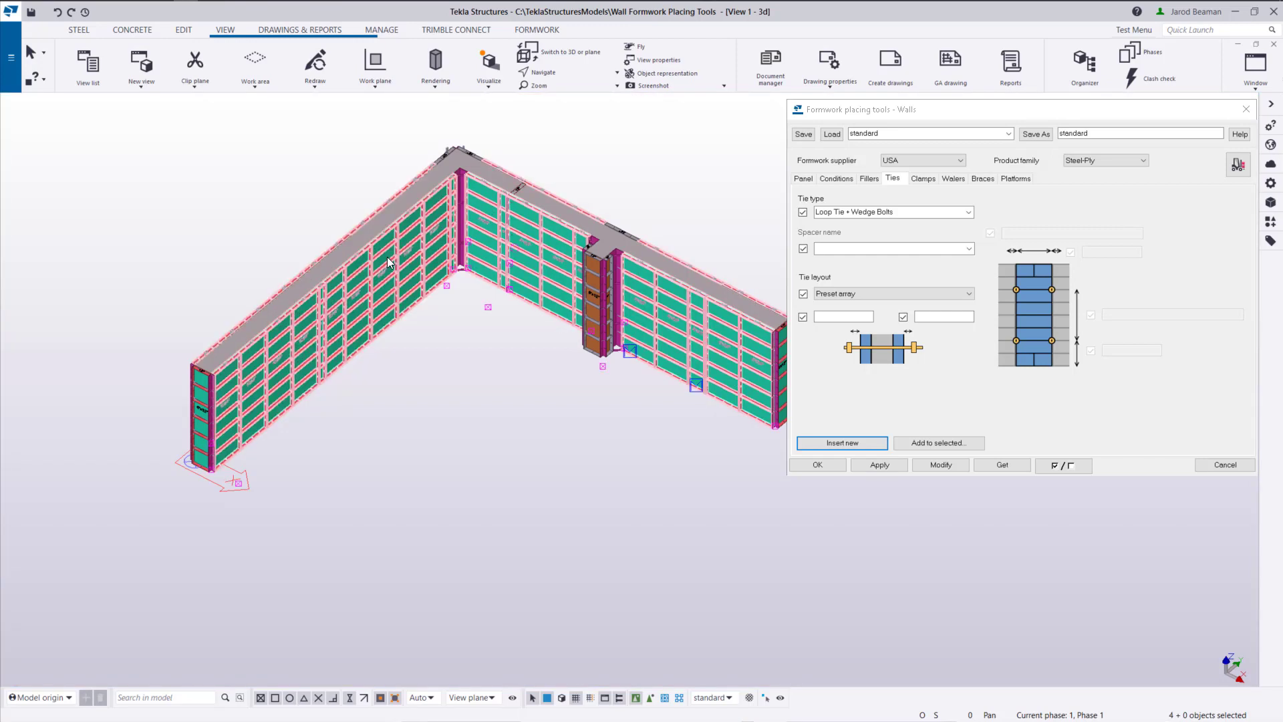
pyautogui.click(877, 462)
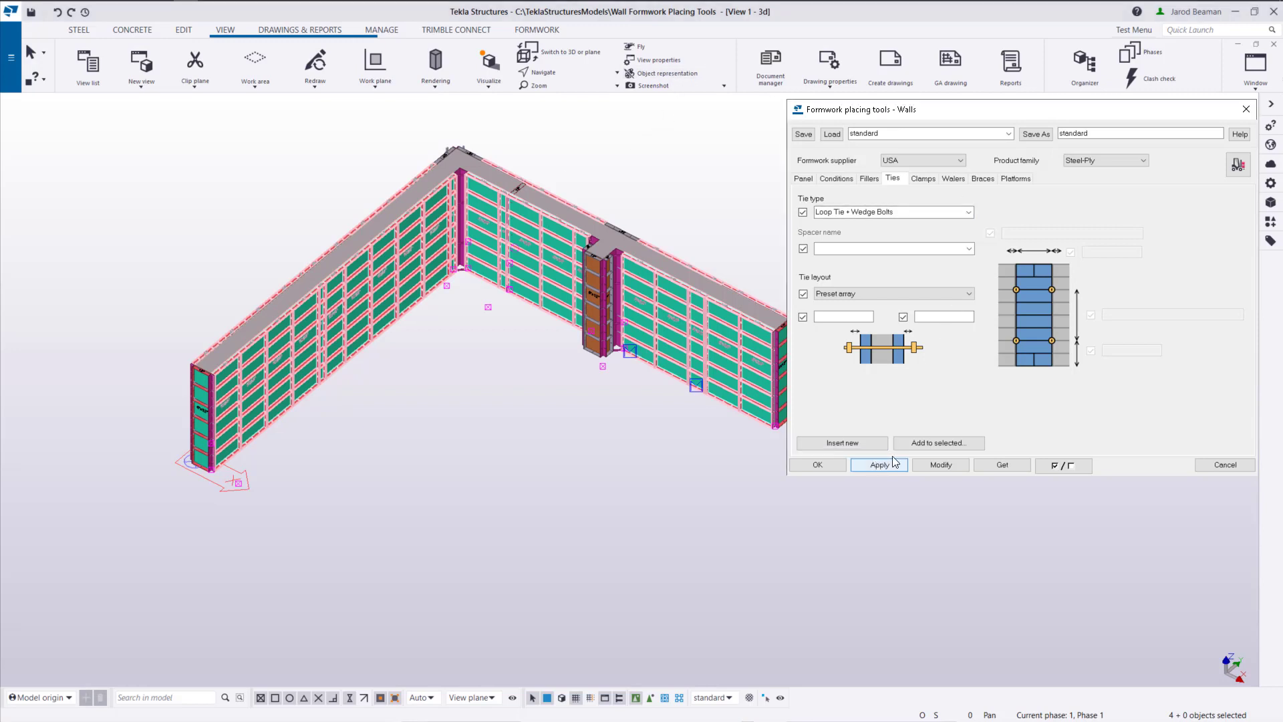
pyautogui.click(934, 443)
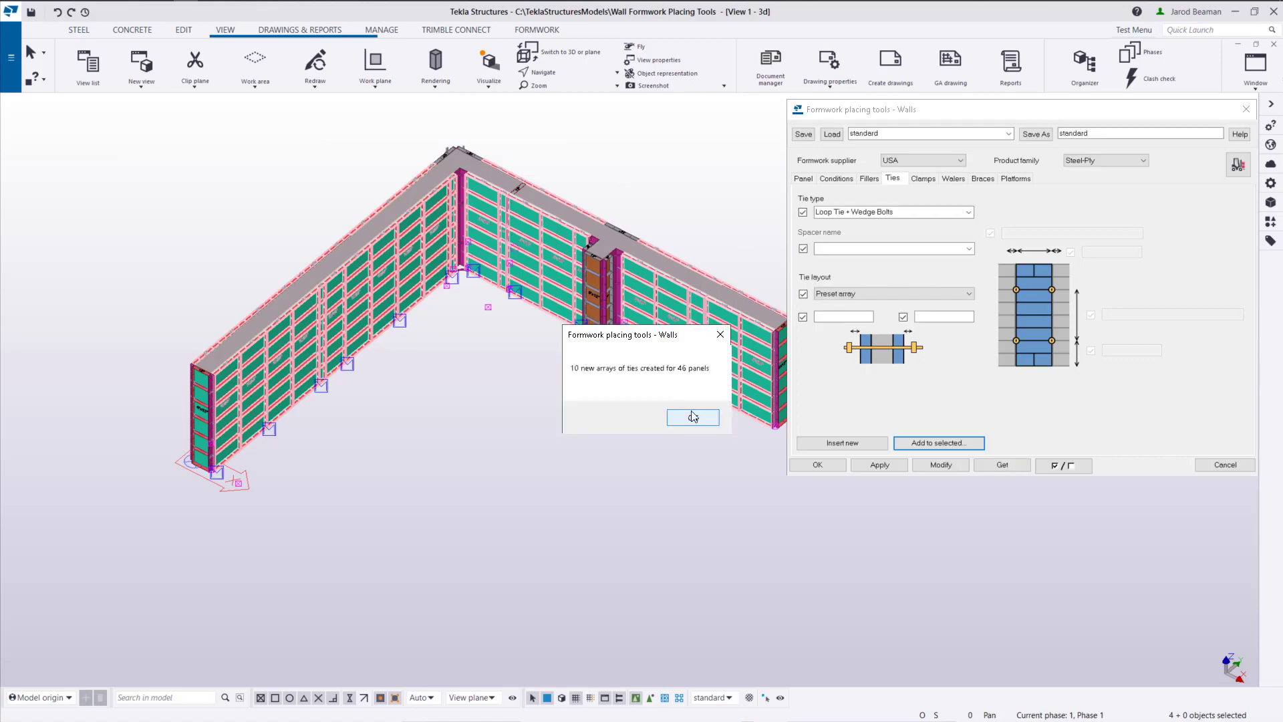
pyautogui.click(691, 415)
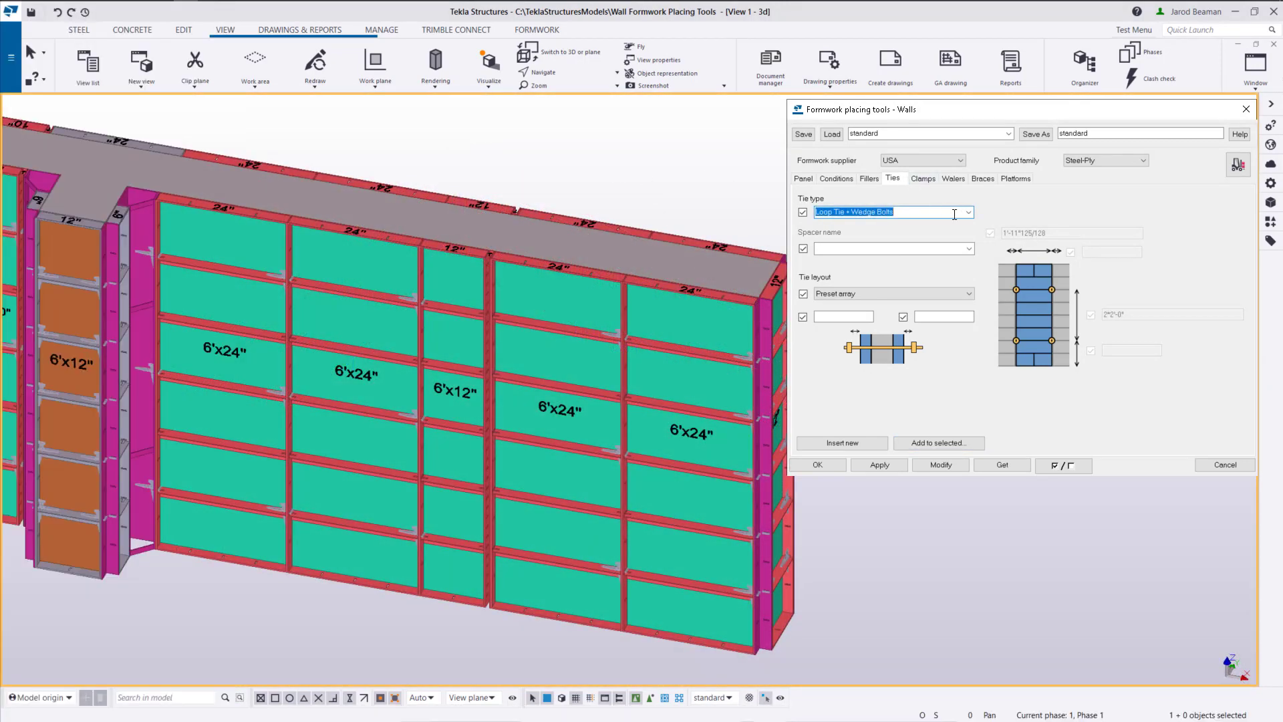
# Insert a new preset tie array of type Loop tie + bolts for 1" filler at the filler between the 6'x12" and 6'x24" panels
pyautogui.click(968, 213)
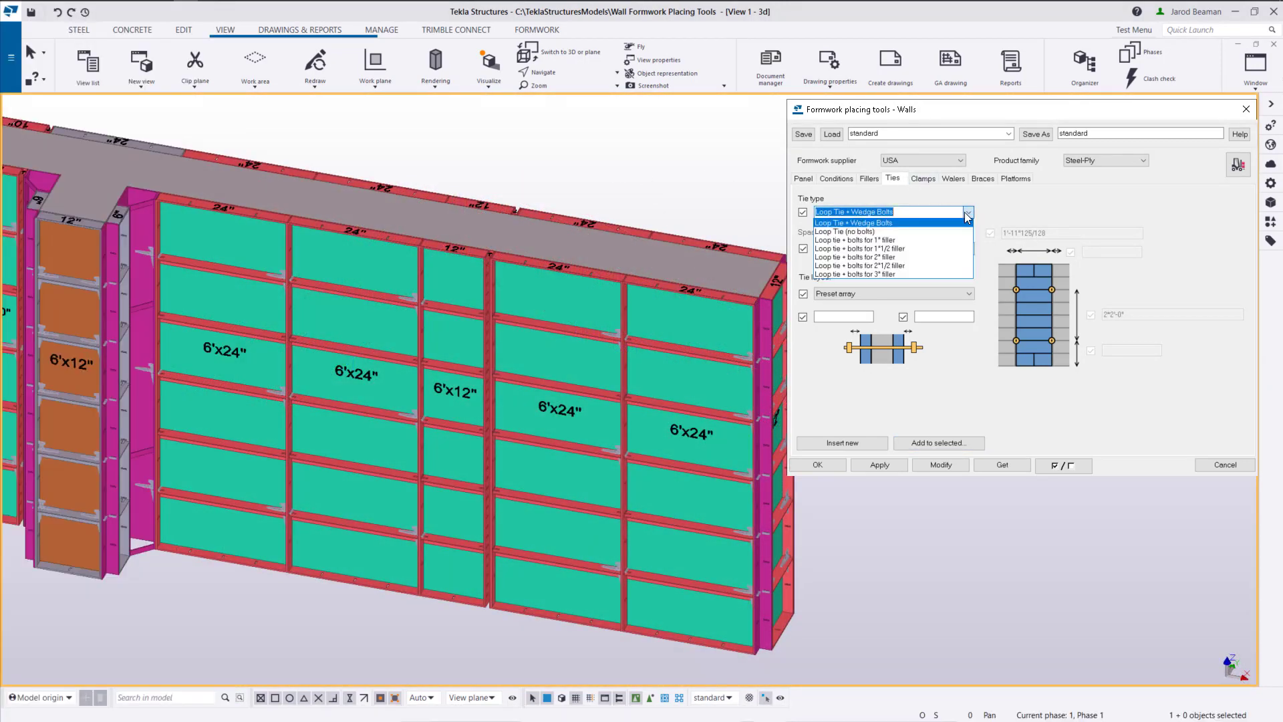
pyautogui.click(896, 241)
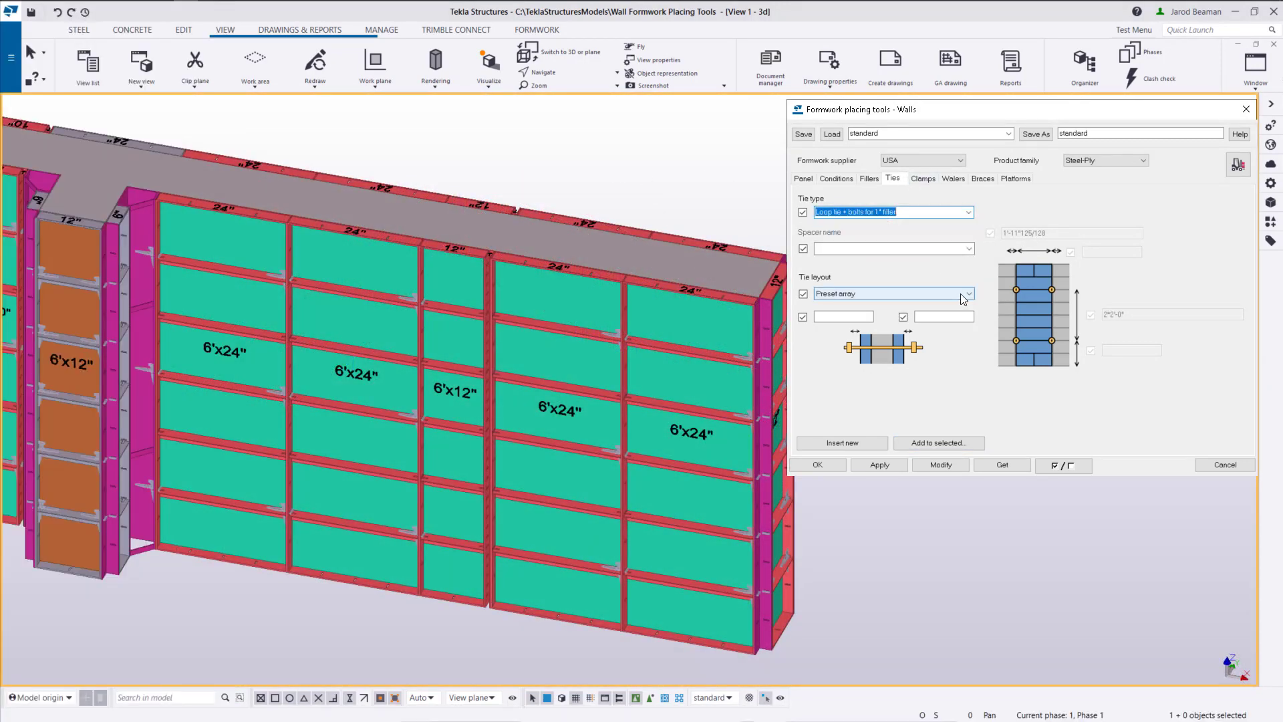
pyautogui.click(878, 467)
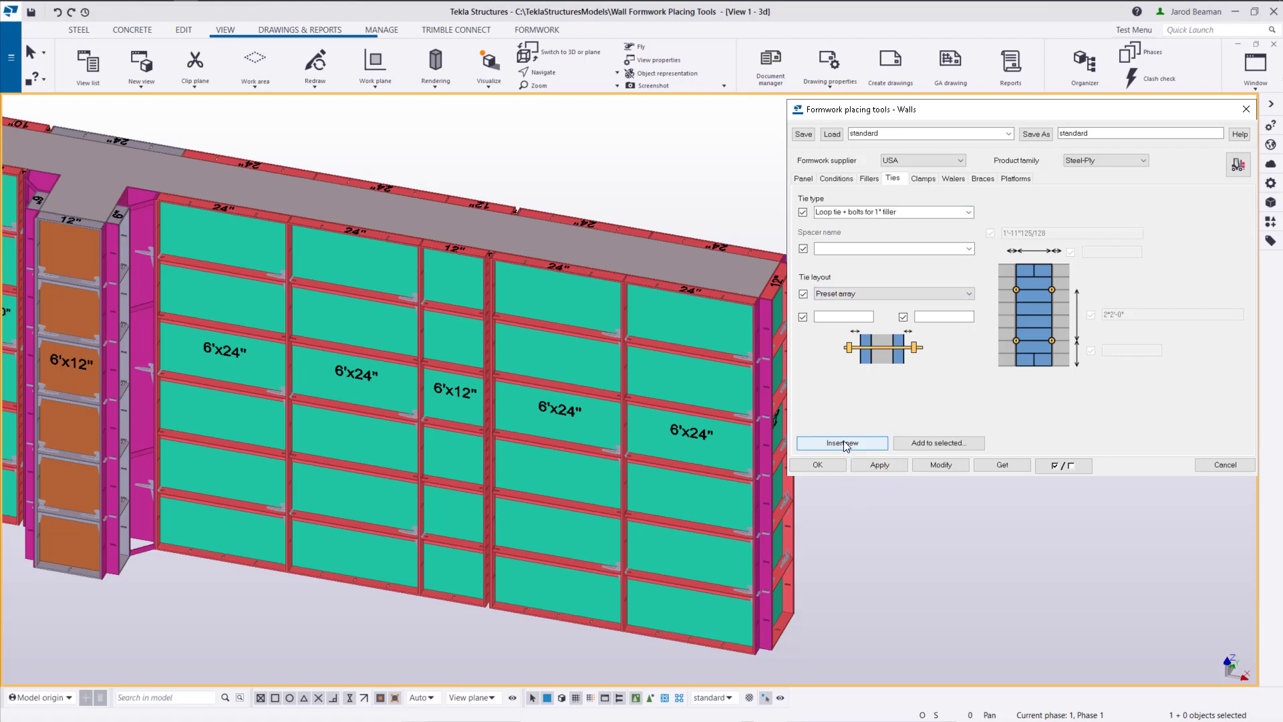
pyautogui.click(842, 443)
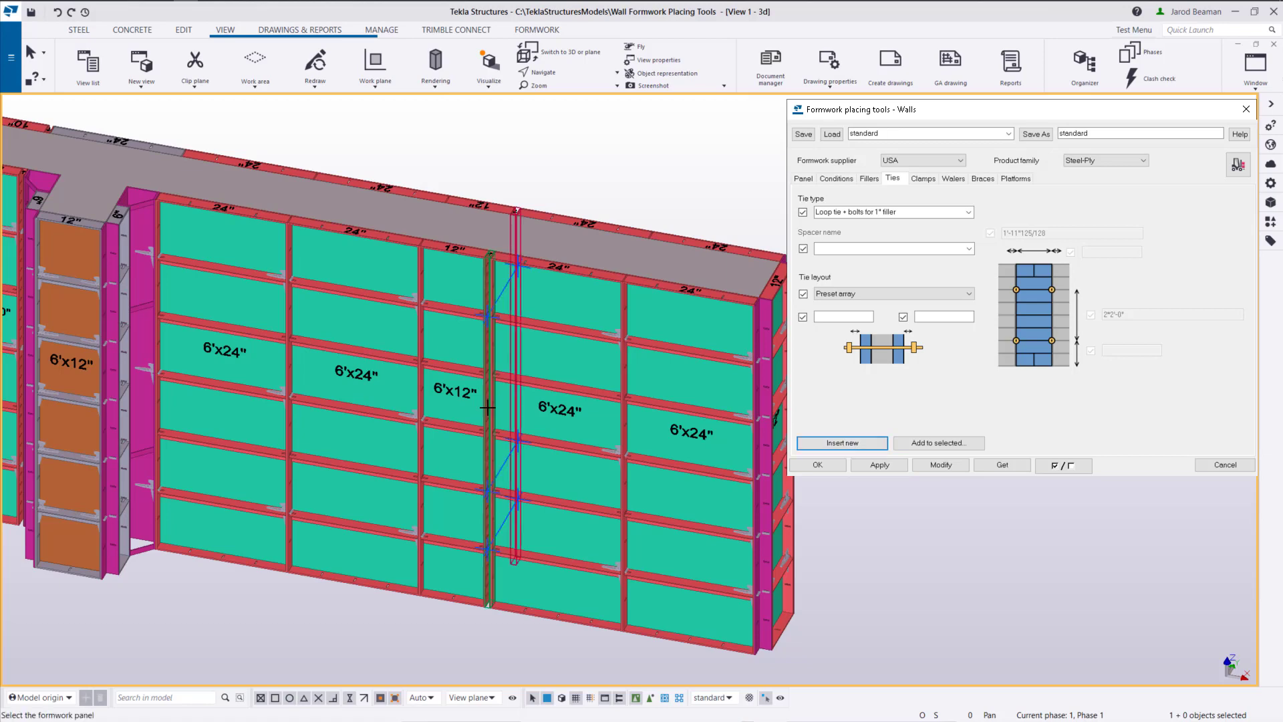
pyautogui.click(487, 406)
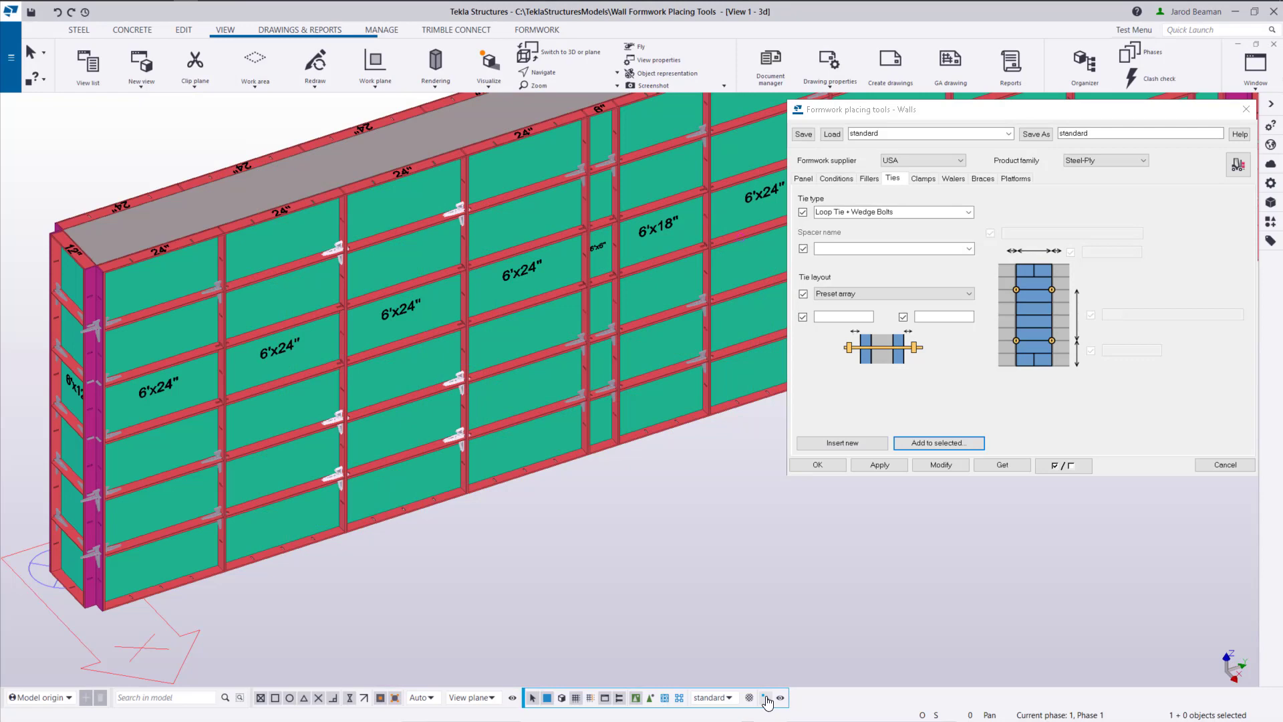
pyautogui.click(765, 697)
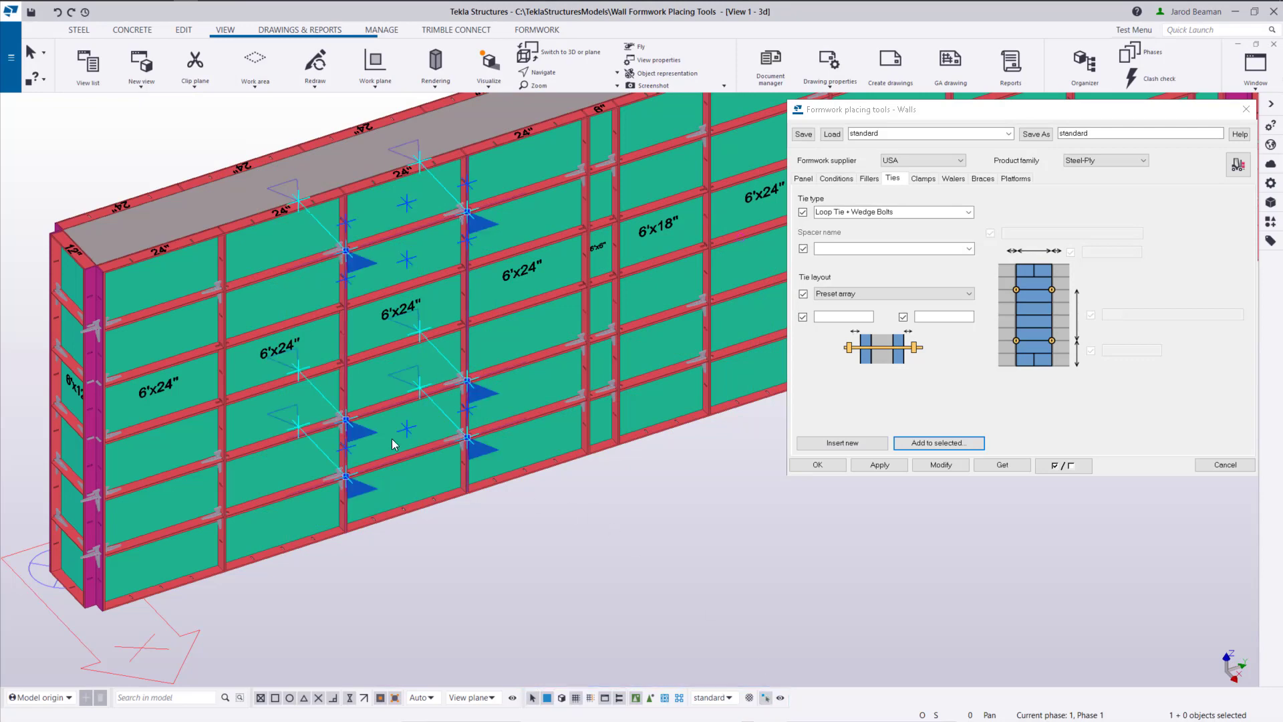
# Move the middle row of the selected tie array up to about 2'-0" above its lowest row
pyautogui.scroll(5, 383, 427)
pyautogui.scroll(-4, 384, 401)
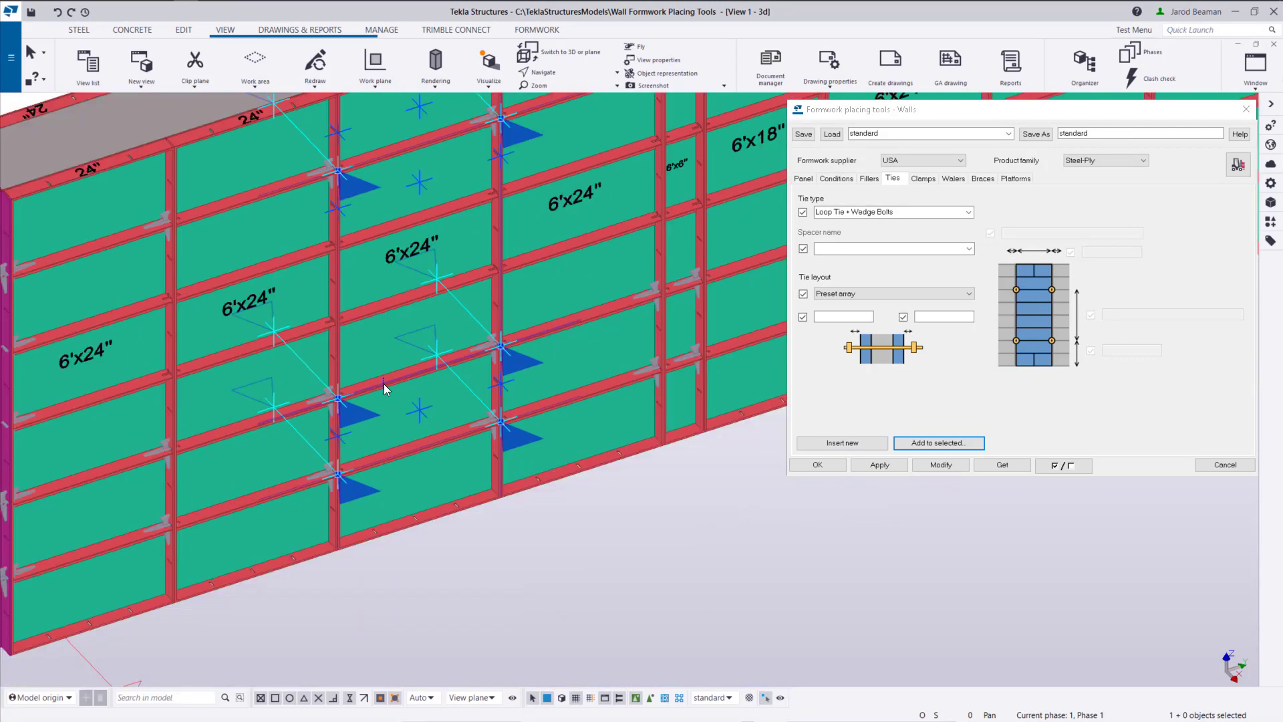
pyautogui.scroll(2, 335, 295)
pyautogui.scroll(3, 407, 372)
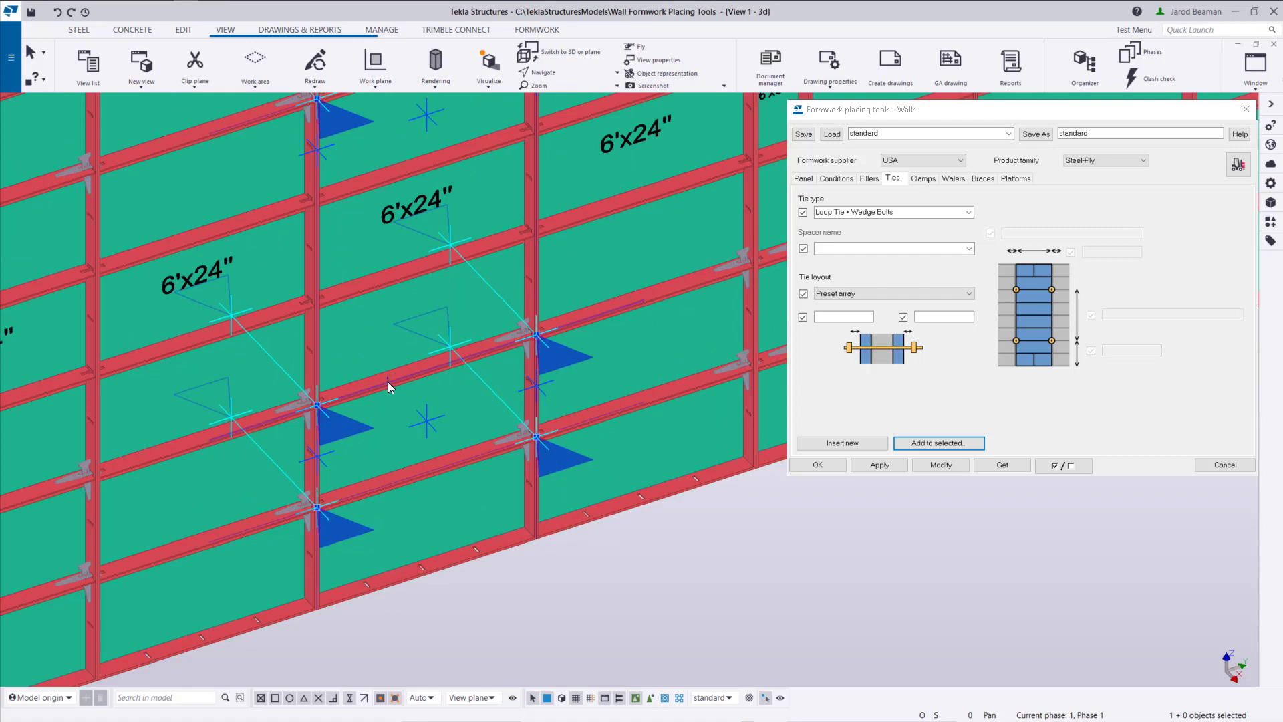
pyautogui.moveTo(388, 382); pyautogui.dragTo(379, 269)
pyautogui.scroll(-5, 380, 270)
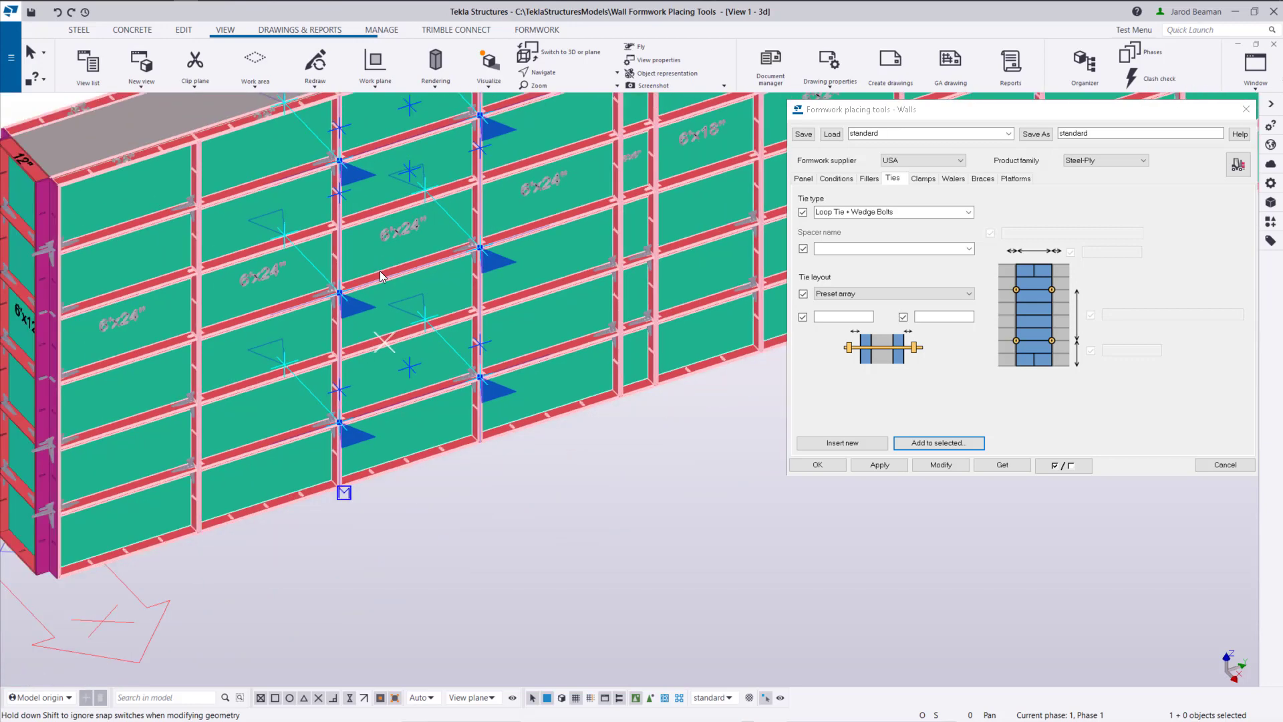
# Try shifting one column of the tie array 6" along the wall, and undo the move
pyautogui.scroll(7, 378, 227)
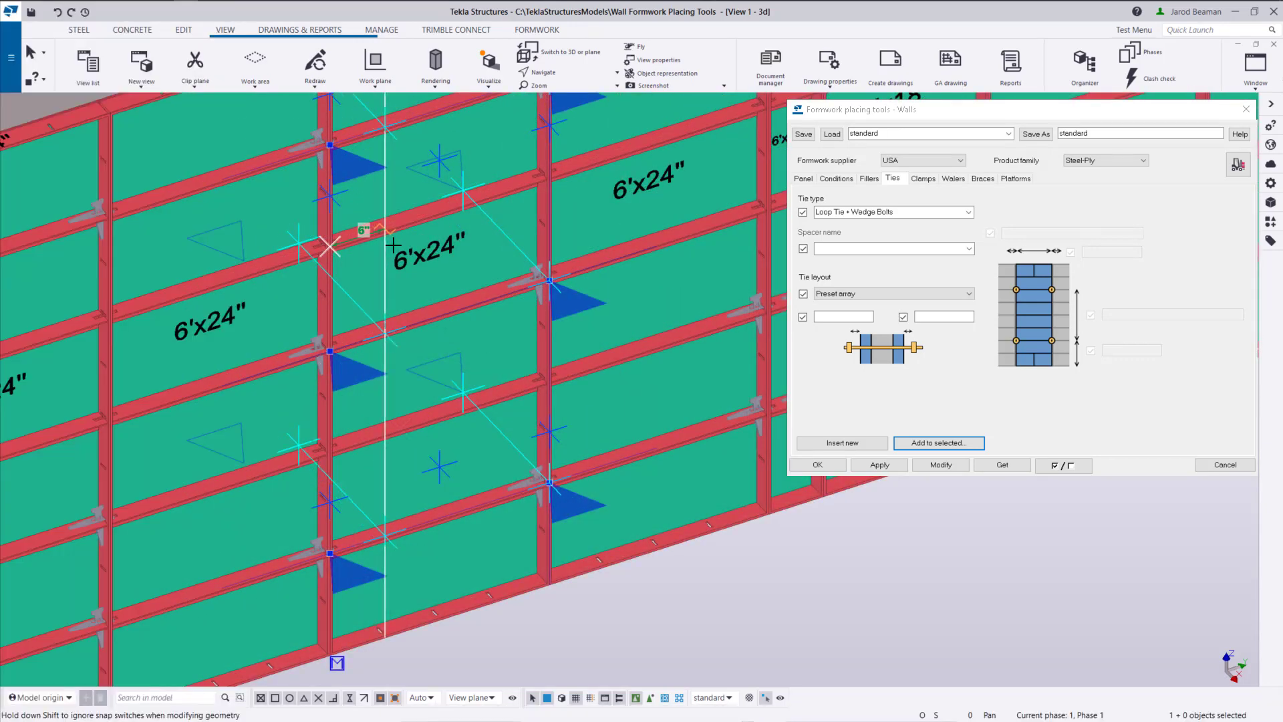
pyautogui.moveTo(393, 245); pyautogui.dragTo(392, 246)
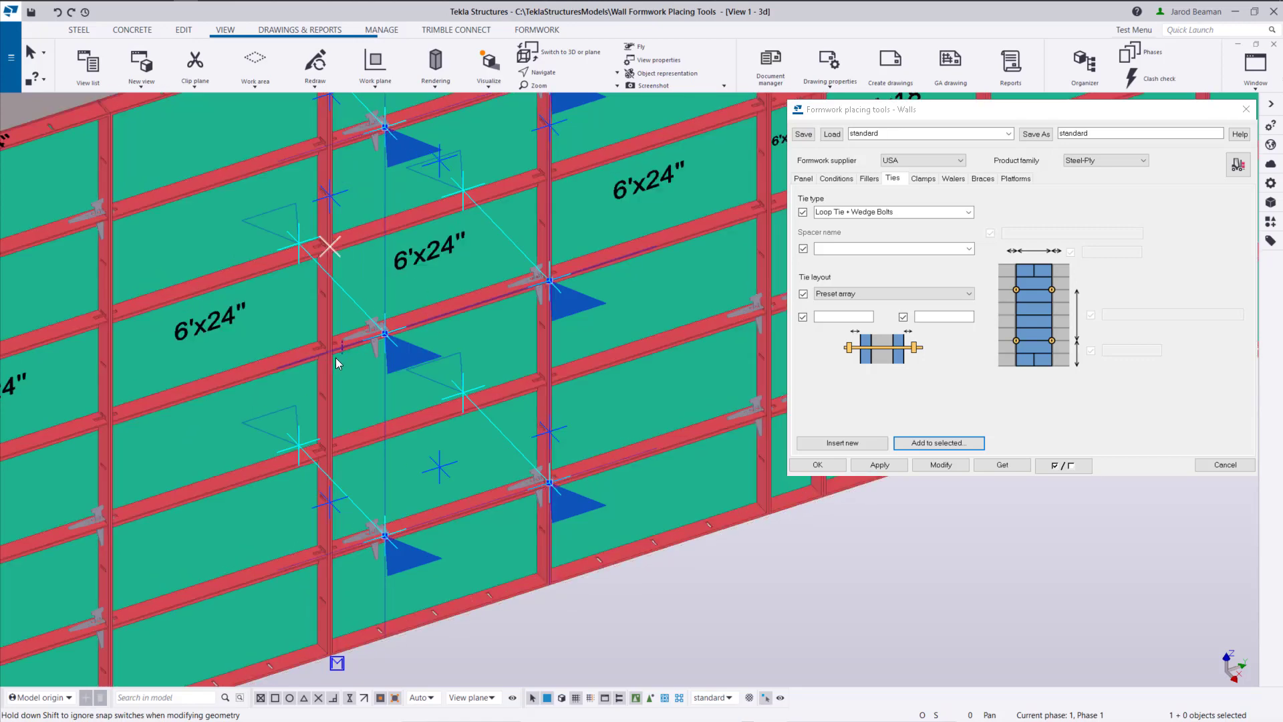
pyautogui.hotkey('ctrl', 'z')
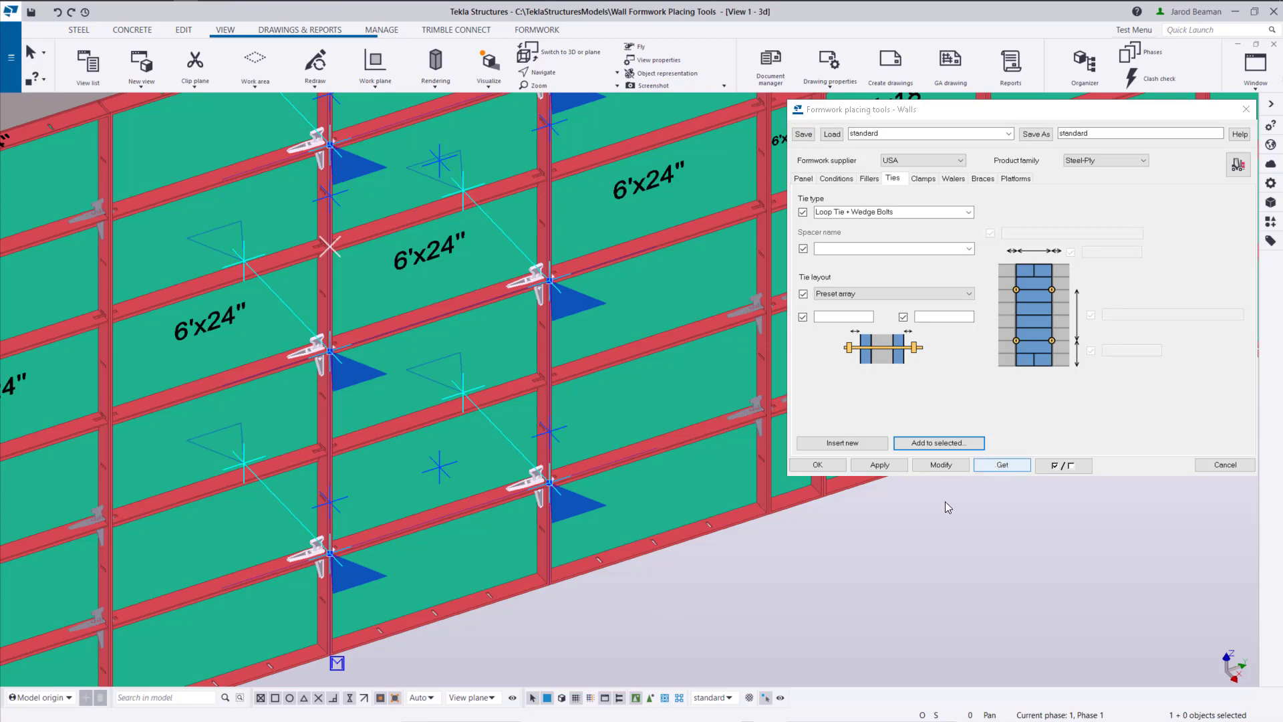
# Load the selected tie array's properties, set its vertical spacing to 2*24 and modify the array
pyautogui.click(1003, 464)
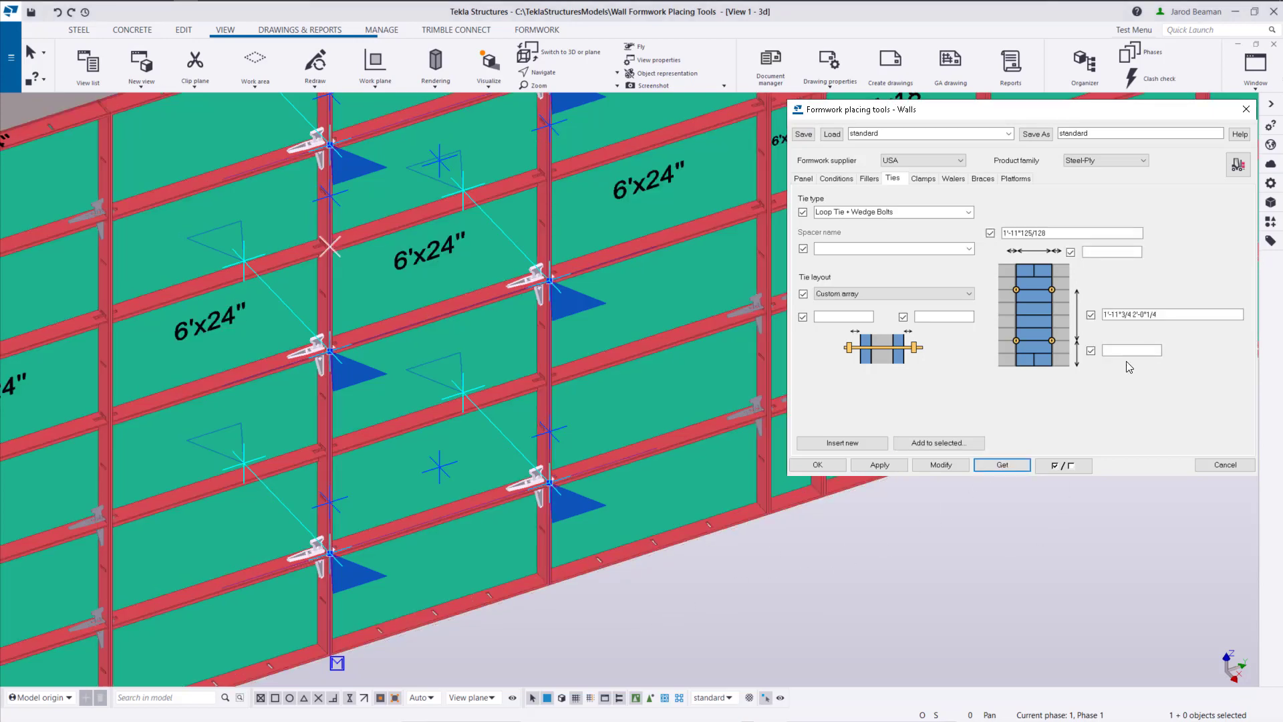
pyautogui.doubleClick(1152, 314)
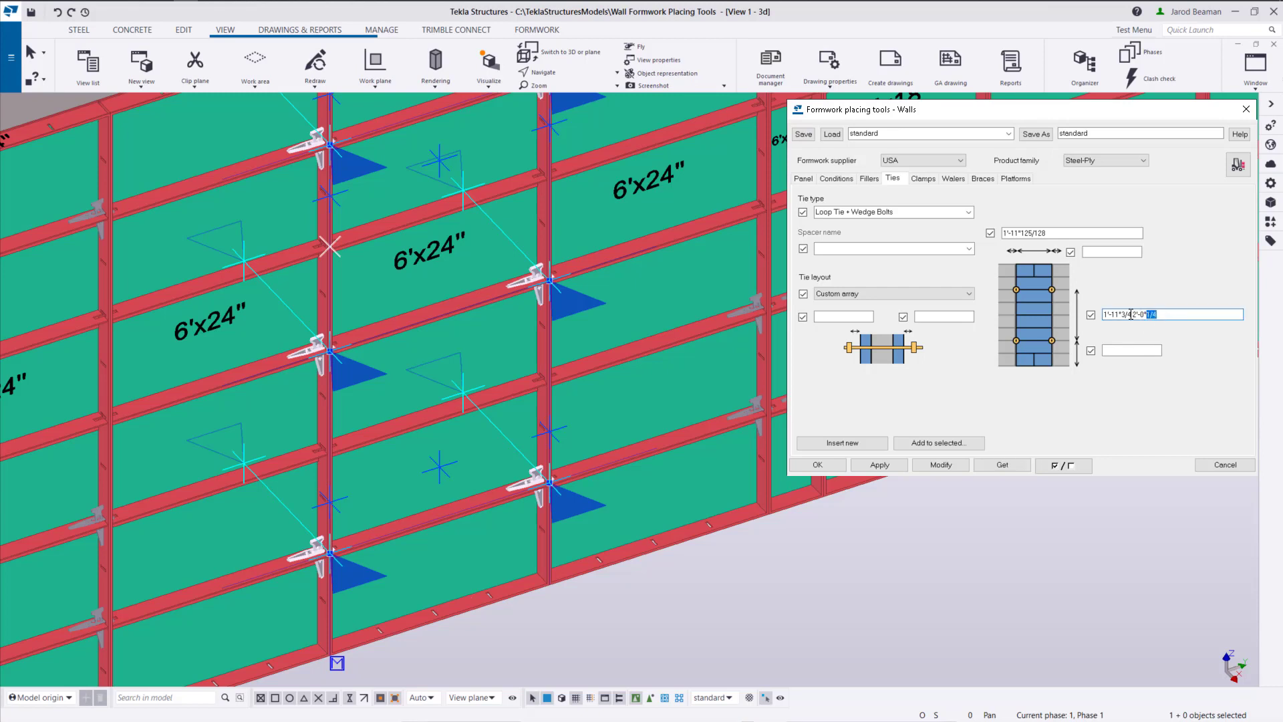
pyautogui.click(1144, 314)
pyautogui.hotkey('ctrl', 'a')
pyautogui.write('2*24')
pyautogui.click(940, 464)
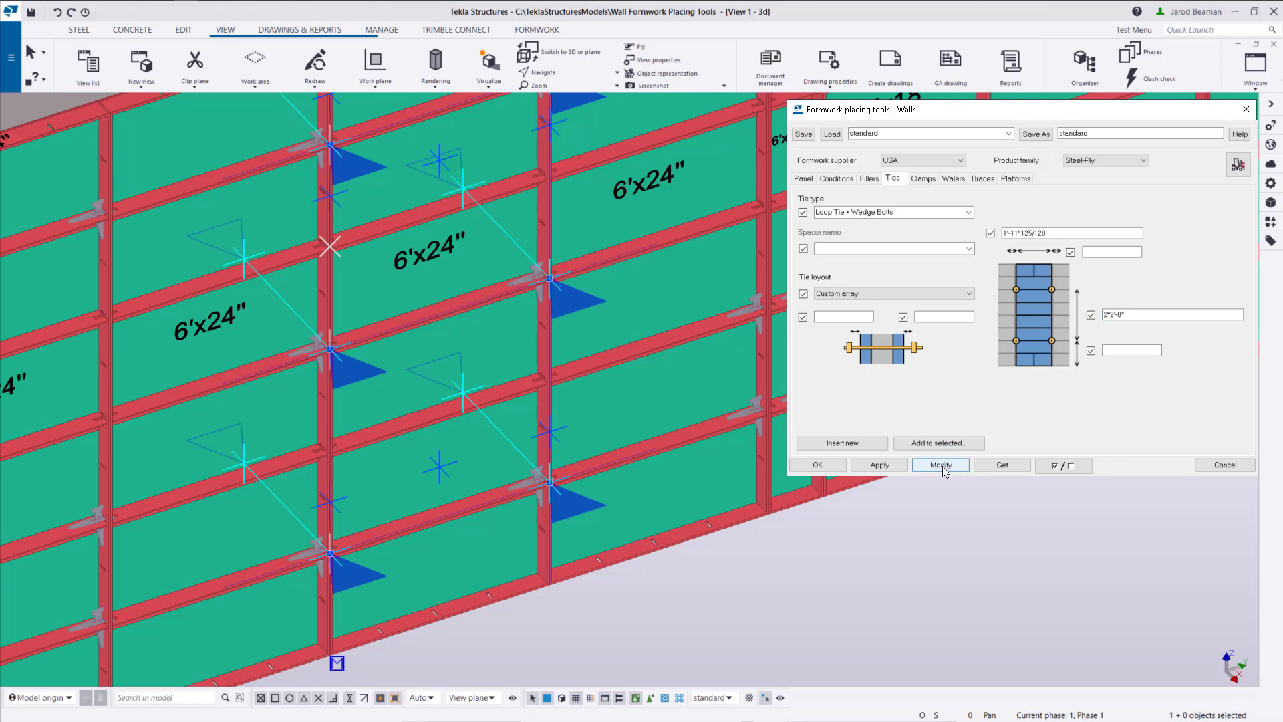
pyautogui.click(843, 544)
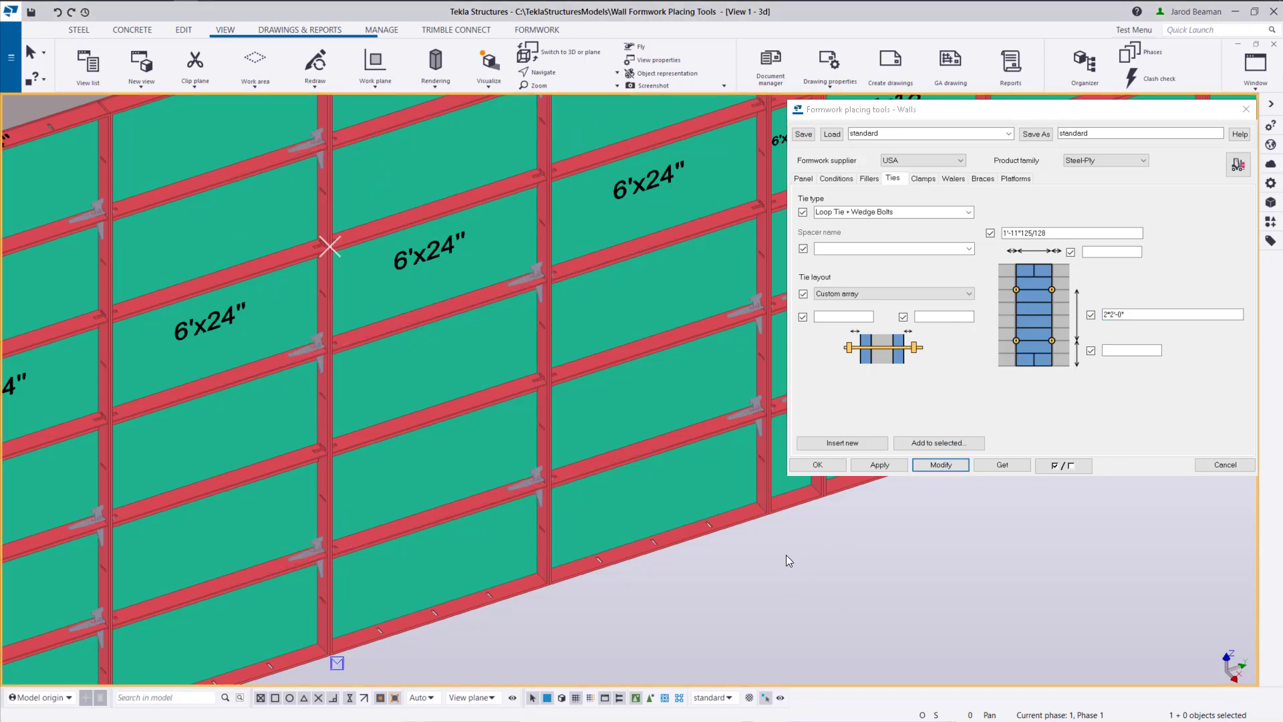
# Limit the 3D view to ties by setting its visible object group to +Formwork Tie
pyautogui.scroll(-2, 315, 543)
pyautogui.click(314, 543)
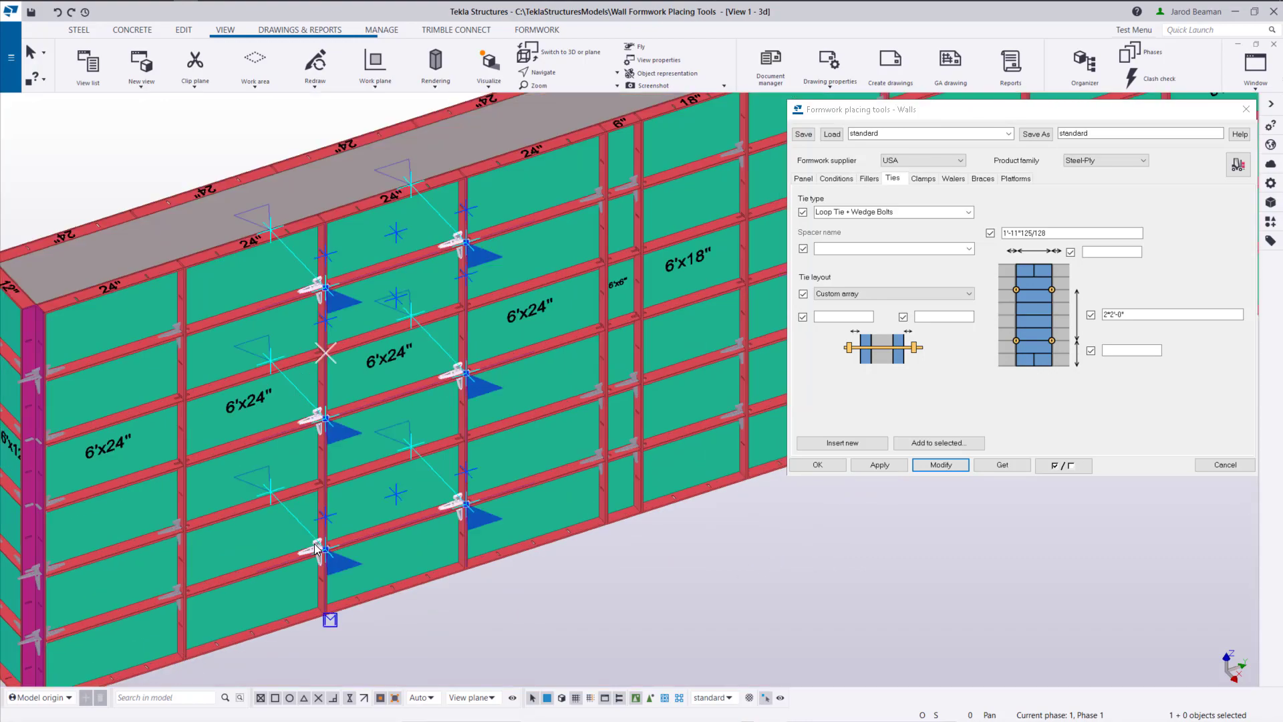
pyautogui.keyDown('ctrl'); pyautogui.moveTo(316, 550); pyautogui.dragTo(333, 549, button='middle'); pyautogui.keyUp('ctrl')
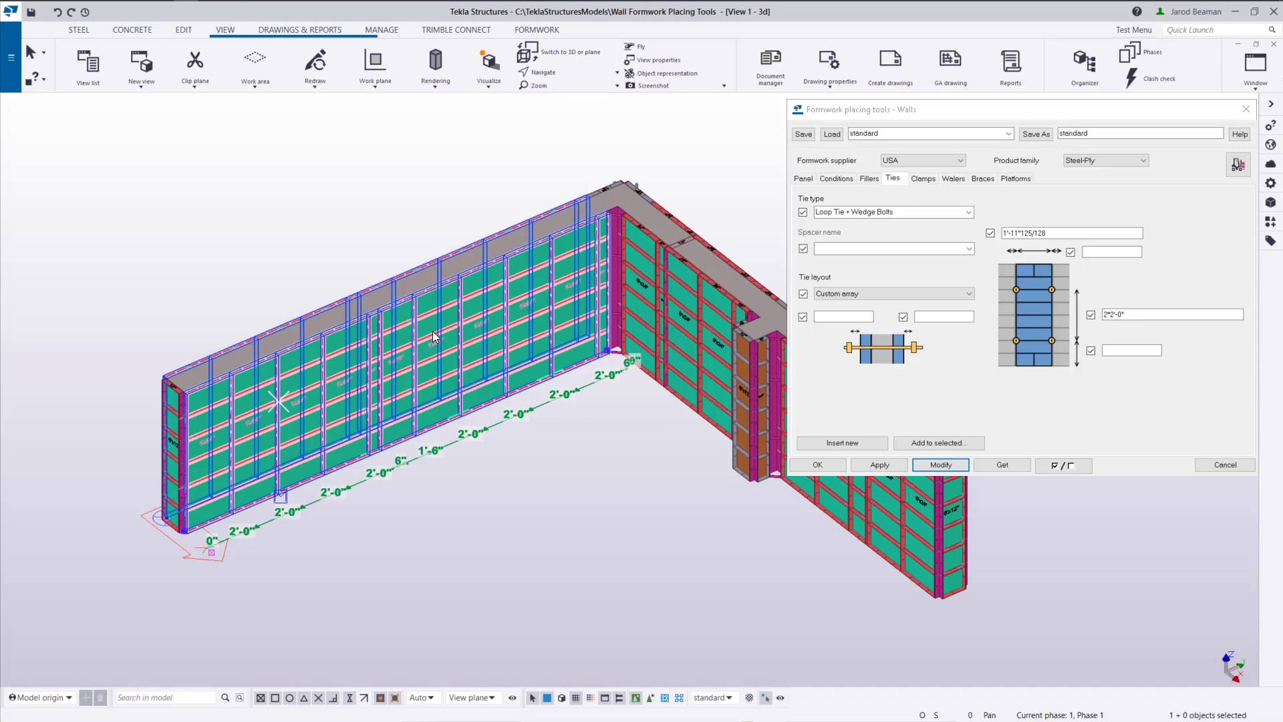
pyautogui.click(376, 204)
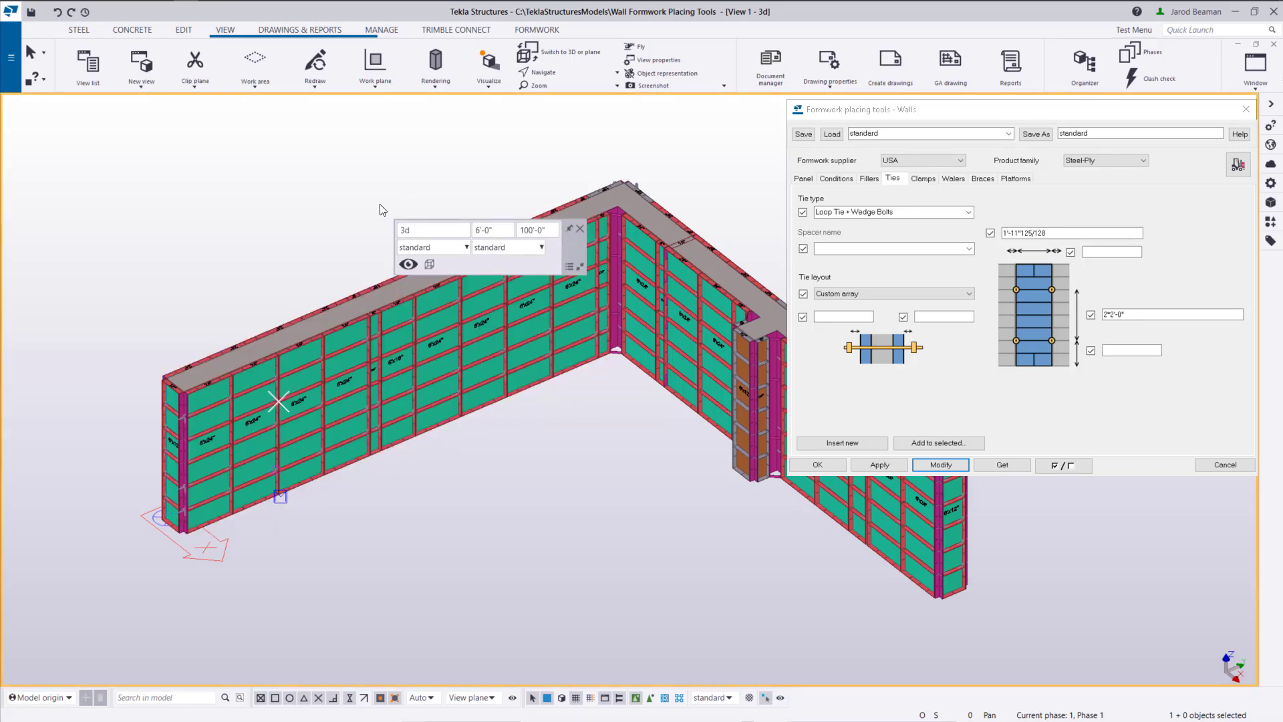
pyautogui.click(464, 249)
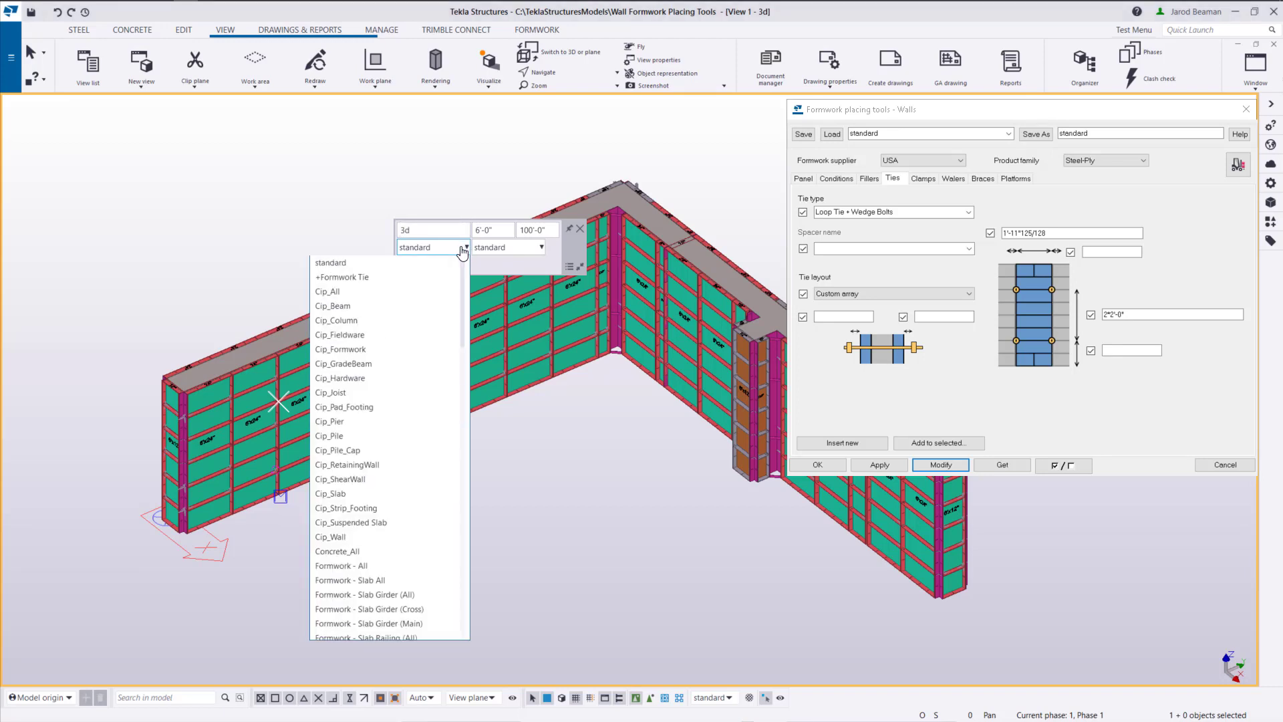
pyautogui.click(403, 277)
pyautogui.moveTo(579, 254); pyautogui.dragTo(228, 154)
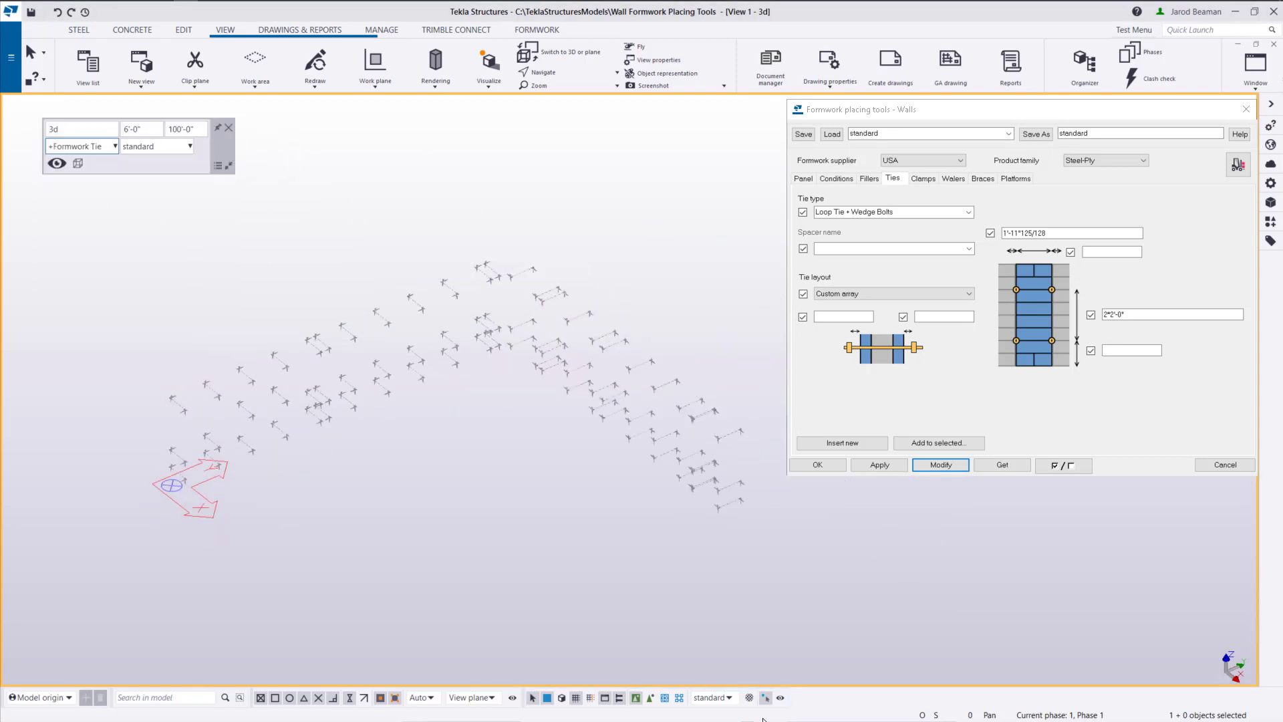
# Set the selection filter to +Formwork Tie and open the selection filter's rules
pyautogui.click(727, 697)
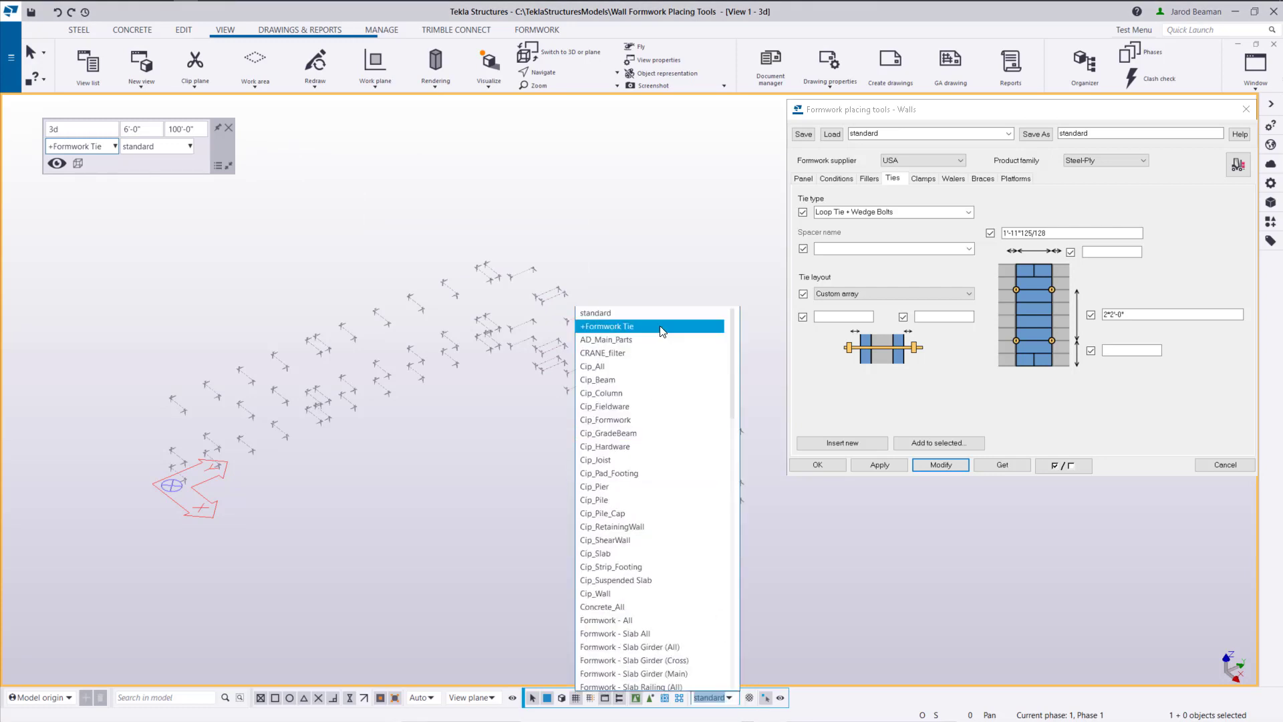
pyautogui.click(660, 328)
pyautogui.click(773, 698)
# Examine the property and value of the Template rule in the +Formwork Tie selection filter
pyautogui.moveTo(189, 304); pyautogui.dragTo(196, 335)
pyautogui.click(181, 434)
pyautogui.click(208, 430)
pyautogui.doubleClick(209, 433)
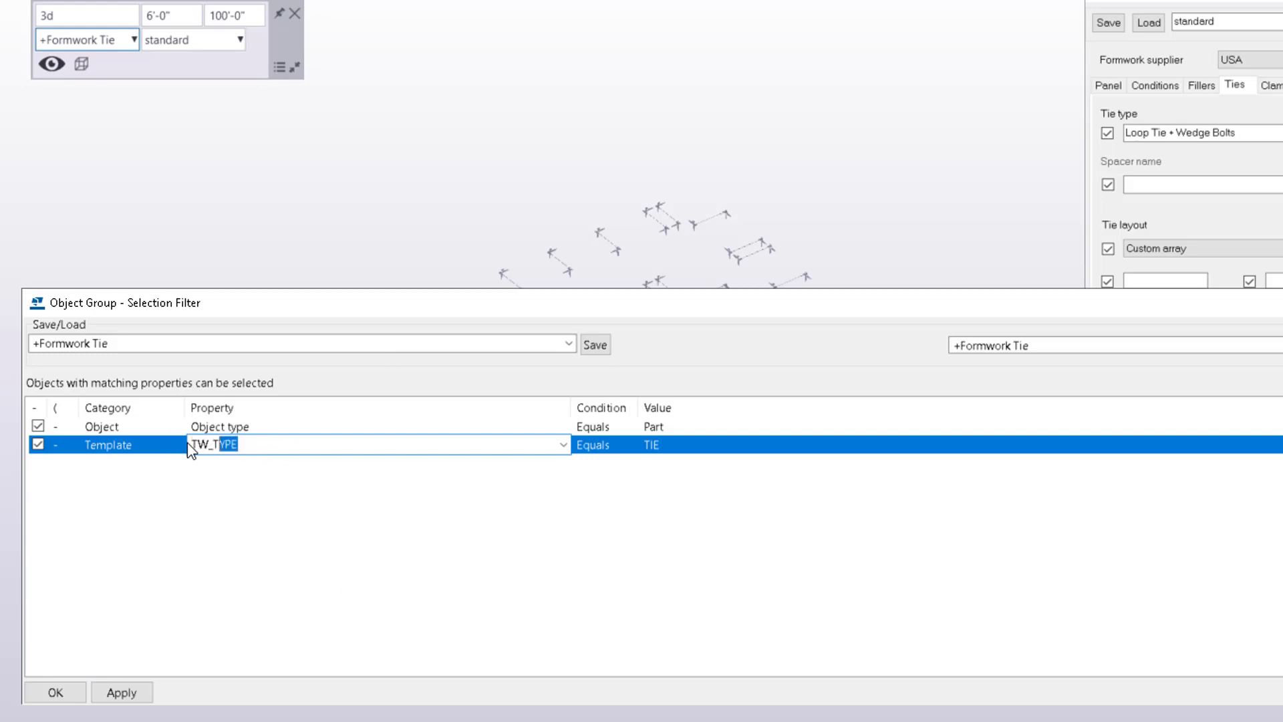
pyautogui.click(263, 453)
pyautogui.click(485, 514)
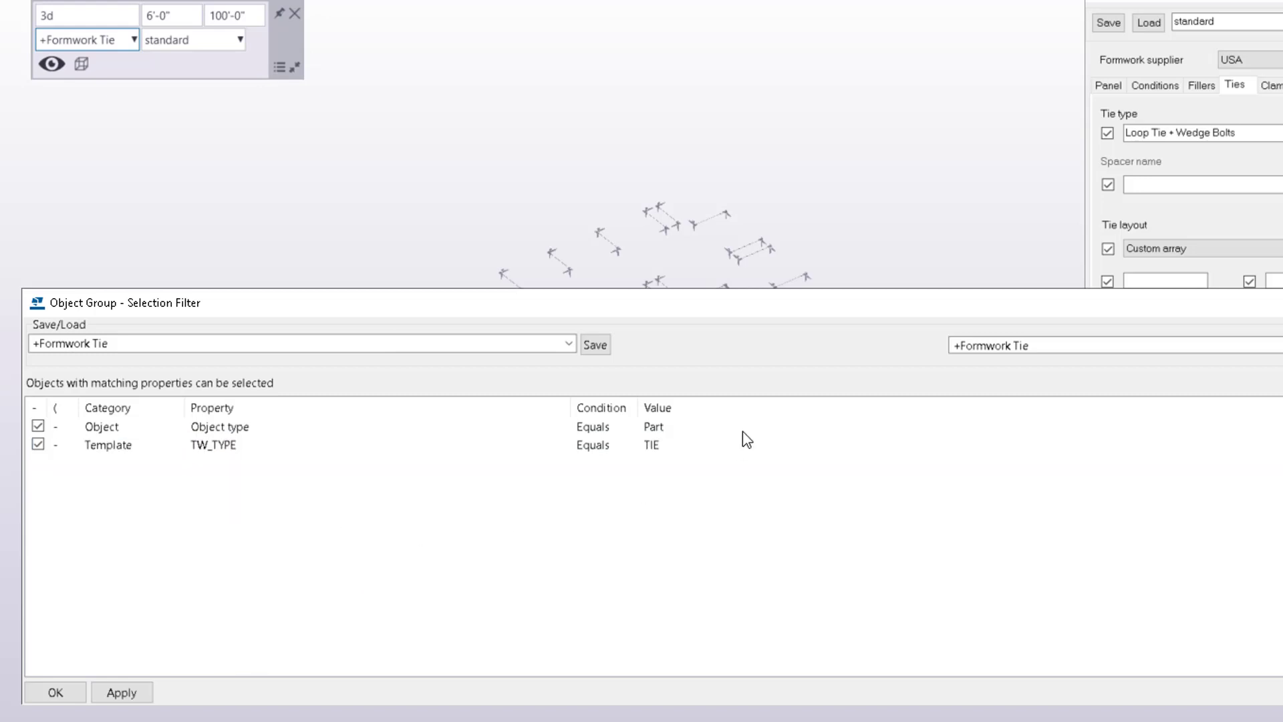
pyautogui.click(670, 449)
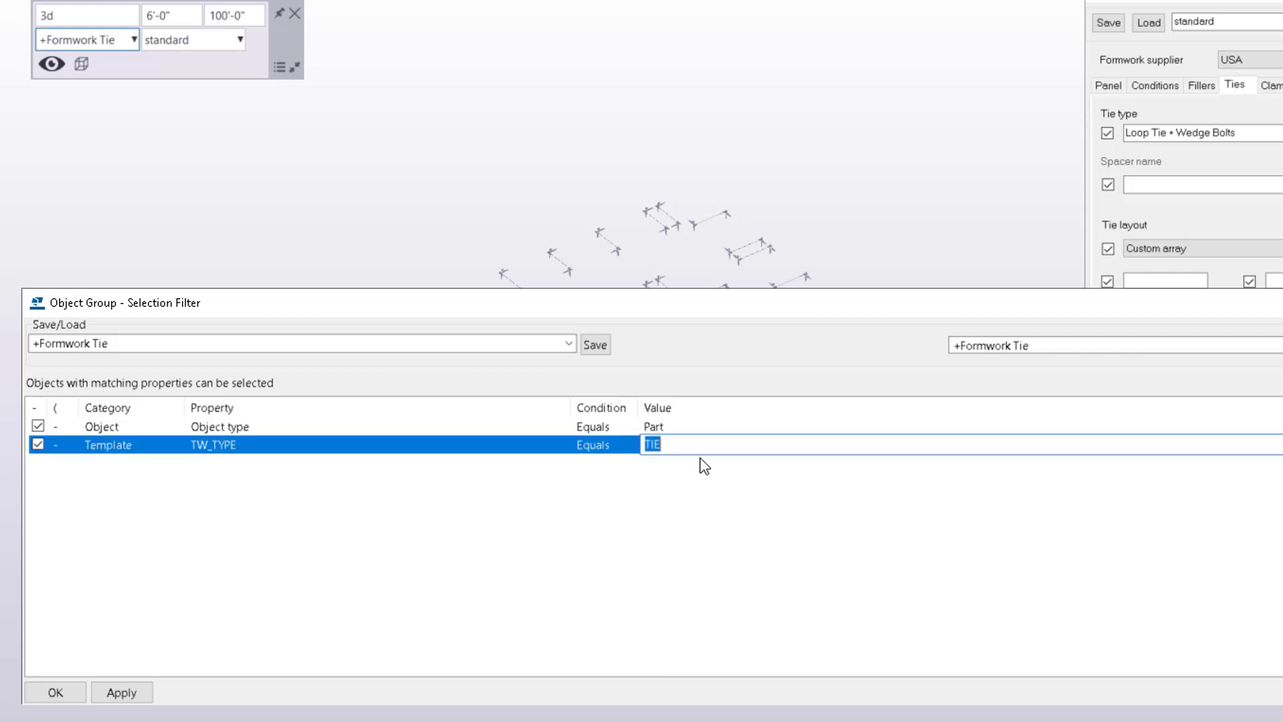
pyautogui.click(648, 500)
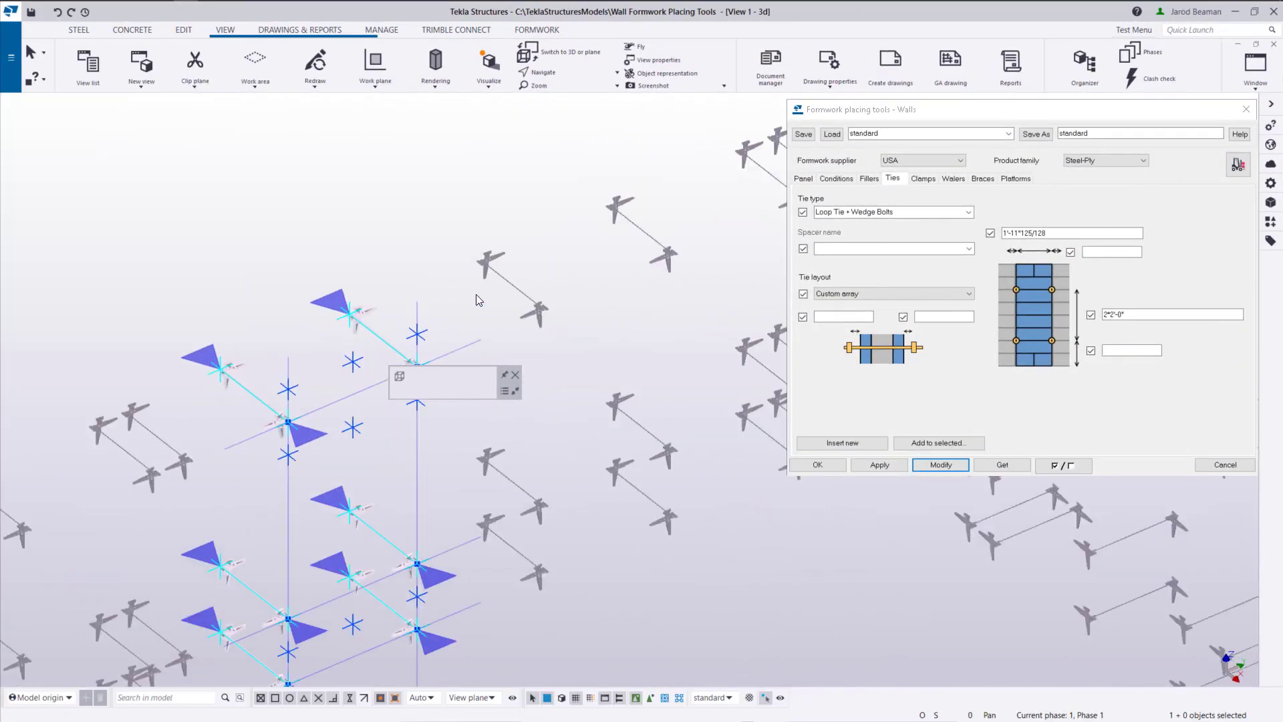
# Open the tie properties and load into them the settings of the custom tie array near the model origin
pyautogui.doubleClick(487, 255)
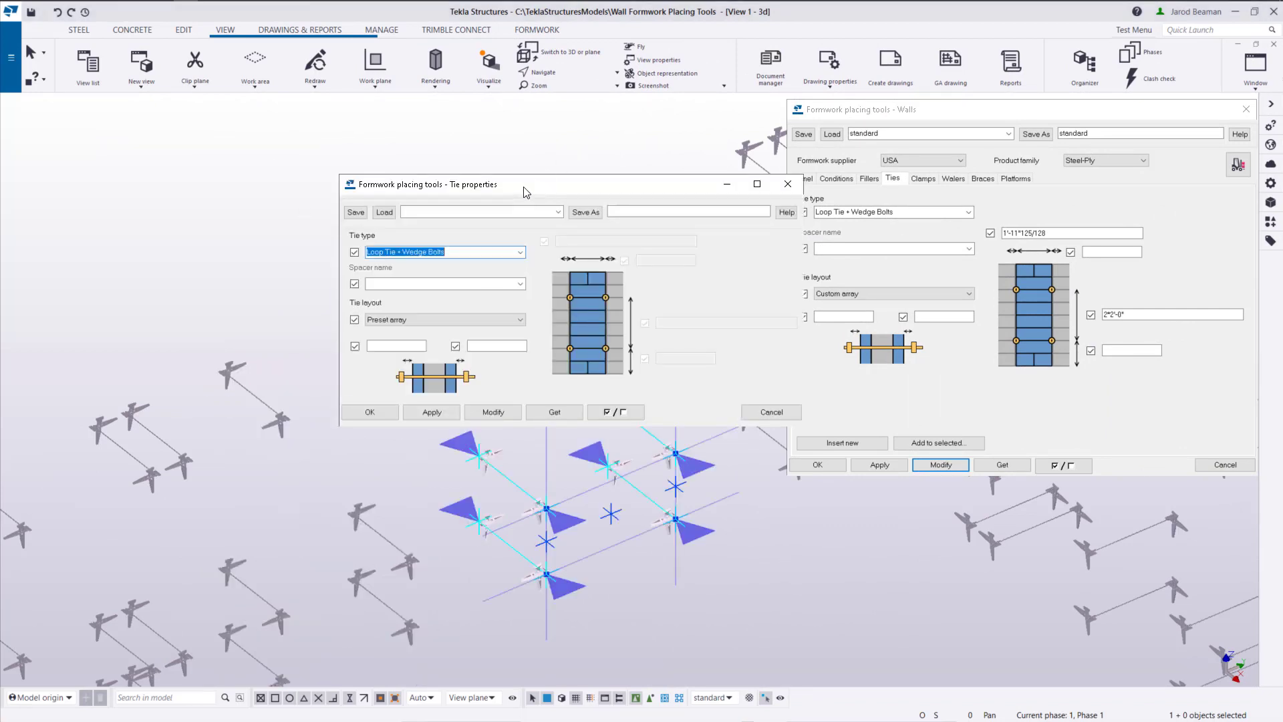
pyautogui.moveTo(518, 186); pyautogui.dragTo(994, 447)
pyautogui.scroll(-3, 405, 340)
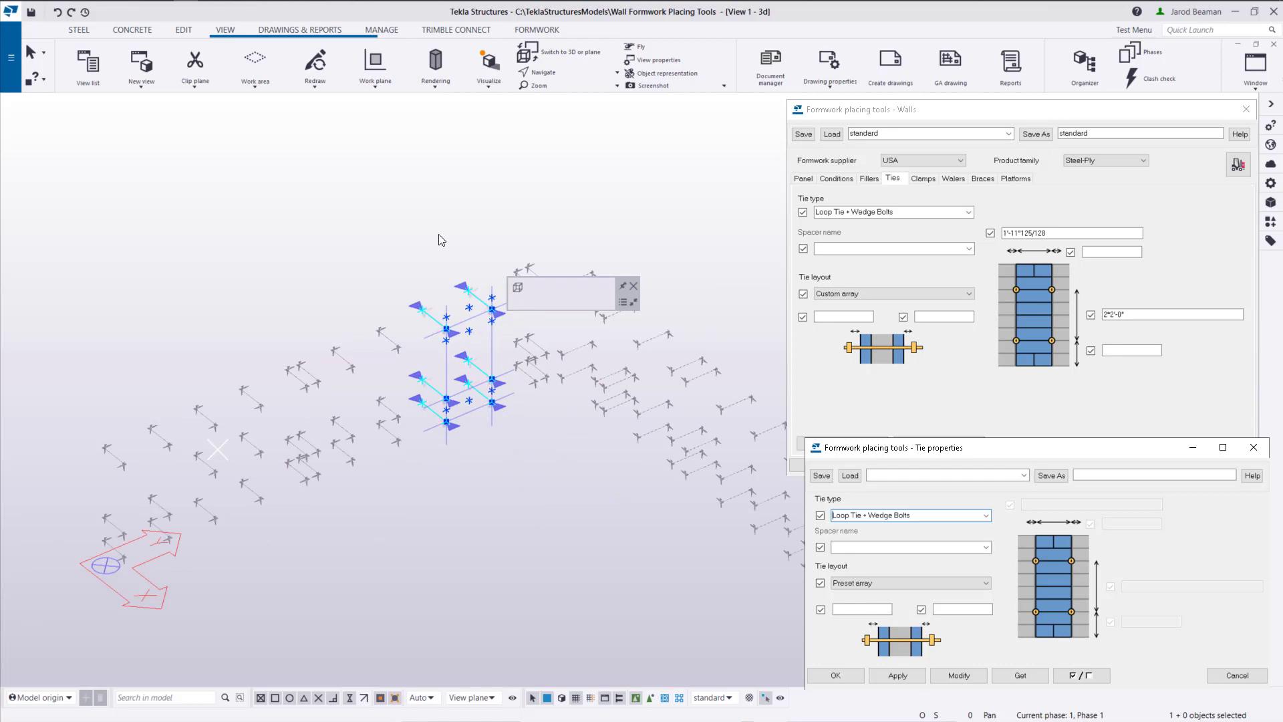
pyautogui.click(261, 405)
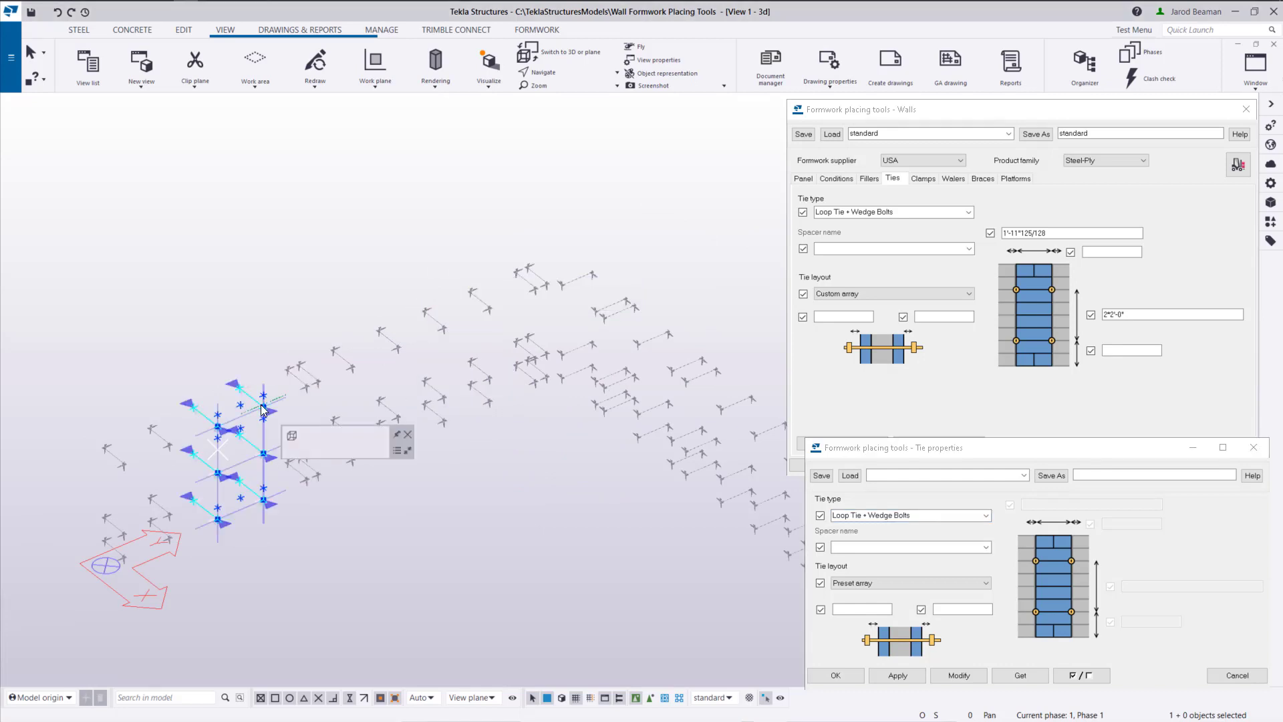
pyautogui.click(1021, 676)
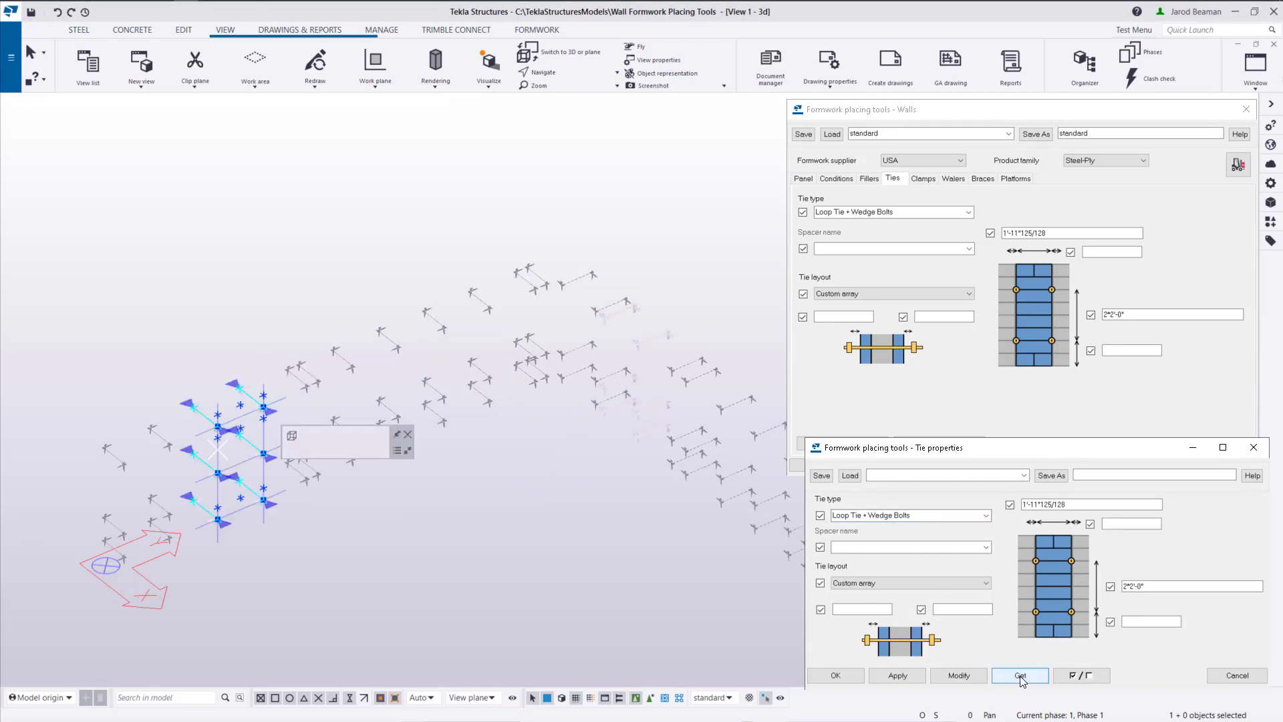
# Modify all ties in the model with only the Custom array layout, 2*2'-0" vertical spacing and blank start offset enabled
pyautogui.click(1076, 677)
pyautogui.click(1110, 586)
pyautogui.scroll(-2, 543, 290)
pyautogui.moveTo(190, 221); pyautogui.dragTo(776, 587)
pyautogui.click(820, 583)
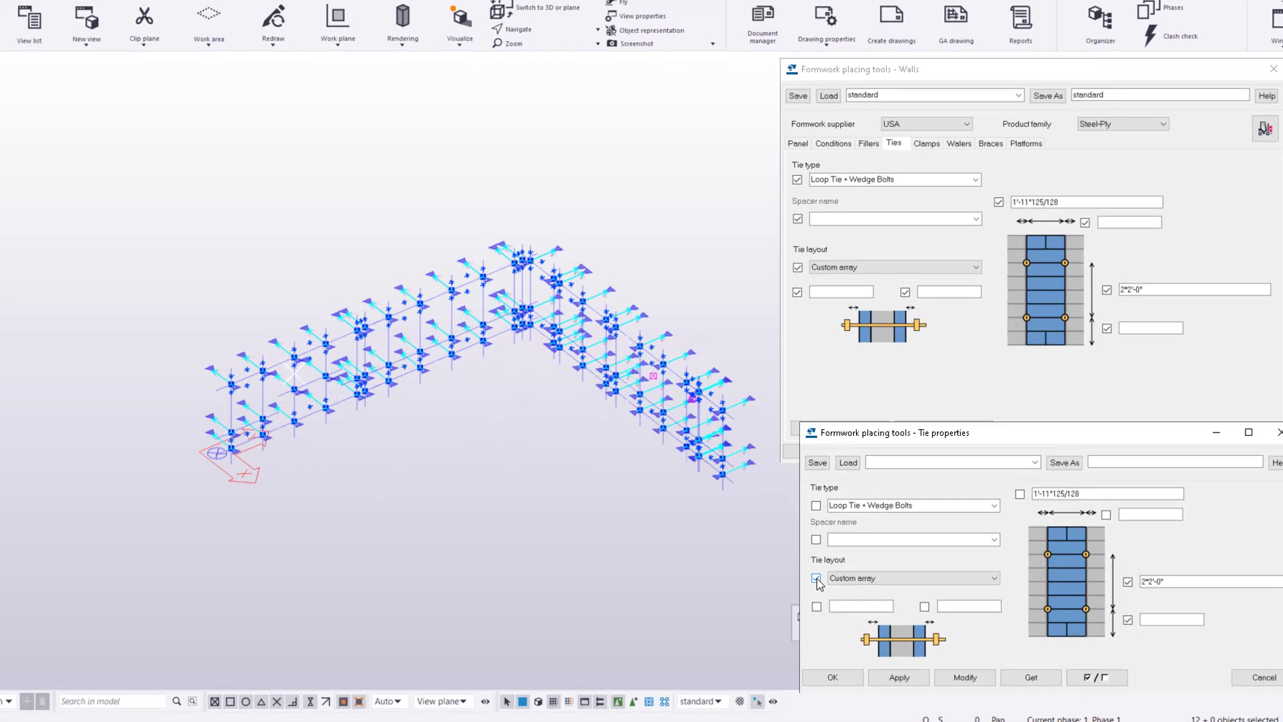
pyautogui.click(987, 686)
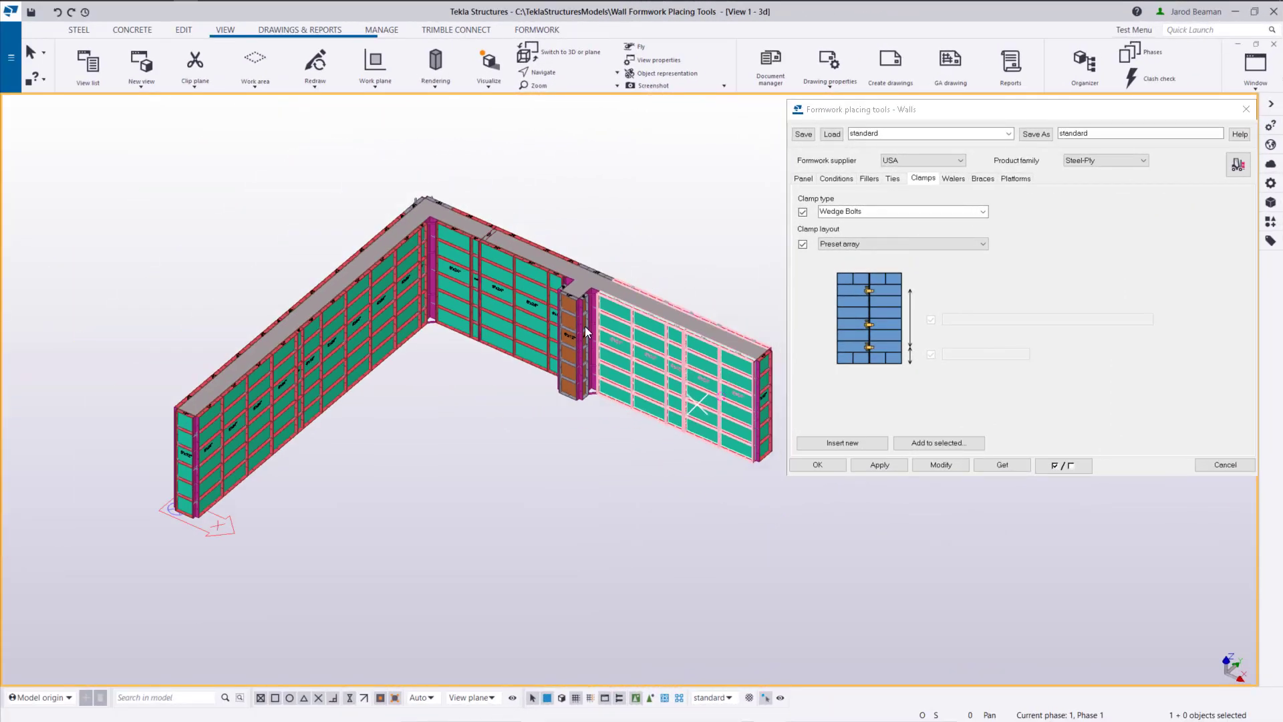
# Set the clamp type to Waler - One Piece Horizontal with the Preset array layout and apply the settings
pyautogui.click(960, 211)
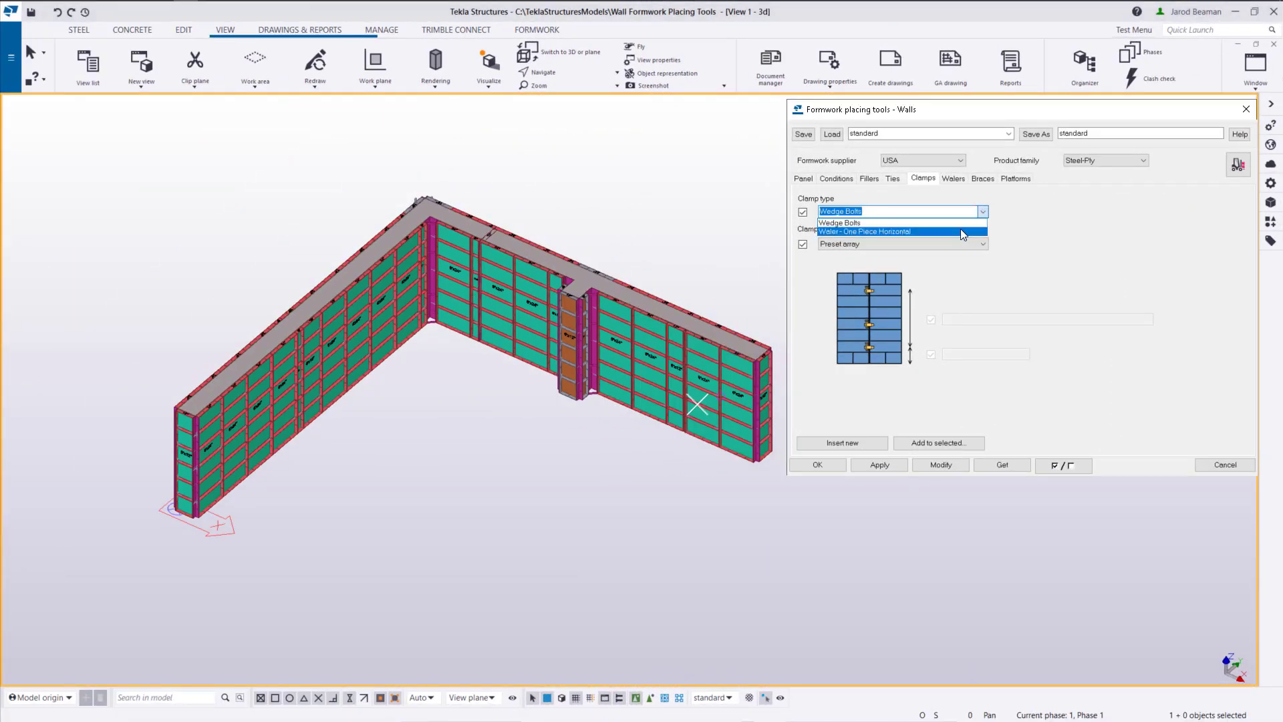
pyautogui.click(960, 230)
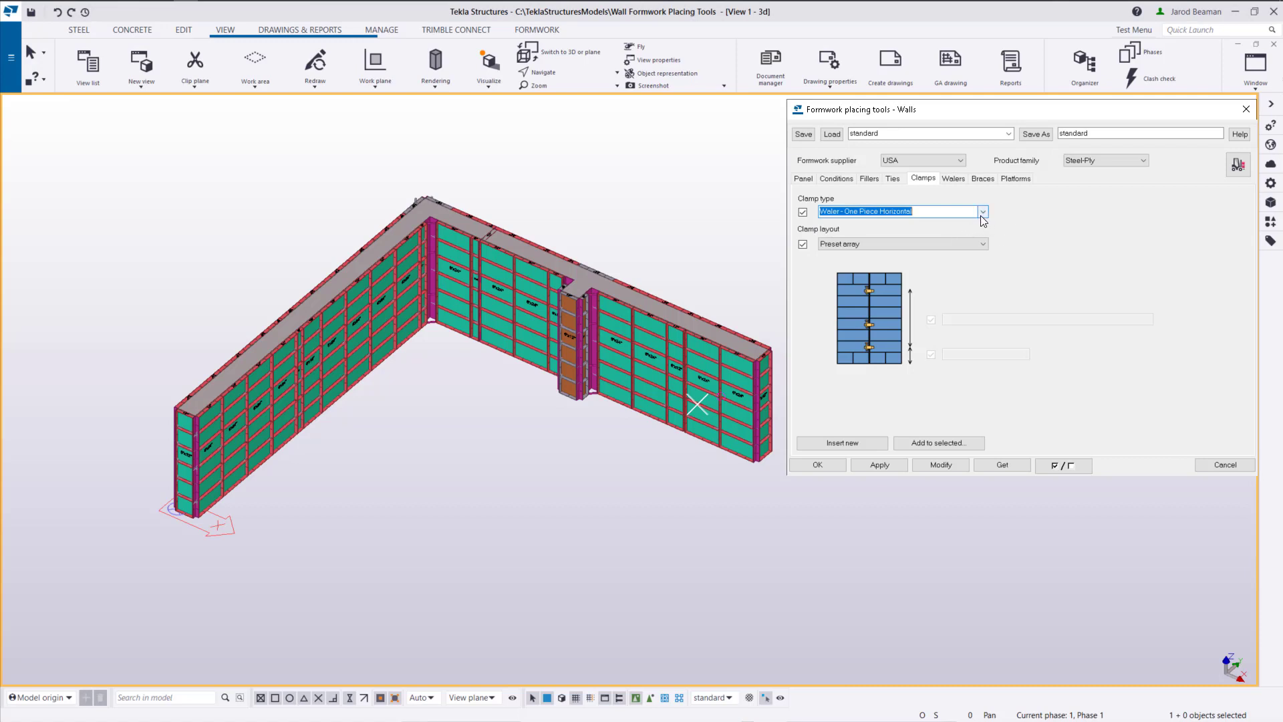
pyautogui.click(959, 248)
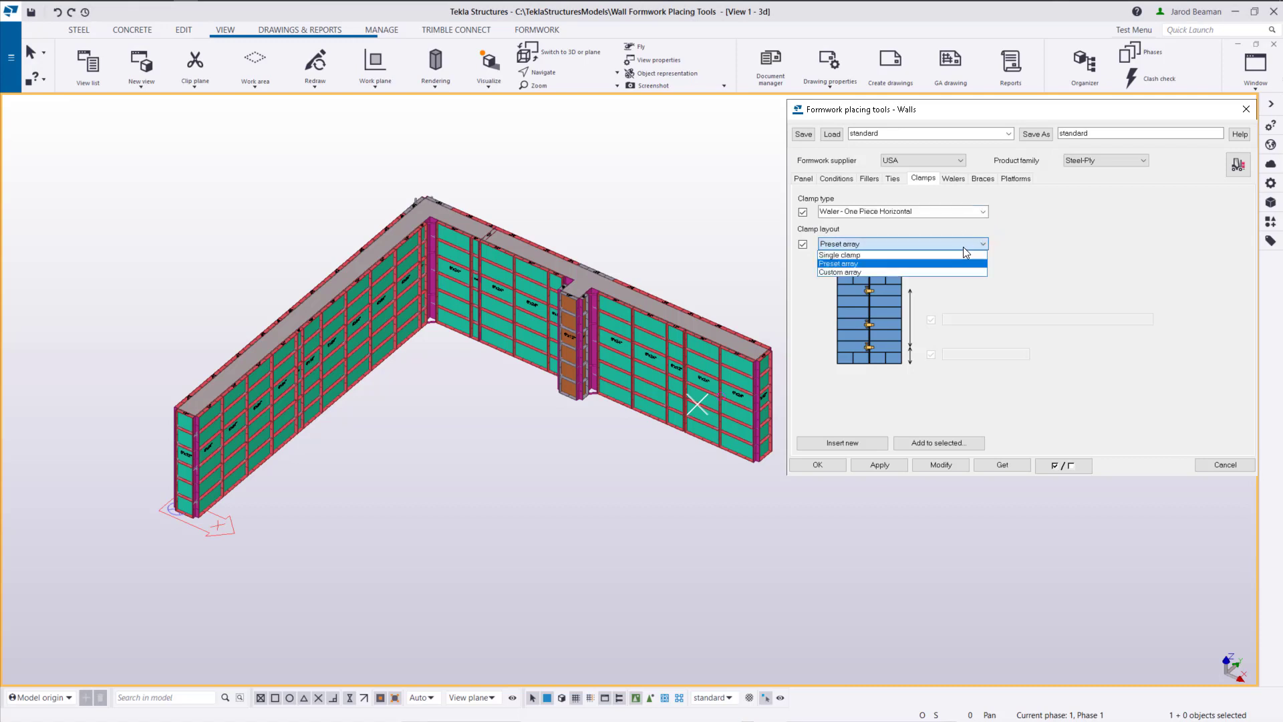
pyautogui.click(963, 239)
pyautogui.click(879, 463)
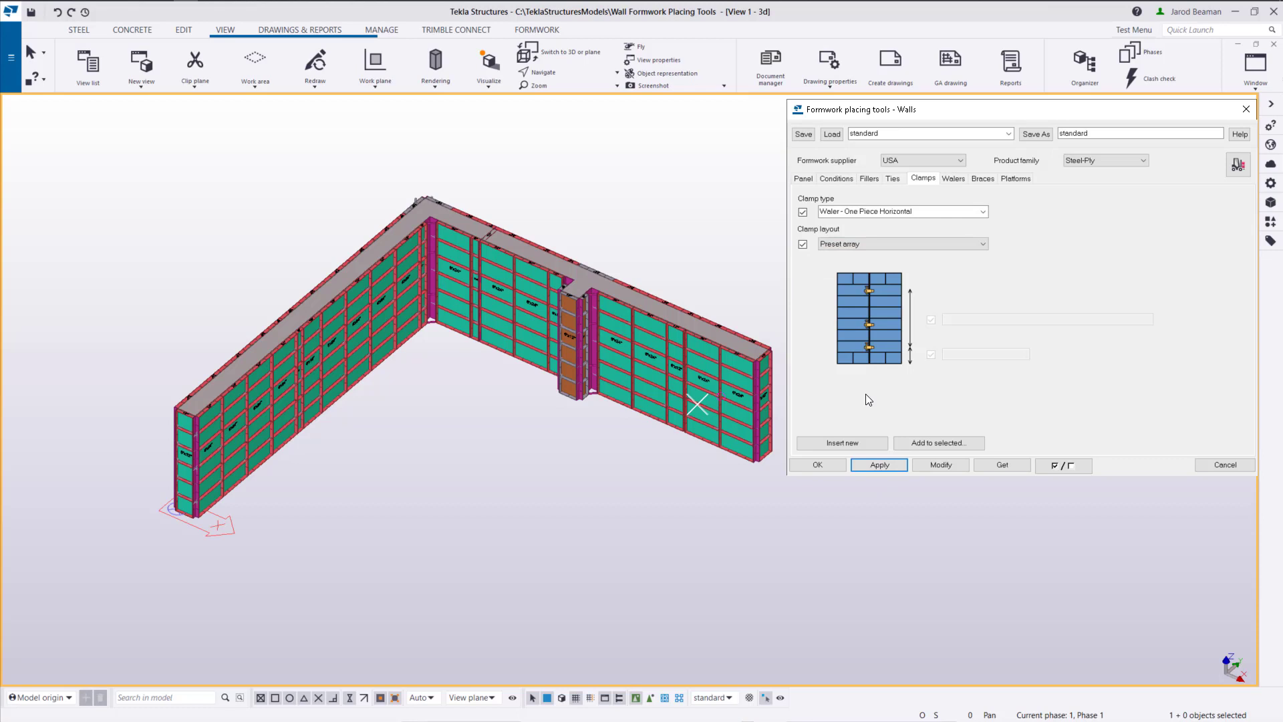
# Insert new clamp arrays at the successive panel joints along the long wall's outer face
pyautogui.click(858, 441)
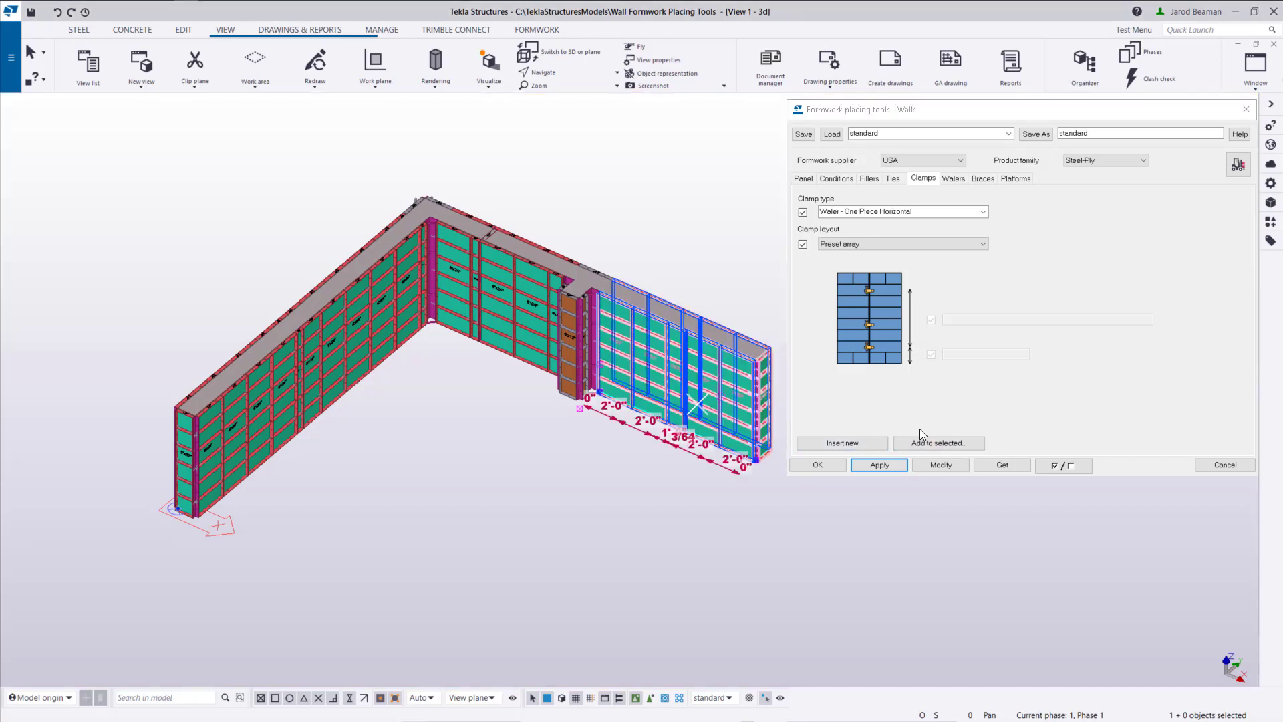
pyautogui.click(730, 275)
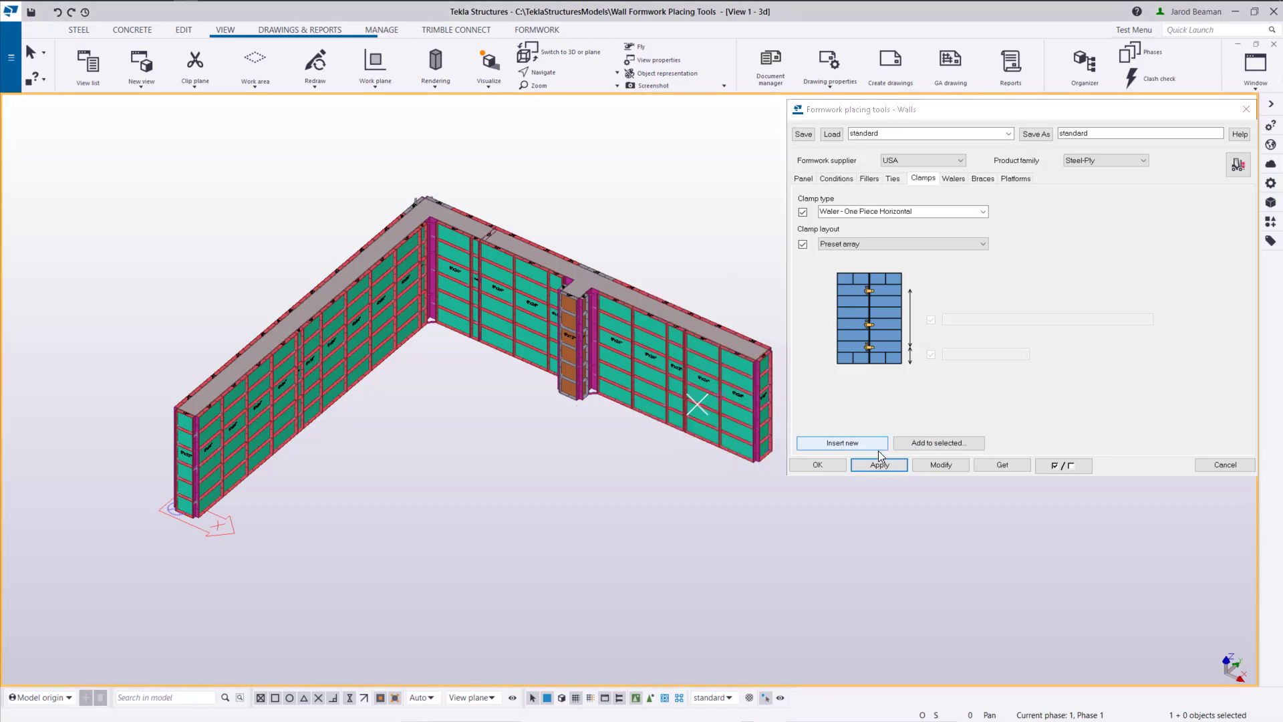
pyautogui.click(846, 445)
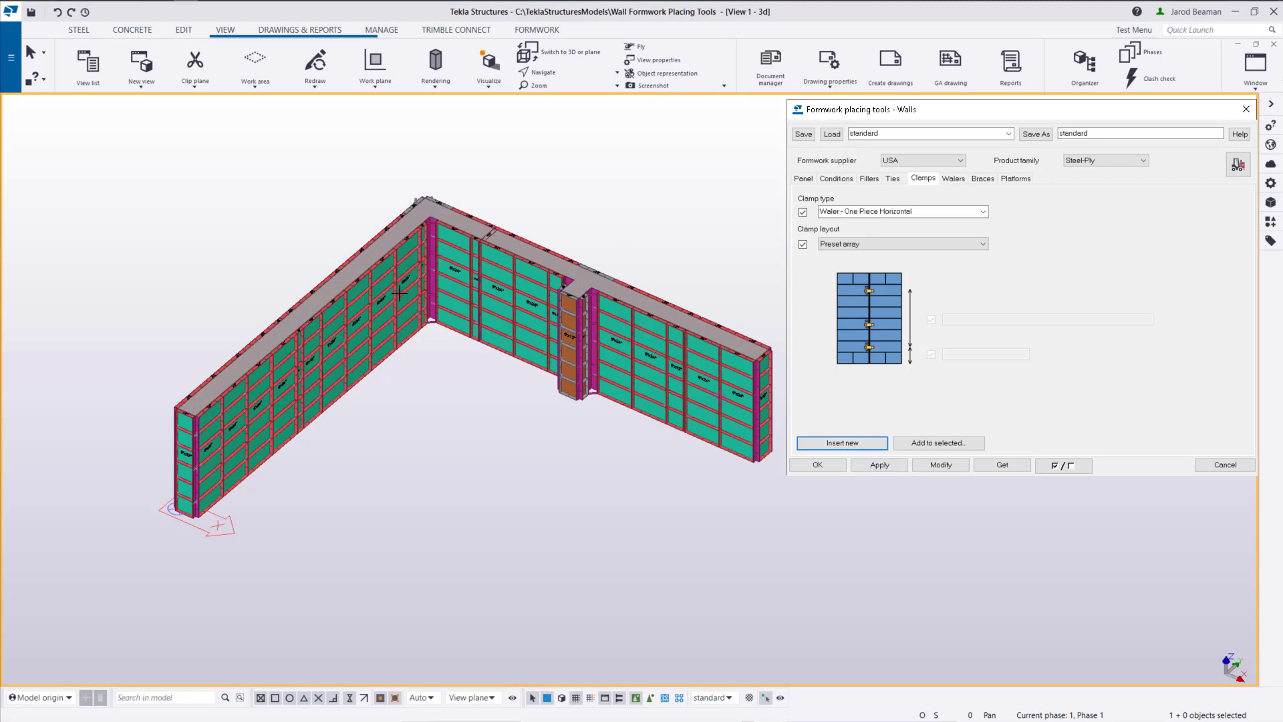
pyautogui.scroll(3, 392, 297)
pyautogui.keyDown('ctrl'); pyautogui.moveTo(393, 298); pyautogui.dragTo(647, 274, button='middle'); pyautogui.keyUp('ctrl')
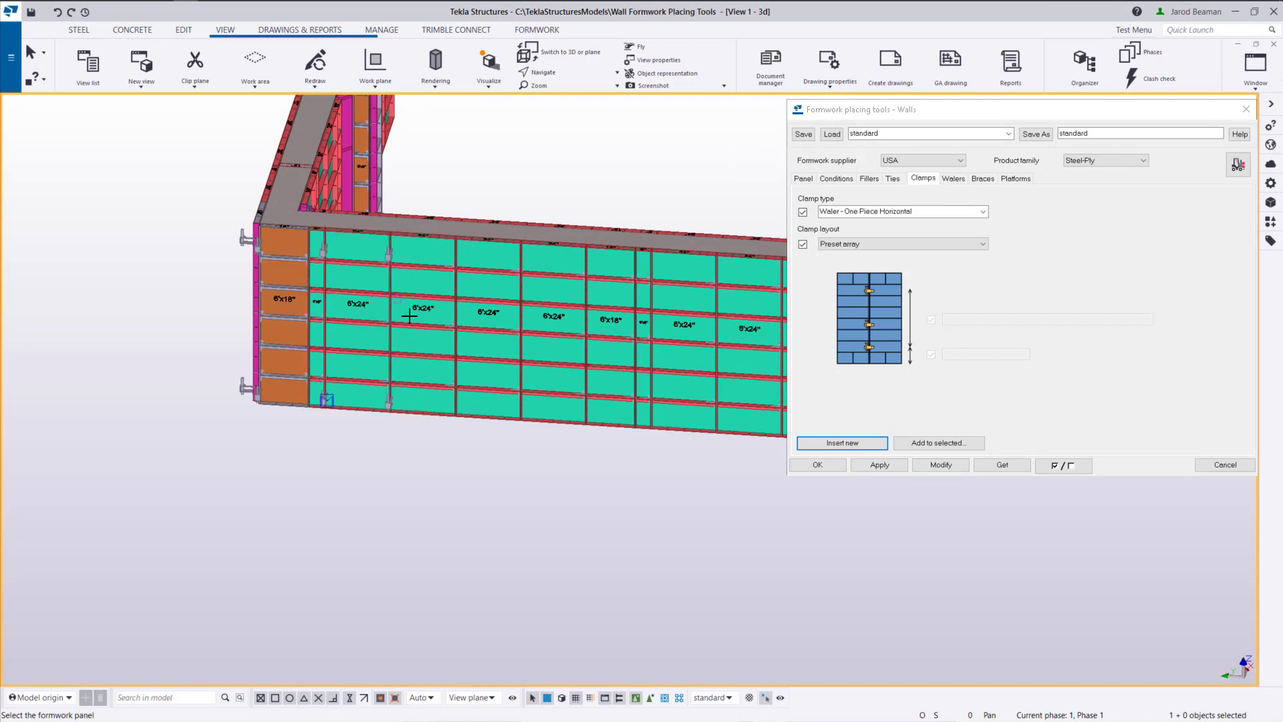
pyautogui.click(521, 324)
pyautogui.click(582, 319)
pyautogui.click(630, 322)
pyautogui.click(650, 324)
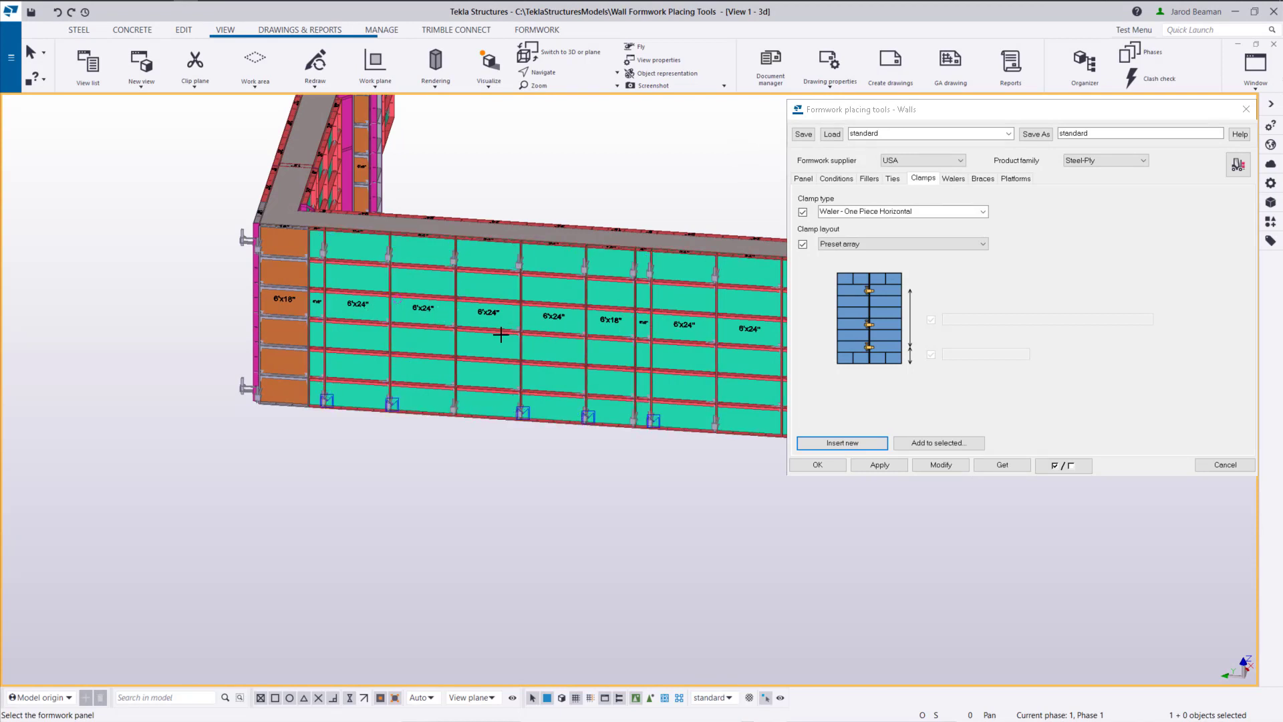
pyautogui.moveTo(501, 334); pyautogui.dragTo(319, 309, button='middle')
pyautogui.click(599, 327)
pyautogui.click(668, 338)
# Insert clamp arrays at the panel joints of the adjoining wall's outer face, between the corner and the orange 6'x24" panel, and end the command
pyautogui.keyDown('ctrl'); pyautogui.moveTo(129, 252); pyautogui.dragTo(661, 260, button='middle'); pyautogui.keyUp('ctrl')
pyautogui.scroll(3, 662, 260)
pyautogui.click(269, 291)
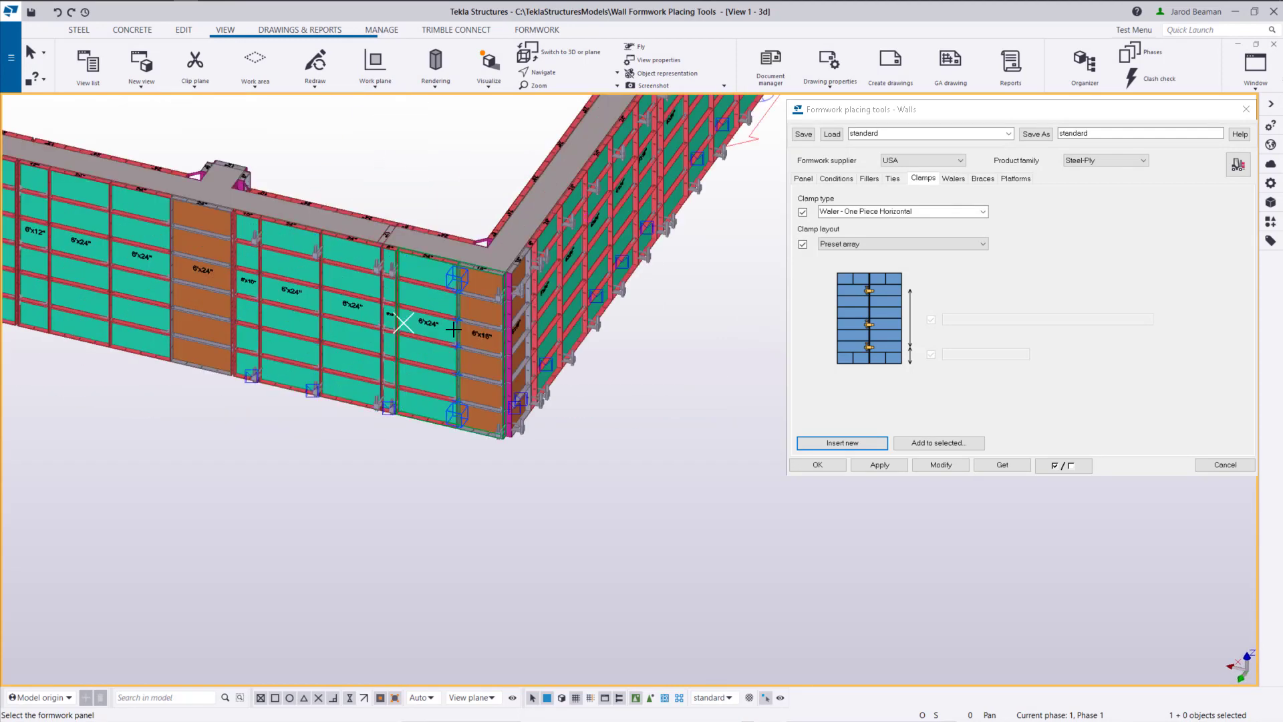
pyautogui.scroll(-5, 656, 366)
pyautogui.rightClick(441, 213)
pyautogui.click(491, 221)
pyautogui.scroll(3, 312, 287)
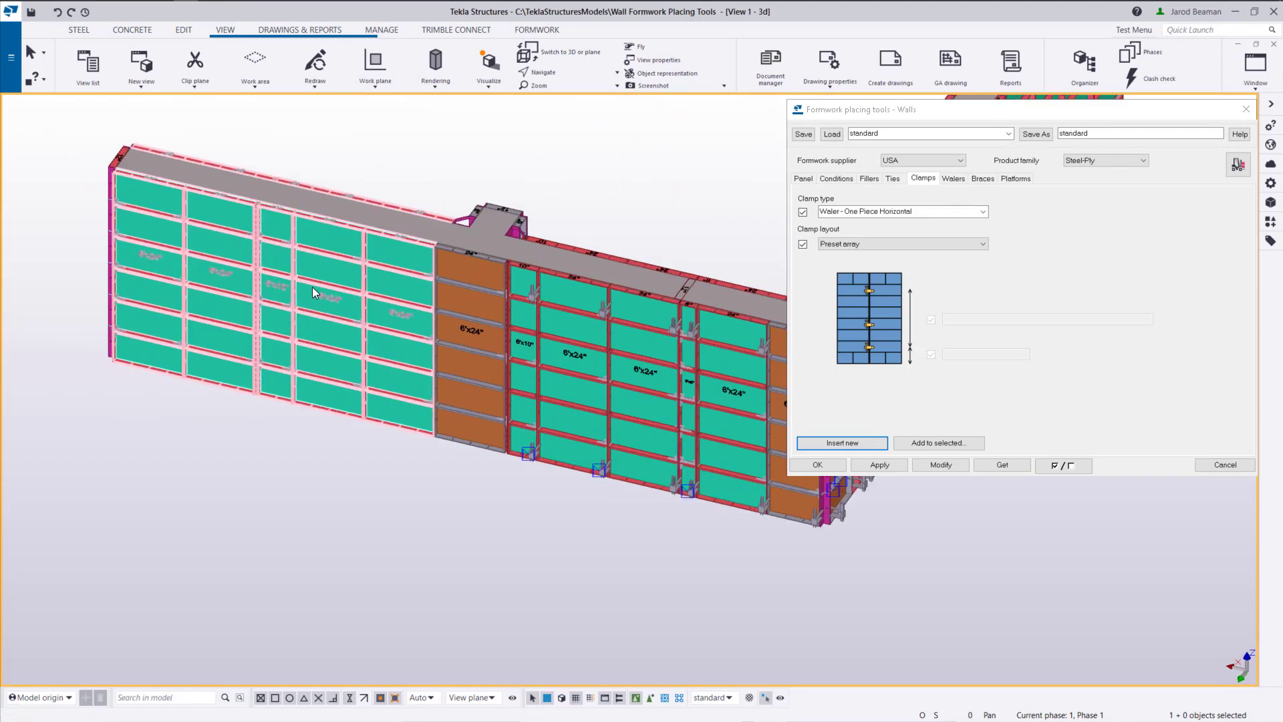
# Add clamps as accessories to the panel run between the orange 6'x24" panel and the wall's free end
pyautogui.click(311, 286)
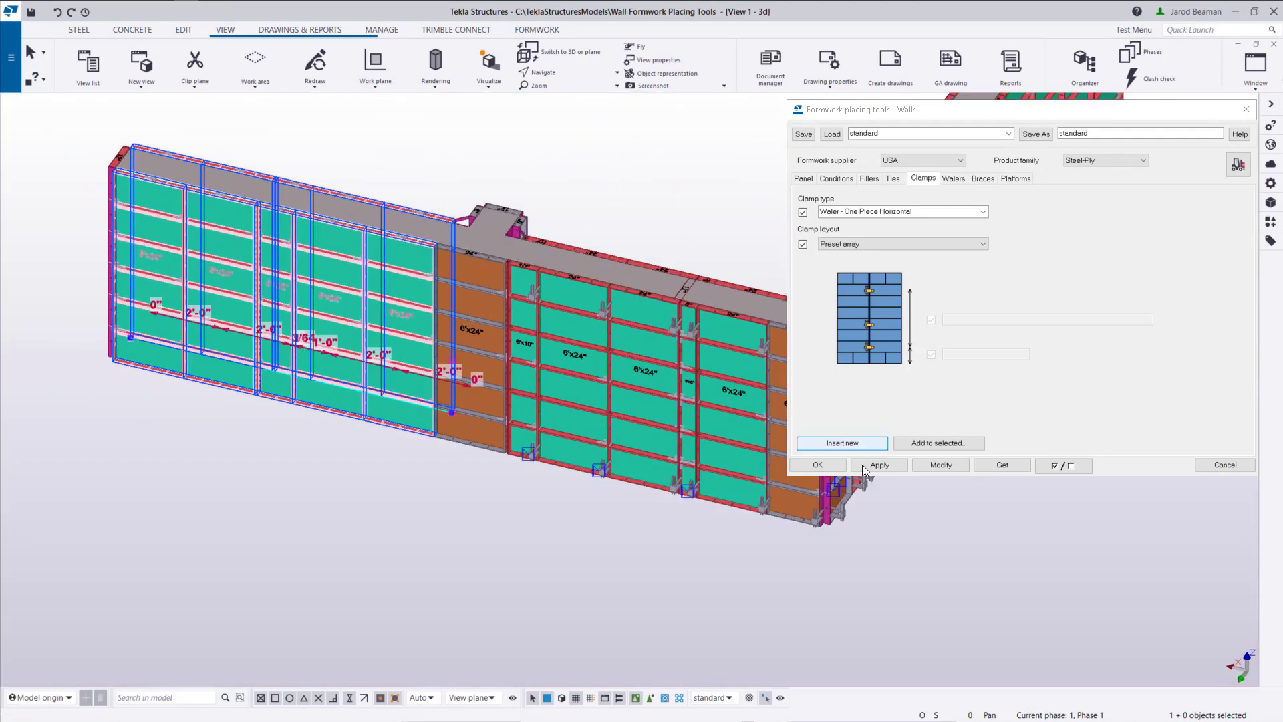
pyautogui.click(924, 443)
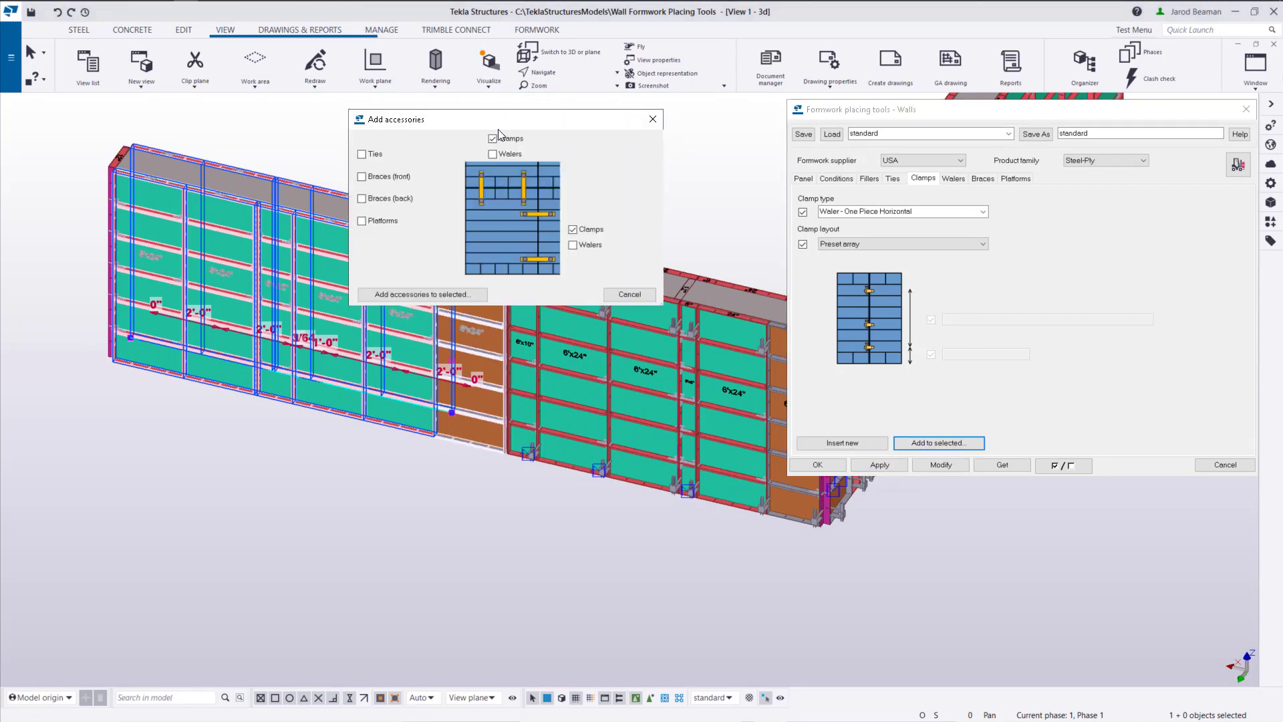
pyautogui.click(417, 294)
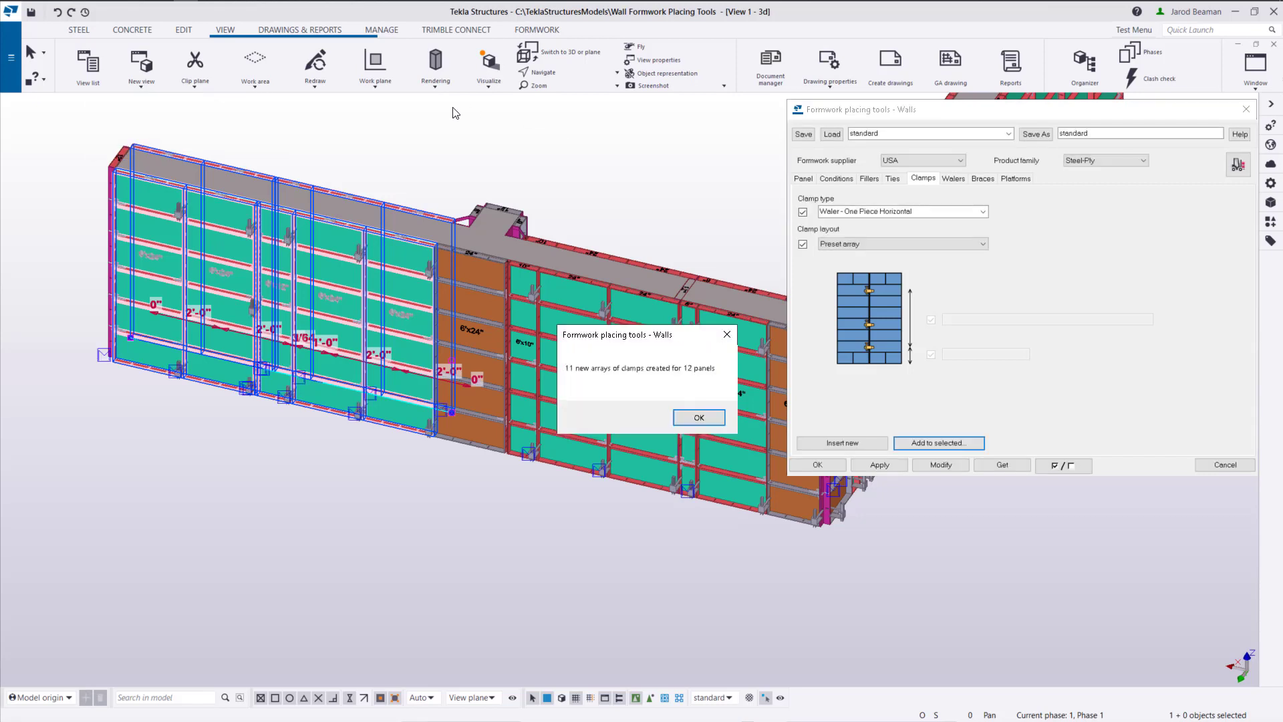
pyautogui.click(698, 418)
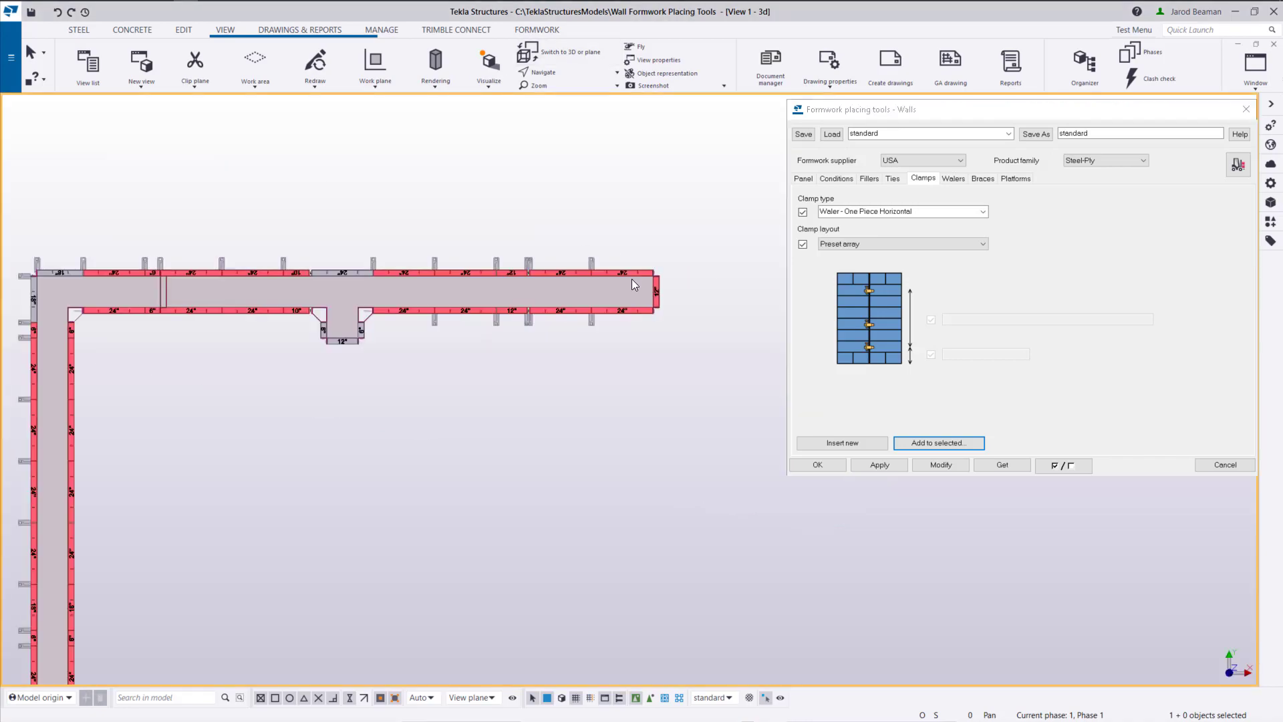
# Try to move the upper clamp of the array beside the 6'x10" panel down along its panel joint
pyautogui.scroll(5, 632, 278)
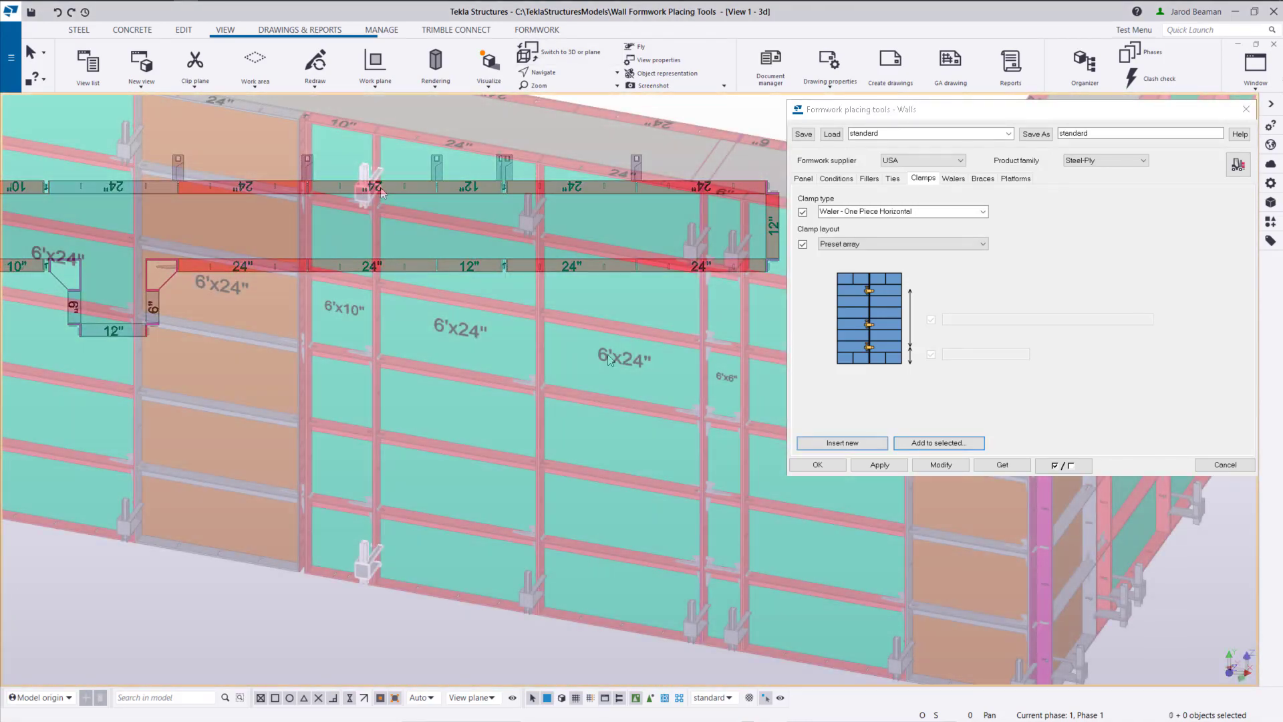
pyautogui.scroll(3, 363, 191)
pyautogui.click(362, 192)
pyautogui.scroll(1, 259, 152)
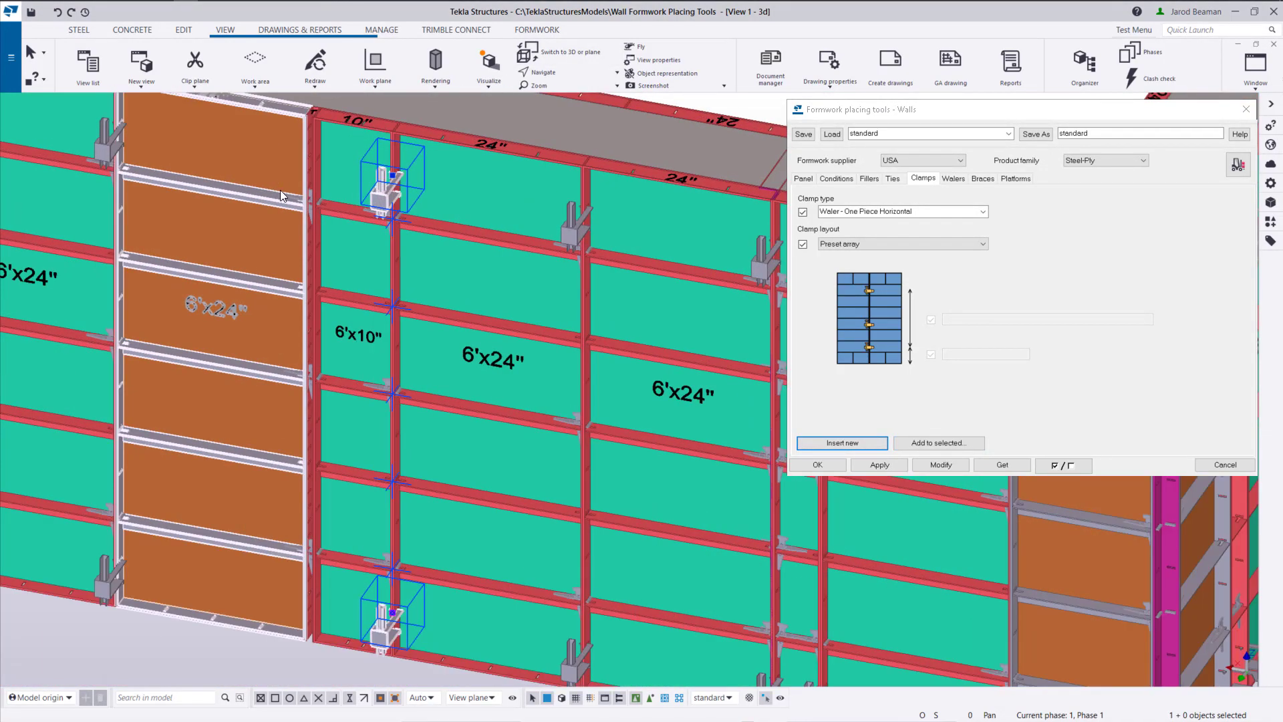
pyautogui.scroll(-2, 401, 327)
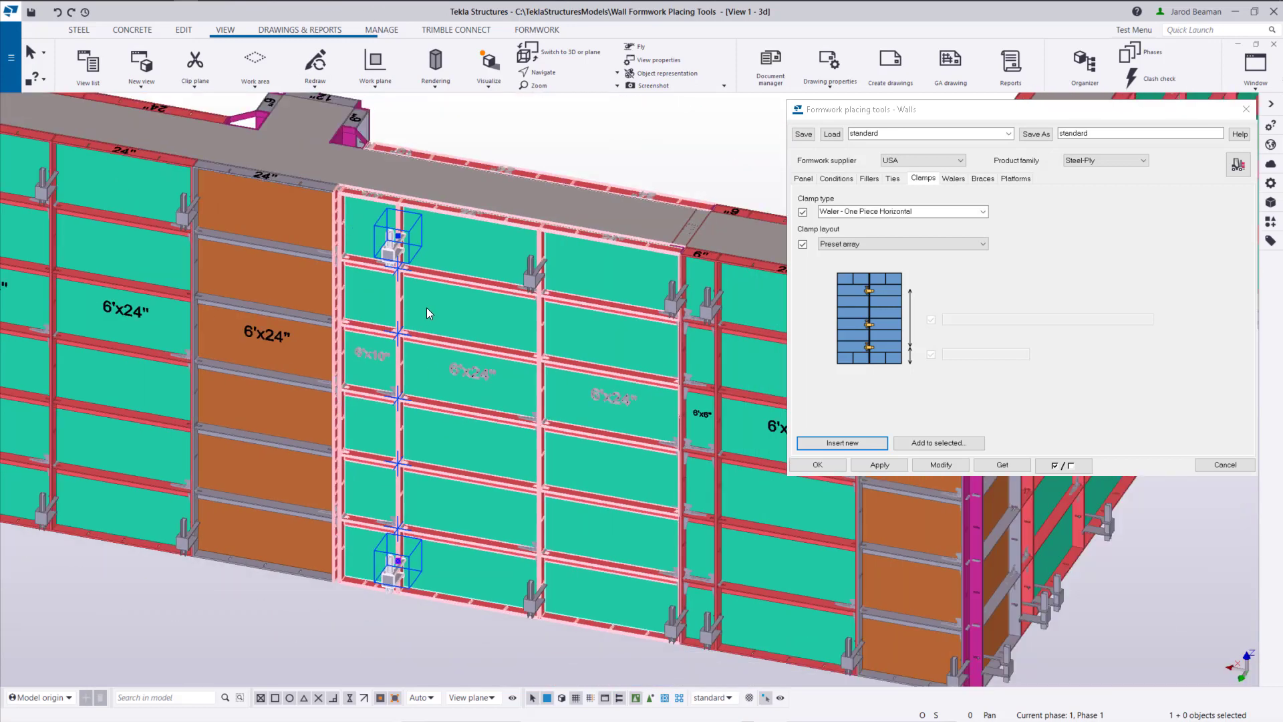
pyautogui.scroll(3, 415, 234)
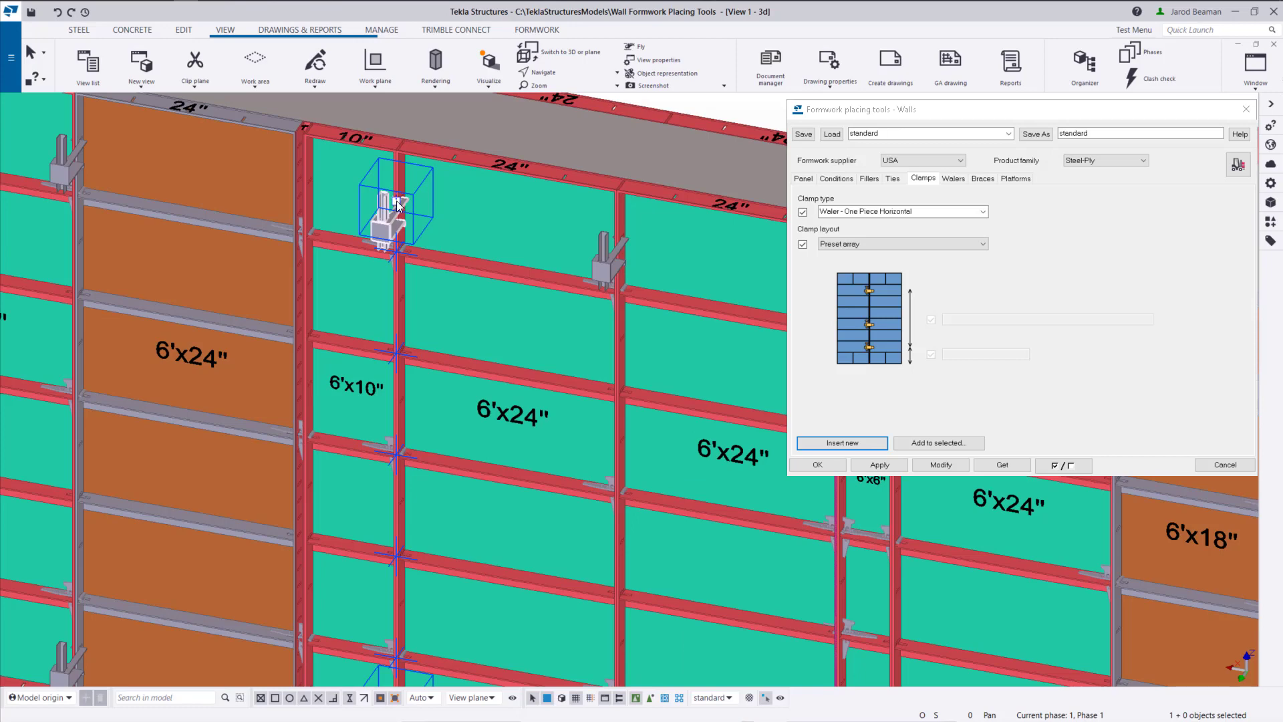
pyautogui.scroll(1, 396, 205)
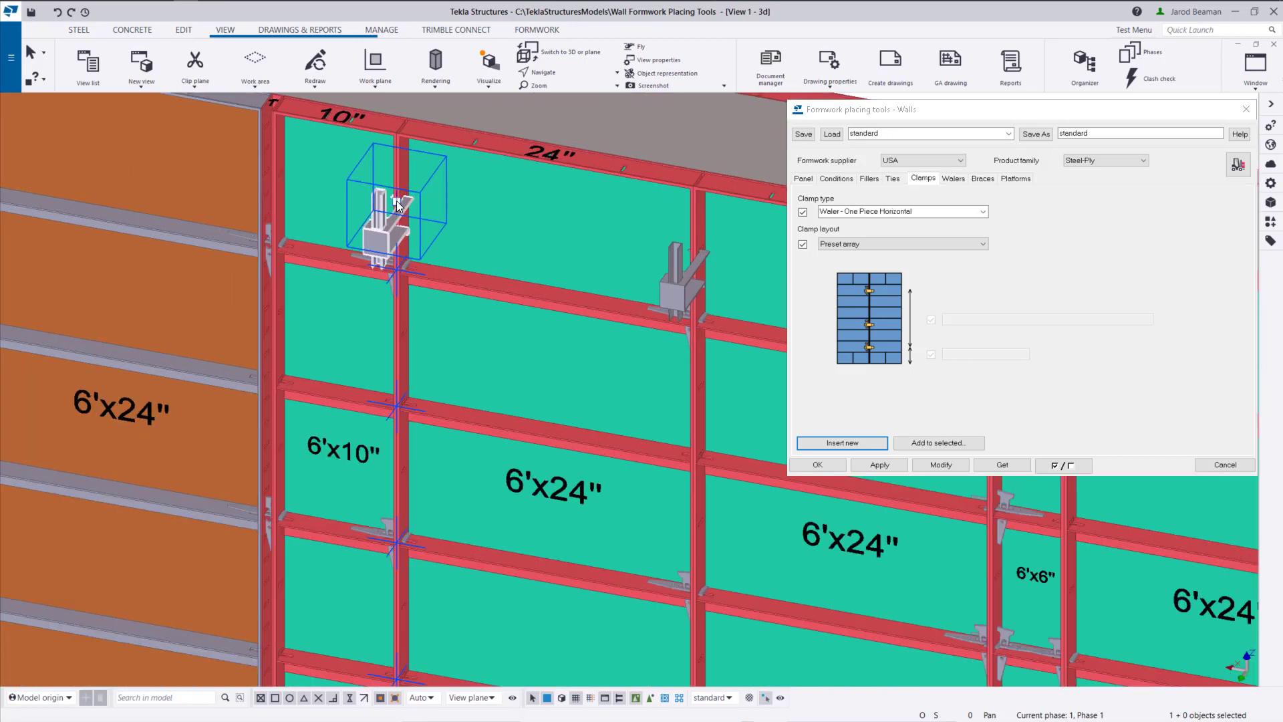
pyautogui.moveTo(395, 220); pyautogui.dragTo(399, 542)
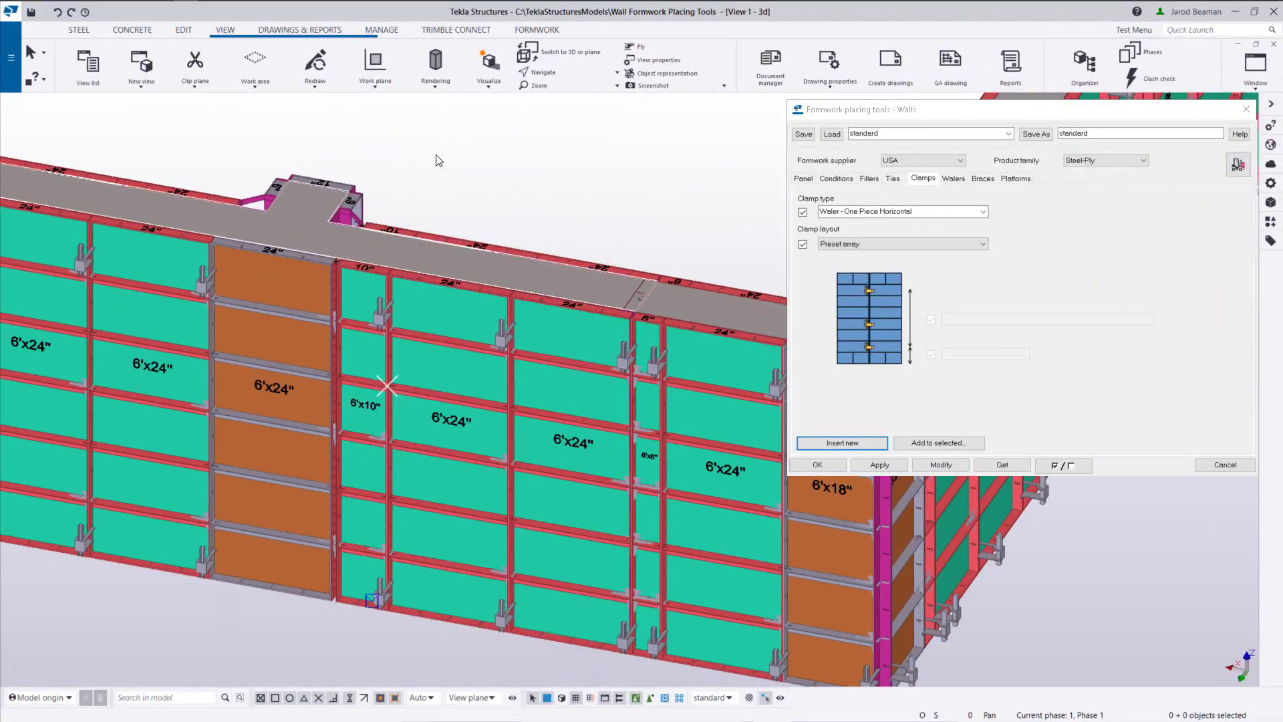
# Set the waler type to 2x4 Waler with no longitudinal offset and apply the settings
pyautogui.scroll(-6, 443, 370)
pyautogui.scroll(-2, 461, 388)
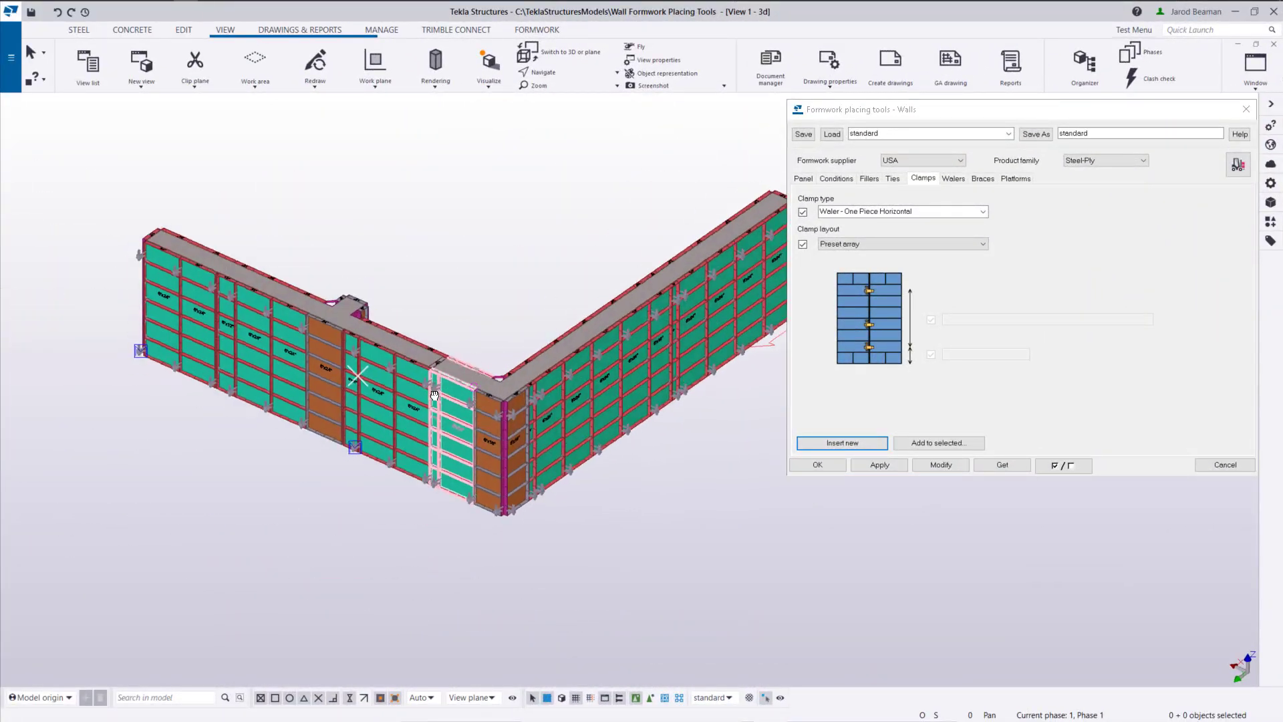
pyautogui.moveTo(434, 395); pyautogui.dragTo(368, 410, button='middle')
pyautogui.click(954, 179)
pyautogui.click(981, 212)
pyautogui.click(983, 211)
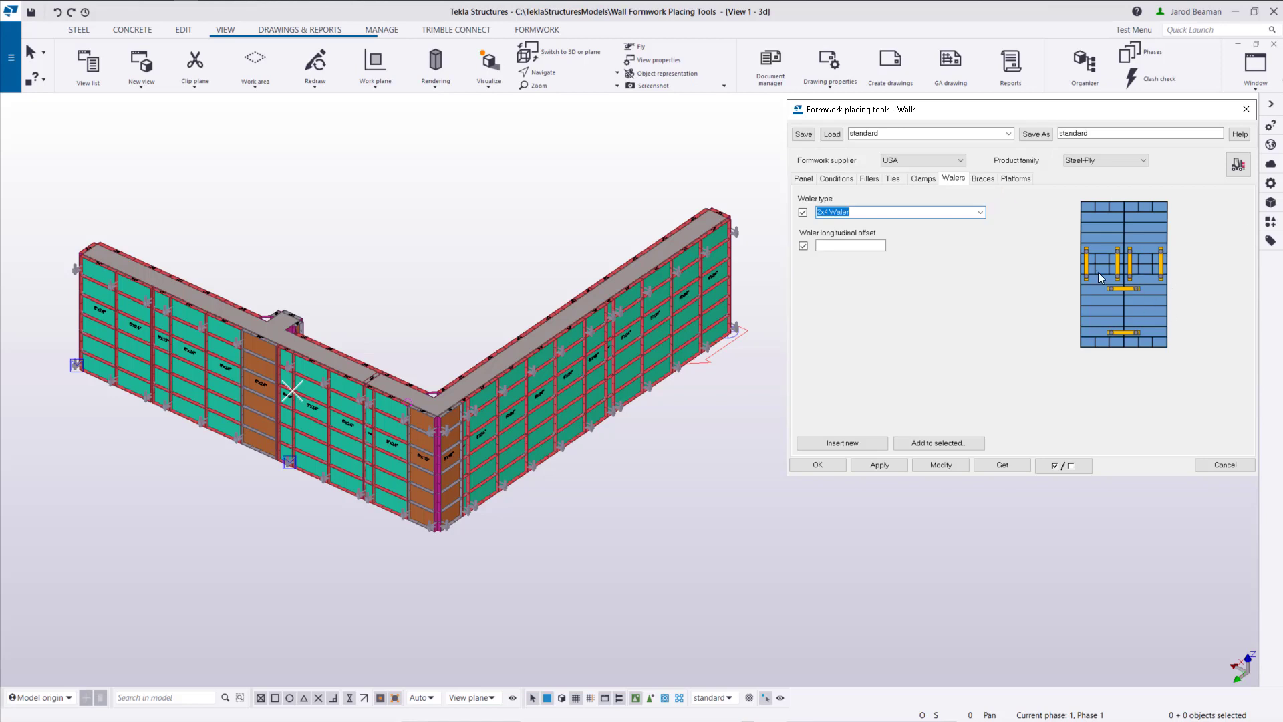
pyautogui.click(980, 212)
pyautogui.click(965, 227)
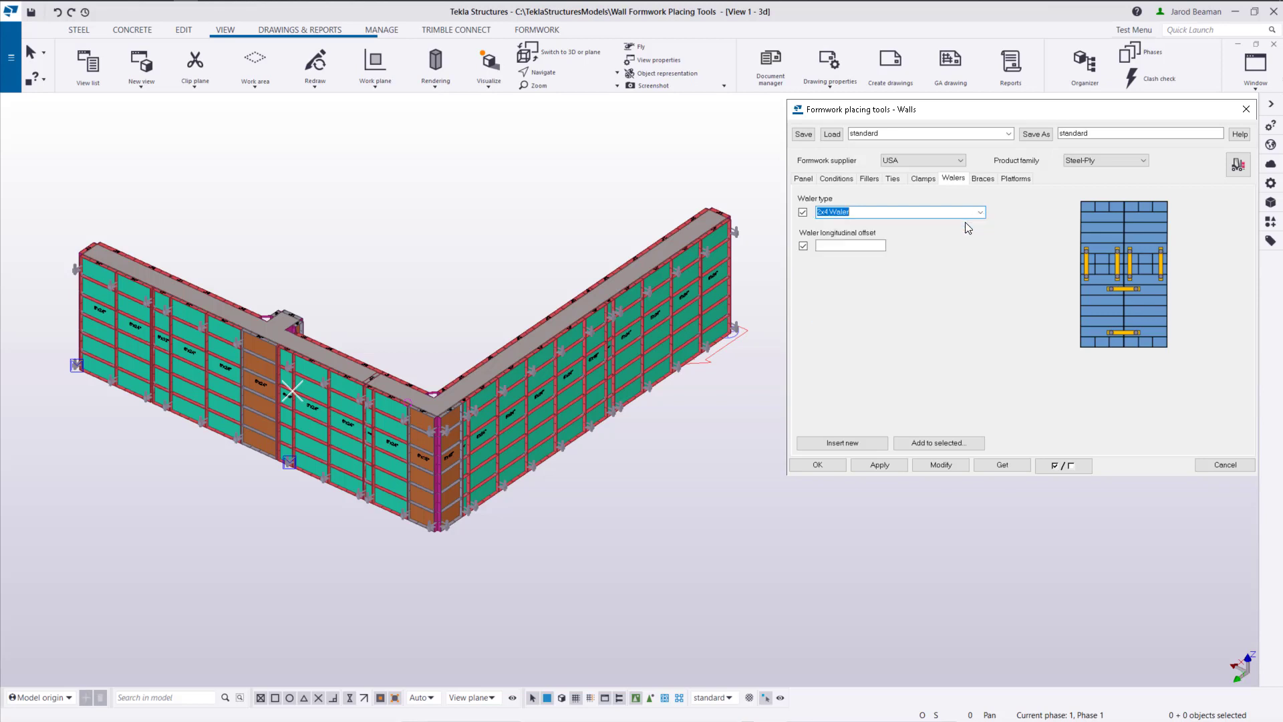
pyautogui.click(880, 465)
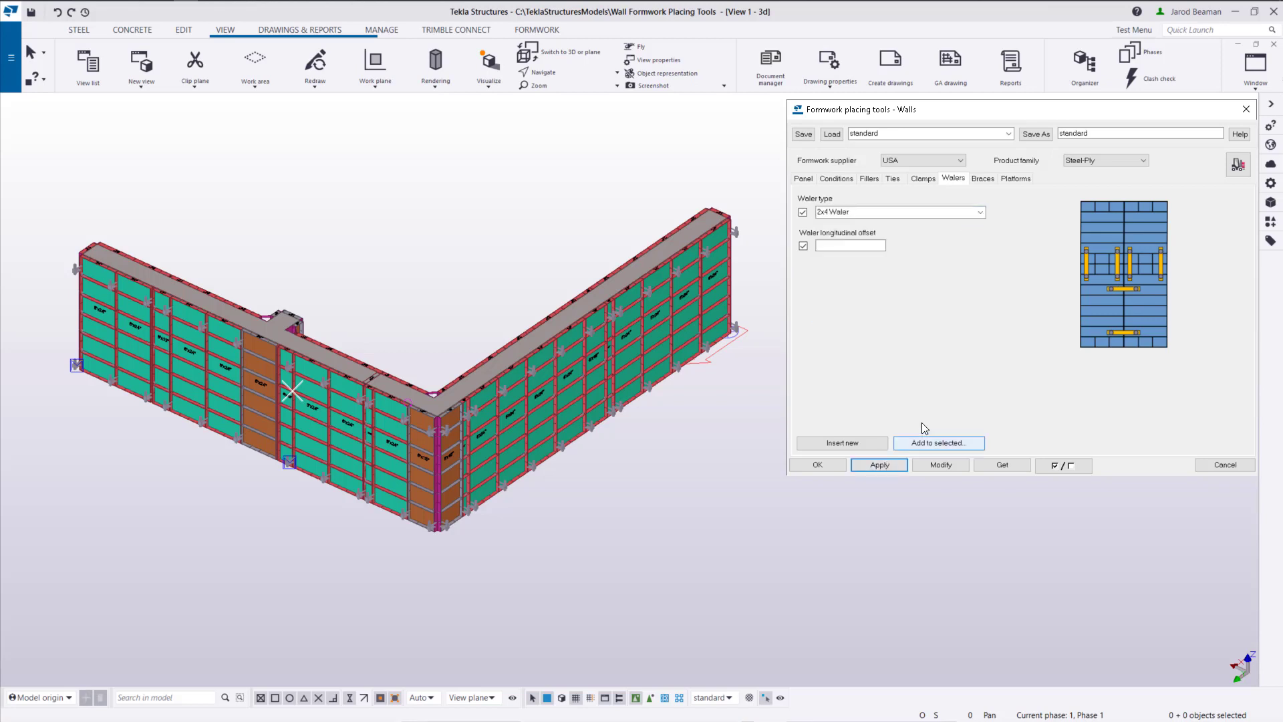
# Insert a waler along the upper clamps, from the joint between the corner 6'x18" and 6'x6" panels to the wall's free end
pyautogui.click(852, 443)
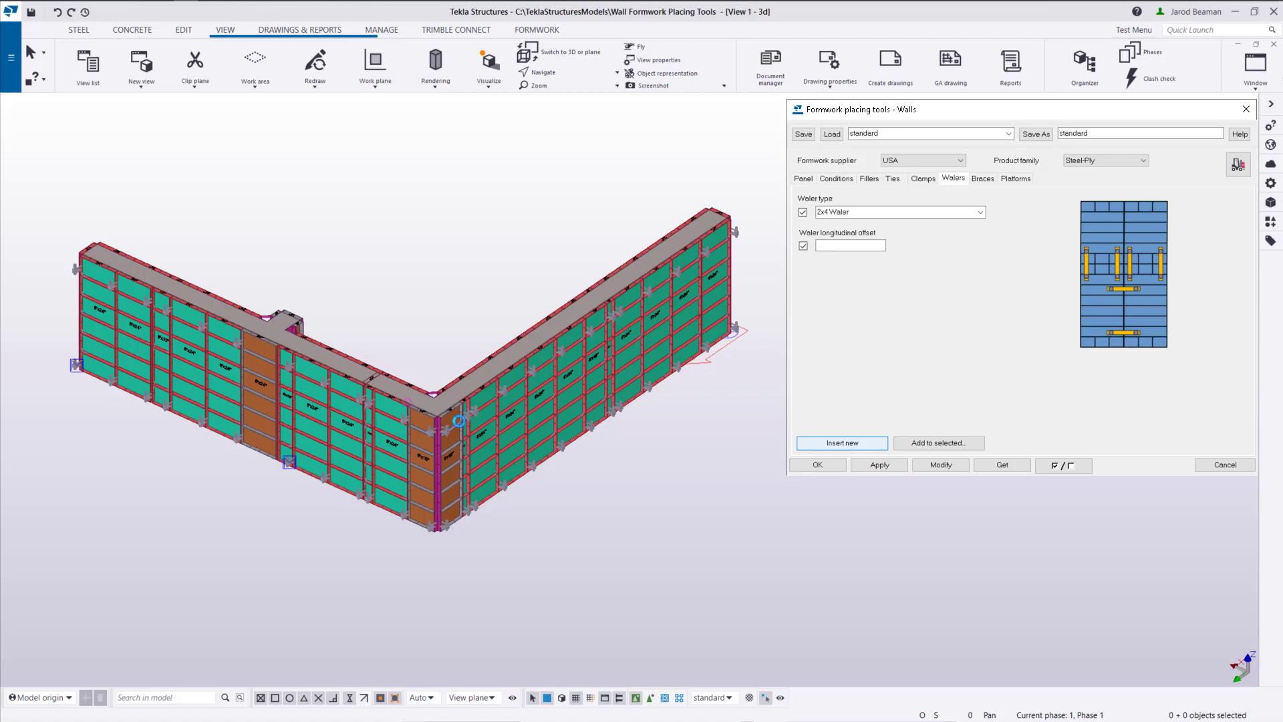
pyautogui.scroll(6, 459, 421)
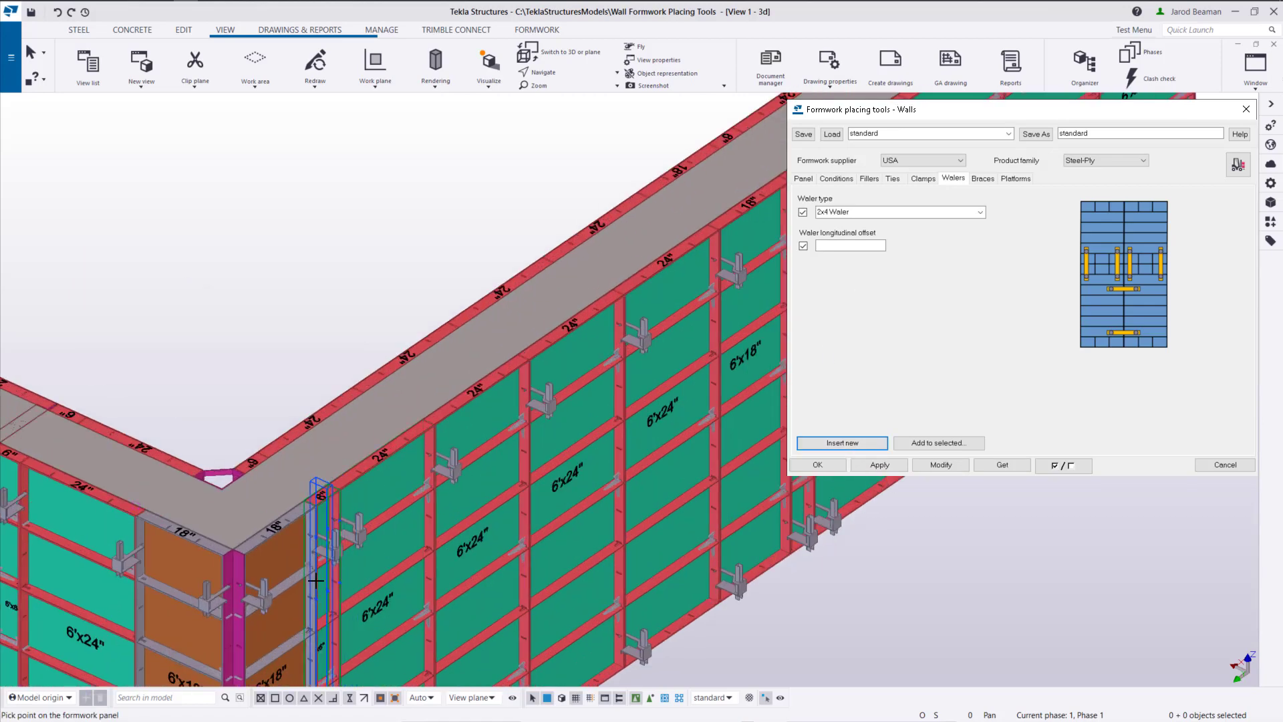
pyautogui.scroll(-3, 327, 504)
pyautogui.keyDown('ctrl'); pyautogui.moveTo(355, 492); pyautogui.dragTo(157, 478, button='middle'); pyautogui.keyUp('ctrl')
pyautogui.scroll(-3, 349, 281)
pyautogui.click(842, 442)
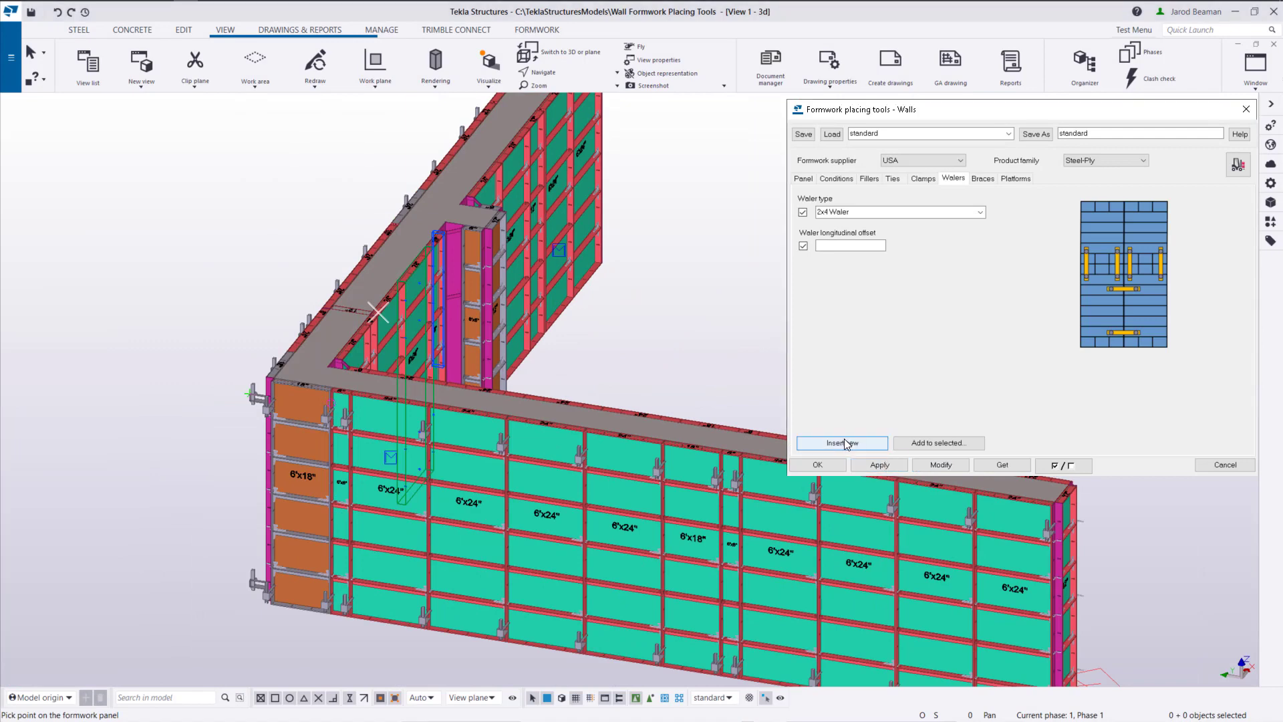
pyautogui.scroll(6, 327, 457)
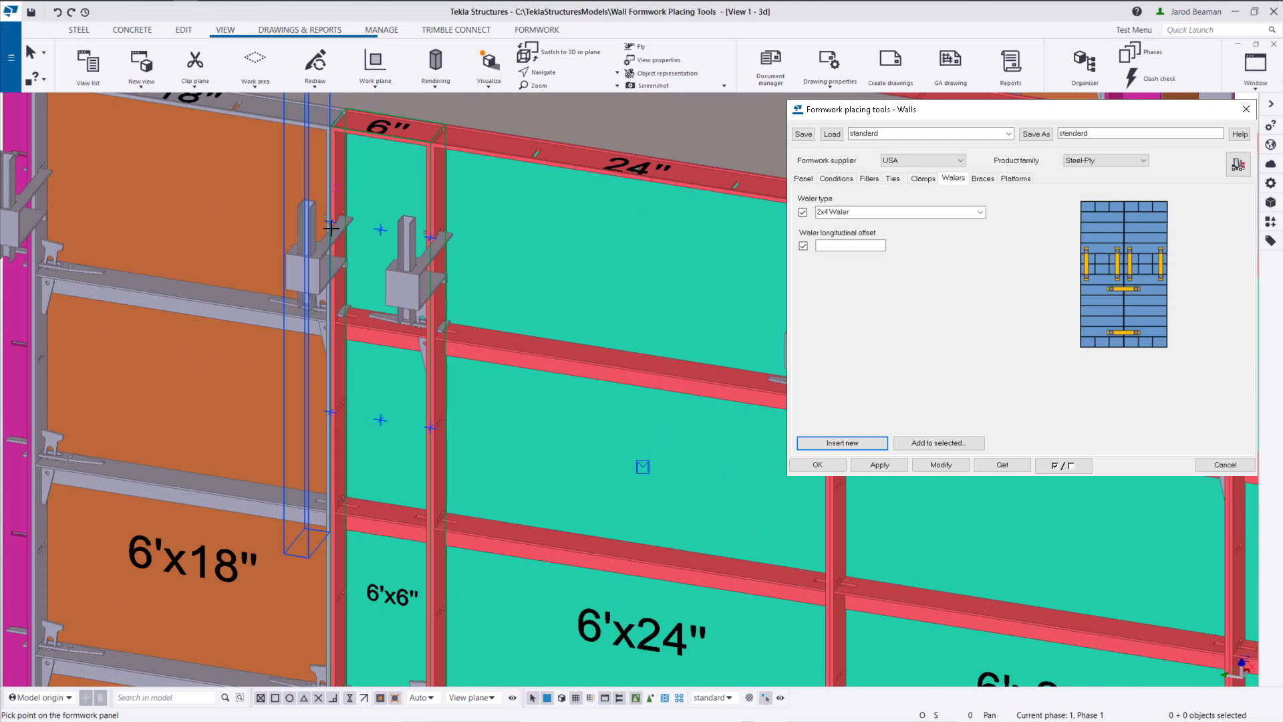
pyautogui.scroll(-5, 331, 222)
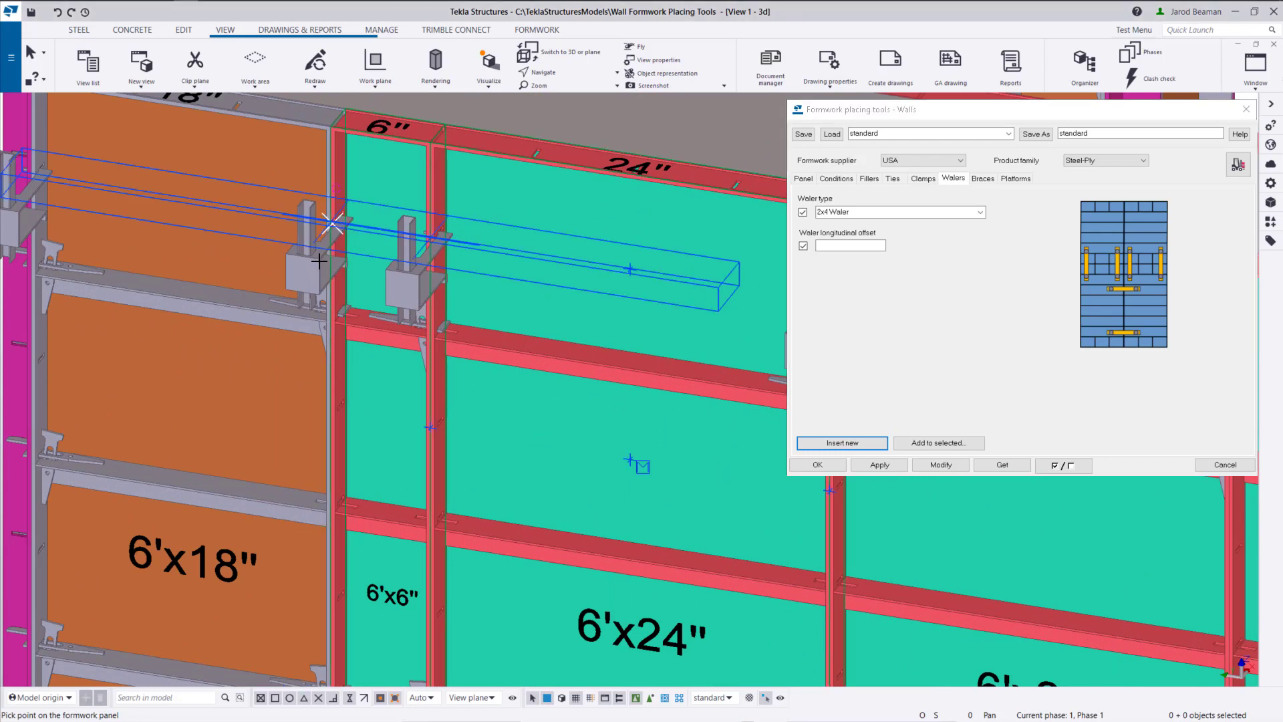
pyautogui.scroll(-3, 205, 278)
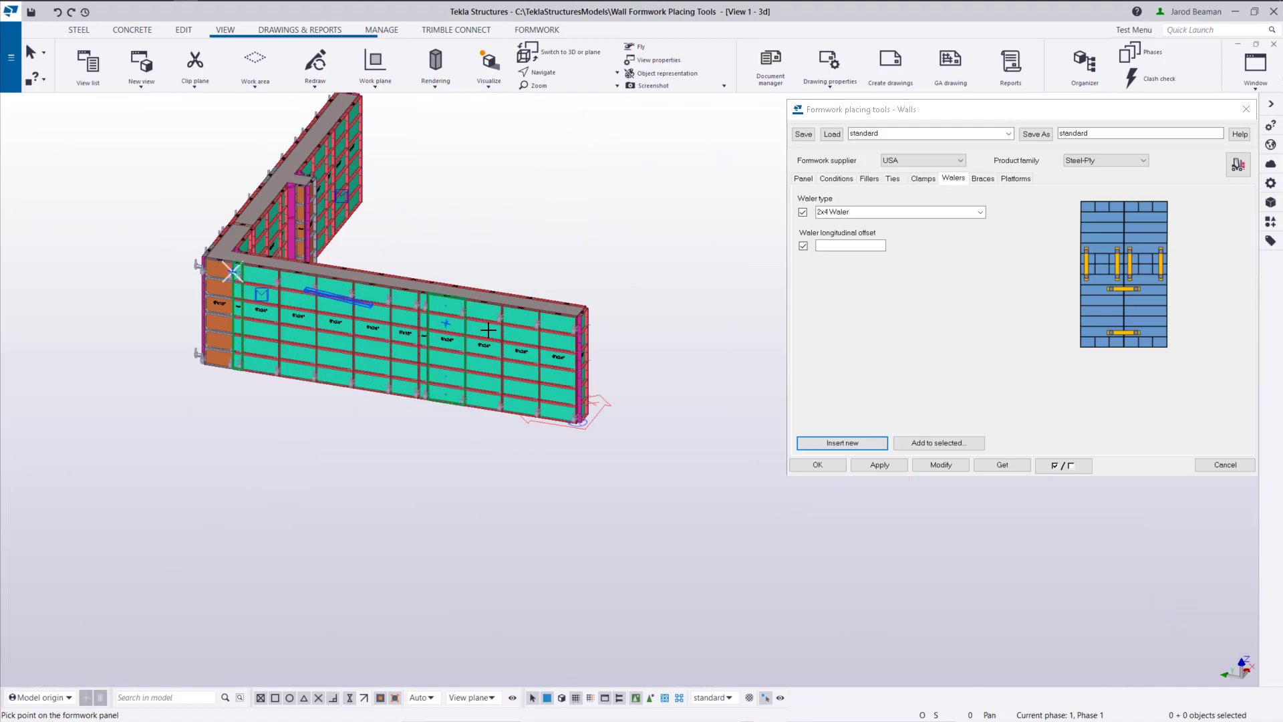
pyautogui.scroll(5, 596, 328)
pyautogui.scroll(3, 596, 327)
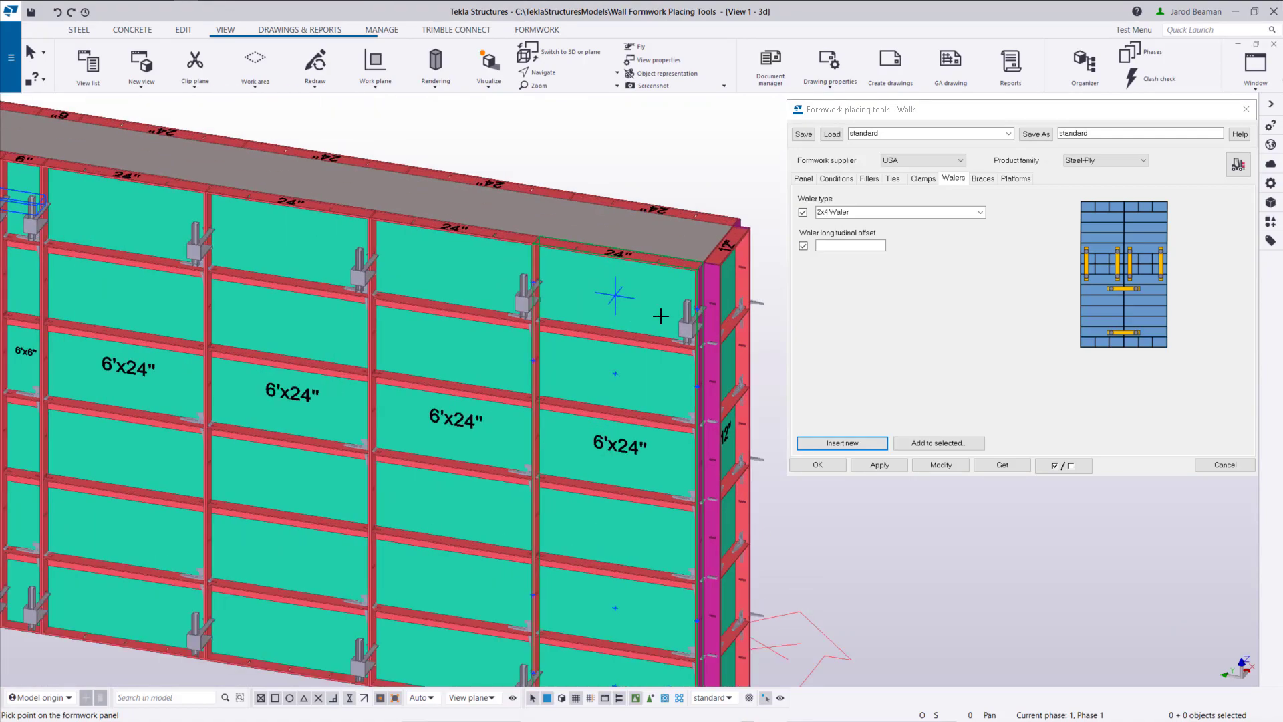
pyautogui.click(696, 307)
pyautogui.scroll(-5, 732, 340)
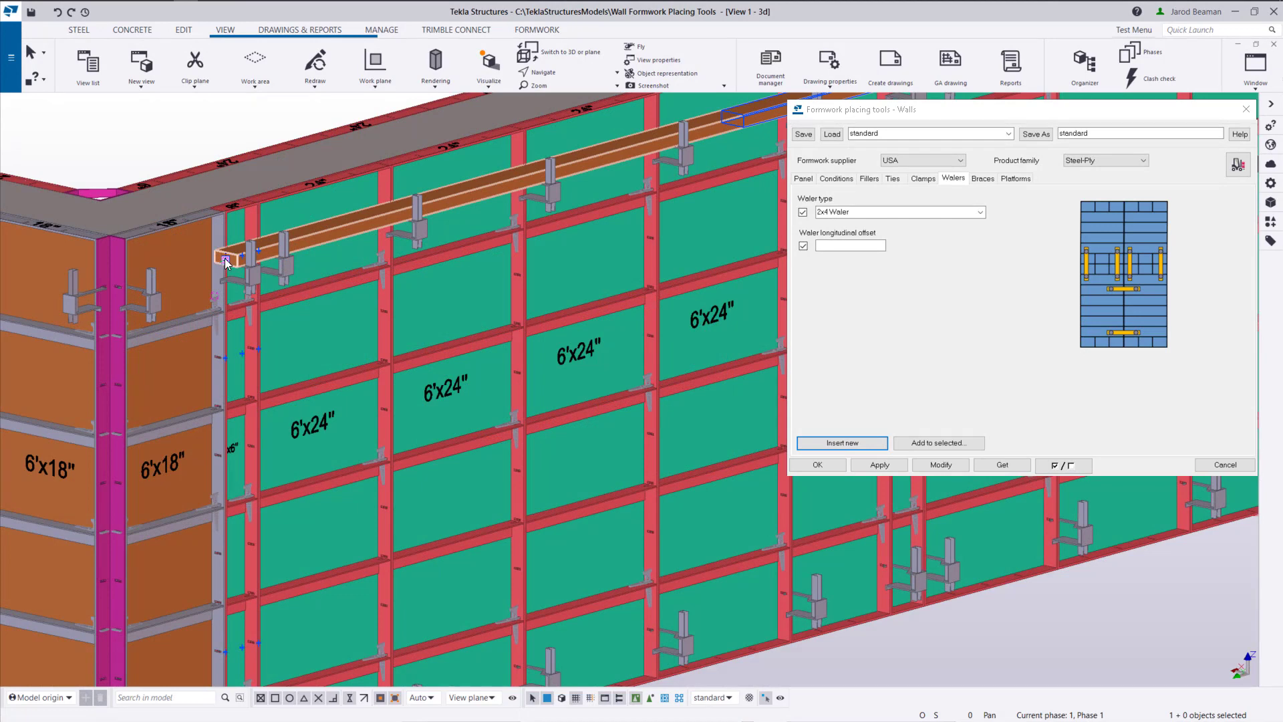
# Stretch the upper waler's corner end across the 6'x18" panel to the clamp nearest the corner
pyautogui.moveTo(226, 260); pyautogui.dragTo(78, 304)
pyautogui.press('Escape')
pyautogui.moveTo(221, 255); pyautogui.dragTo(159, 270)
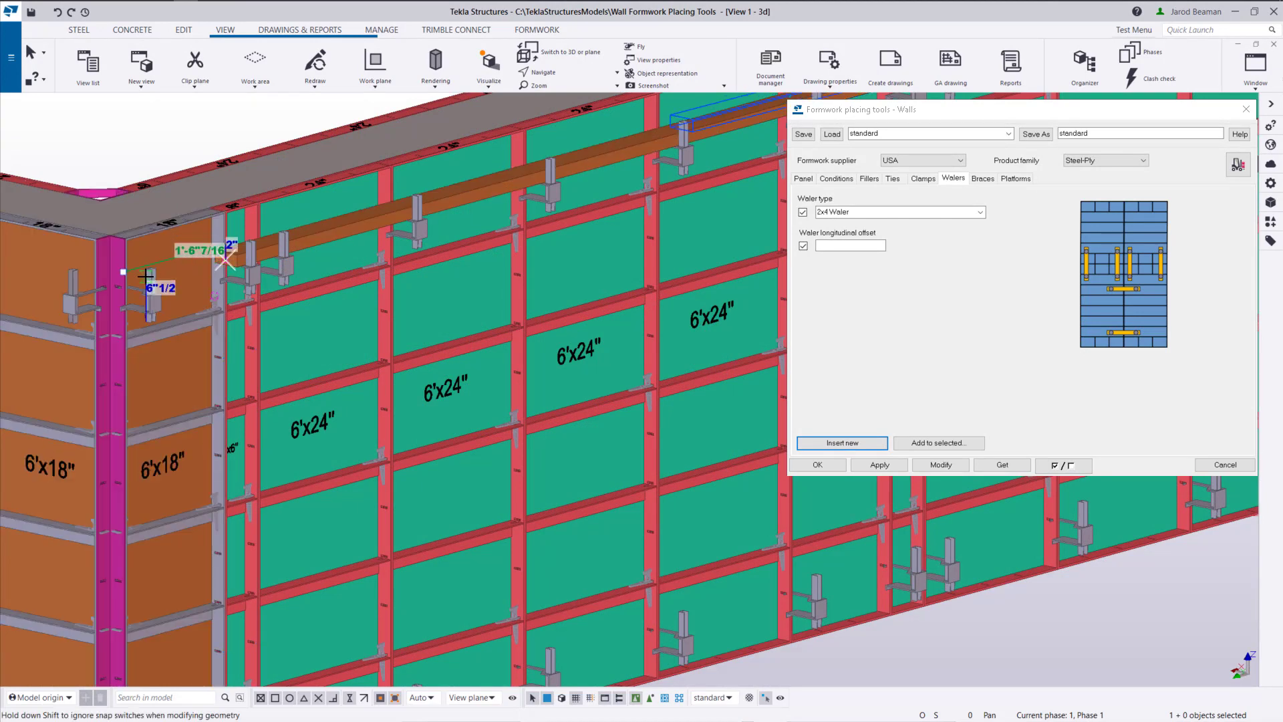
pyautogui.click(143, 278)
pyautogui.scroll(-2, 188, 262)
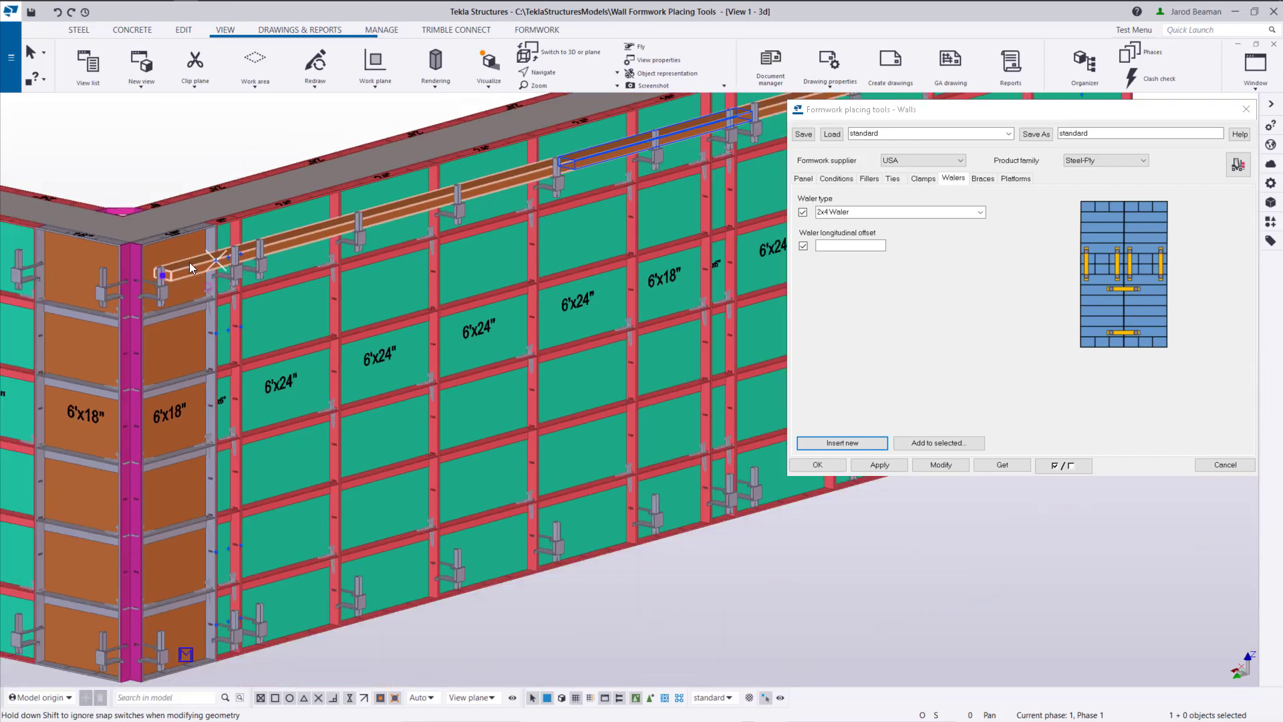
# Extend the upper waler's corner end past the outside corner of the formwork
pyautogui.keyDown('ctrl'); pyautogui.moveTo(189, 262); pyautogui.dragTo(34, 279, button='middle'); pyautogui.keyUp('ctrl')
pyautogui.scroll(2, 147, 249)
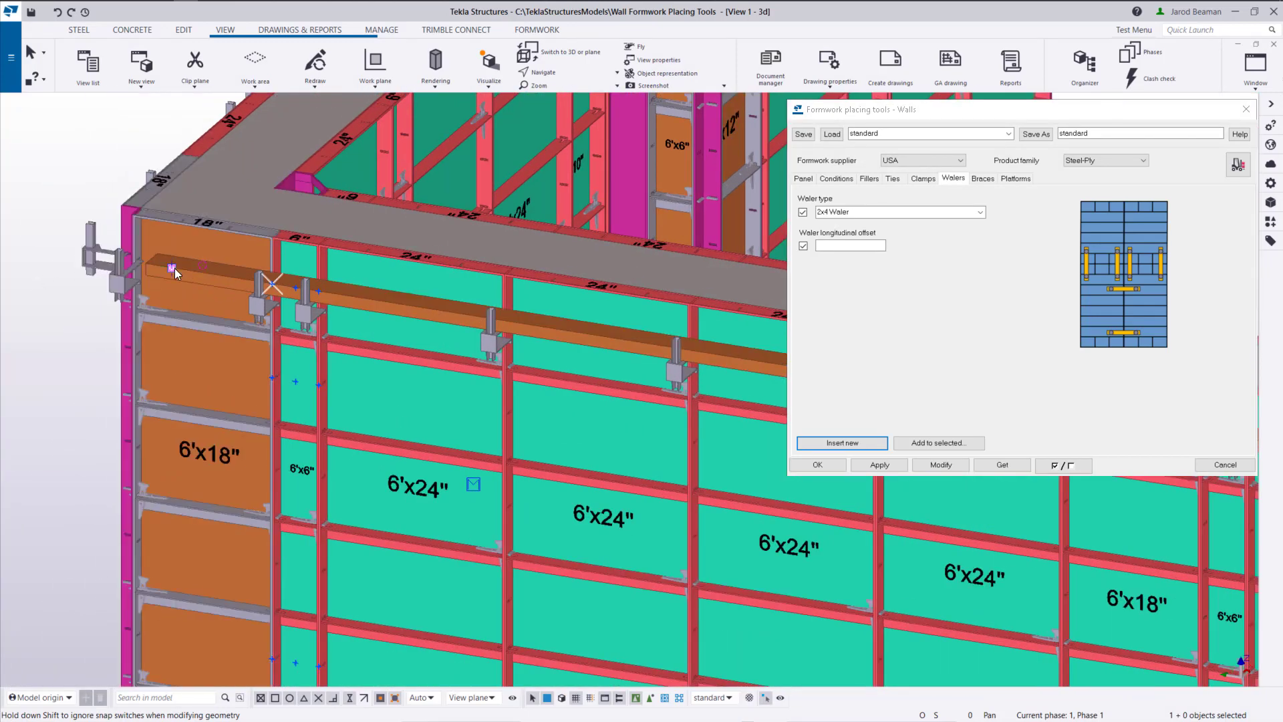
pyautogui.click(171, 269)
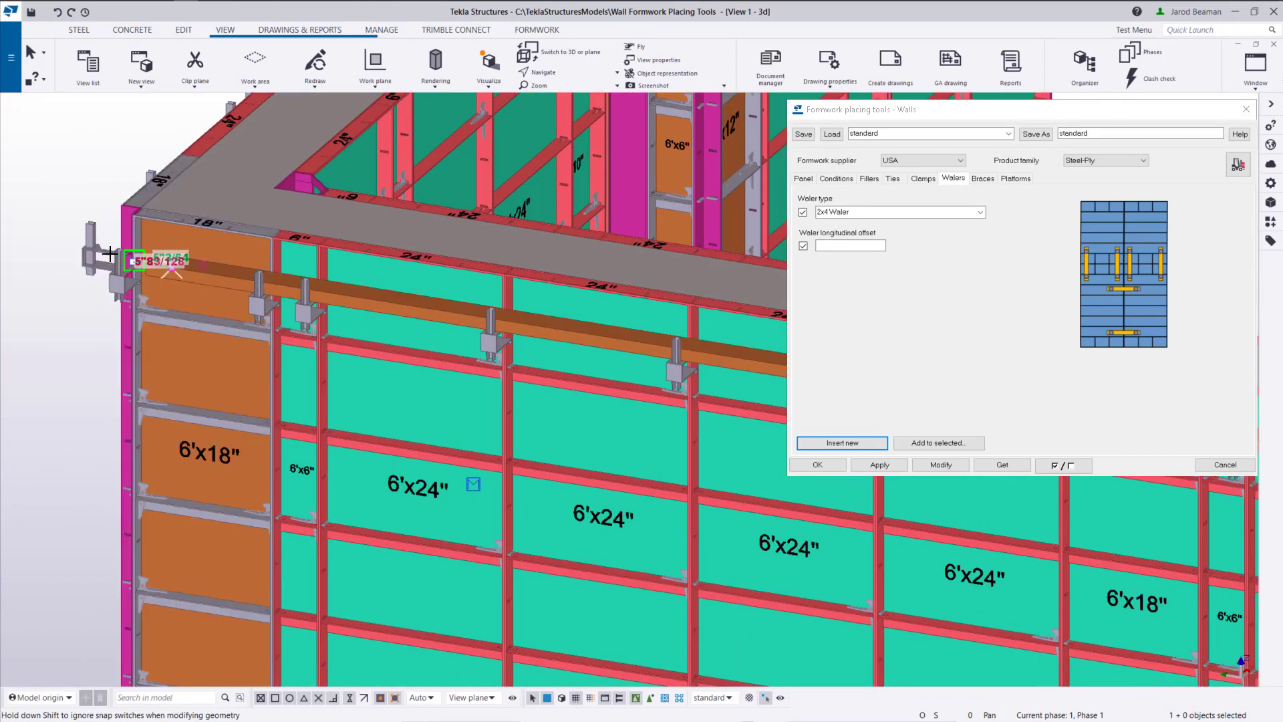
pyautogui.click(52, 245)
pyautogui.scroll(-2, 224, 230)
pyautogui.keyDown('ctrl'); pyautogui.moveTo(226, 230); pyautogui.dragTo(134, 254, button='middle'); pyautogui.keyUp('ctrl')
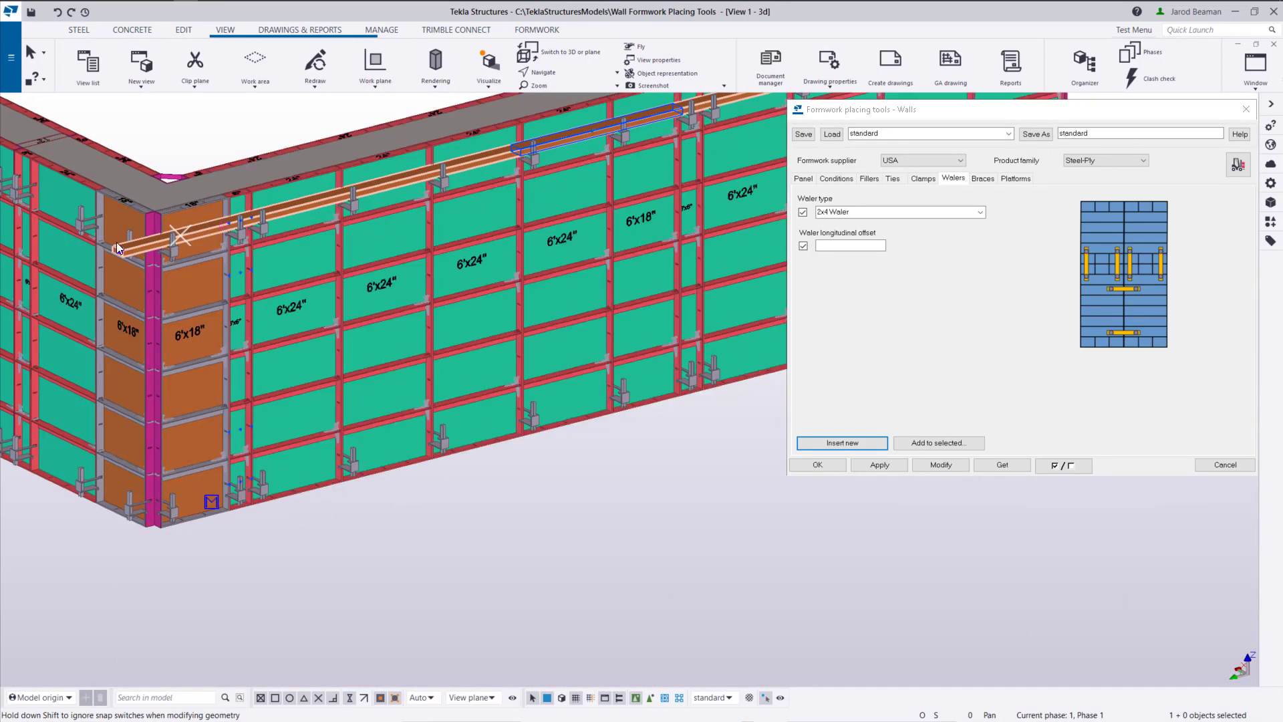
# Add a second waler 5'-0" below the upper one along the lower clamps and extend its corner end
pyautogui.click(120, 252)
pyautogui.click(127, 491)
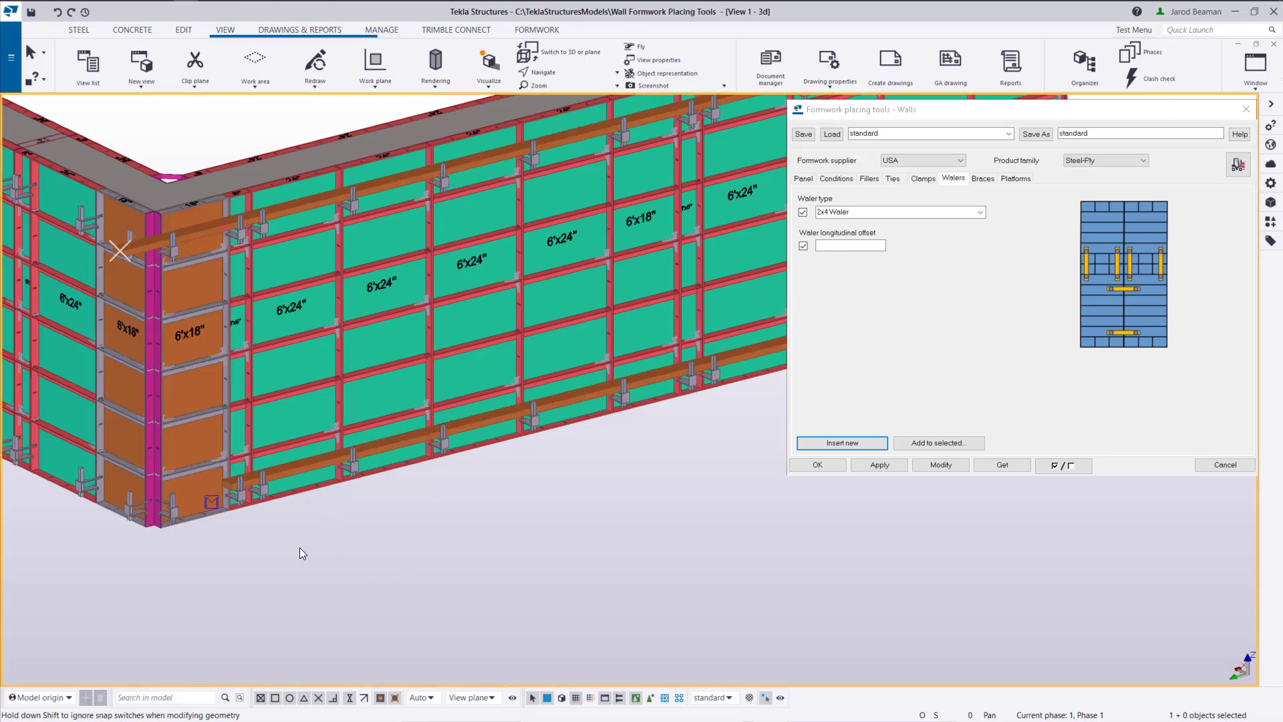
pyautogui.scroll(10, 283, 466)
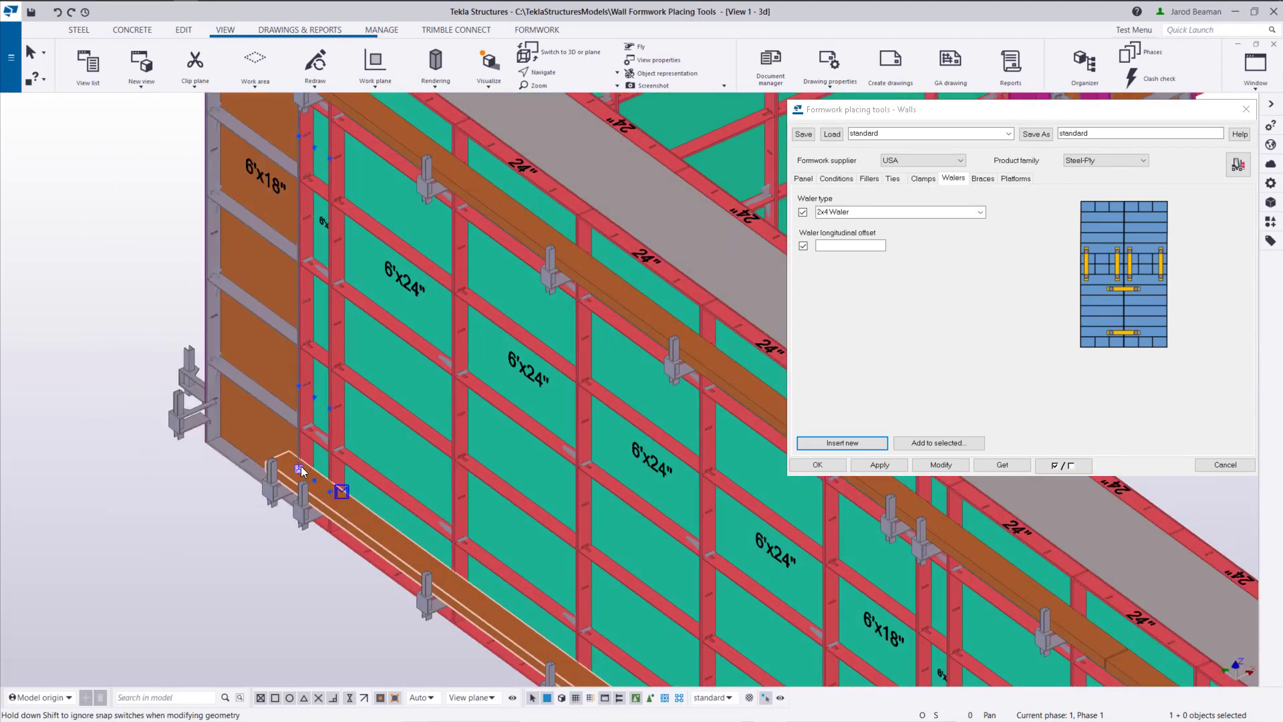
pyautogui.click(300, 468)
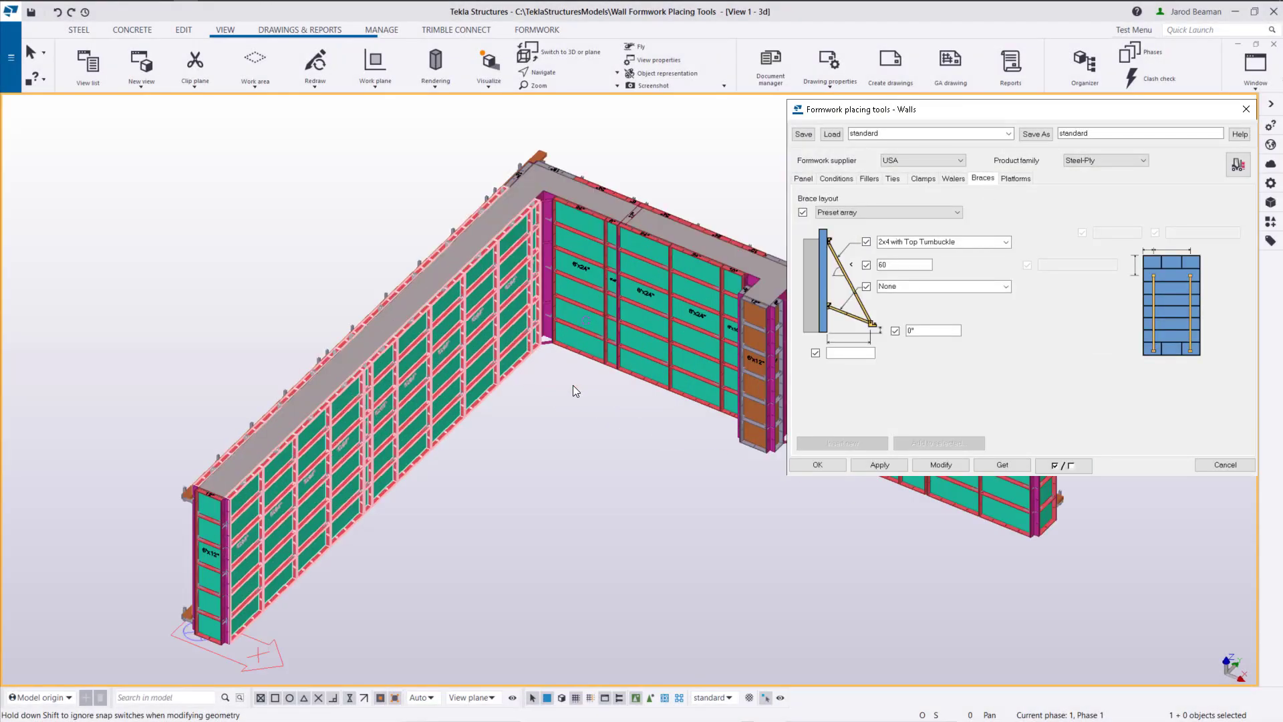
# Set the brace layout to Single brace with Attachment Plate to Panel and None as the lower brace, and apply the settings
pyautogui.moveTo(575, 385); pyautogui.dragTo(625, 385, button='middle')
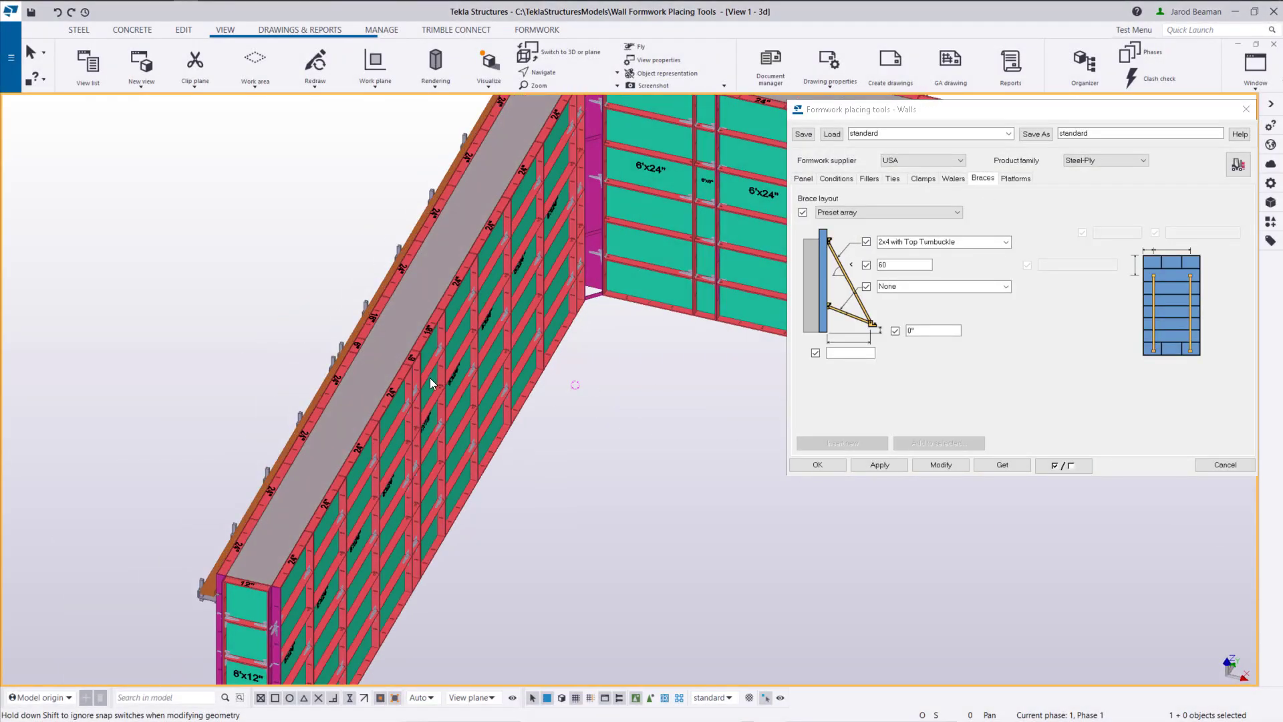
pyautogui.scroll(-6, 431, 383)
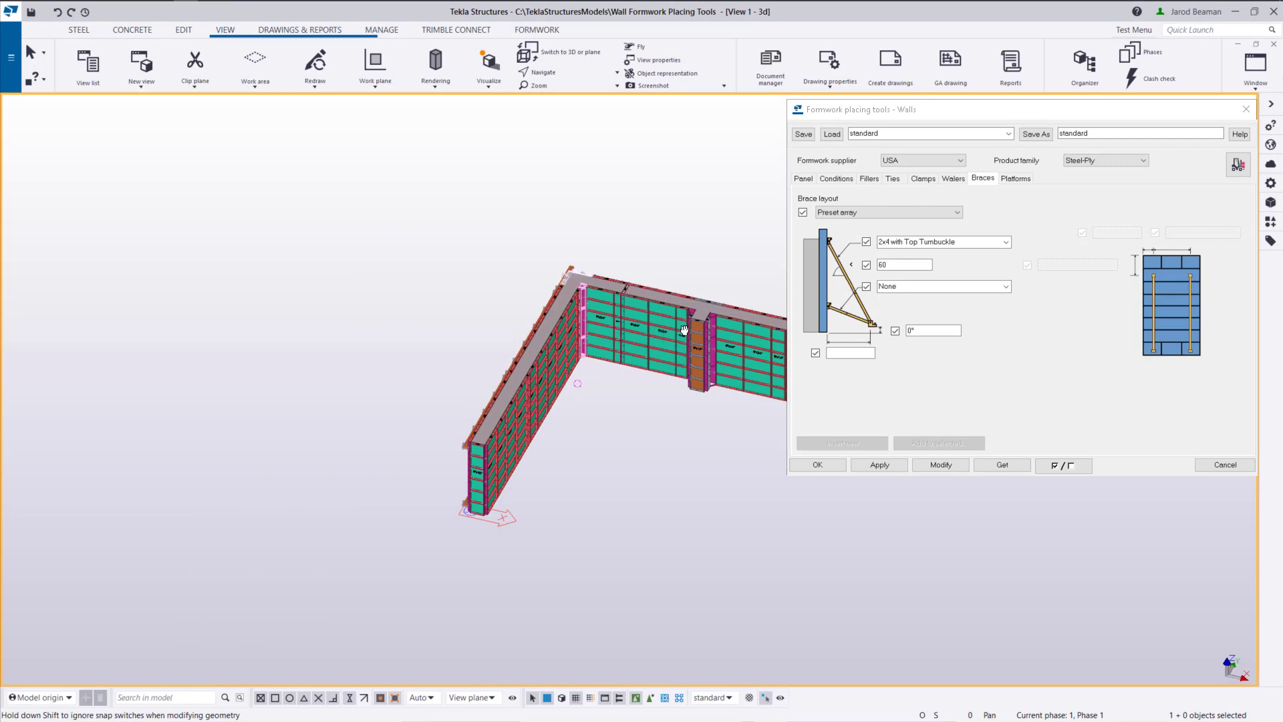
pyautogui.keyDown('ctrl'); pyautogui.moveTo(686, 329); pyautogui.dragTo(653, 355, button='middle'); pyautogui.keyUp('ctrl')
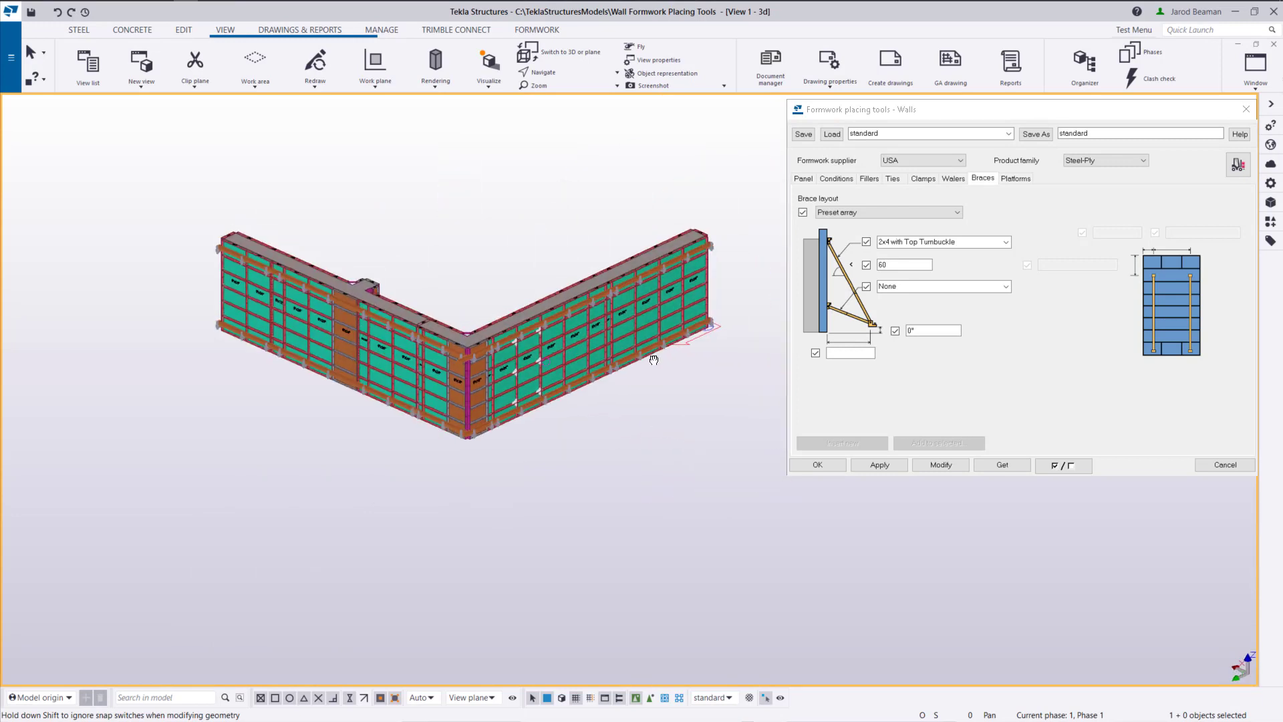
pyautogui.click(892, 213)
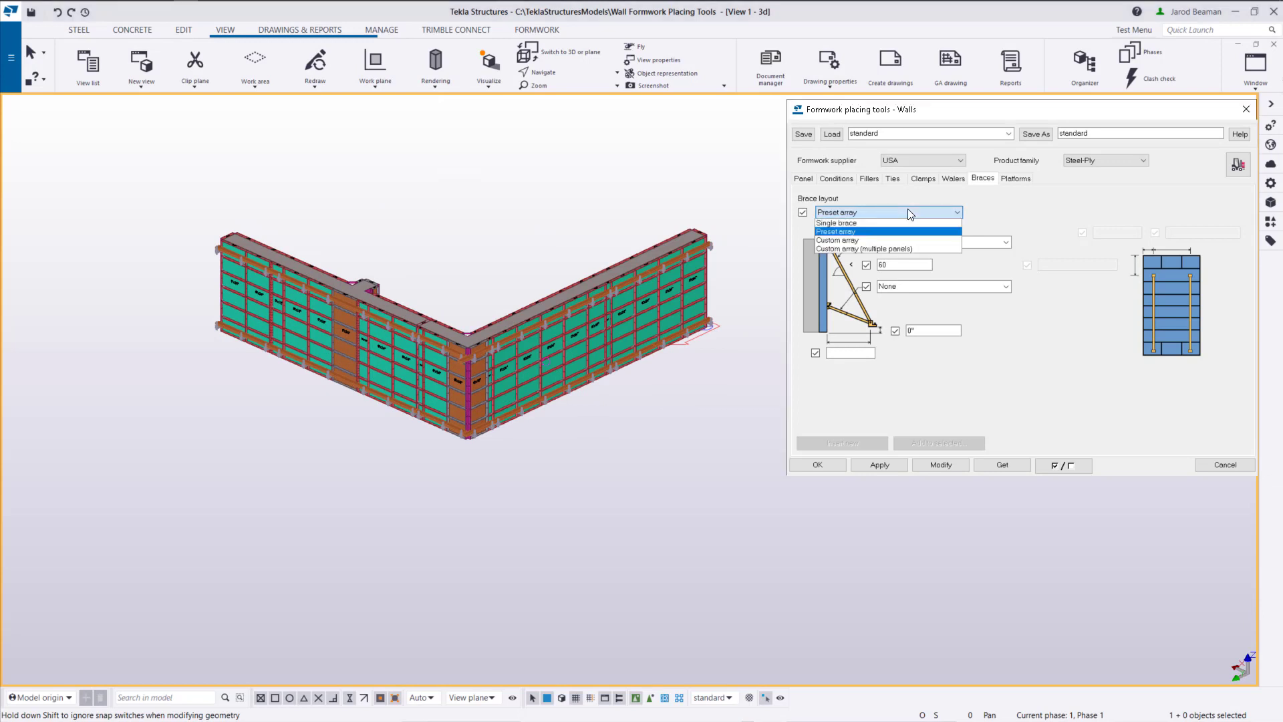
pyautogui.click(869, 222)
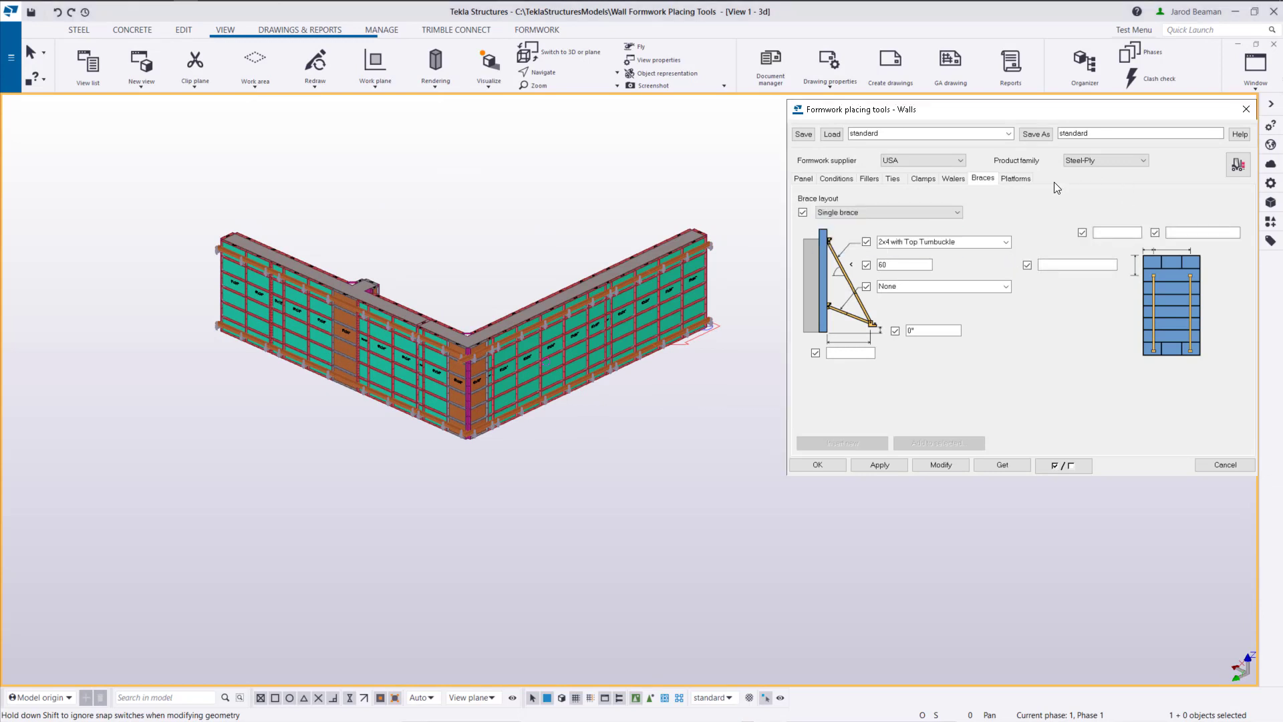
pyautogui.click(1007, 242)
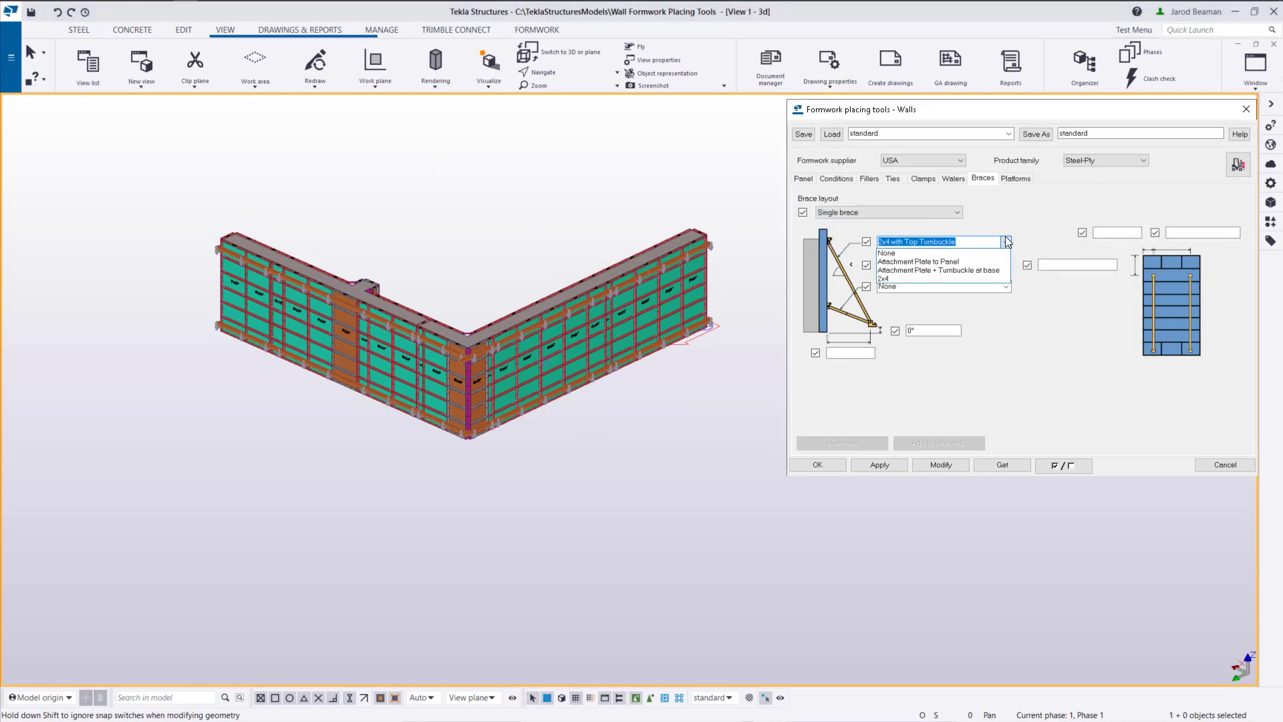
pyautogui.click(967, 262)
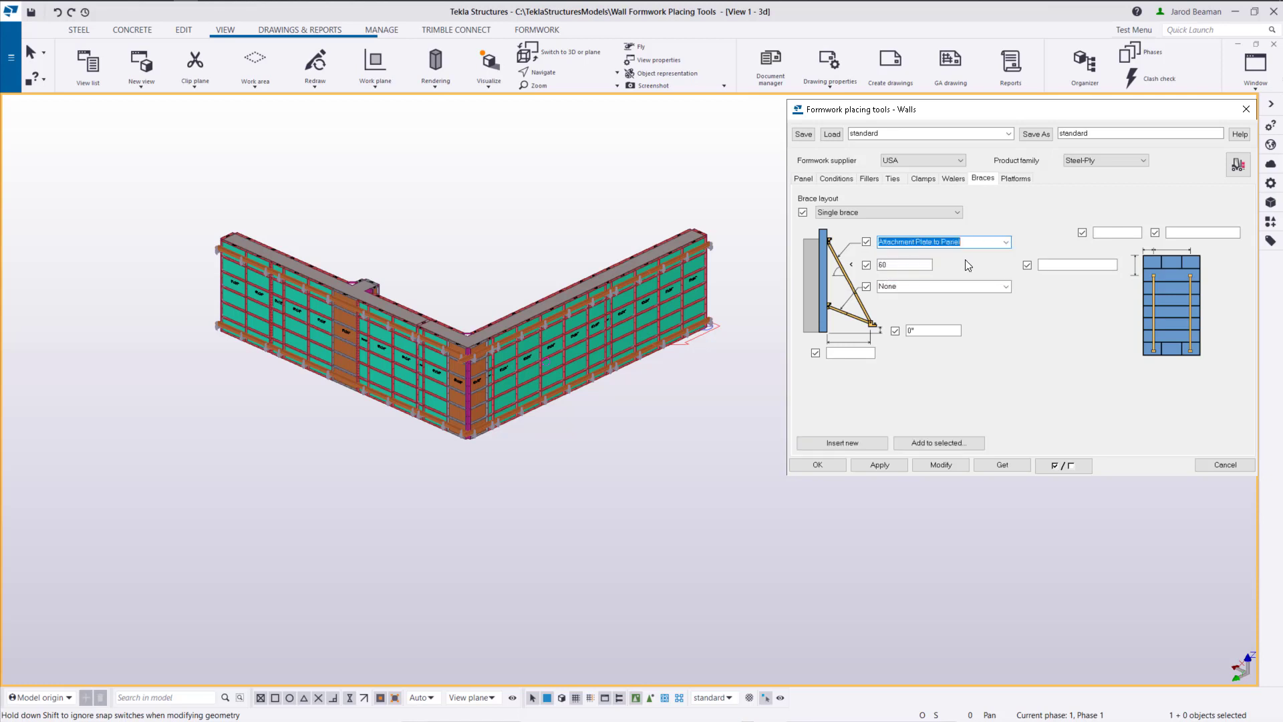
pyautogui.click(1006, 286)
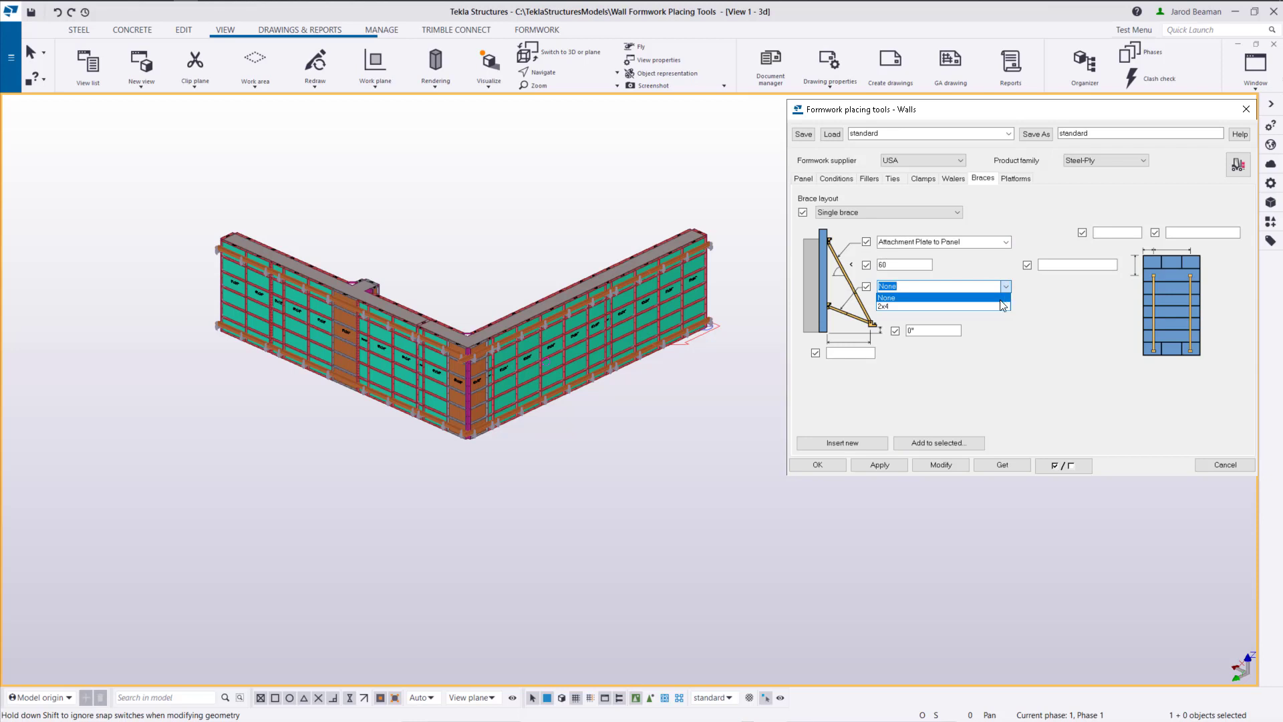
pyautogui.click(902, 299)
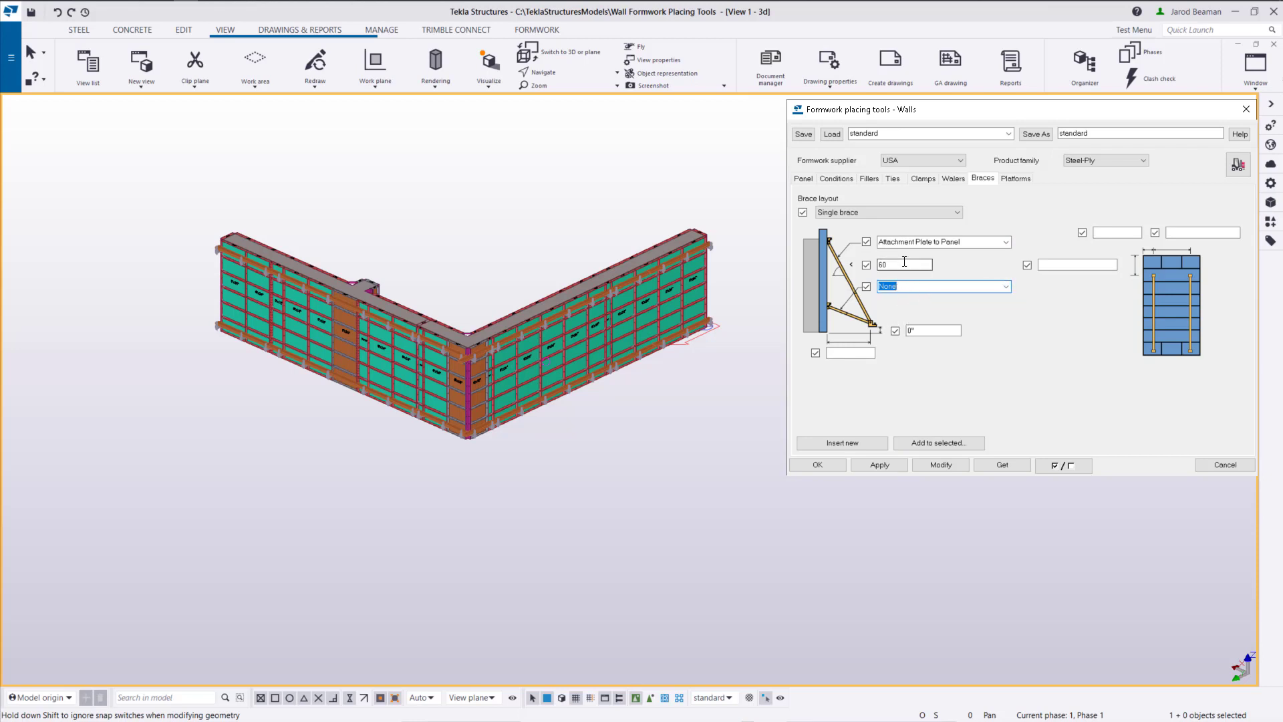
pyautogui.click(917, 264)
pyautogui.click(877, 464)
# Insert a single brace high on the outer panel edge at the wall's free end
pyautogui.click(842, 442)
pyautogui.scroll(4, 710, 265)
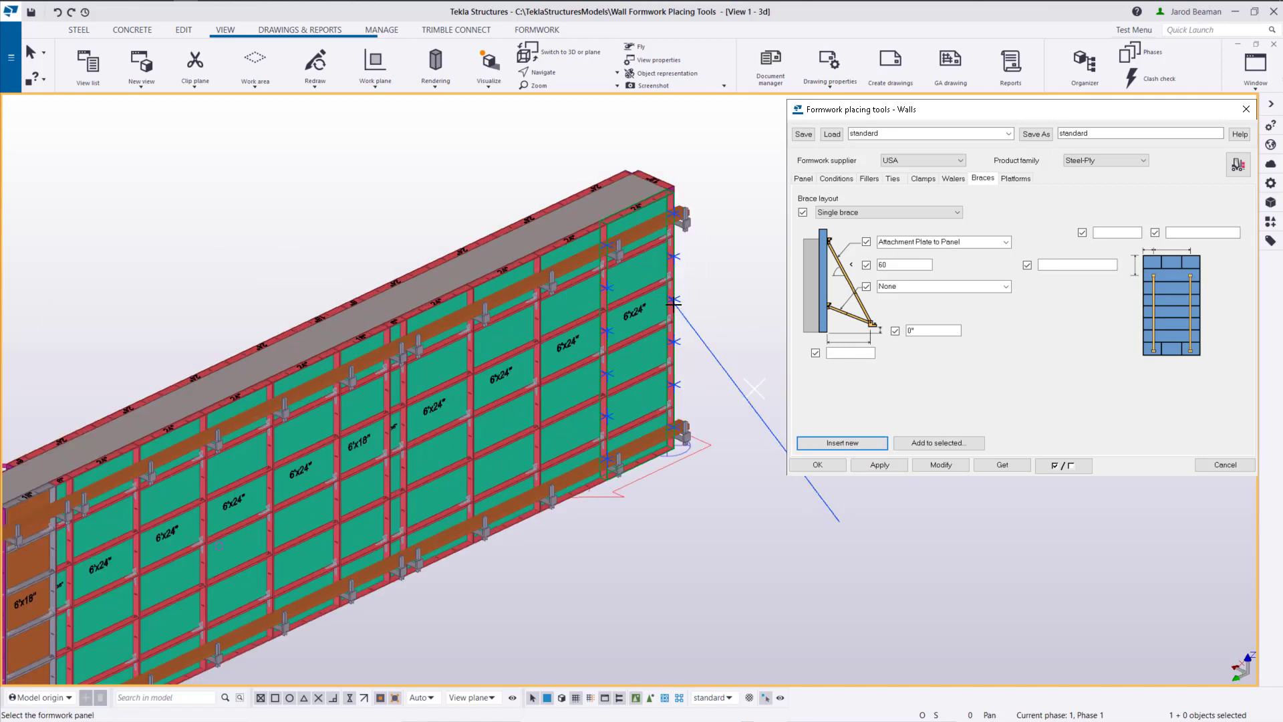
pyautogui.click(676, 262)
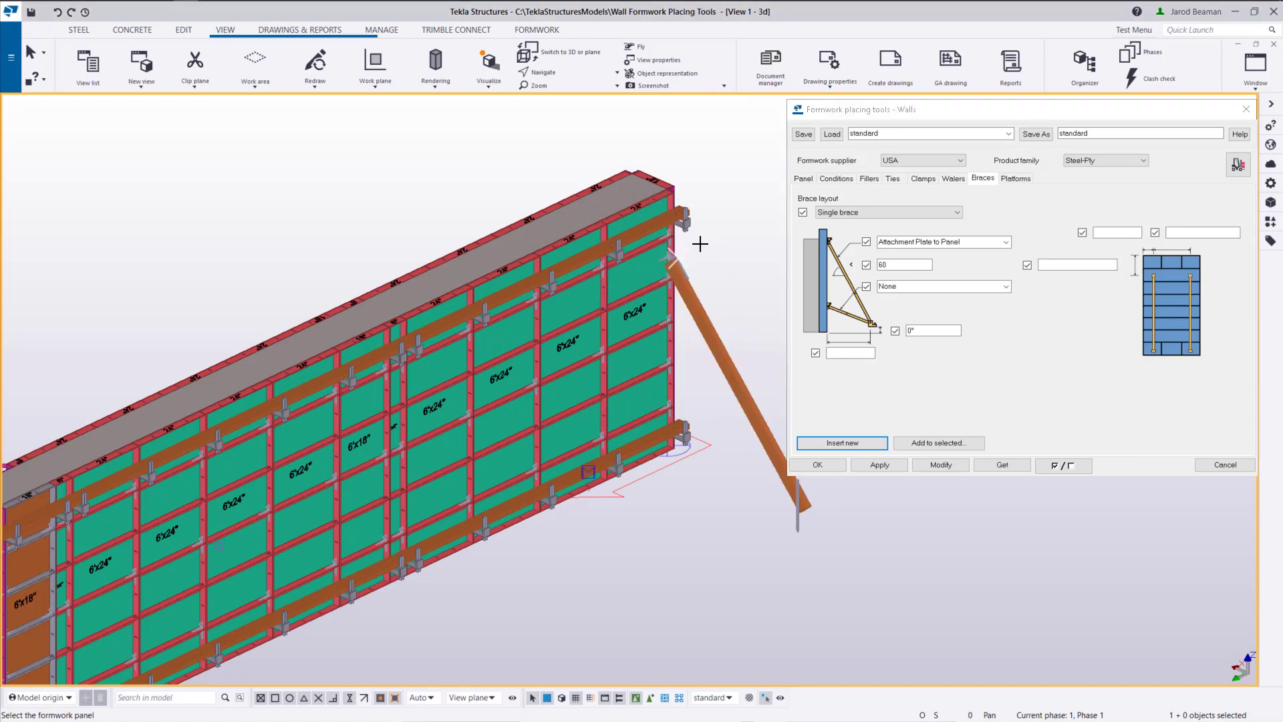
pyautogui.keyDown('ctrl'); pyautogui.moveTo(700, 244); pyautogui.dragTo(619, 413, button='middle'); pyautogui.keyUp('ctrl')
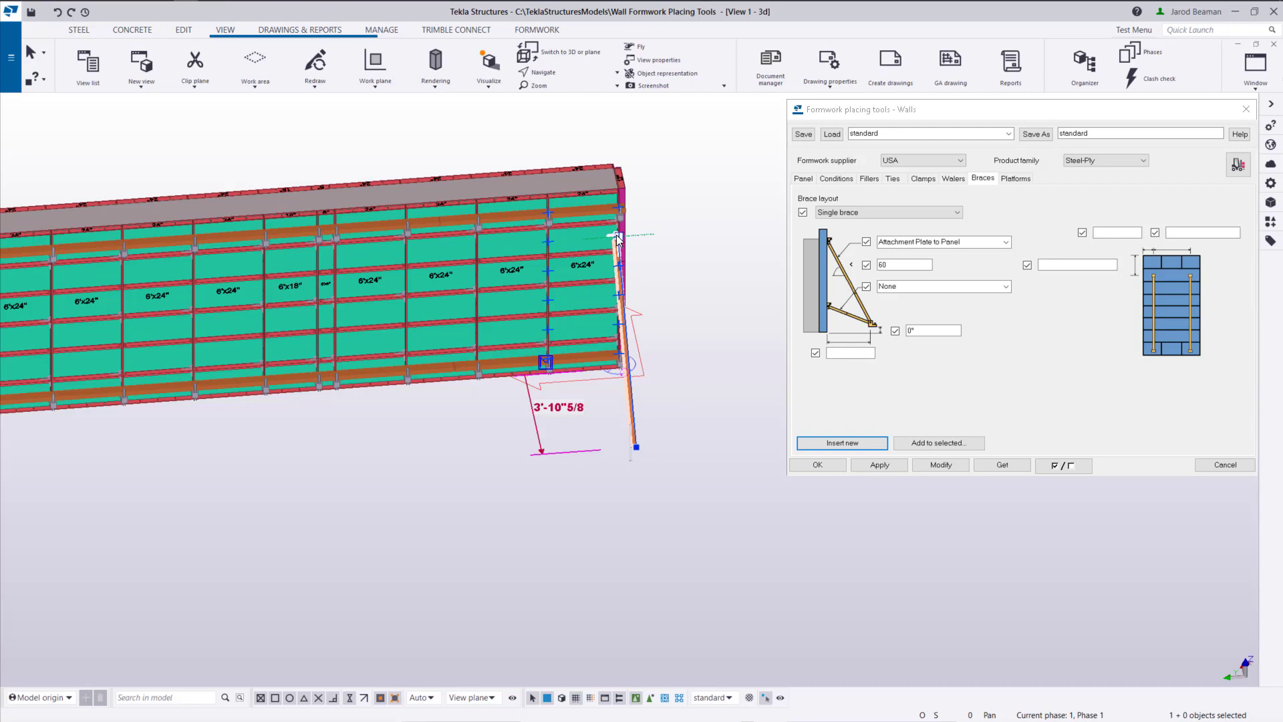
pyautogui.keyDown('ctrl'); pyautogui.moveTo(619, 241); pyautogui.dragTo(662, 272, button='middle'); pyautogui.keyUp('ctrl')
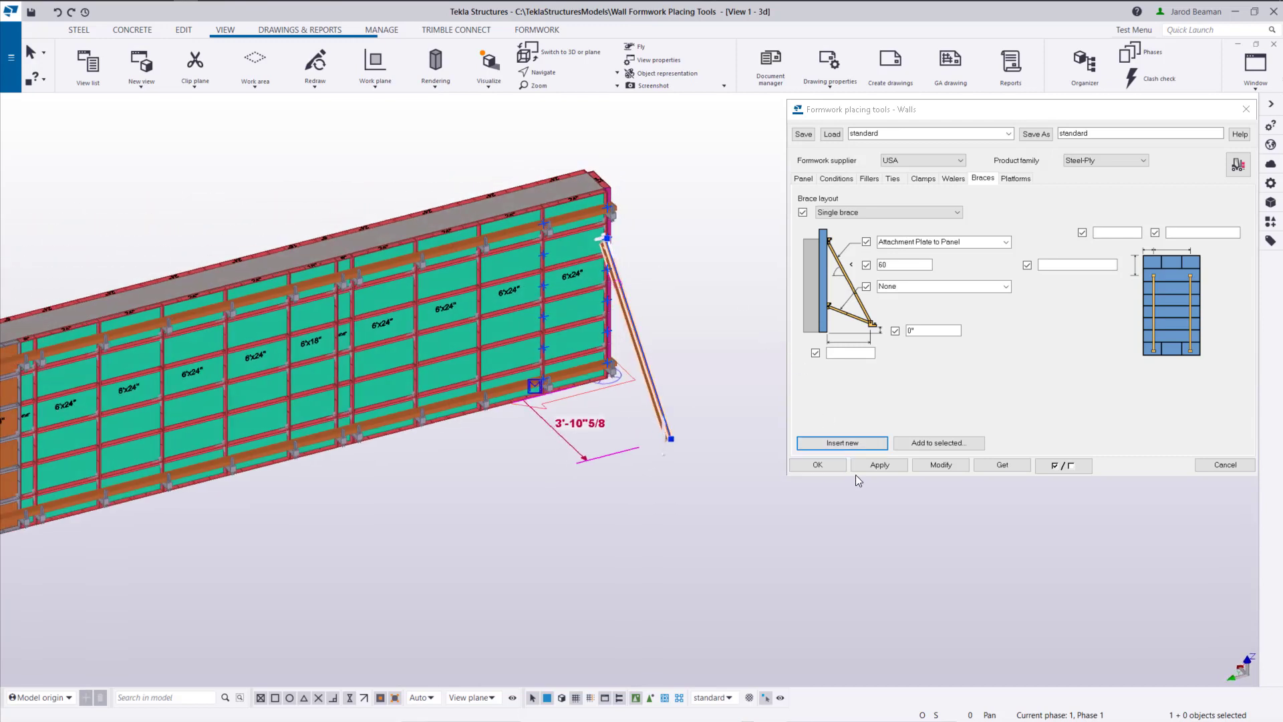
# Insert another single brace at mid-height on the joint beside the 6'x6" panel near the corner and end the command
pyautogui.click(843, 444)
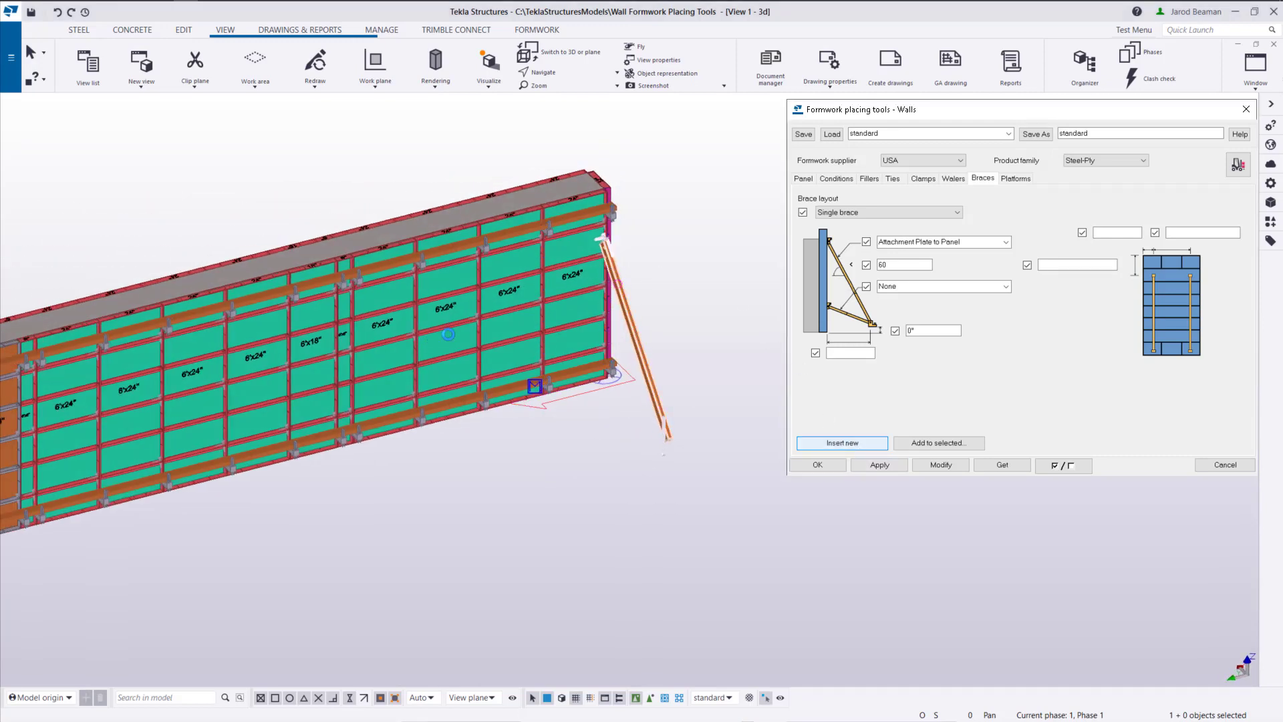
pyautogui.scroll(-2, 496, 321)
pyautogui.scroll(2, 200, 393)
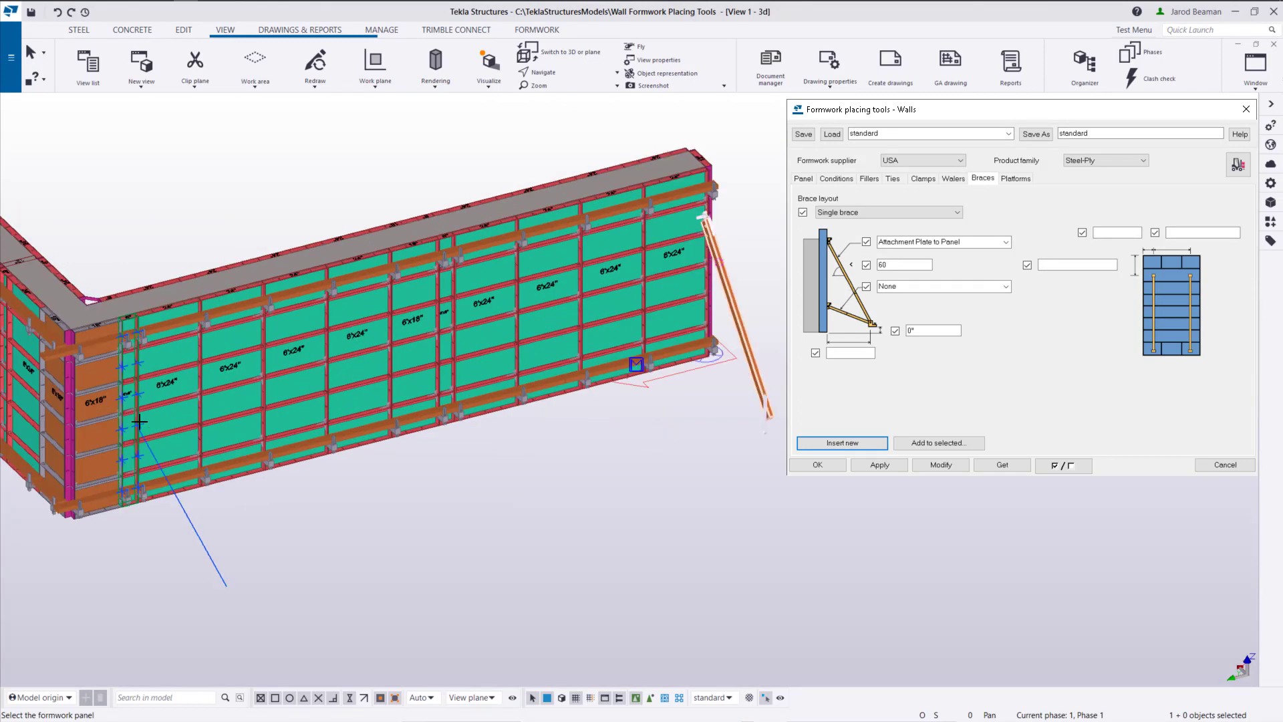
pyautogui.click(139, 421)
pyautogui.rightClick(268, 396)
pyautogui.press('Escape')
# Select both braces to compare their base distances, and remove the one near the corner
pyautogui.click(209, 564)
pyautogui.scroll(1, 209, 564)
pyautogui.keyDown('ctrl'); pyautogui.moveTo(209, 564); pyautogui.dragTo(261, 552, button='middle'); pyautogui.keyUp('ctrl')
pyautogui.click(646, 337)
pyautogui.scroll(-1, 466, 401)
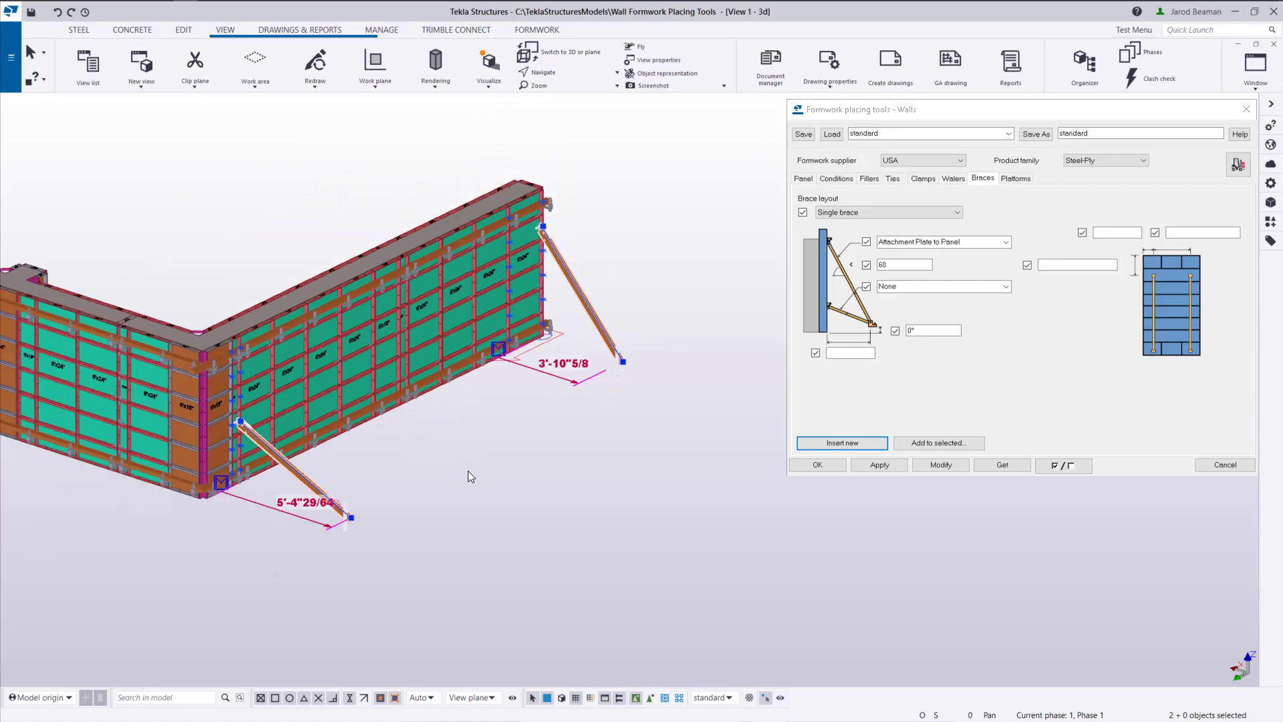
pyautogui.click(468, 472)
pyautogui.click(295, 470)
pyautogui.click(608, 268)
# Turn the brace at the wall's free end into an array of four braces spread along the wall face
pyautogui.scroll(3, 544, 246)
pyautogui.keyDown('ctrl'); pyautogui.moveTo(531, 251); pyautogui.dragTo(498, 259, button='middle'); pyautogui.keyUp('ctrl')
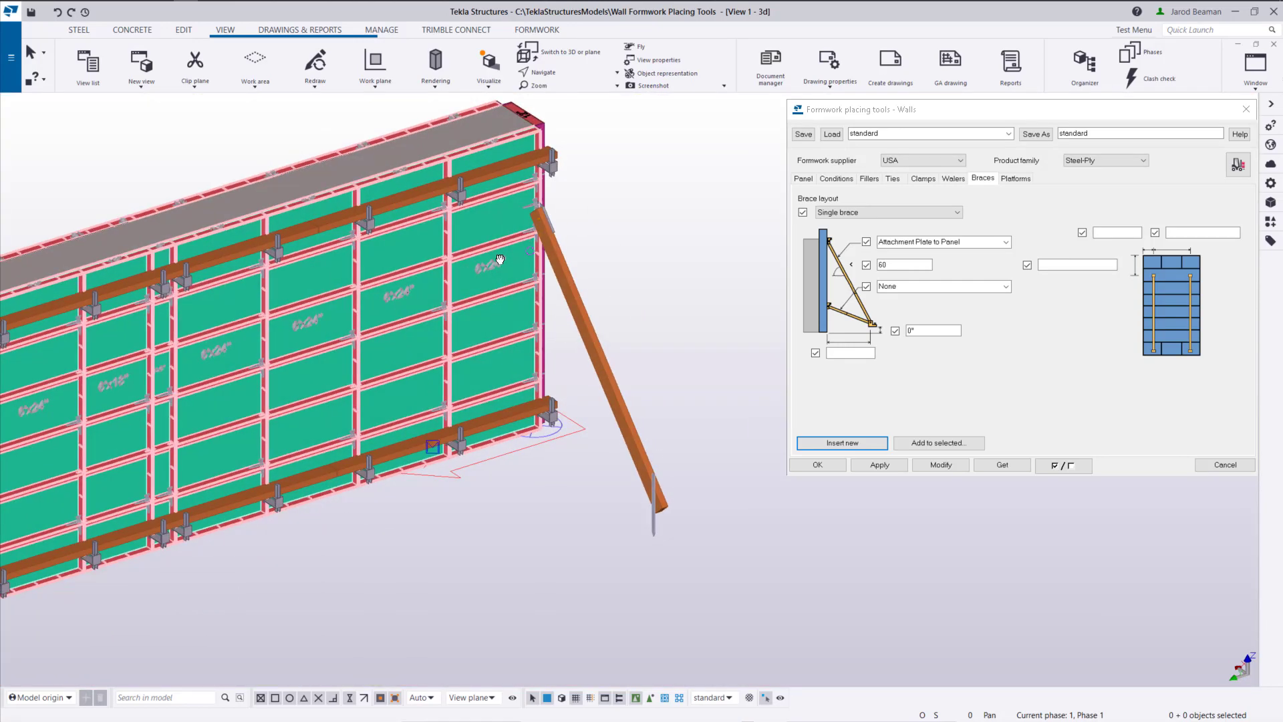
pyautogui.click(544, 227)
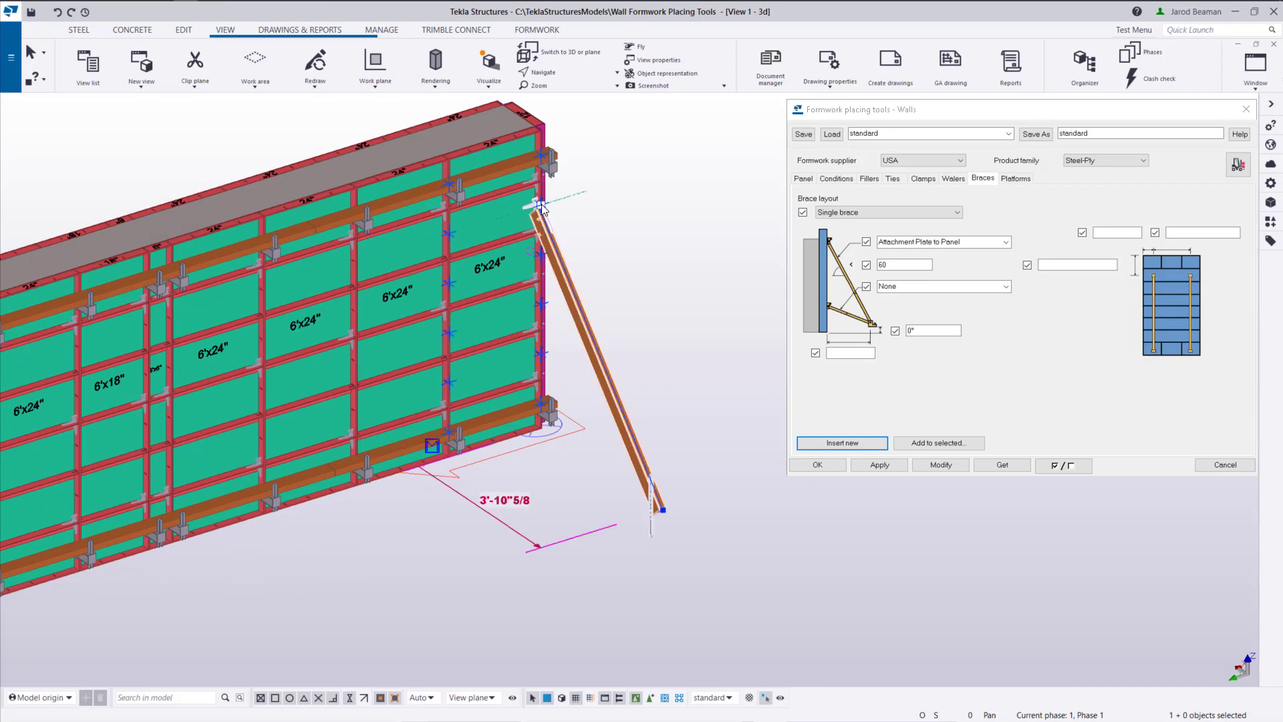
pyautogui.moveTo(541, 208); pyautogui.dragTo(269, 338)
pyautogui.scroll(-2, 432, 247)
pyautogui.scroll(-2, 245, 301)
pyautogui.scroll(2, 588, 323)
# Get the brace array's properties into the brace settings to examine its layout and spacings
pyautogui.click(635, 377)
pyautogui.click(1003, 465)
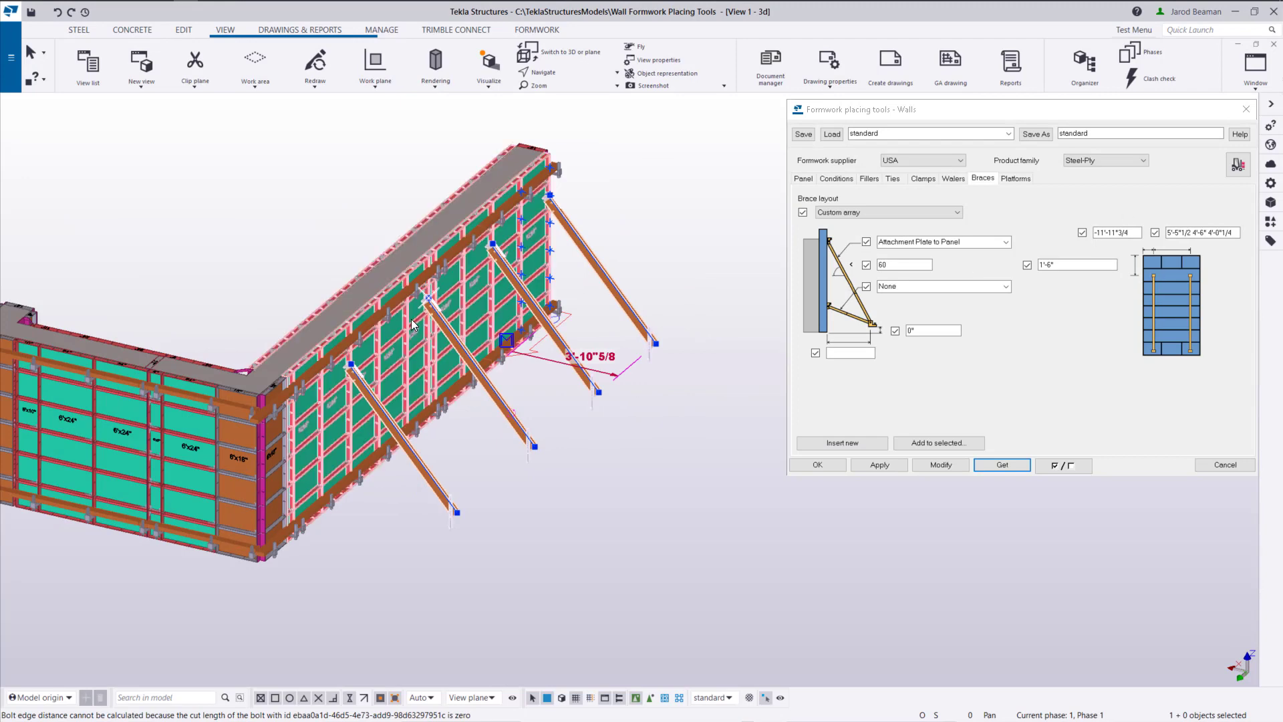
pyautogui.keyDown('ctrl'); pyautogui.moveTo(581, 244); pyautogui.dragTo(568, 194, button='middle'); pyautogui.keyUp('ctrl')
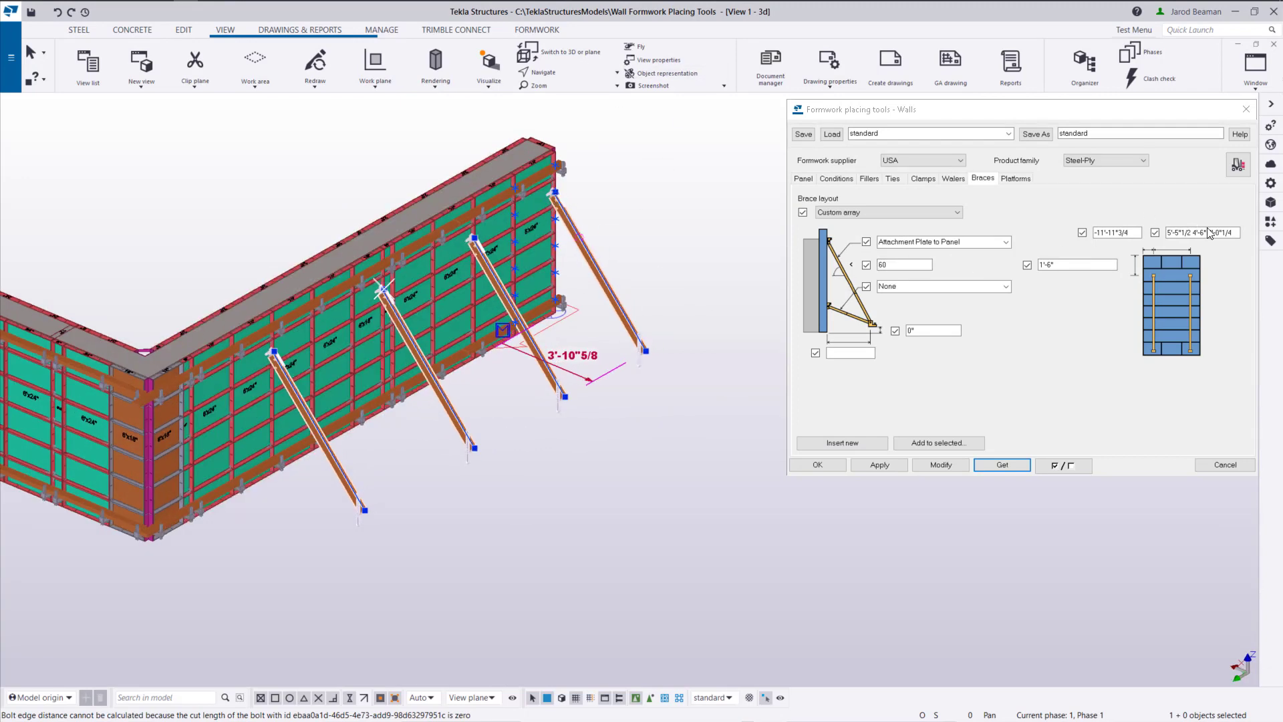
# Pull the base of the end brace outward and down, giving a base distance of 4'-9"31/64 and a 1'-0" drop
pyautogui.moveTo(1237, 234); pyautogui.dragTo(1124, 227)
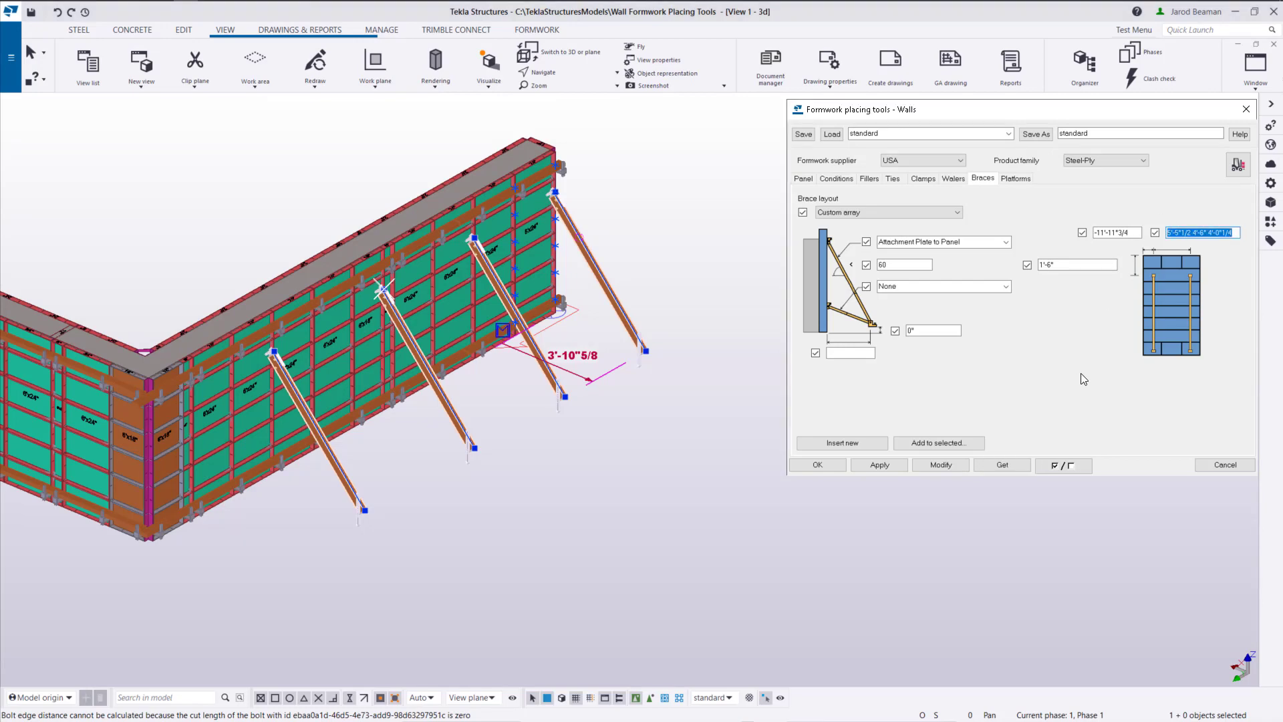
pyautogui.scroll(3, 671, 359)
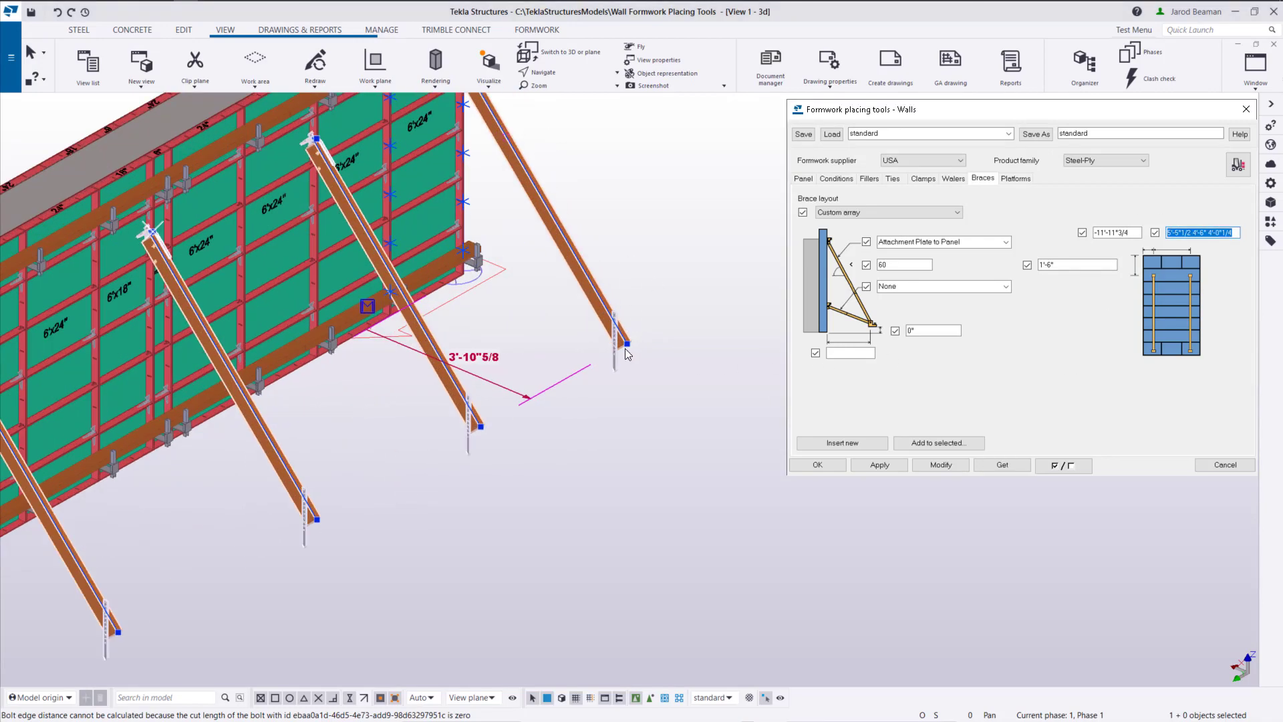
pyautogui.moveTo(628, 345)
pyautogui.mouseDown()
pyautogui.moveTo(675, 364)
pyautogui.moveTo(636, 328)
pyautogui.mouseUp()
pyautogui.scroll(-1, 697, 319)
pyautogui.scroll(-1, 697, 320)
pyautogui.scroll(-2, 664, 320)
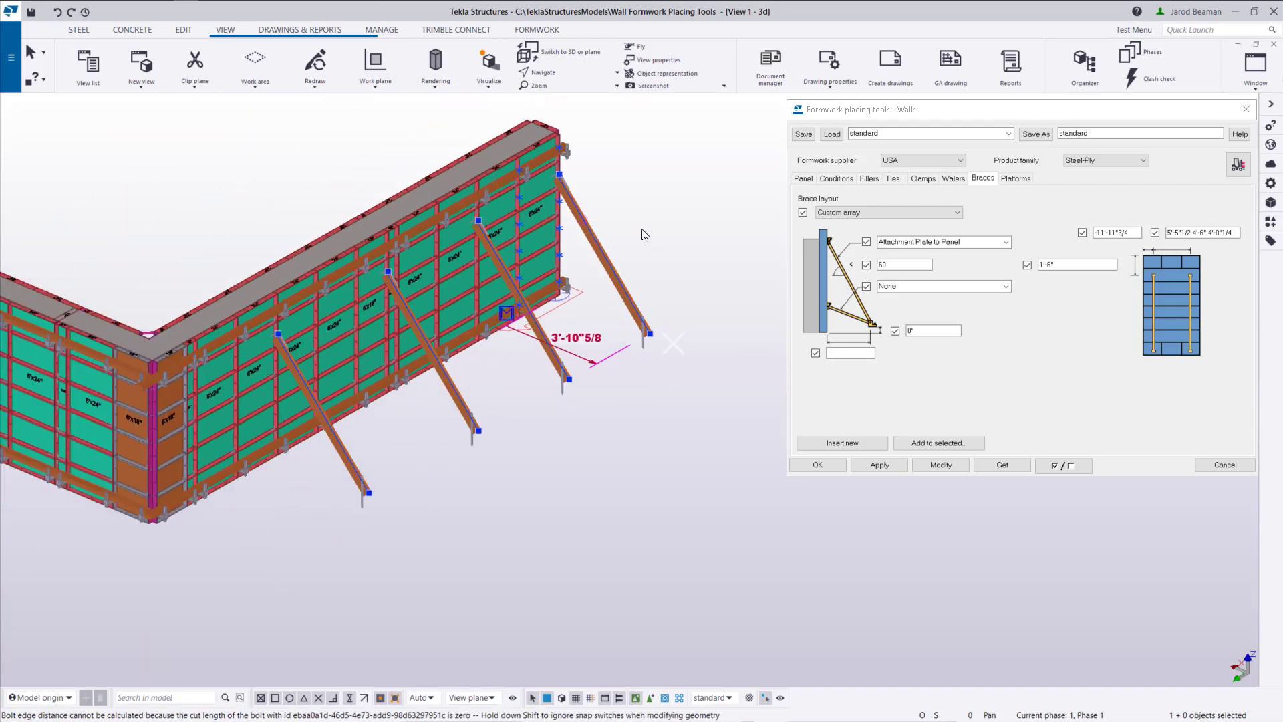
pyautogui.moveTo(650, 333); pyautogui.dragTo(668, 367)
pyautogui.scroll(5, 534, 170)
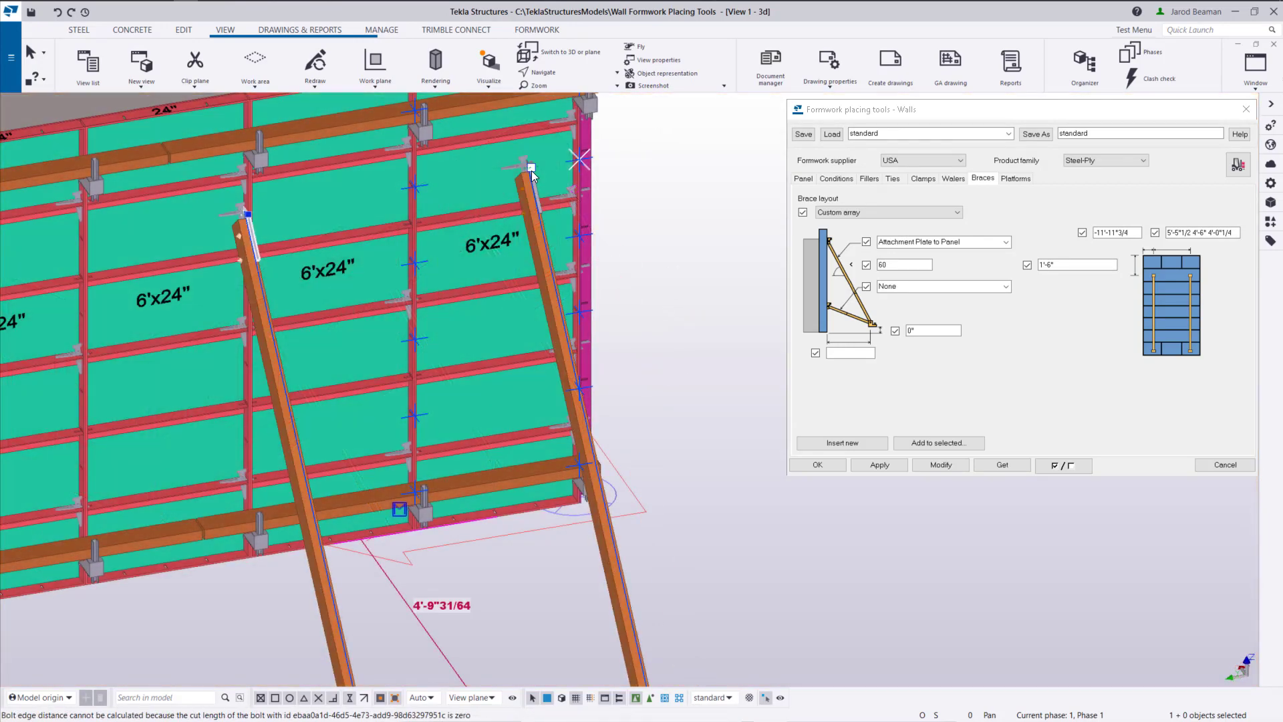
# Move the end brace's top attachment point back onto the snap point at the wall's free-end edge
pyautogui.moveTo(531, 168); pyautogui.dragTo(580, 161)
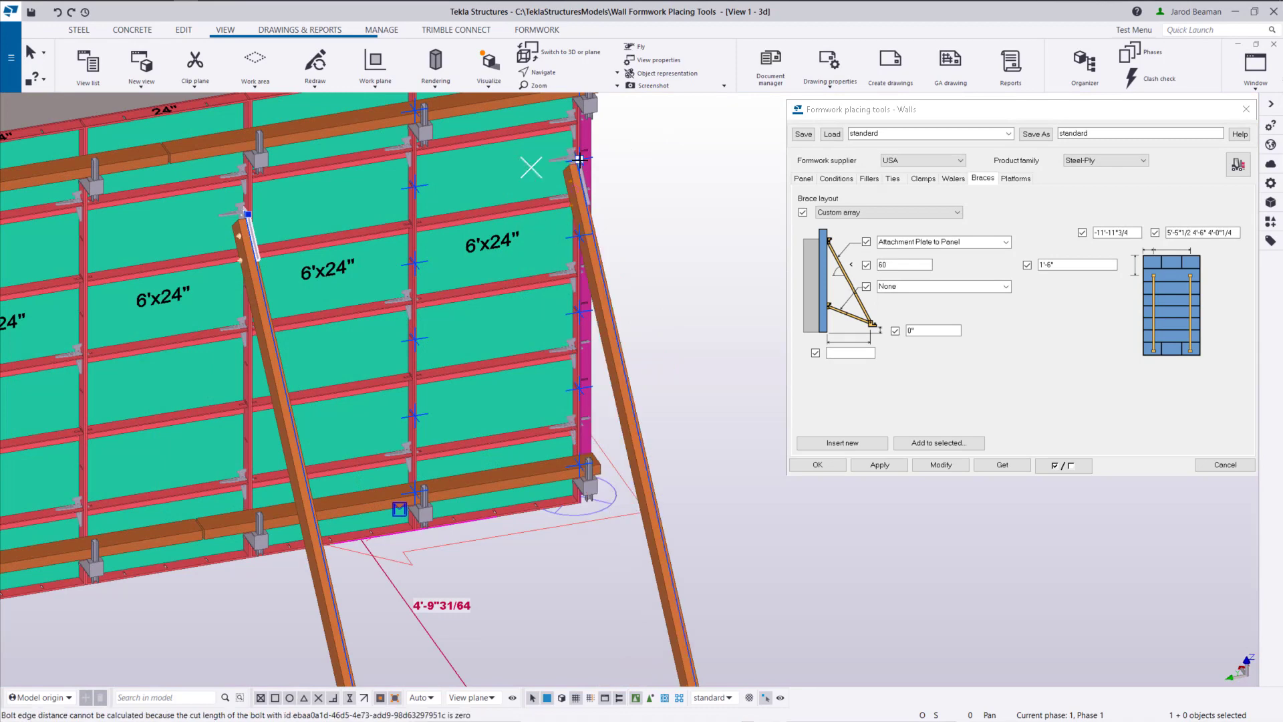
pyautogui.moveTo(579, 257); pyautogui.dragTo(579, 257)
pyautogui.scroll(-3, 668, 213)
pyautogui.scroll(5, 592, 214)
pyautogui.keyDown('ctrl'); pyautogui.moveTo(576, 234); pyautogui.dragTo(598, 248, button='middle'); pyautogui.keyUp('ctrl')
pyautogui.click(675, 201)
pyautogui.click(575, 227)
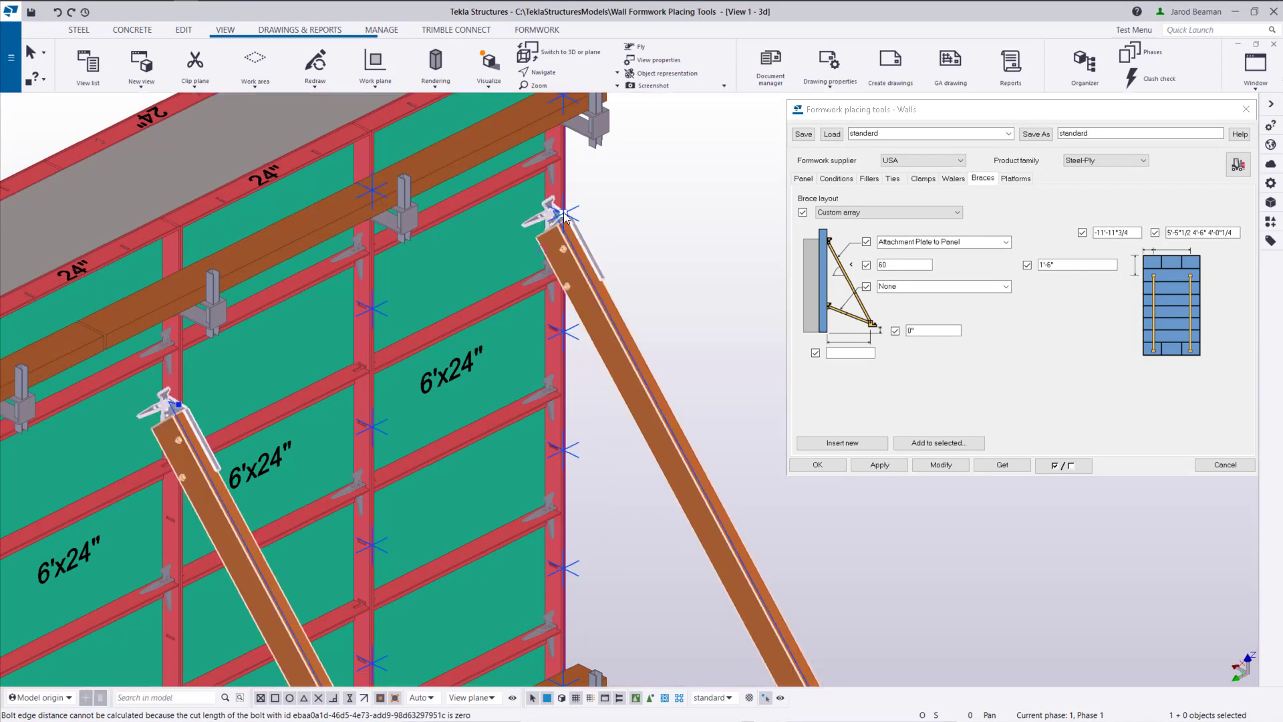
# Lower the end brace's top attachment by one snap point along the wall's end edge, to the 2'-6" position
pyautogui.click(565, 216)
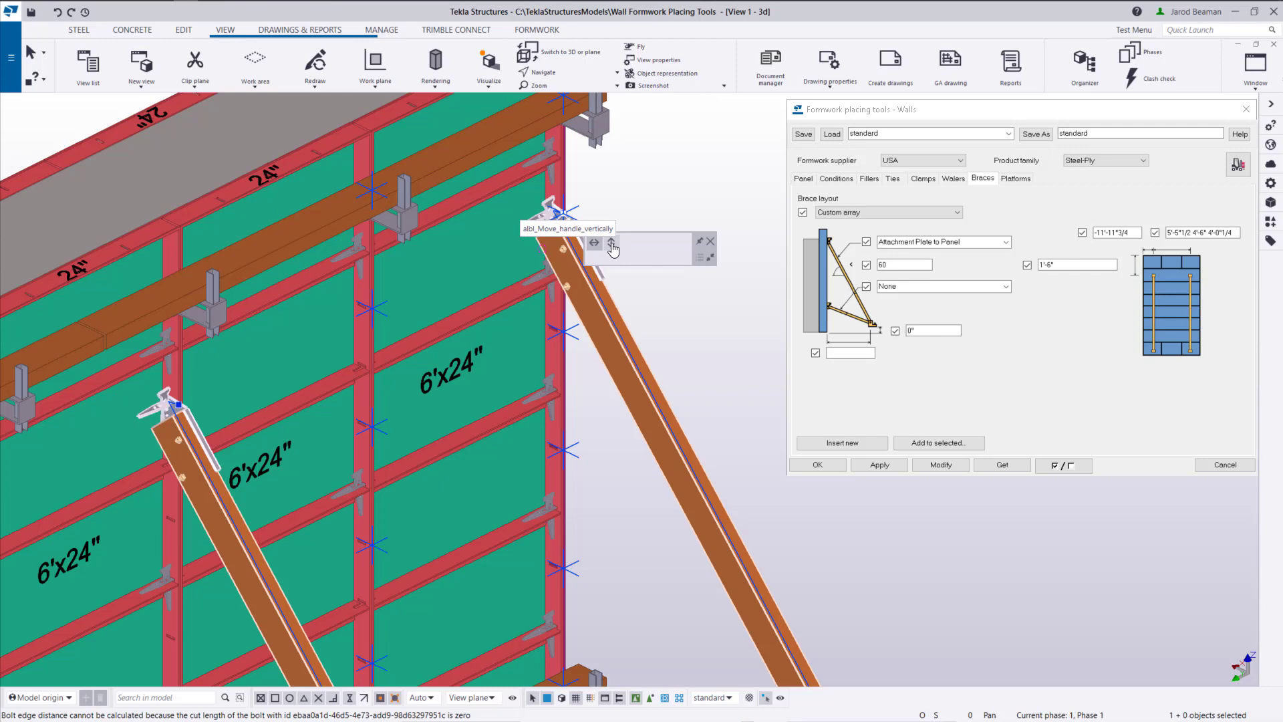
pyautogui.click(630, 191)
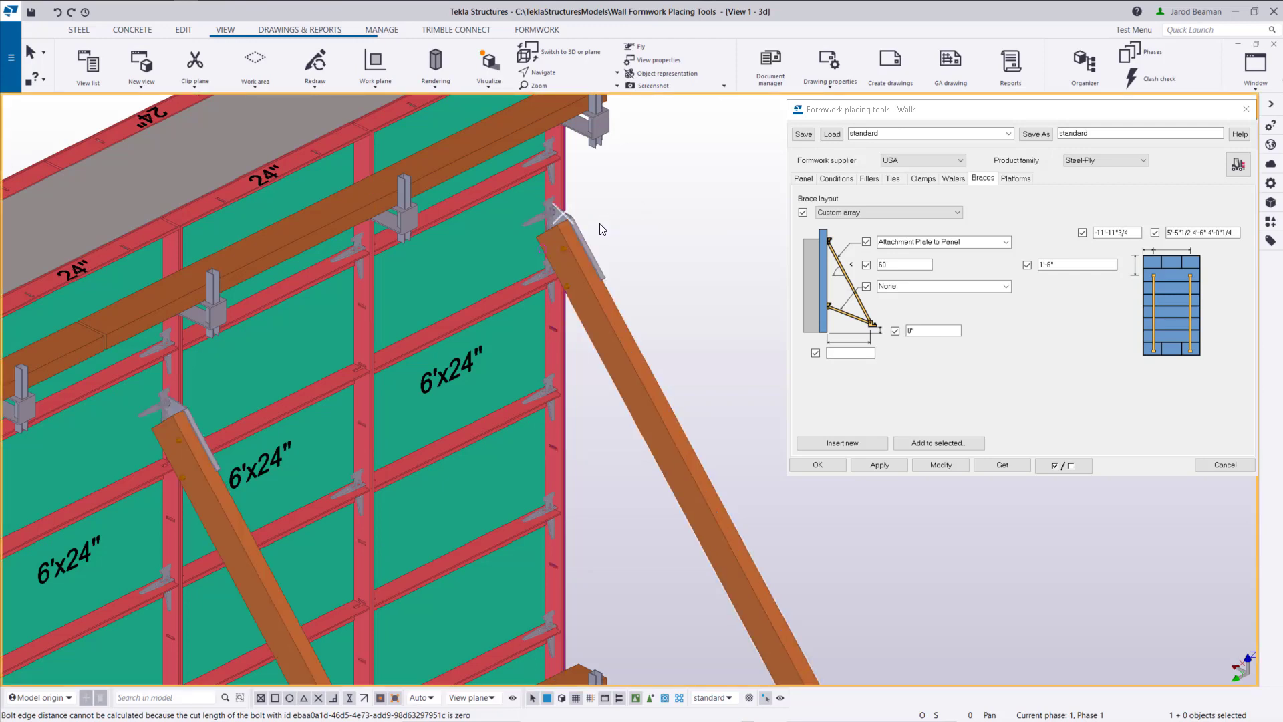
pyautogui.click(579, 257)
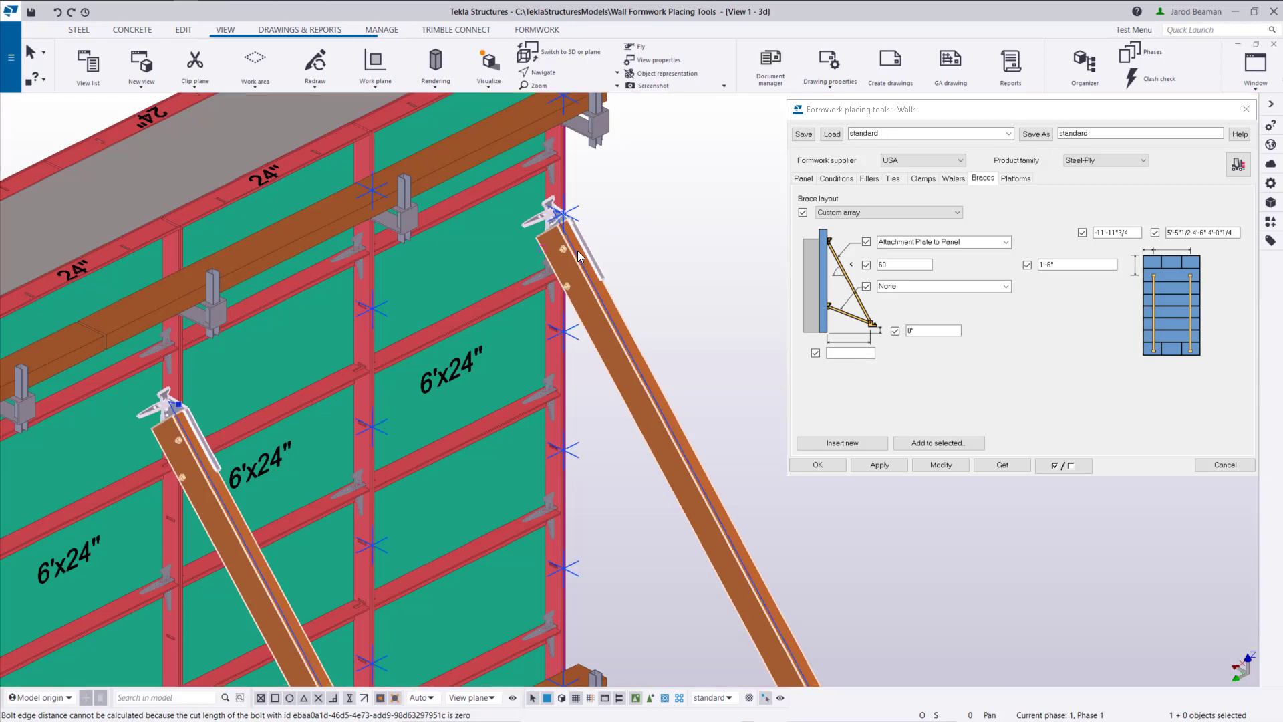
pyautogui.click(564, 214)
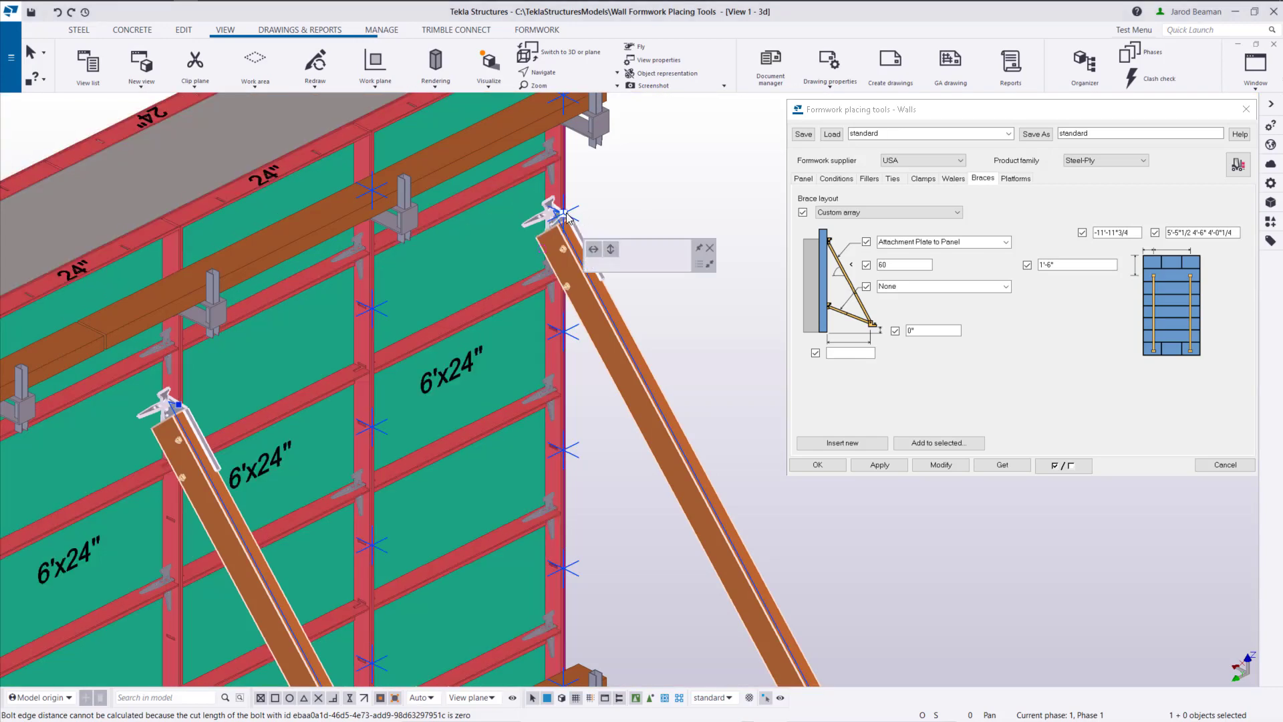
pyautogui.scroll(-5, 552, 266)
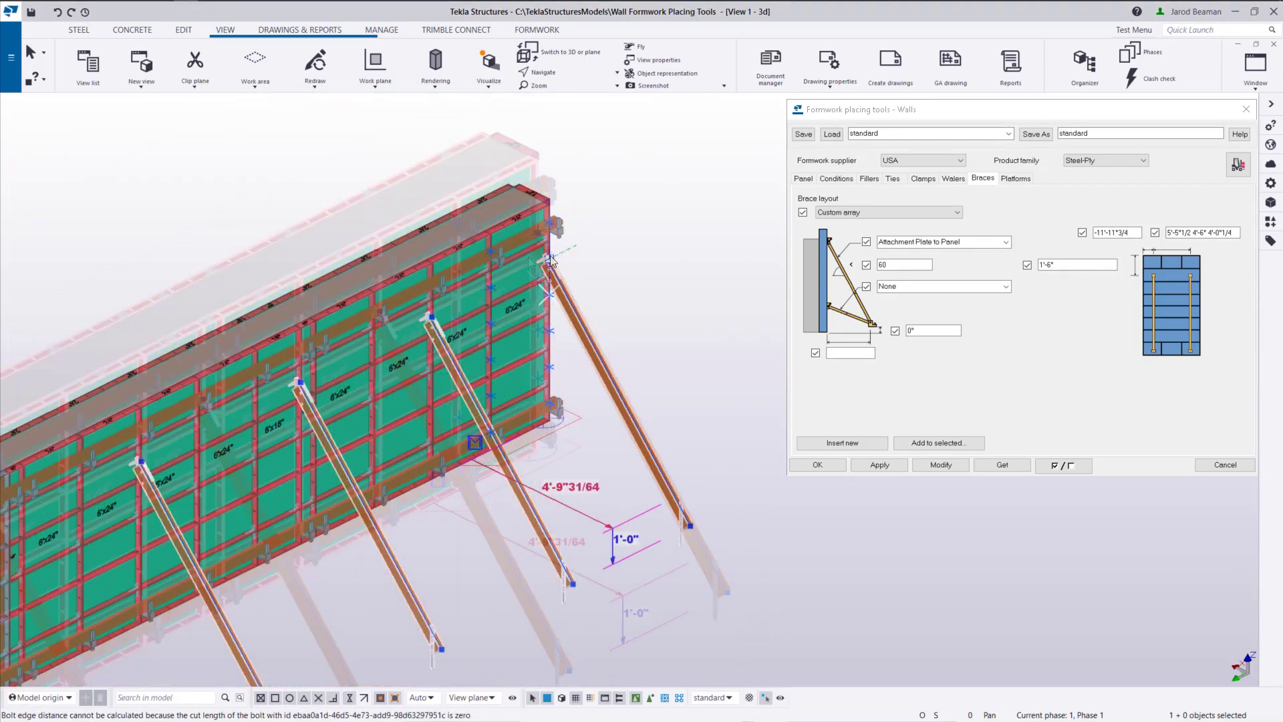
pyautogui.moveTo(551, 265); pyautogui.dragTo(549, 294)
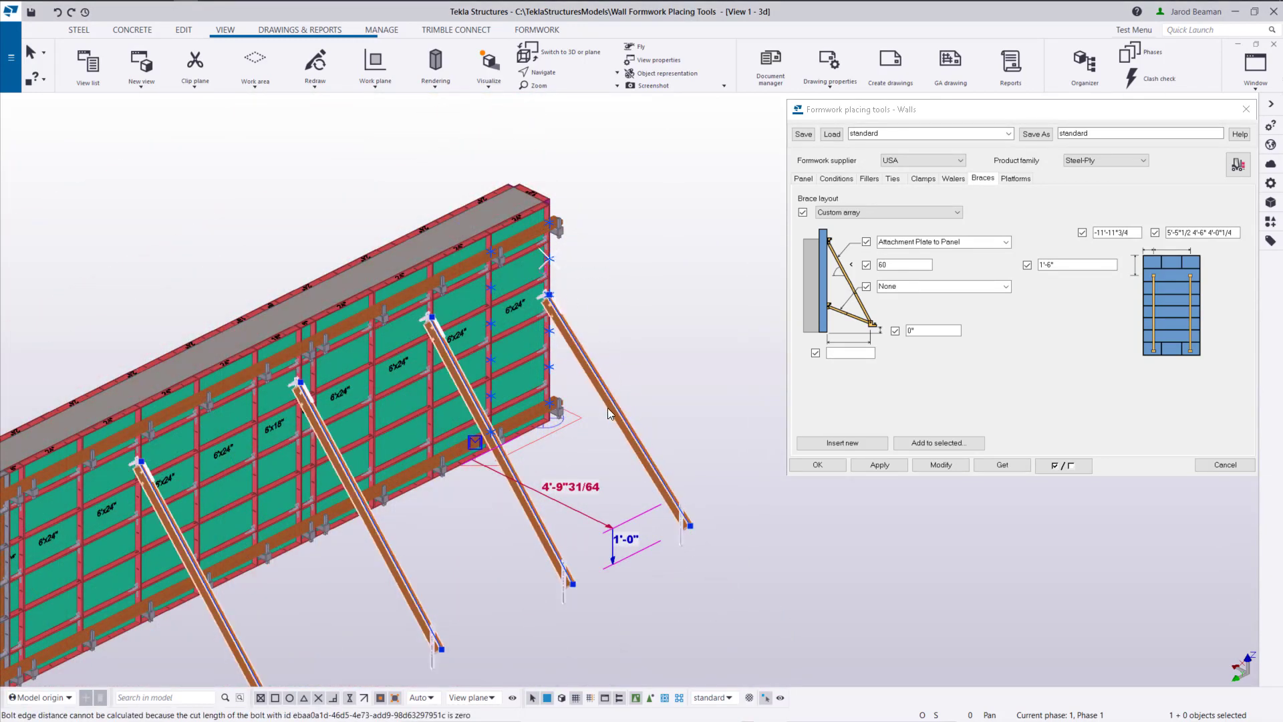
# Get the brace array's properties and modify all braces to a uniform top attachment distance of 2'-6"
pyautogui.click(1000, 465)
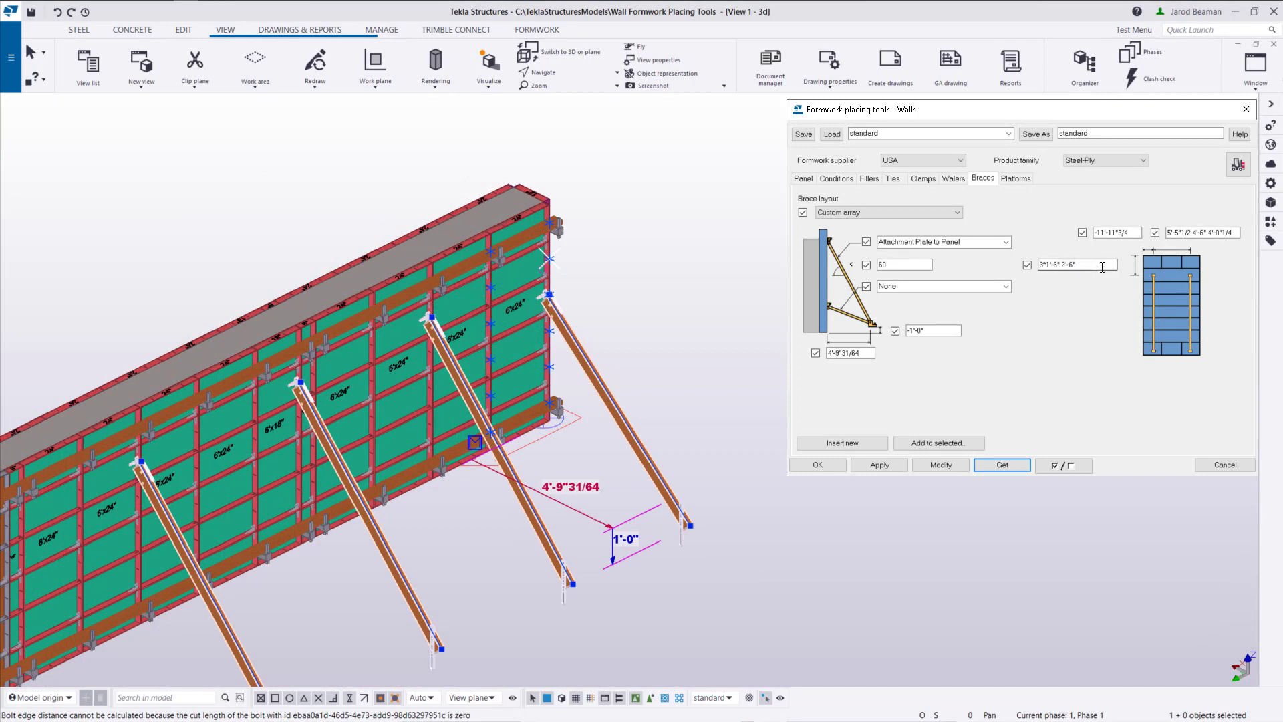
pyautogui.write('1')
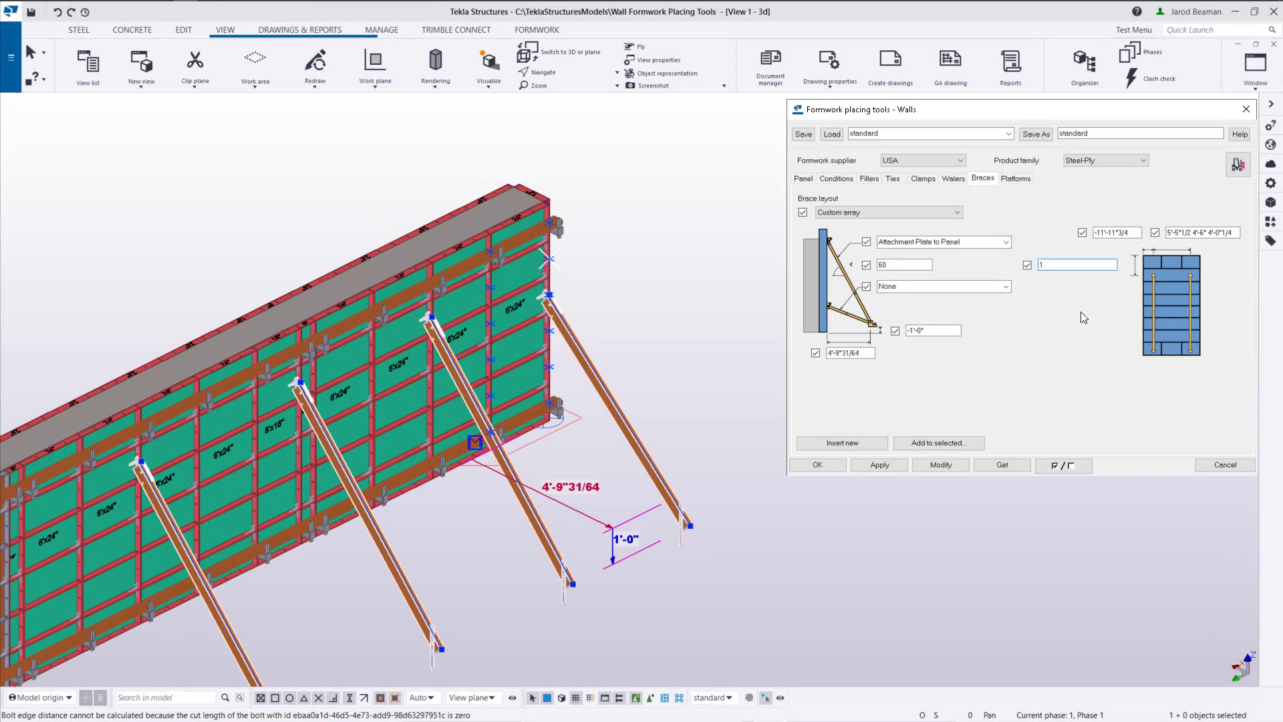
pyautogui.write('2-6')
pyautogui.click(942, 465)
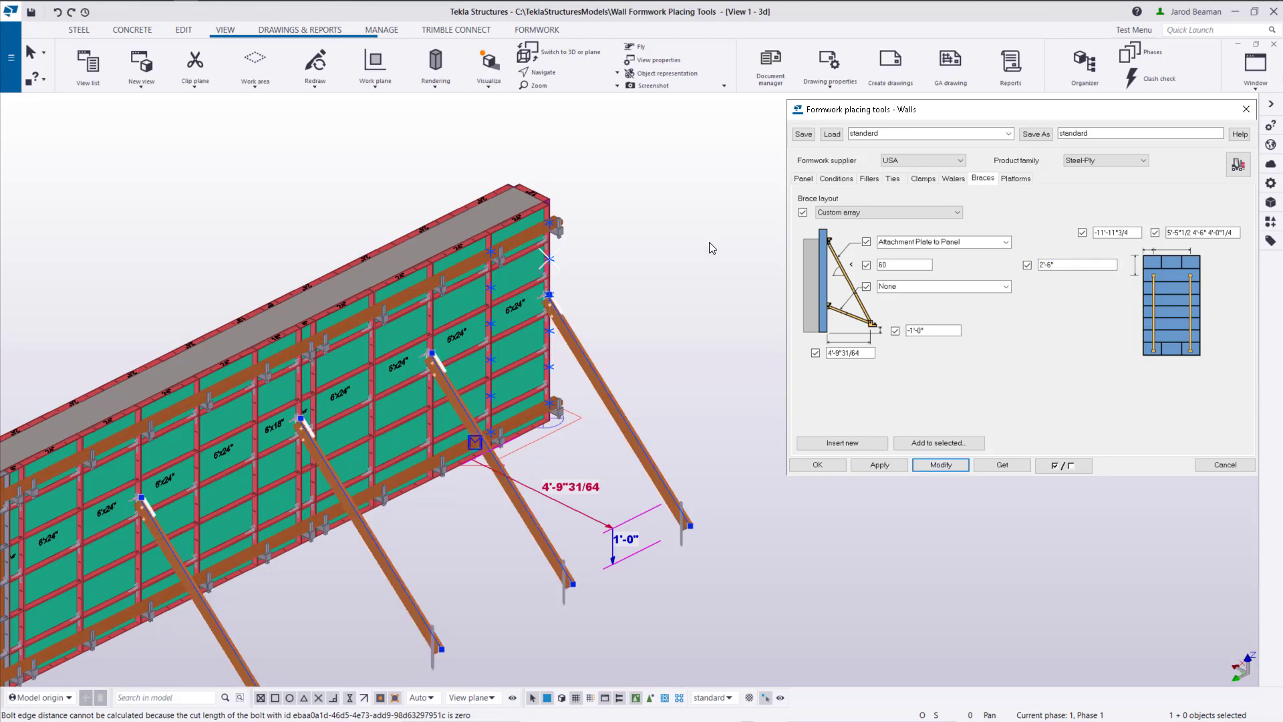
pyautogui.scroll(-3, 707, 233)
pyautogui.scroll(5, 579, 306)
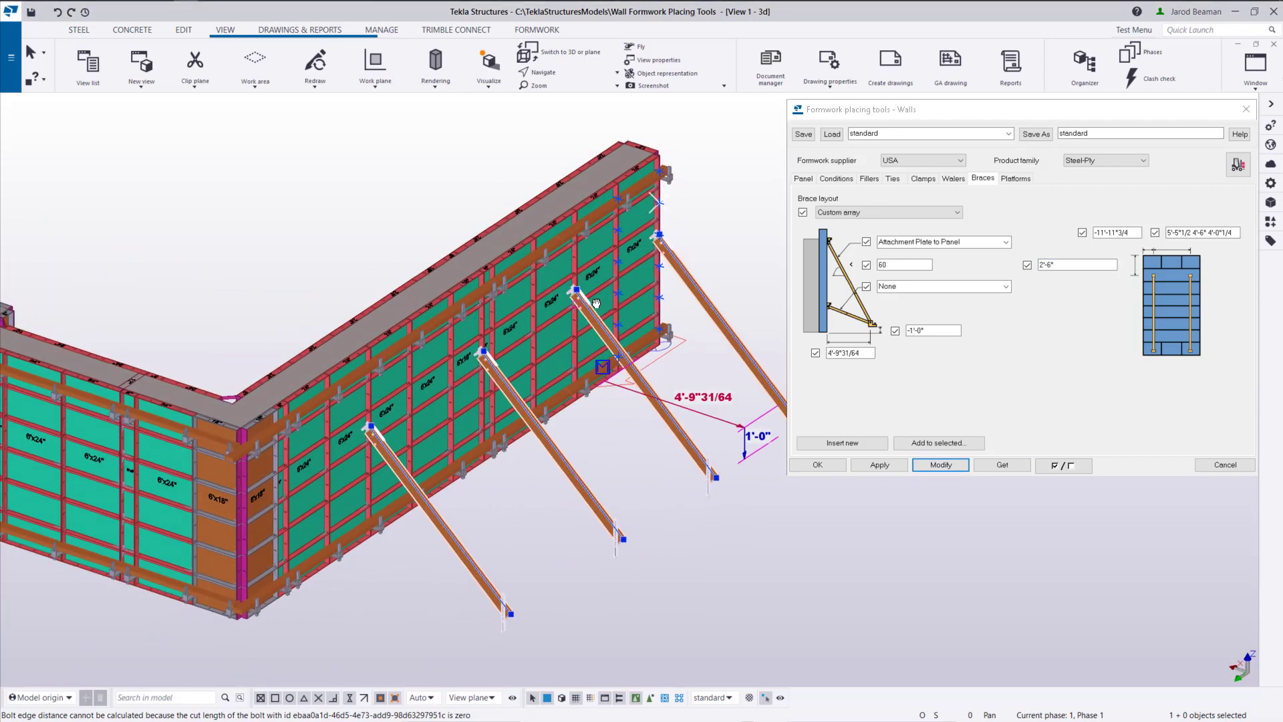
# Set the platform layout to Custom array (multiple panels) for the inner face of the wall
pyautogui.scroll(-5, 732, 291)
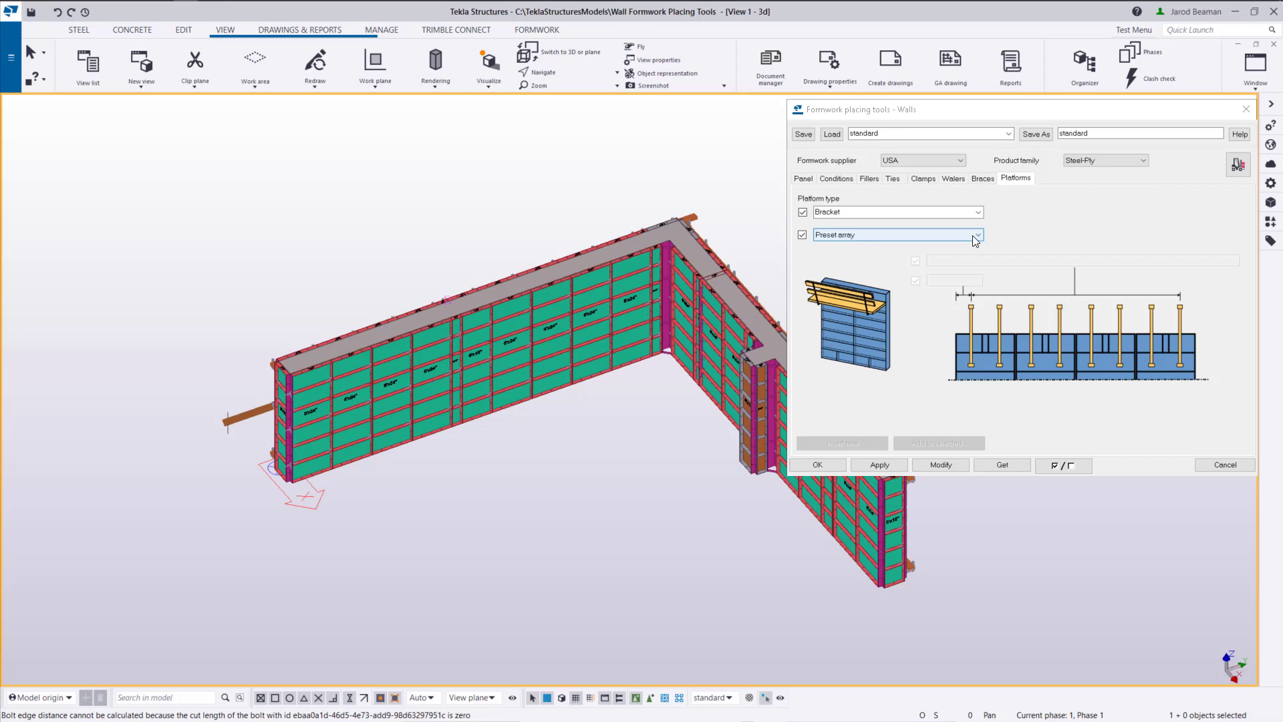
pyautogui.click(974, 235)
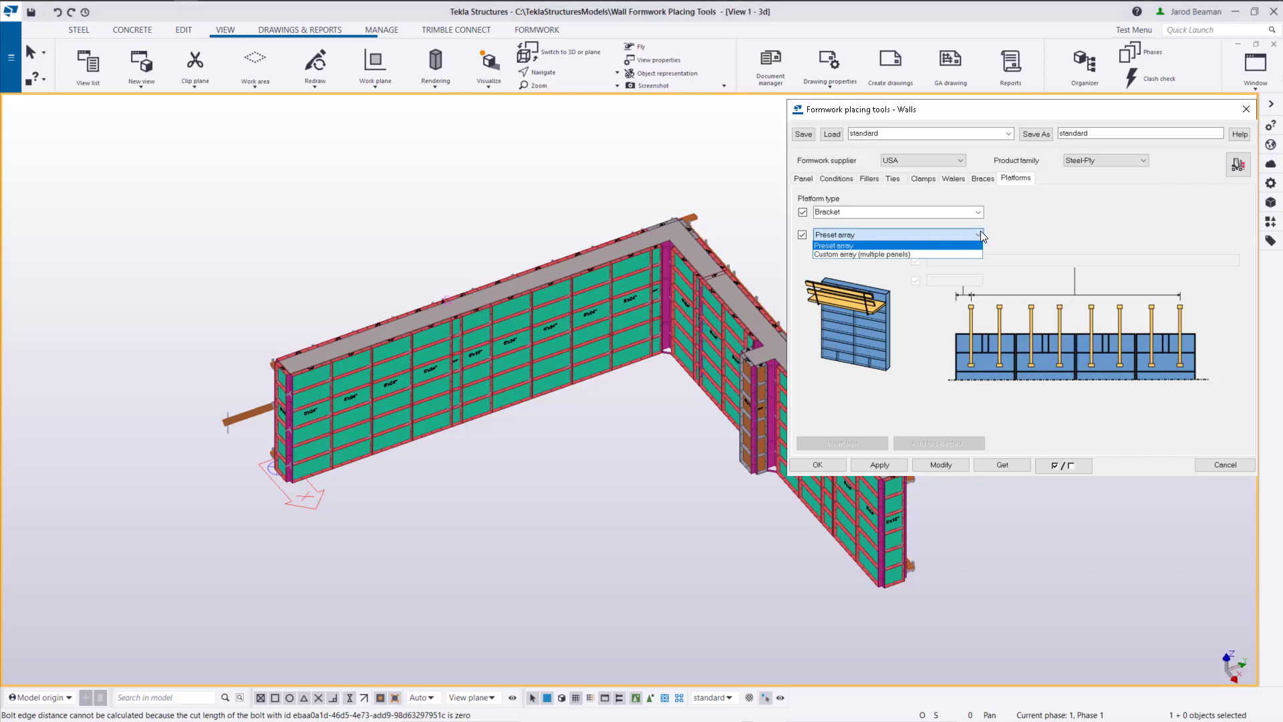
pyautogui.click(979, 233)
pyautogui.click(969, 236)
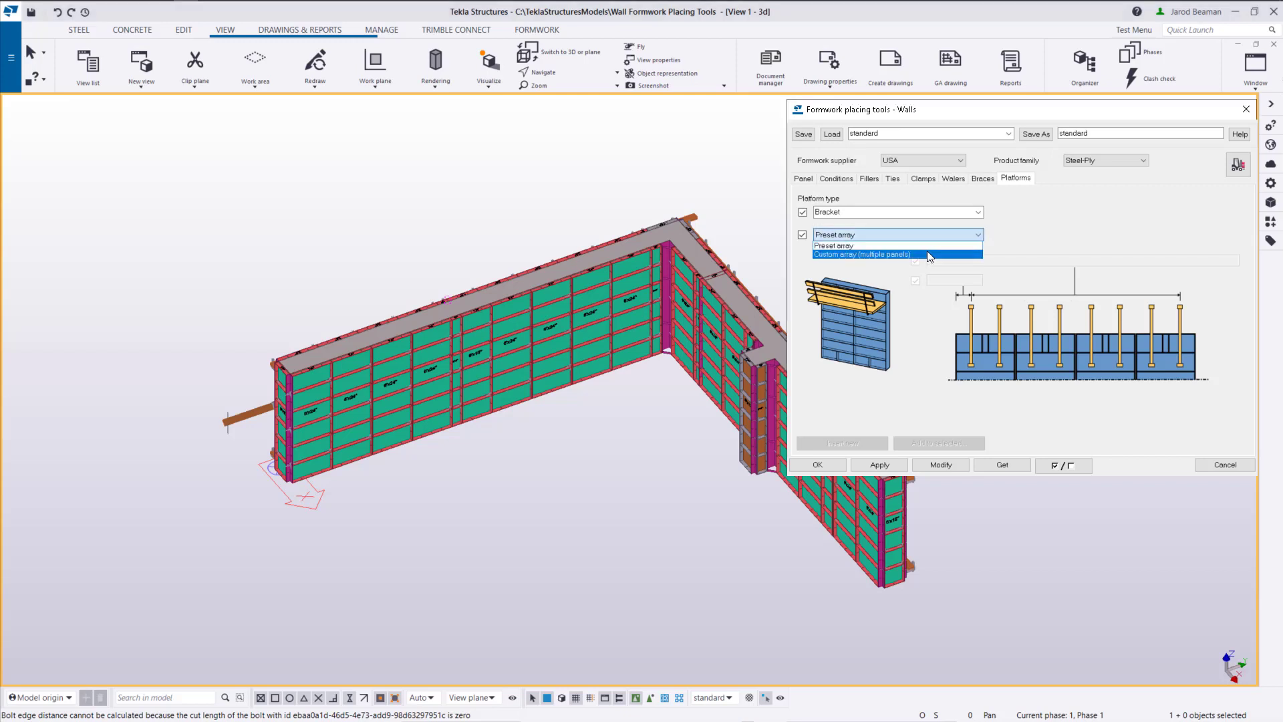
pyautogui.click(859, 254)
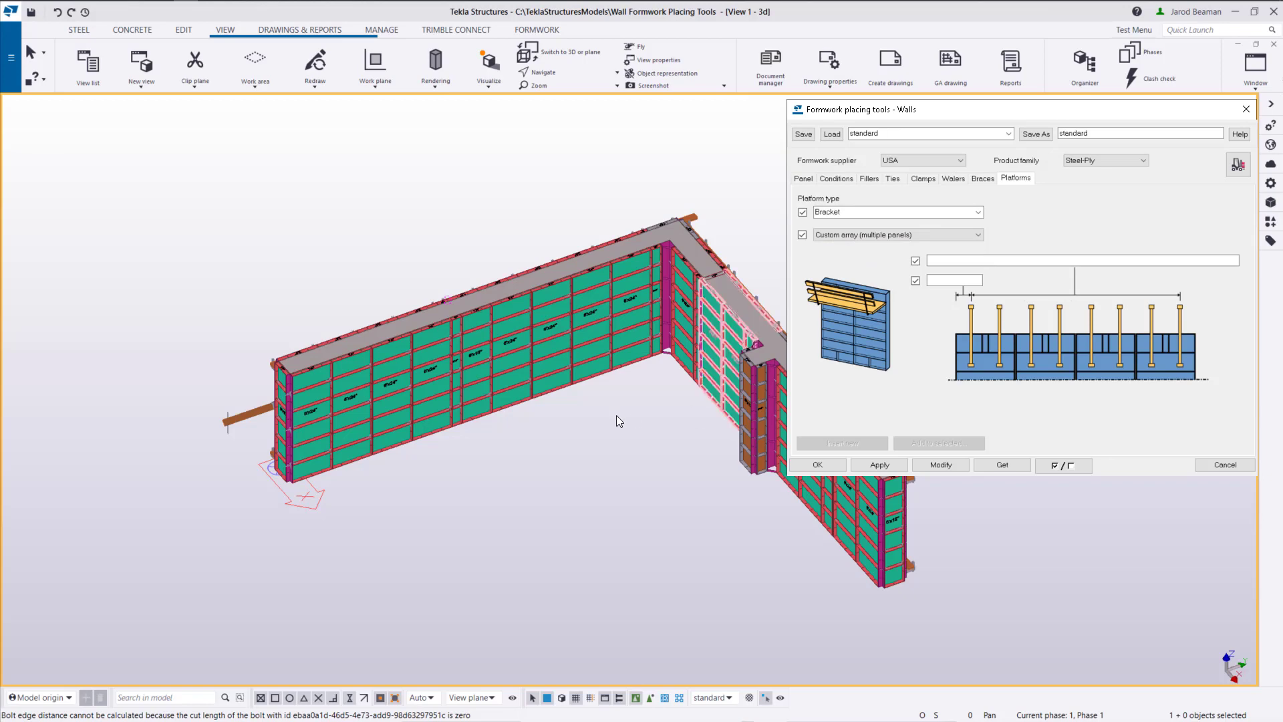
pyautogui.click(525, 360)
pyautogui.scroll(-3, 459, 407)
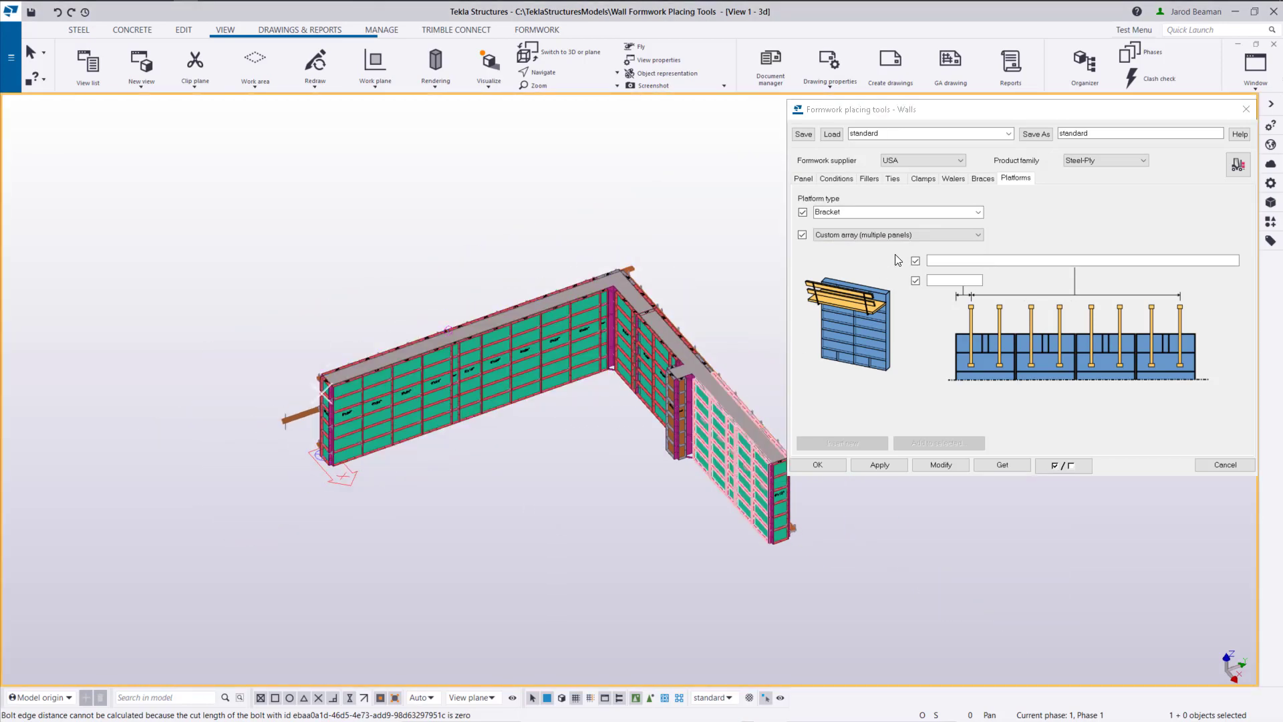
# Replace the generic platform type with Scaffold Bracket
pyautogui.click(978, 211)
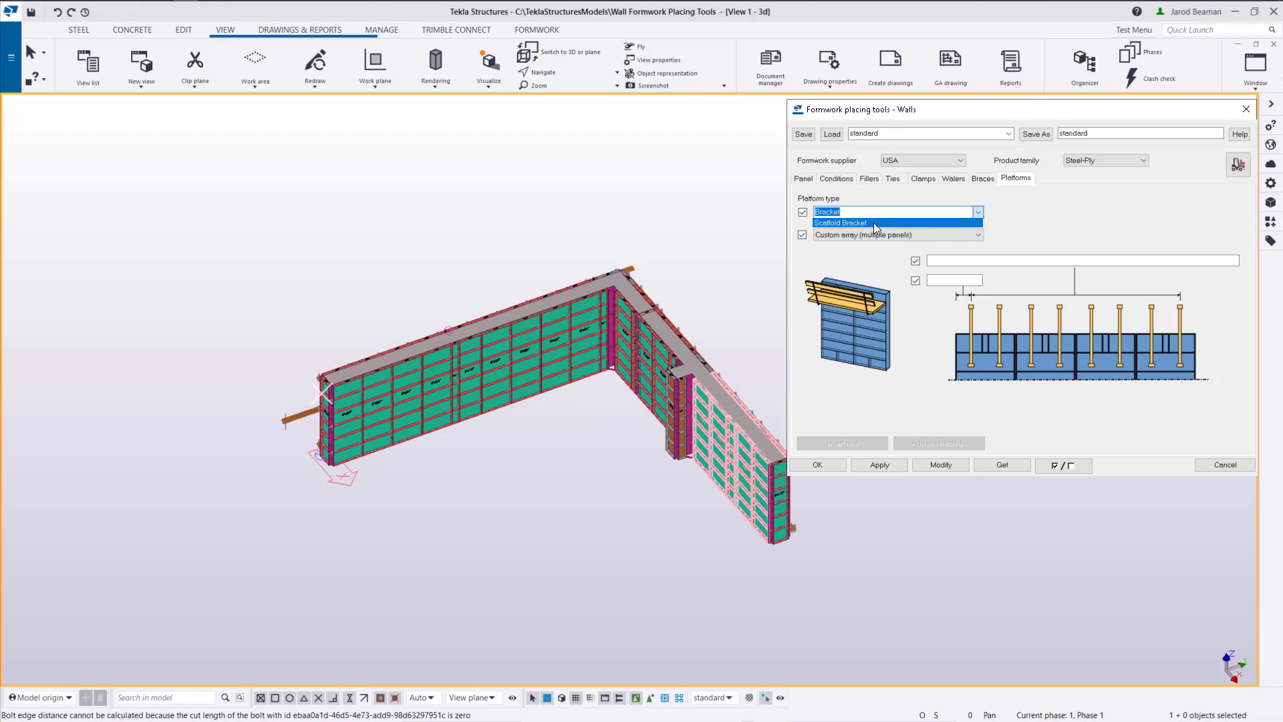
pyautogui.click(846, 214)
pyautogui.moveTo(815, 210); pyautogui.dragTo(977, 213)
pyautogui.press('Delete')
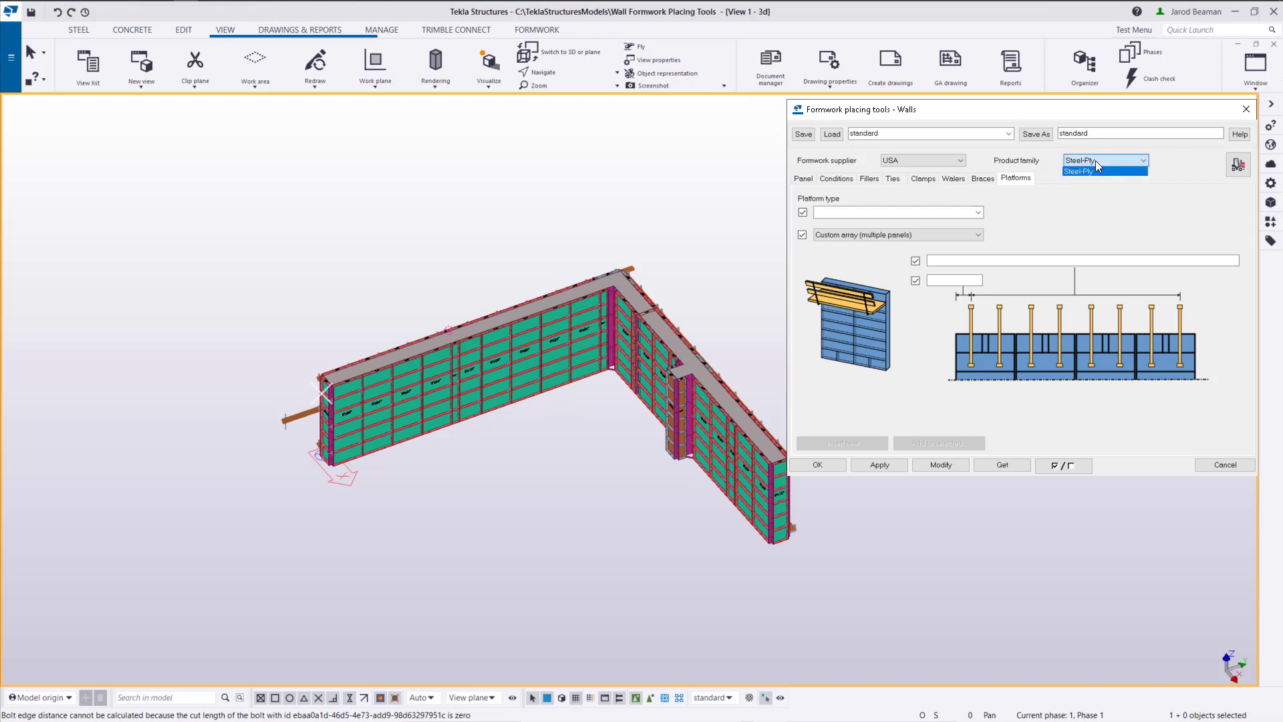
pyautogui.click(979, 213)
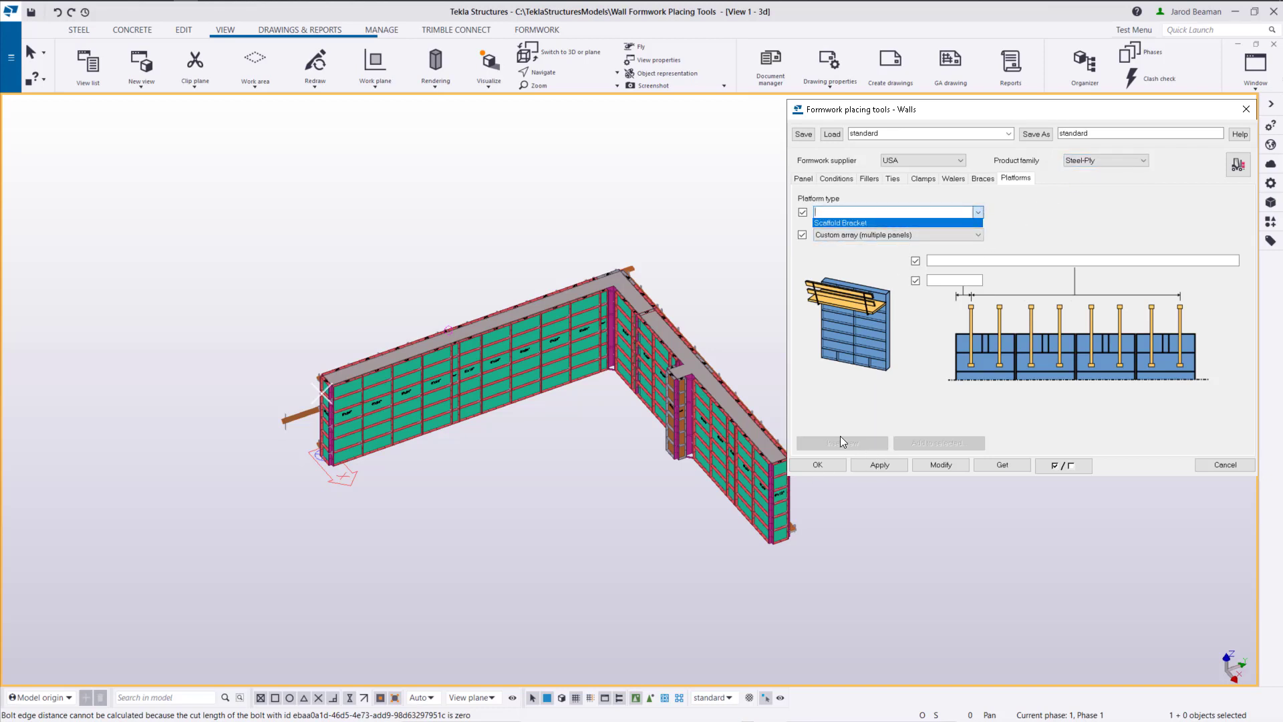
pyautogui.click(856, 222)
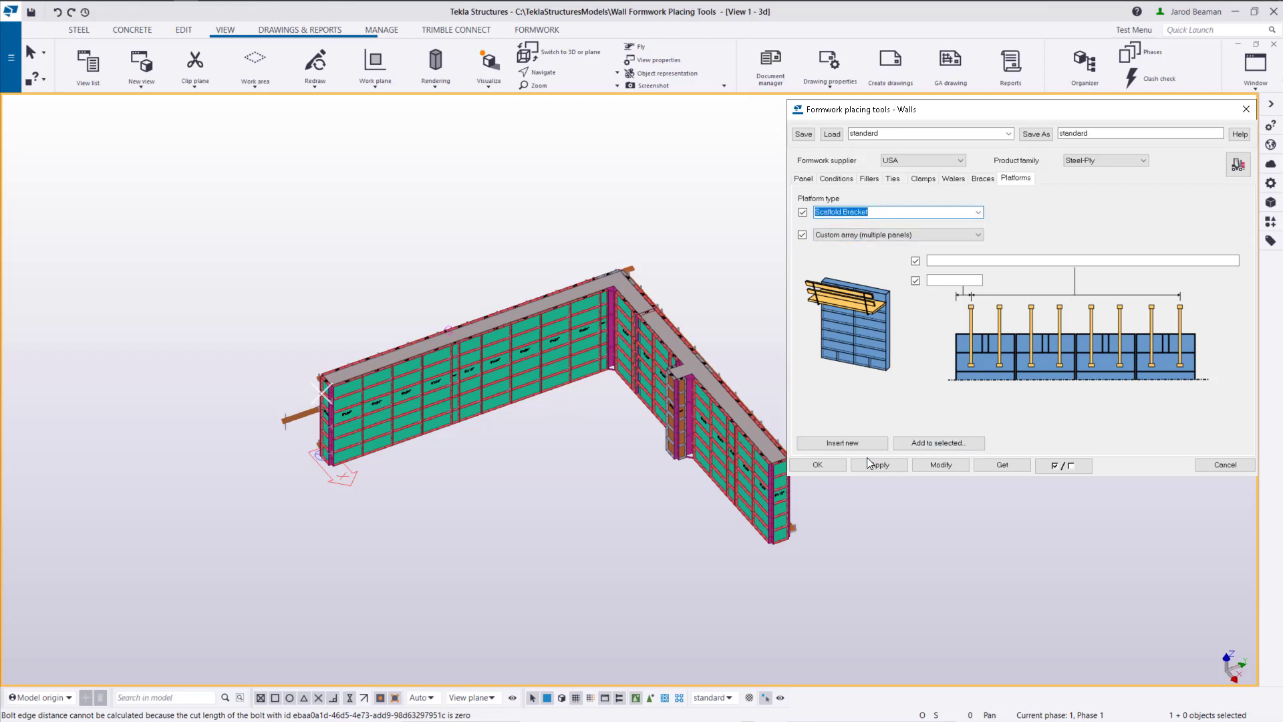
# Insert a scaffold bracket array along the long wall's inner face from its free end to the inside corner, and end the command
pyautogui.scroll(3, 719, 230)
pyautogui.click(842, 443)
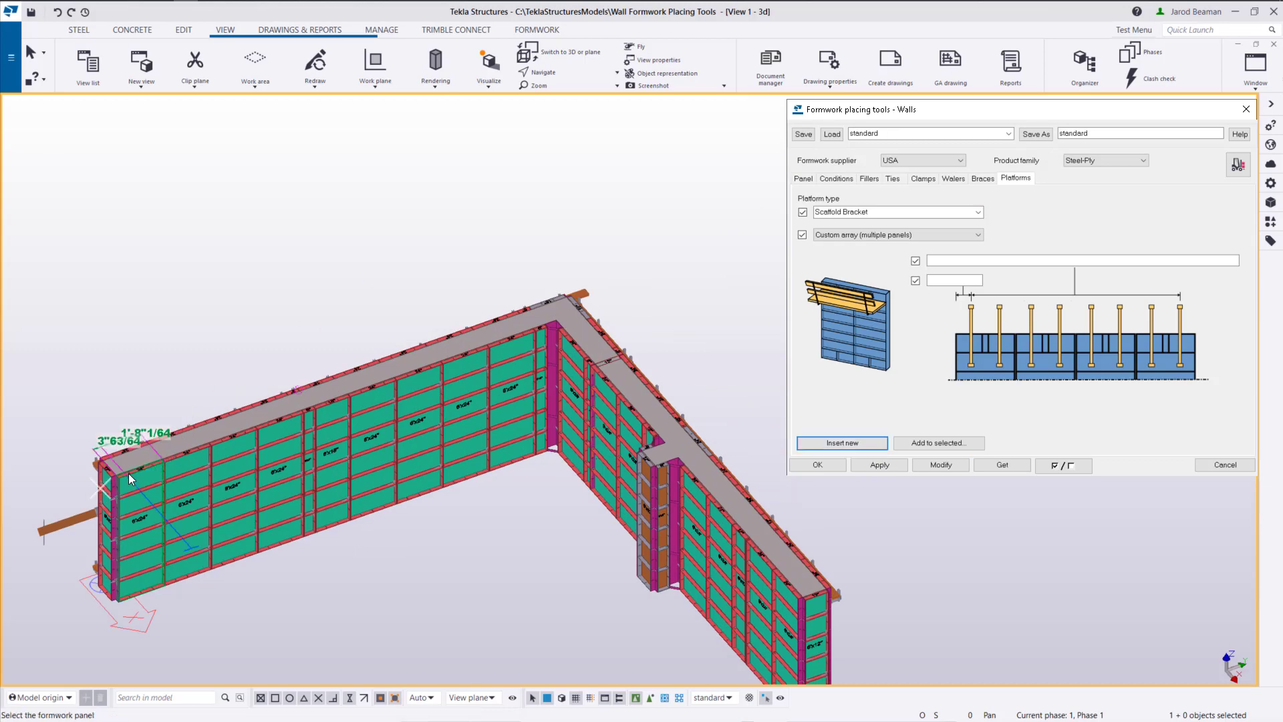
pyautogui.scroll(4, 137, 479)
pyautogui.scroll(-5, 113, 480)
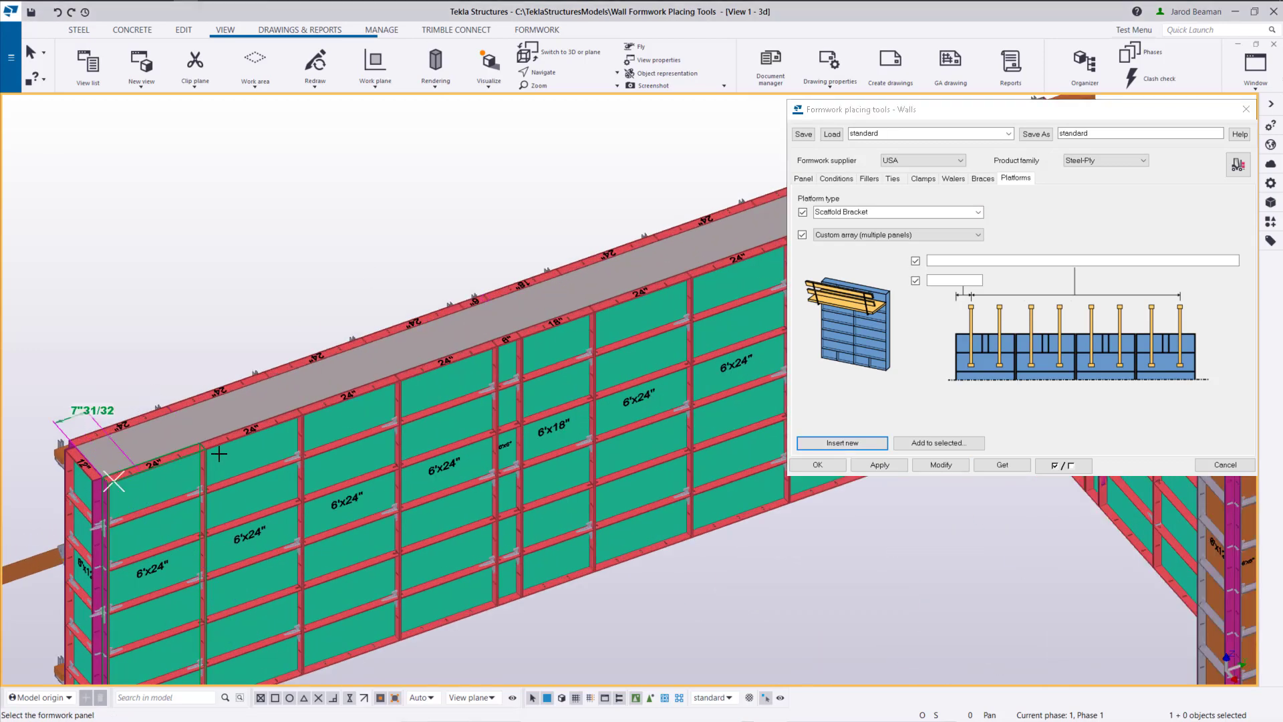
pyautogui.scroll(4, 600, 319)
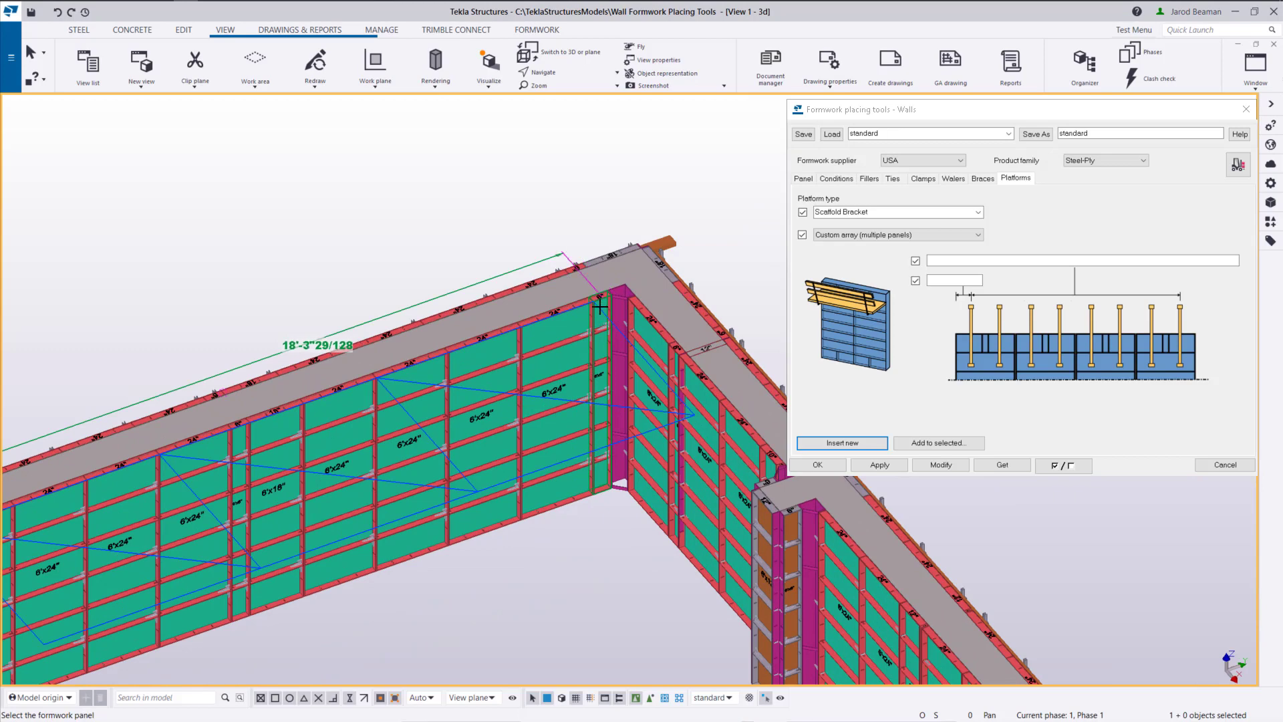
pyautogui.click(594, 303)
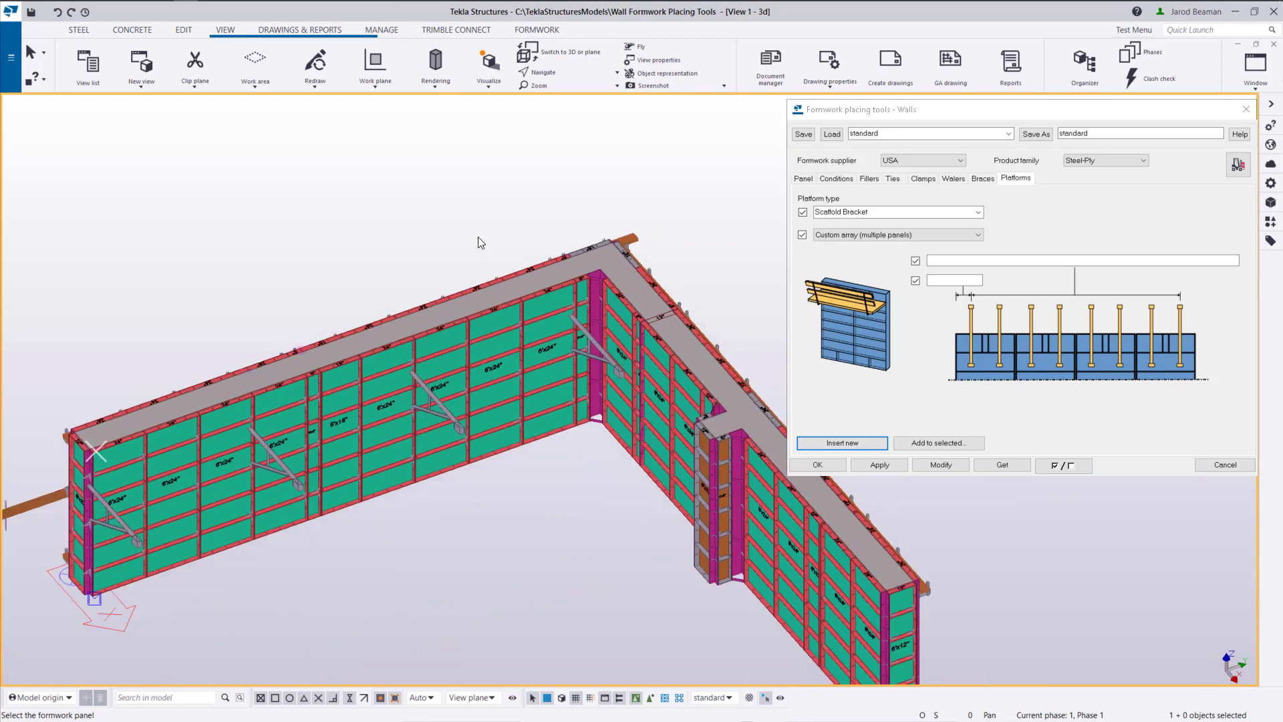
pyautogui.rightClick(442, 244)
pyautogui.click(492, 251)
# Add intermediate scaffold brackets at the panel joints between the existing ones by copying bracket handles along the wall
pyautogui.click(275, 458)
pyautogui.scroll(2, 277, 459)
pyautogui.scroll(-1, 276, 460)
pyautogui.moveTo(228, 437)
pyautogui.keyDown('ctrl'); pyautogui.mouseDown(button='middle')
pyautogui.moveTo(205, 443)
pyautogui.moveTo(250, 428)
pyautogui.mouseUp(button='middle'); pyautogui.keyUp('ctrl')
pyautogui.scroll(5, 275, 440)
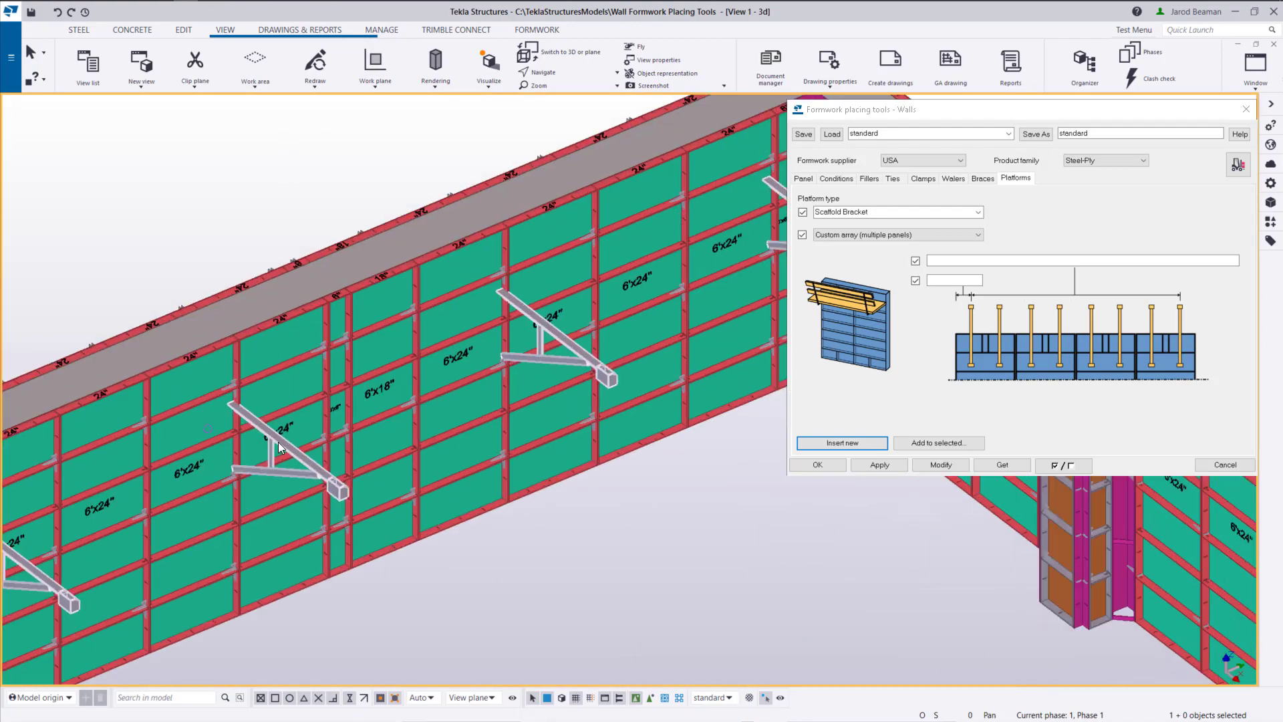
pyautogui.keyDown('ctrl'); pyautogui.moveTo(269, 436); pyautogui.dragTo(209, 453, button='middle'); pyautogui.keyUp('ctrl')
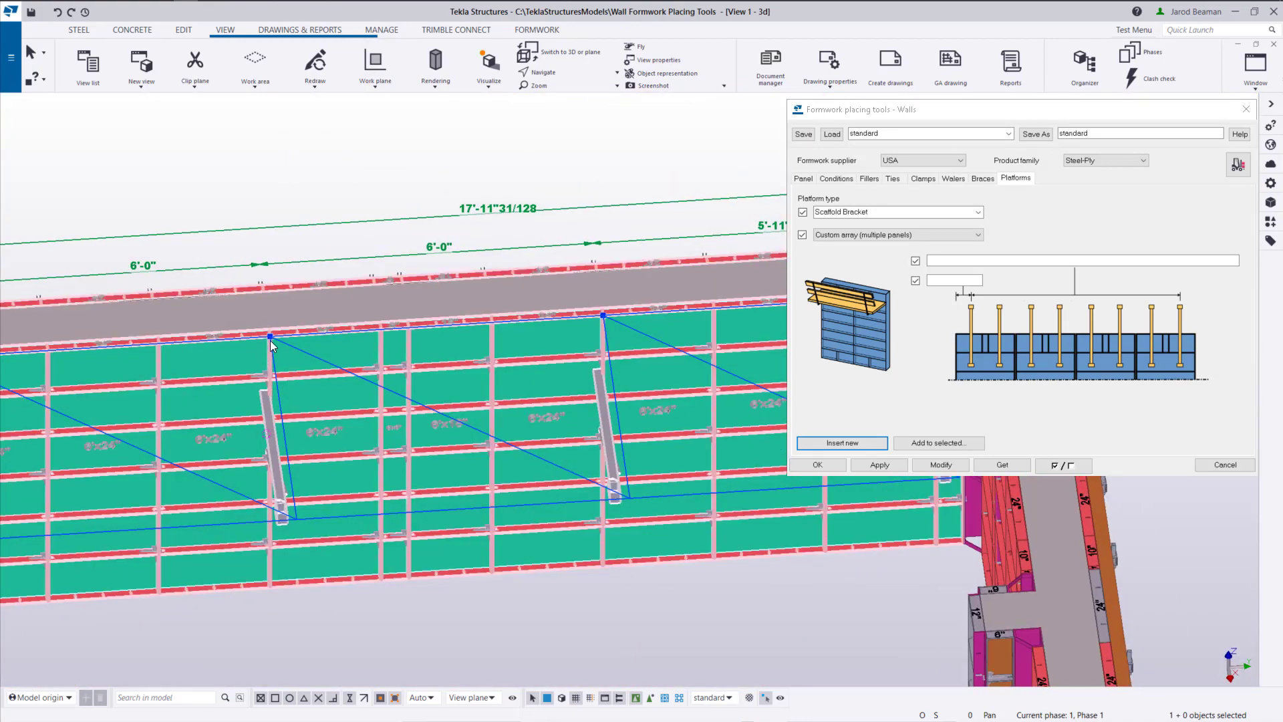
pyautogui.moveTo(271, 339); pyautogui.dragTo(415, 312)
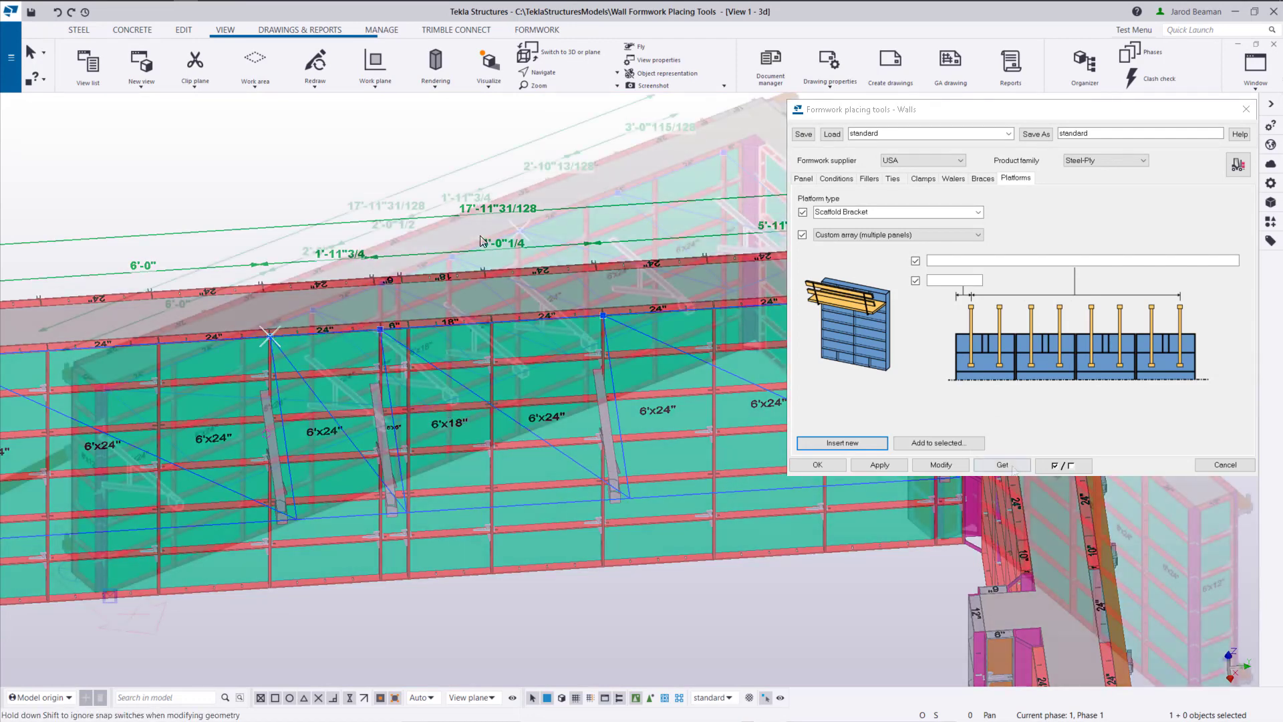
# Get the scaffold bracket array's properties and modify its spacing to 72 inches (6'-0") along the wall
pyautogui.click(997, 465)
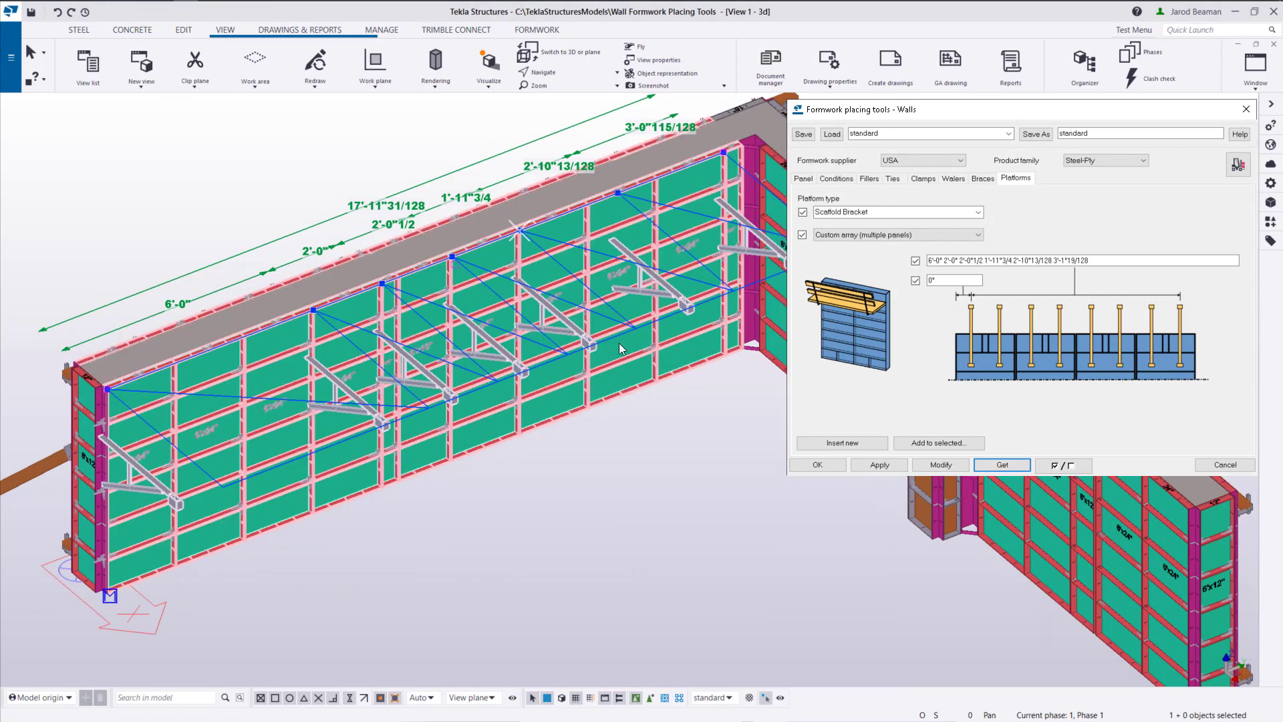
pyautogui.moveTo(1116, 260); pyautogui.dragTo(819, 213)
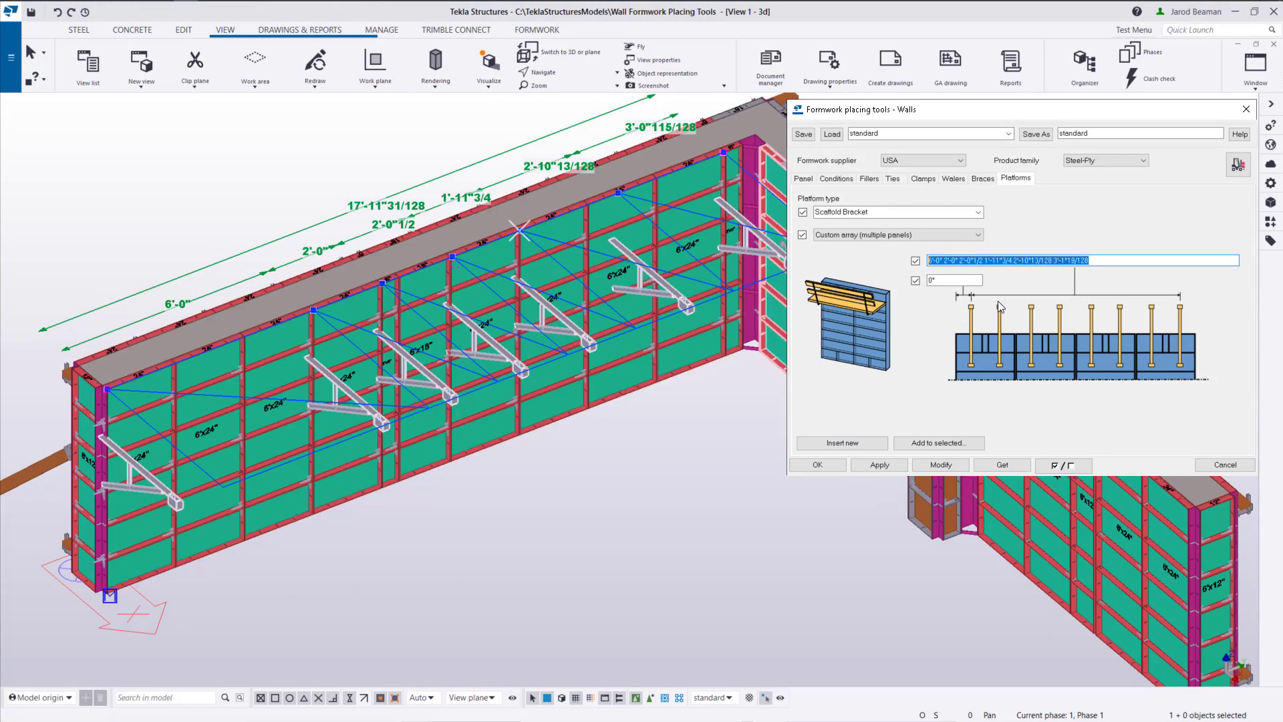
pyautogui.write('72')
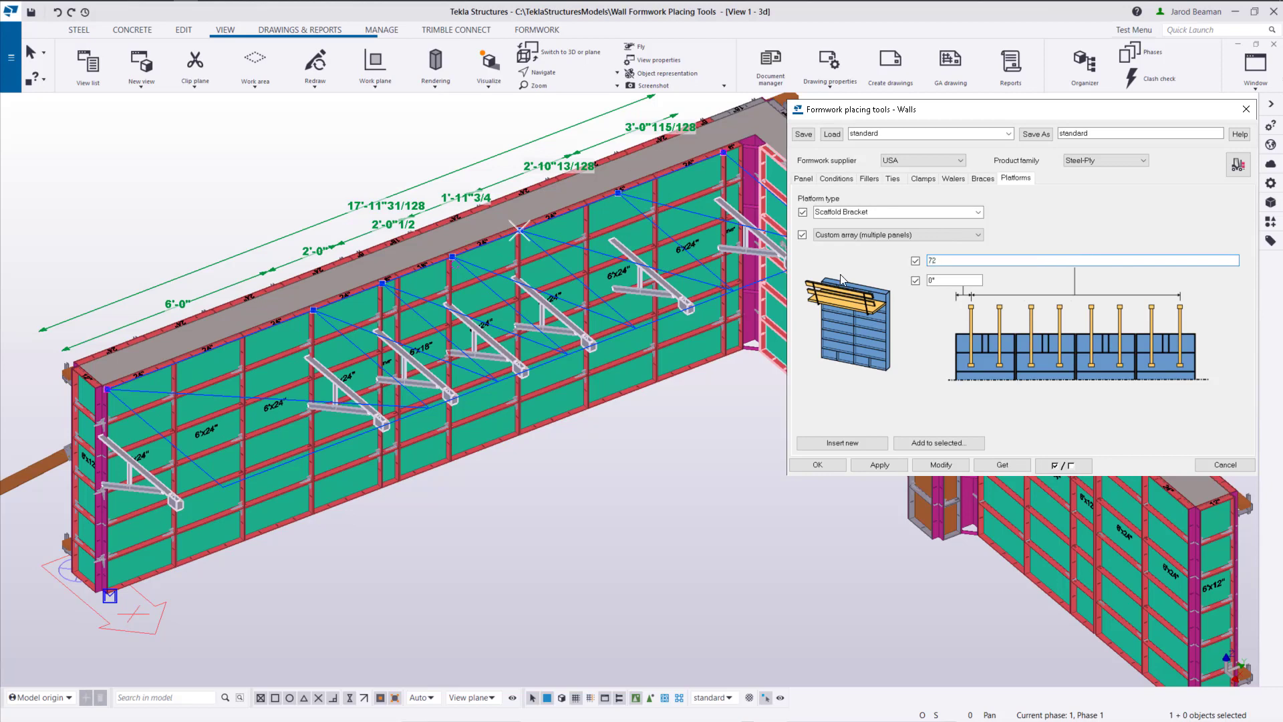
pyautogui.click(942, 468)
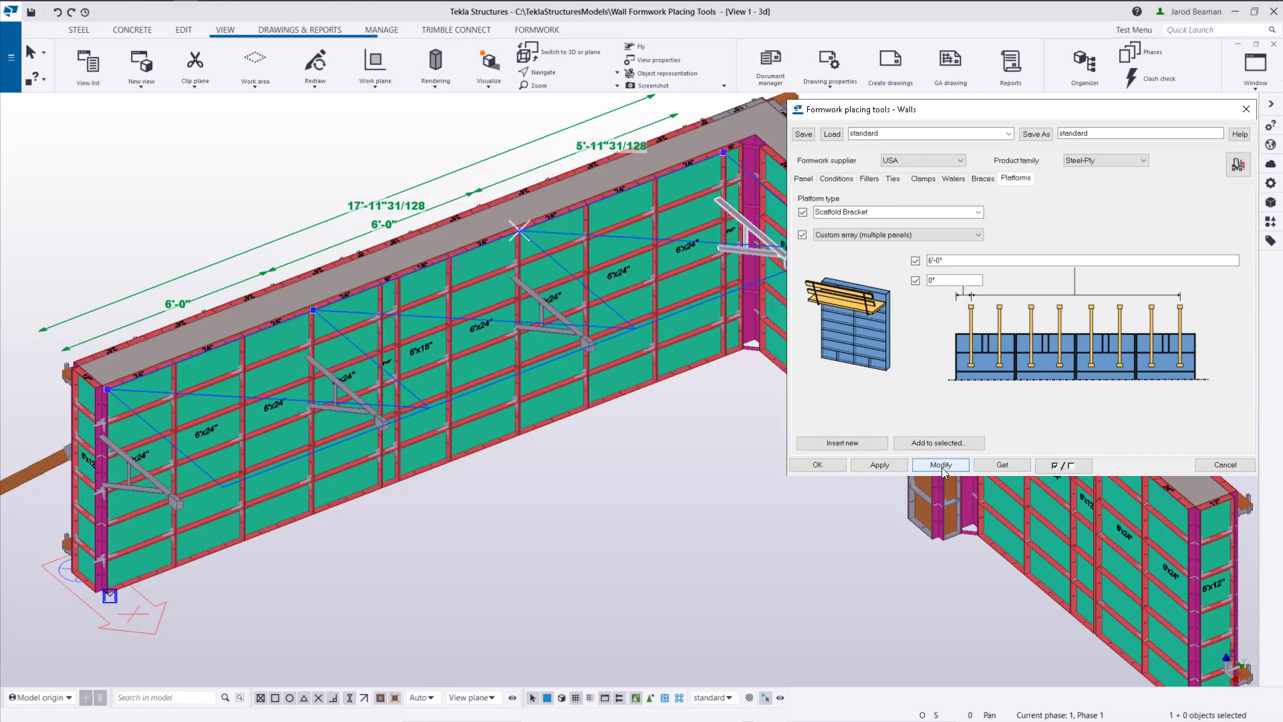
pyautogui.scroll(-2, 400, 371)
pyautogui.click(480, 131)
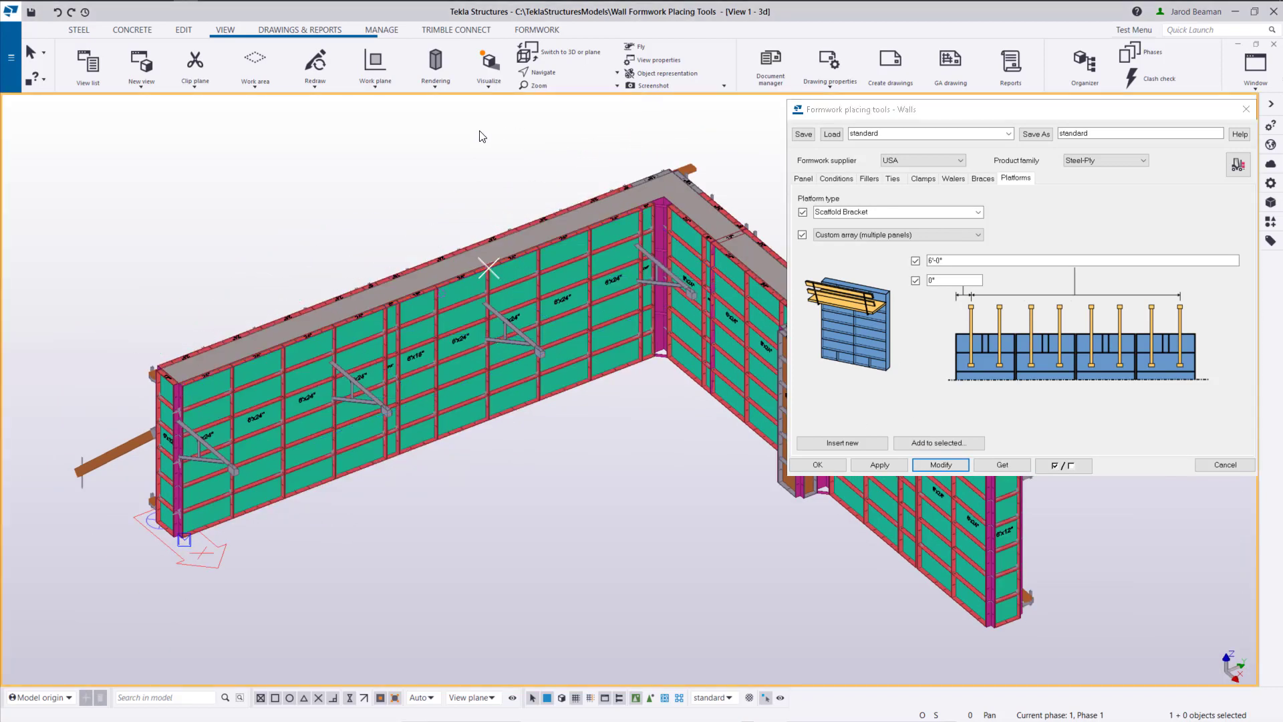
pyautogui.scroll(-1, 266, 502)
pyautogui.keyDown('ctrl'); pyautogui.moveTo(266, 499); pyautogui.dragTo(482, 483, button='middle'); pyautogui.keyUp('ctrl')
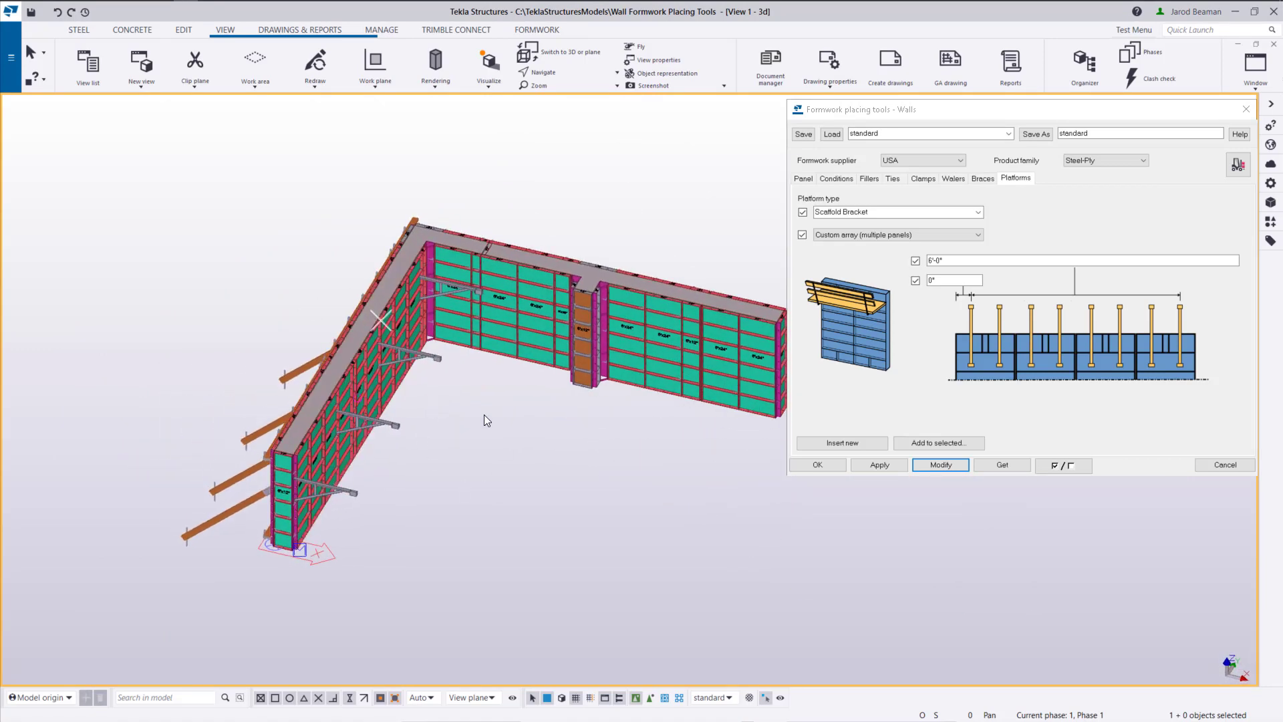